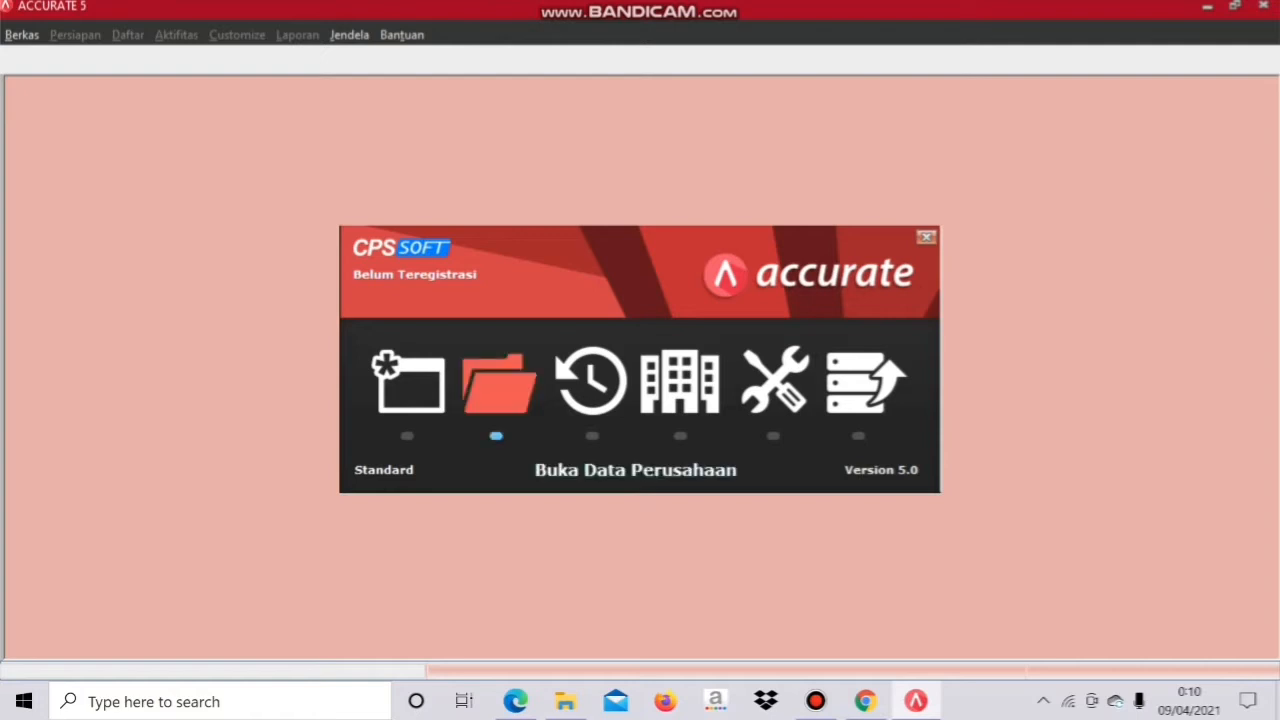
# Step: Open the company database D:\SEMESTER 4\PT STAPI INDONESIA.GDB
pyautogui.click(499, 383)
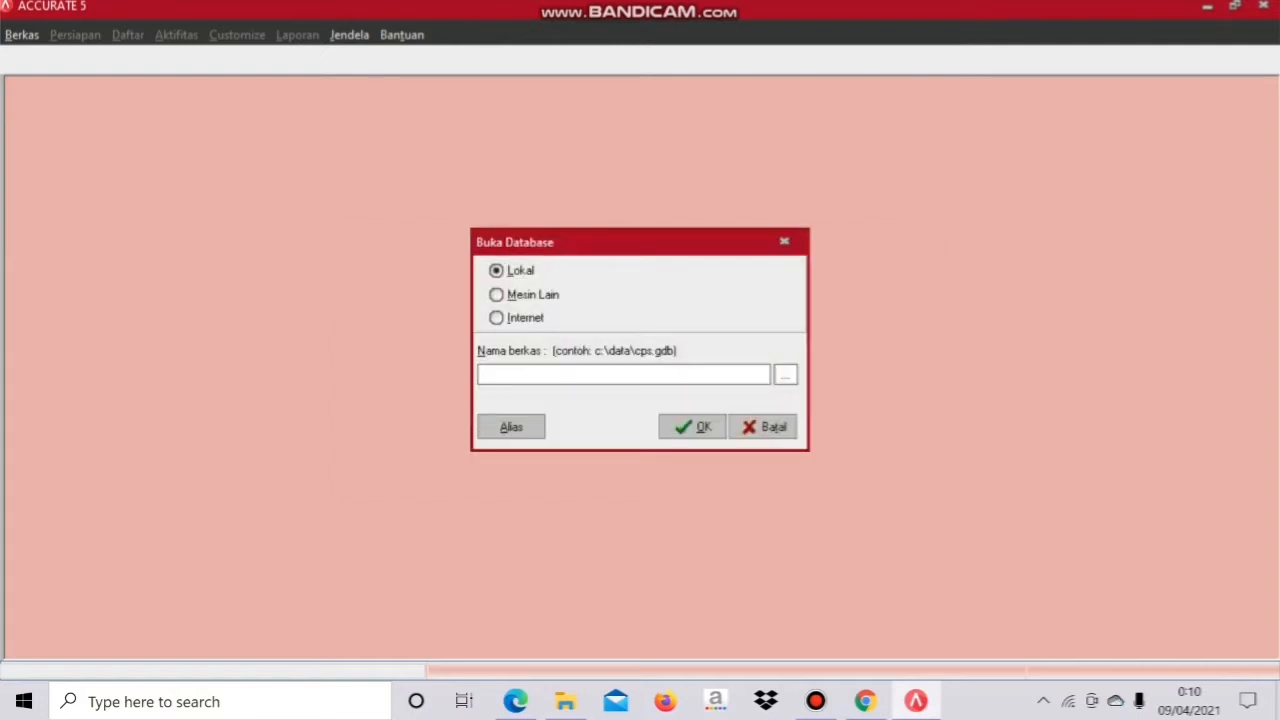
pyautogui.click(785, 374)
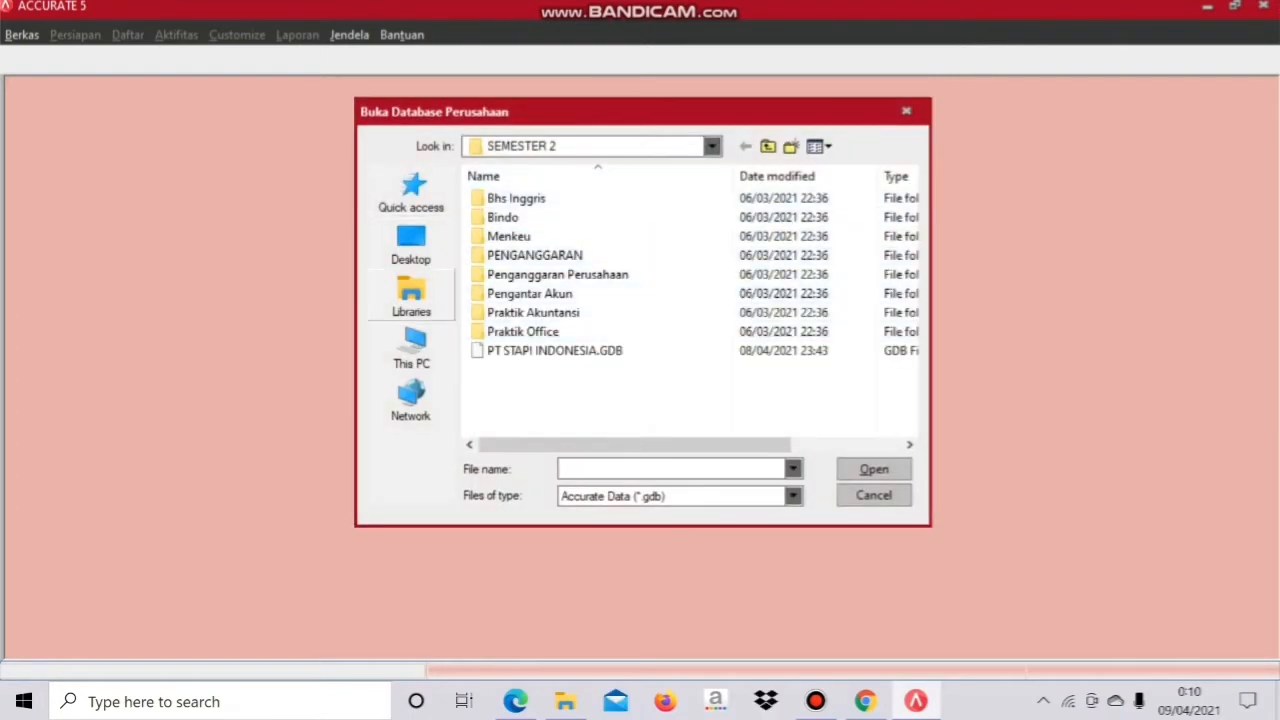
pyautogui.click(411, 347)
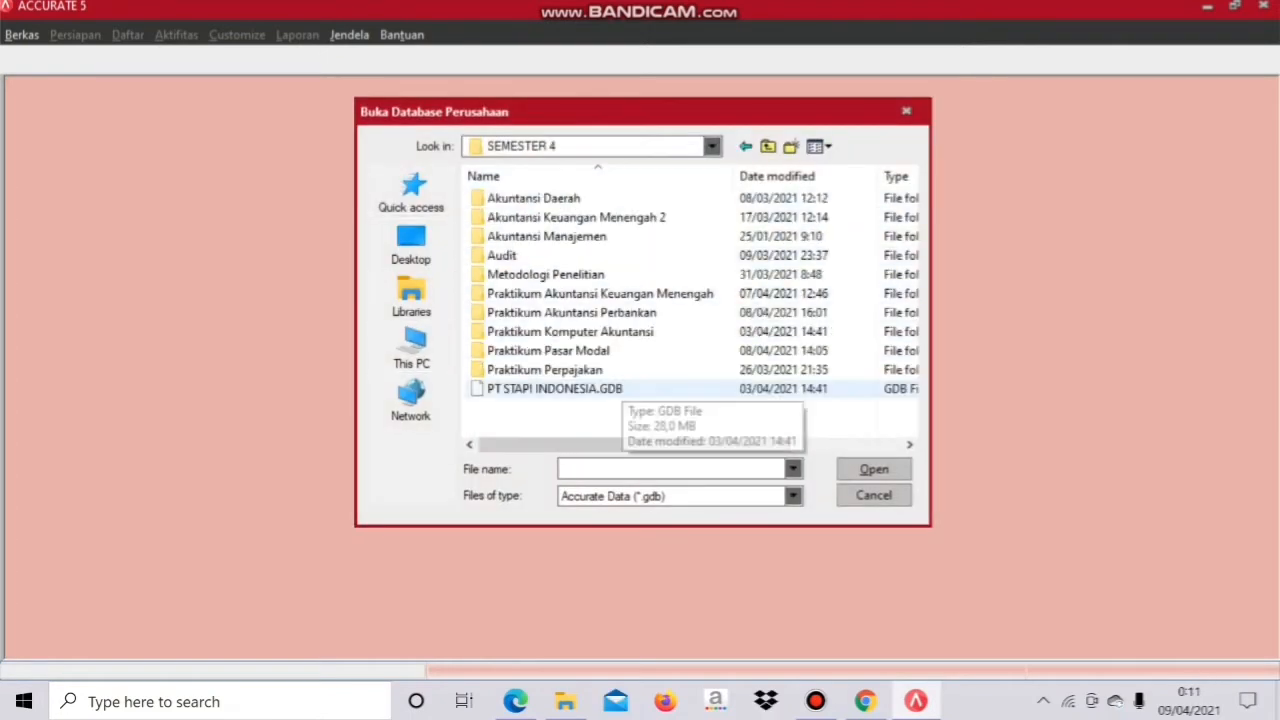
pyautogui.click(600, 389)
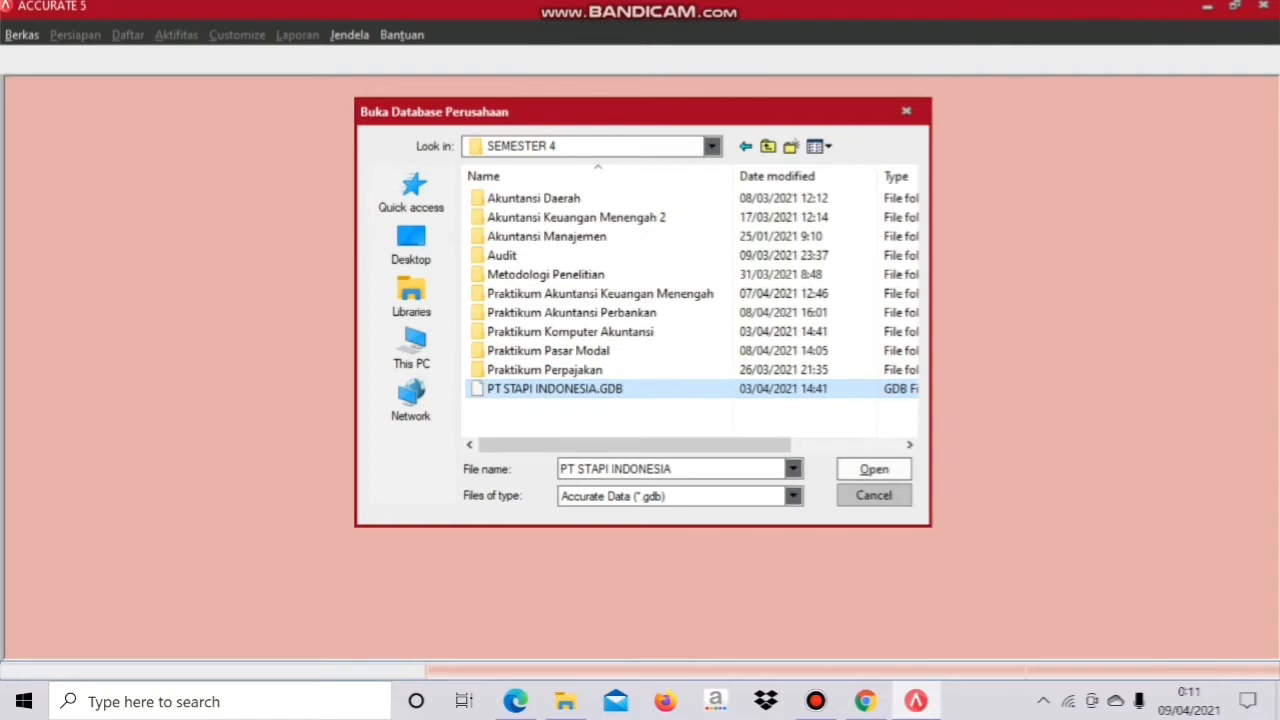
pyautogui.press('Return')
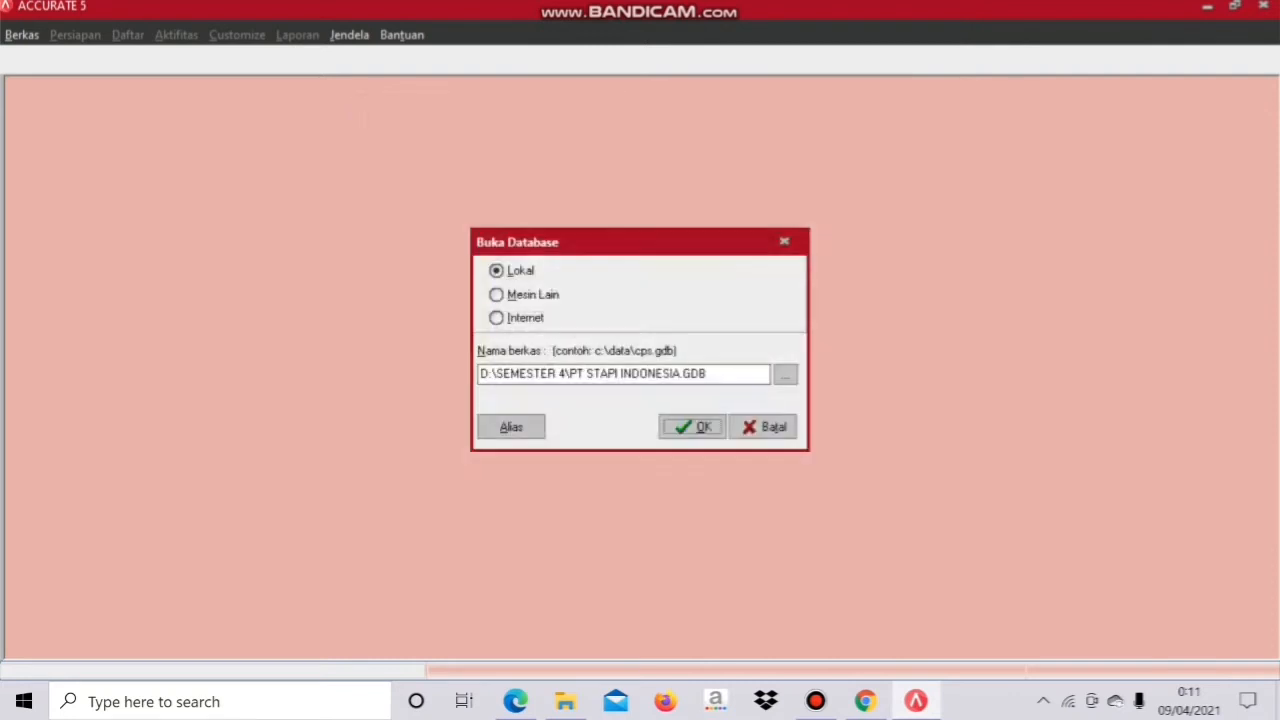
pyautogui.press('Return')
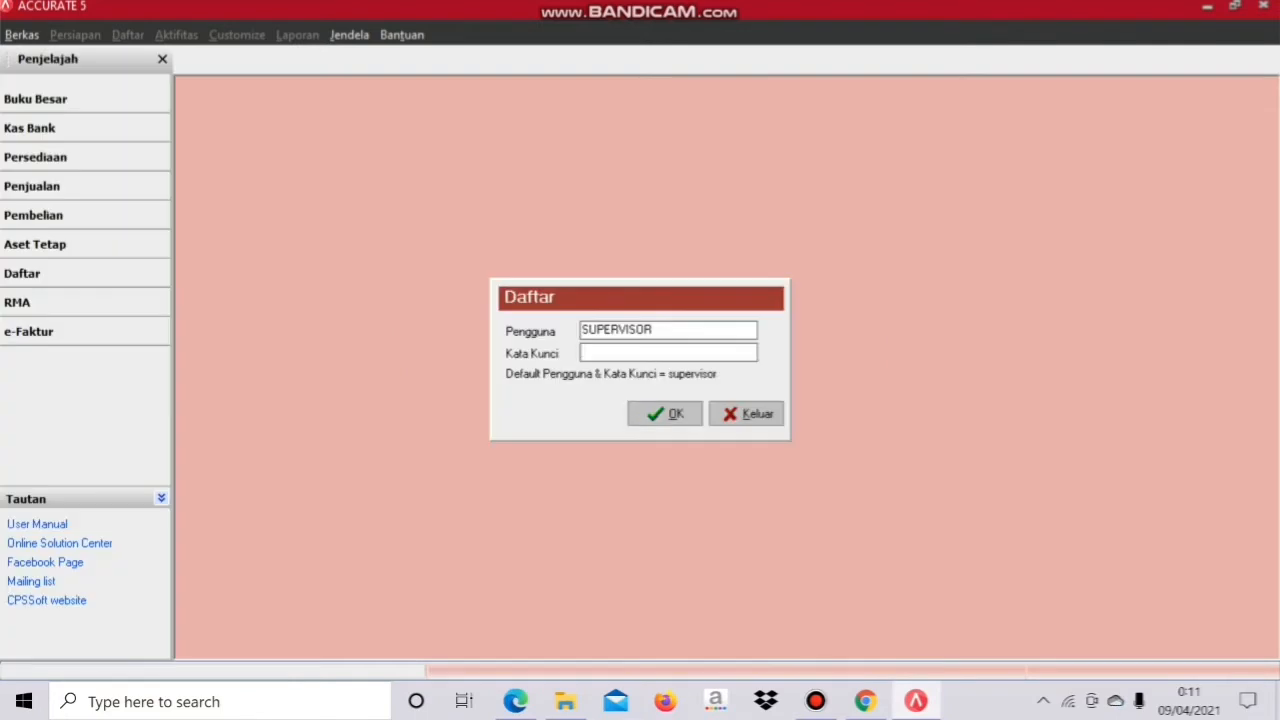
# Step: Enter the supervisor account password and log in to the company data
pyautogui.write('supervisor')
pyautogui.press('Return')
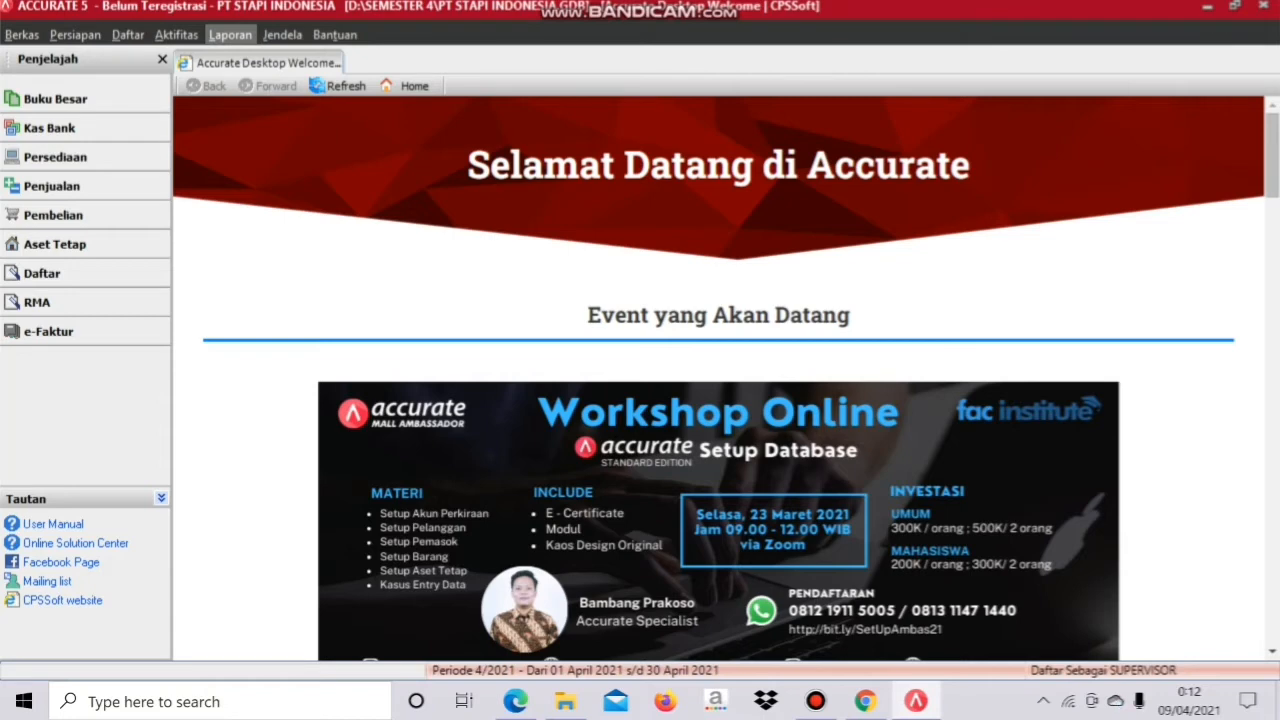
# Step: From the report list's Buku Besar category, open the Neraca Saldo (Klasik) report settings
pyautogui.click(230, 34)
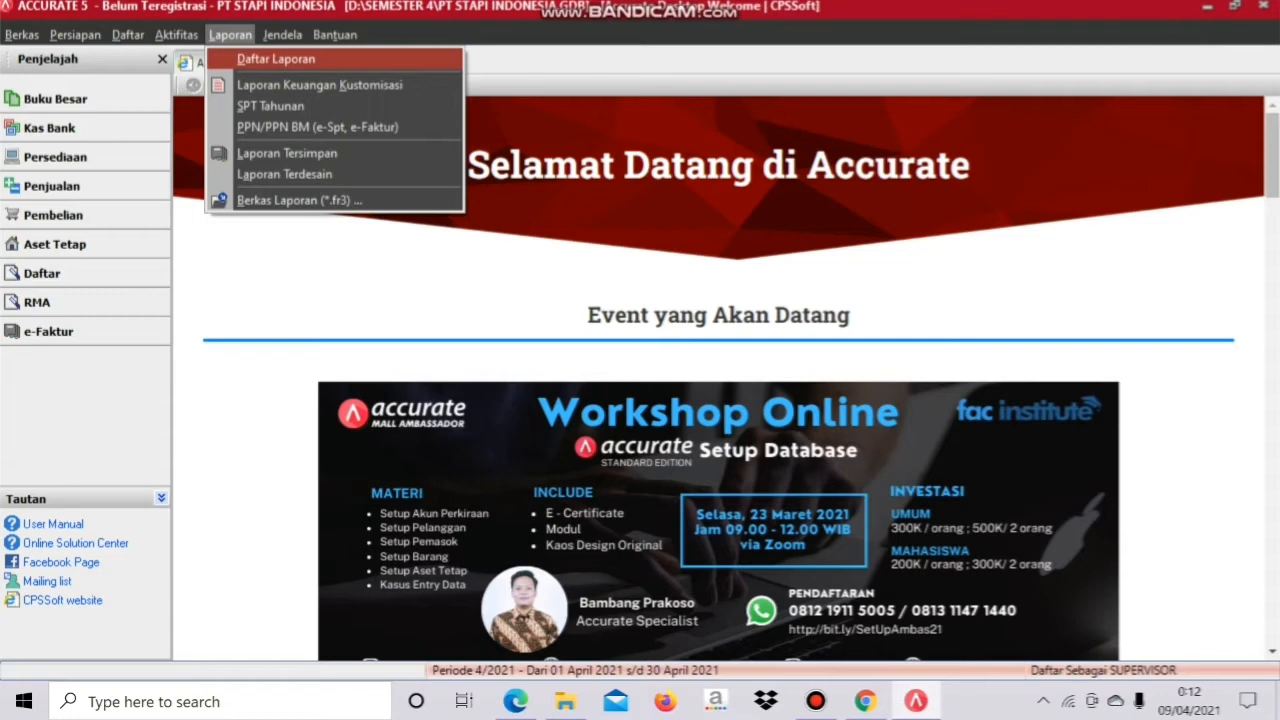
pyautogui.click(276, 59)
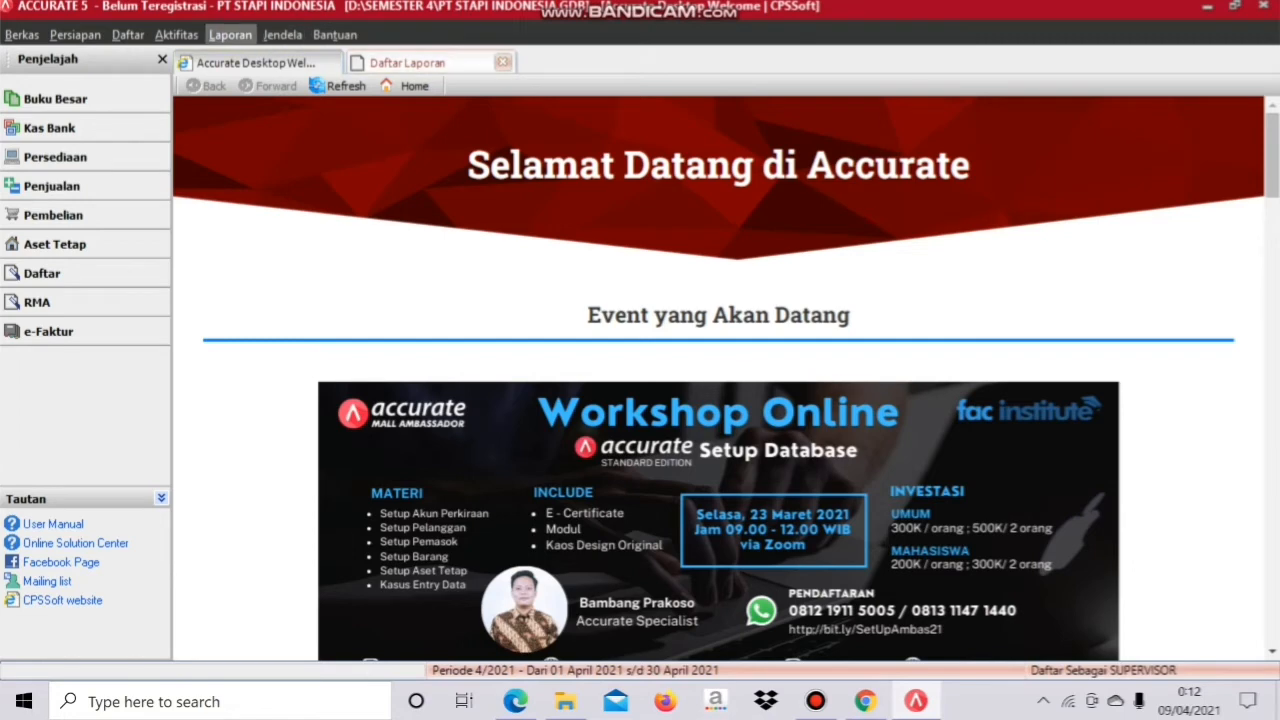
pyautogui.click(230, 35)
pyautogui.click(276, 59)
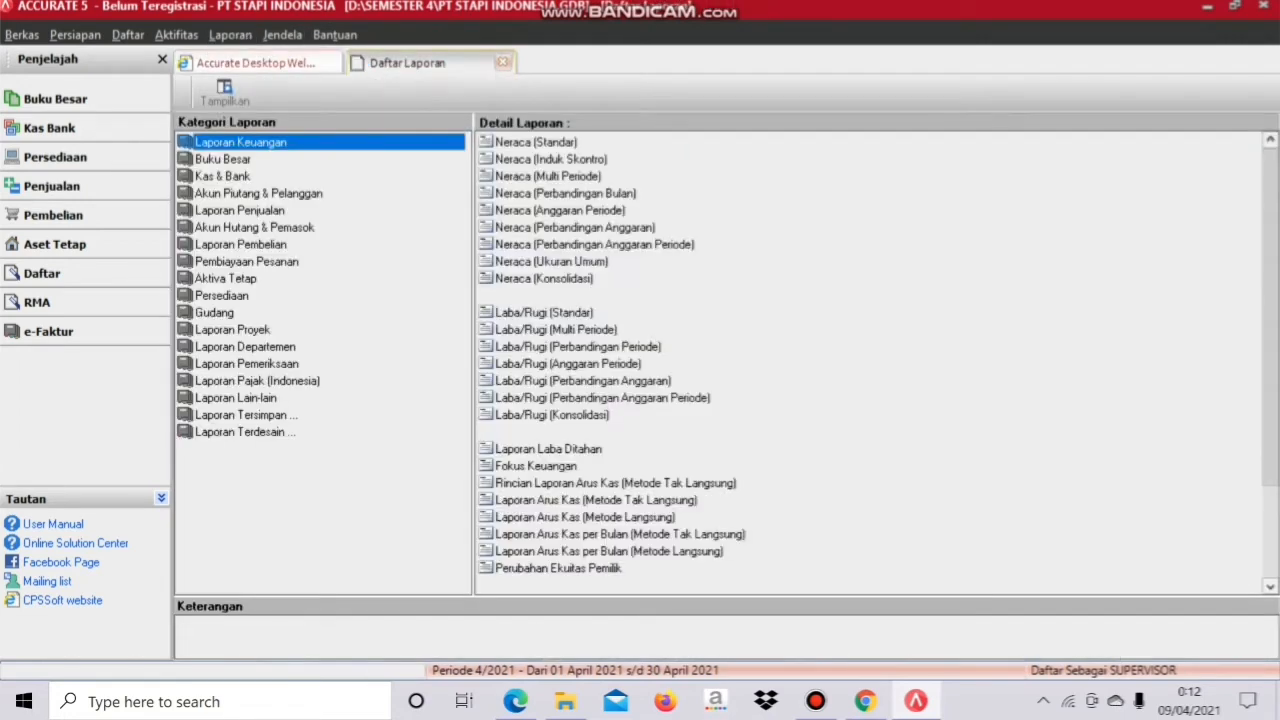
pyautogui.click(223, 159)
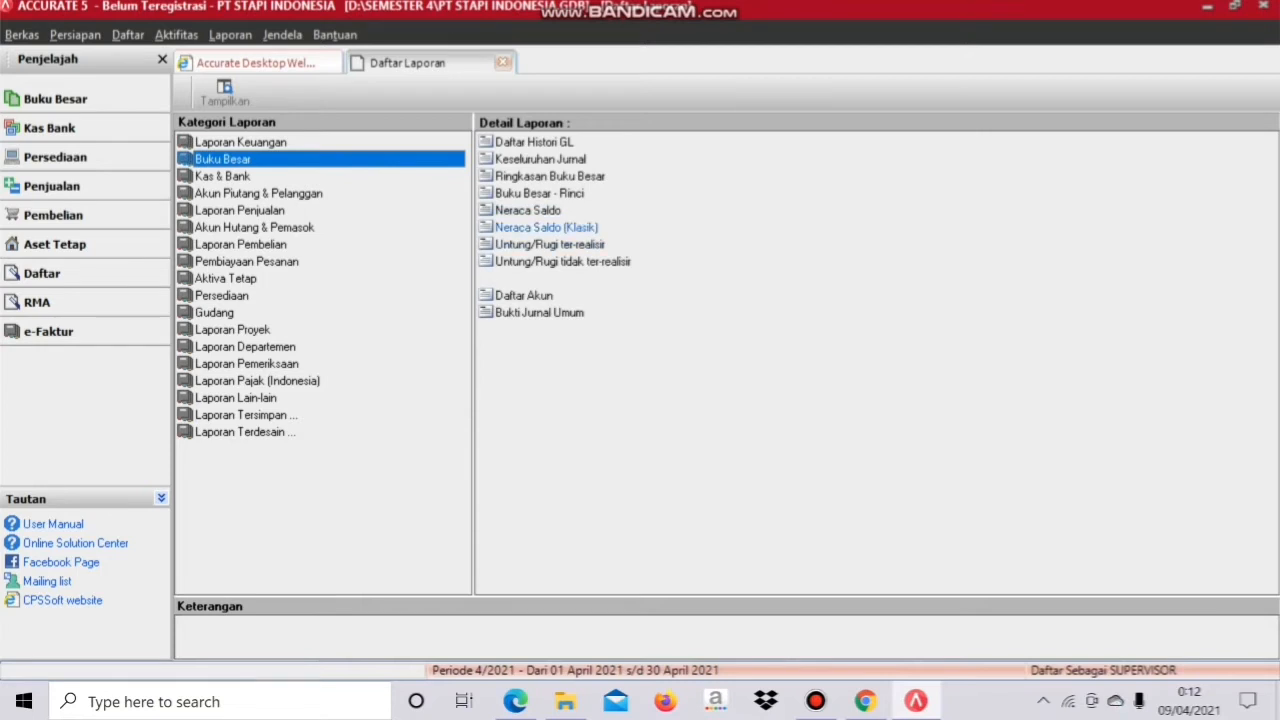
pyautogui.click(546, 227)
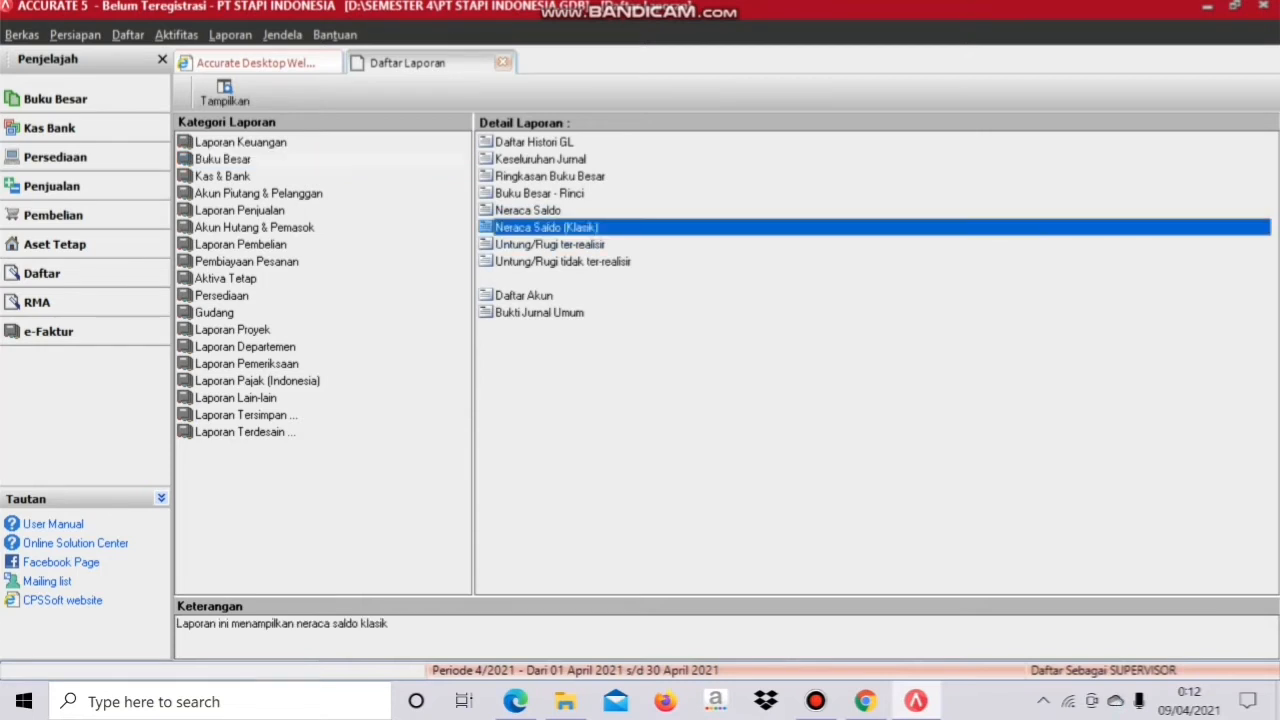
pyautogui.doubleClick(546, 227)
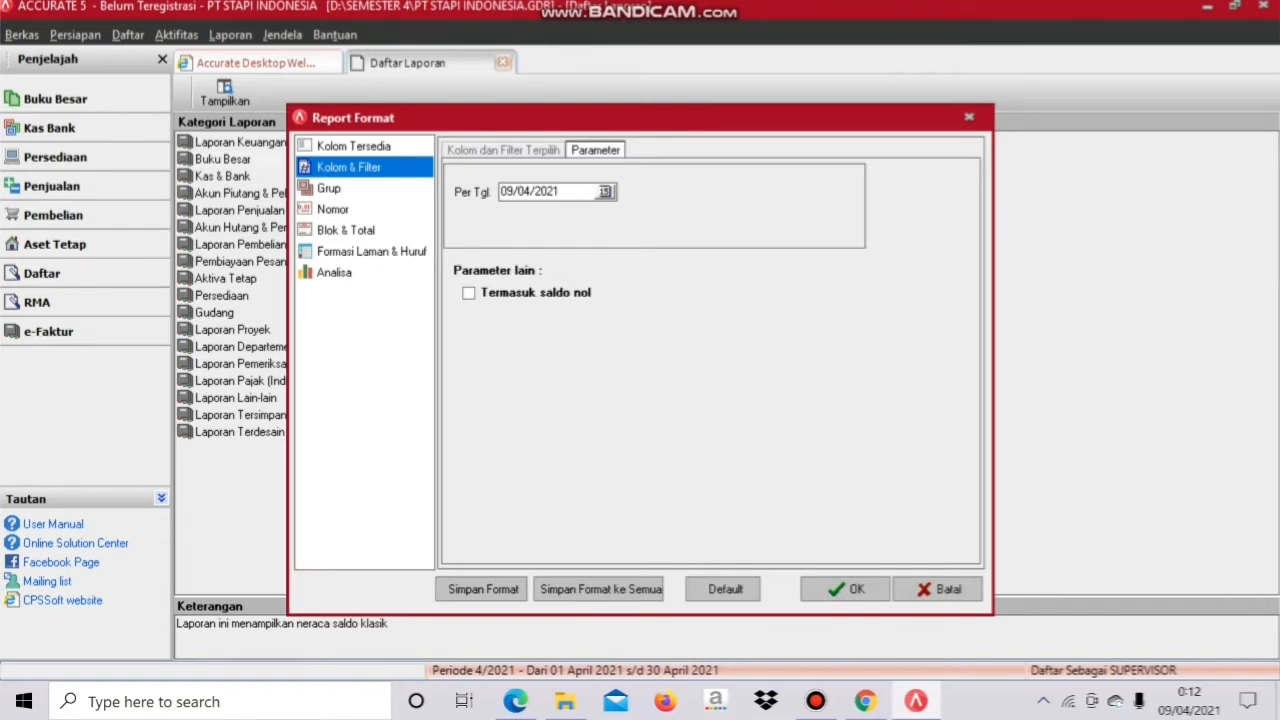
# Step: Generate the trial balance as of 30/11/2011 with Termasuk saldo nol ticked
pyautogui.moveTo(562, 191); pyautogui.dragTo(499, 191)
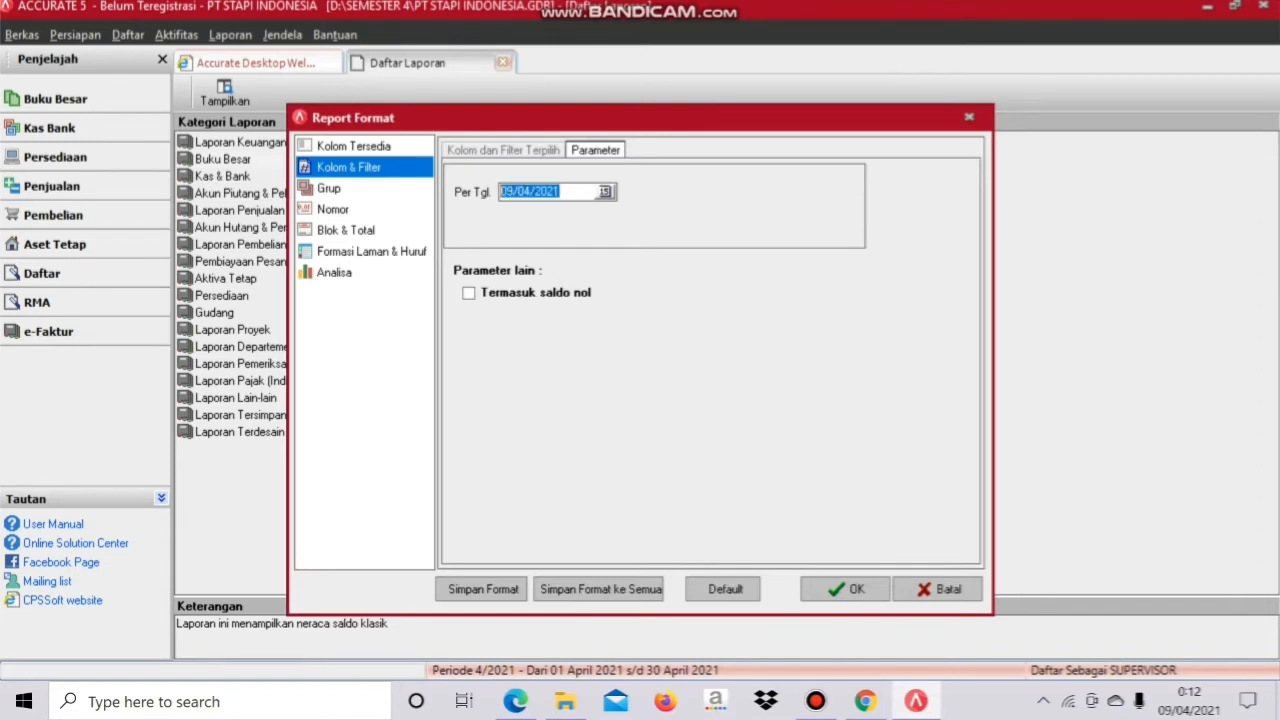
pyautogui.press('BackSpace')
pyautogui.write('30/')
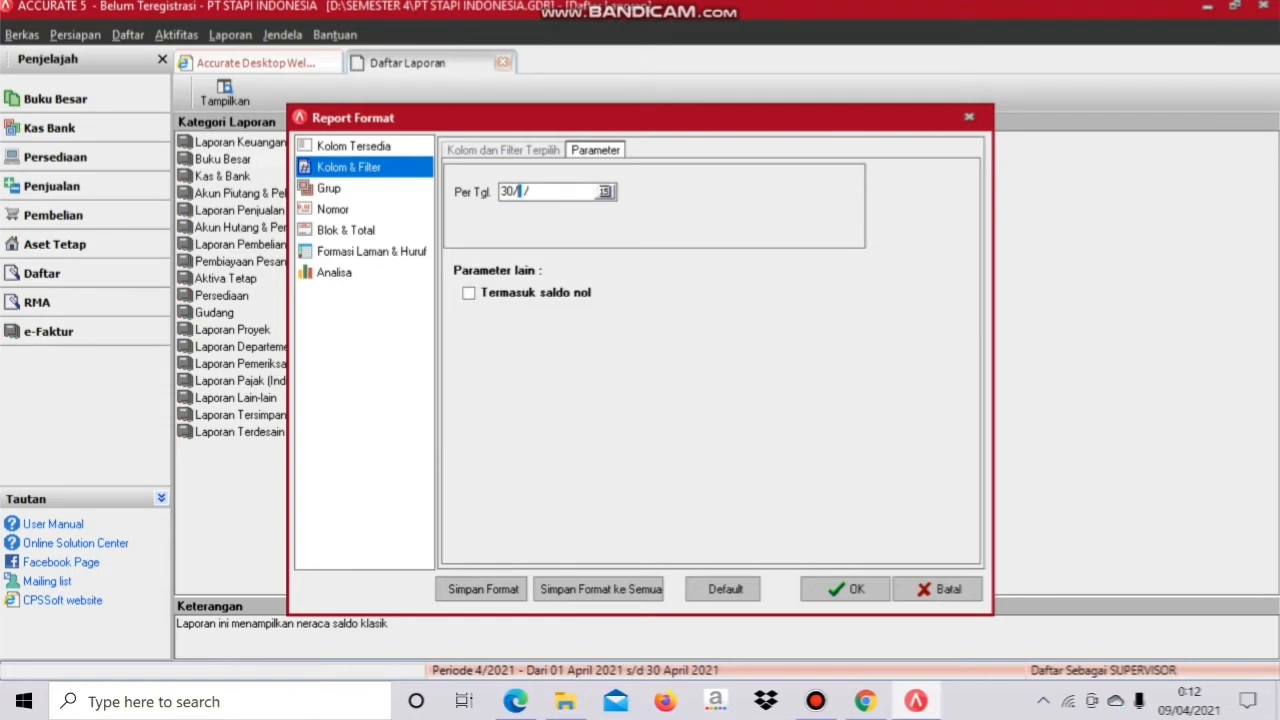
pyautogui.write('11/2011')
pyautogui.click(469, 293)
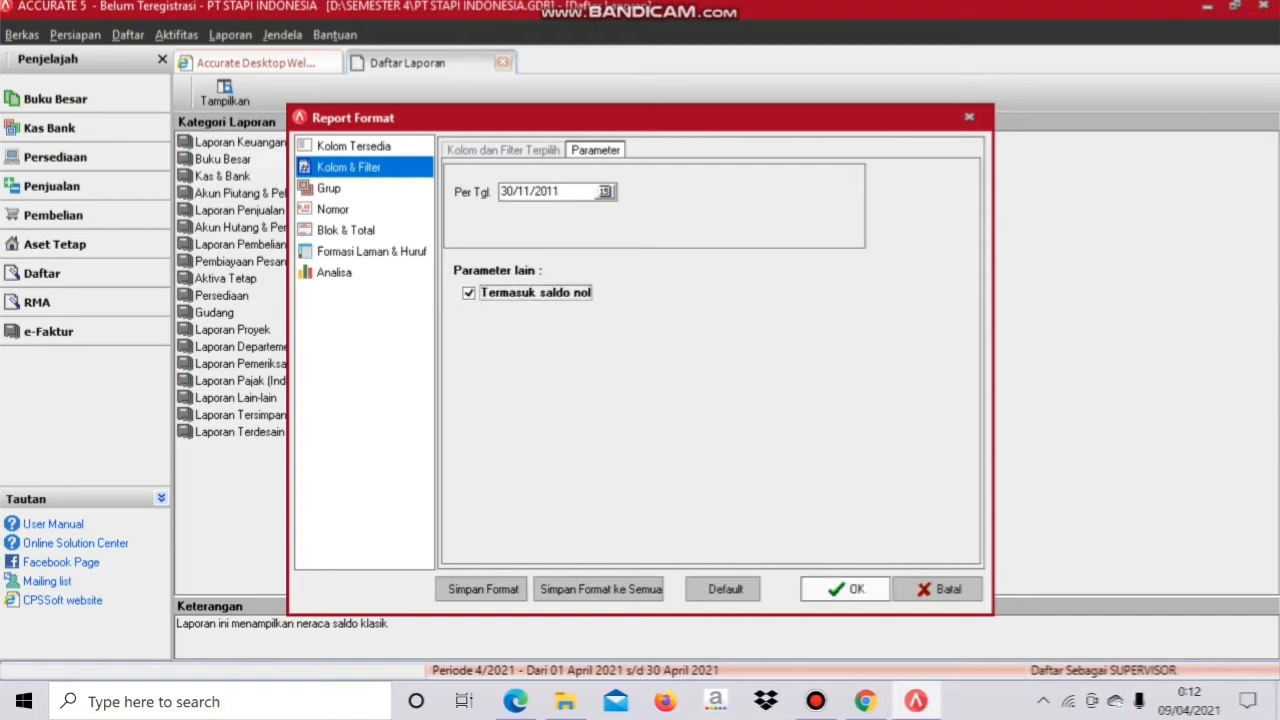
pyautogui.click(845, 589)
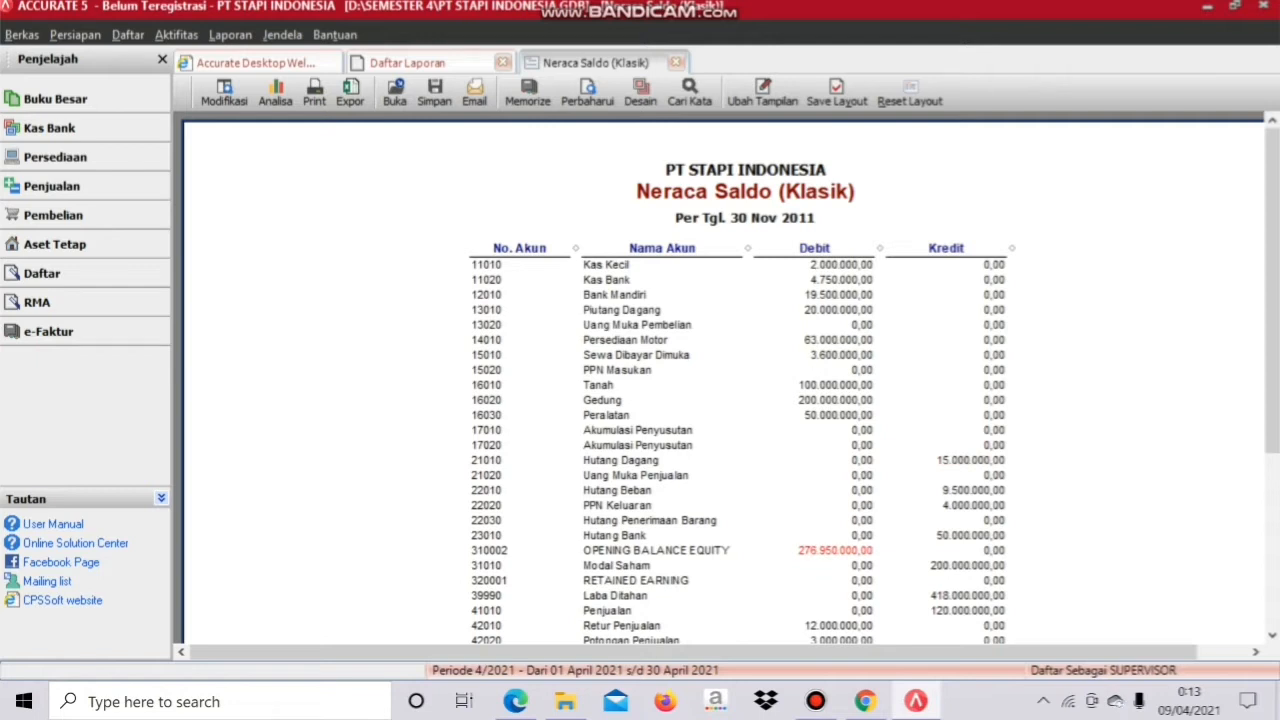
# Step: Drill into the OPENING BALANCE EQUITY (310002) debit amount to see its detailed ledger
pyautogui.doubleClick(835, 550)
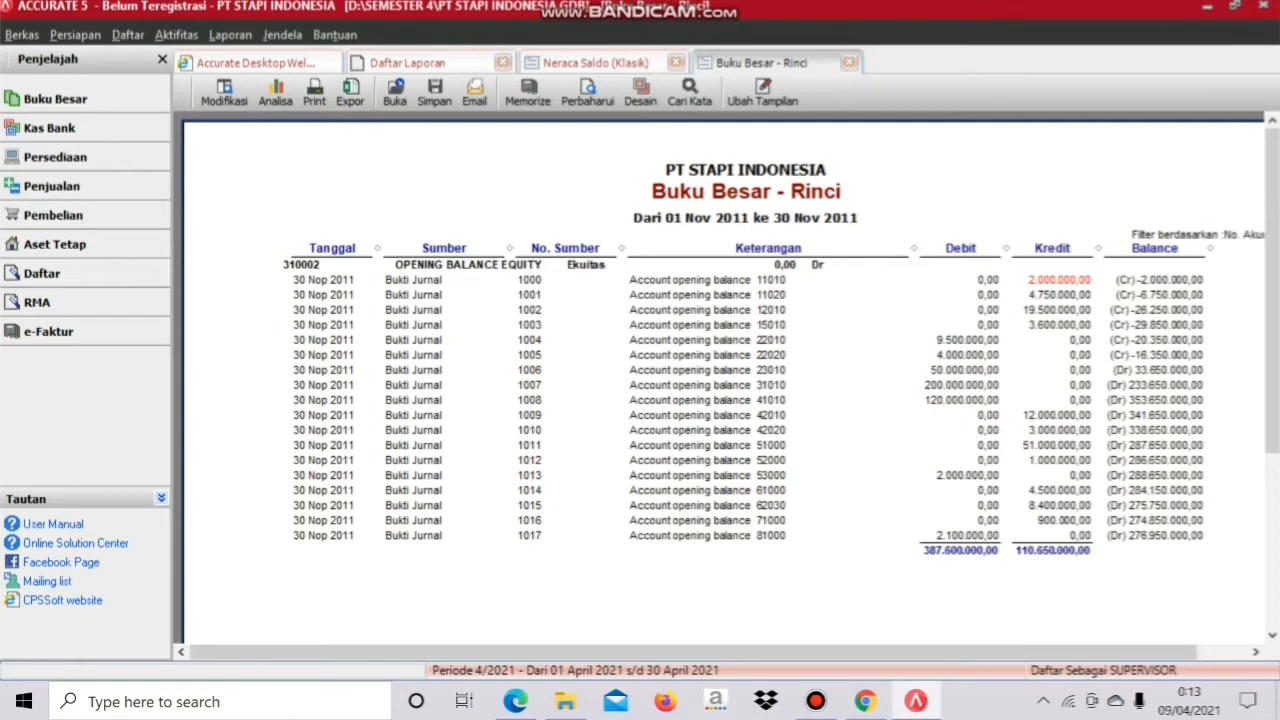
# Step: Change journal voucher 1000's second line from 310002 to Laba Ditahan 39990, then refresh the ledger
pyautogui.doubleClick(1059, 280)
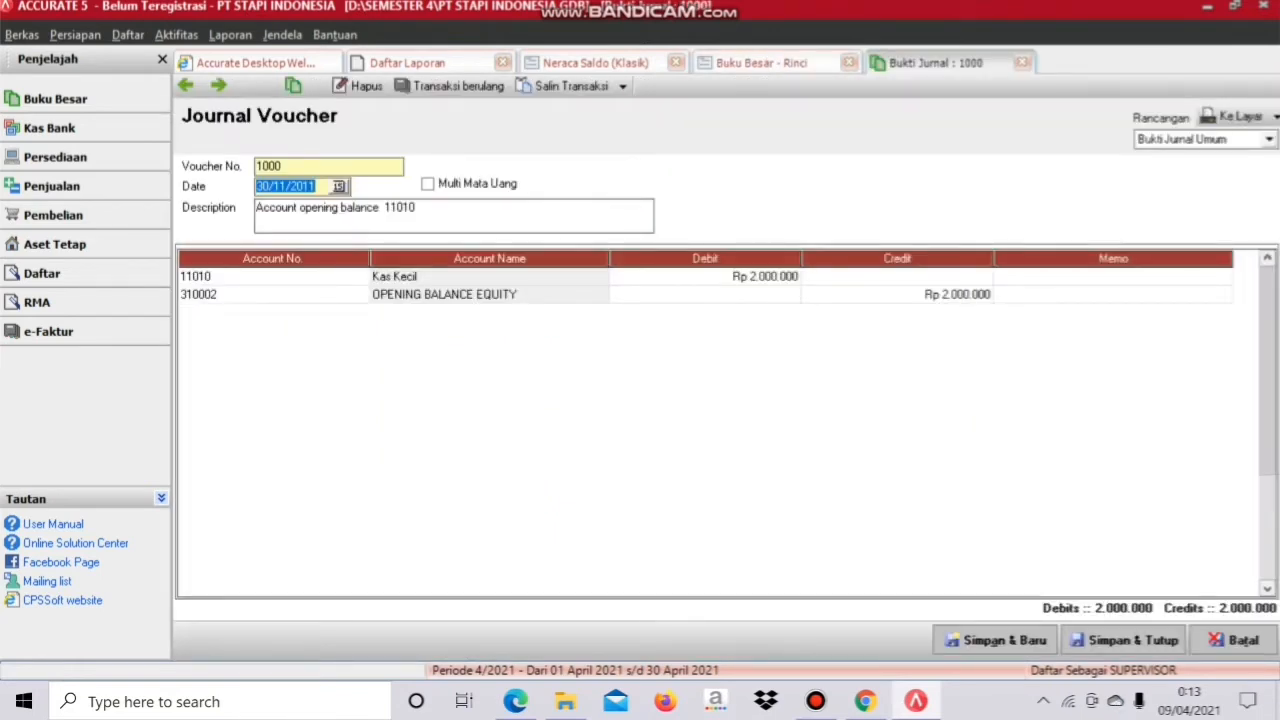
pyautogui.doubleClick(262, 295)
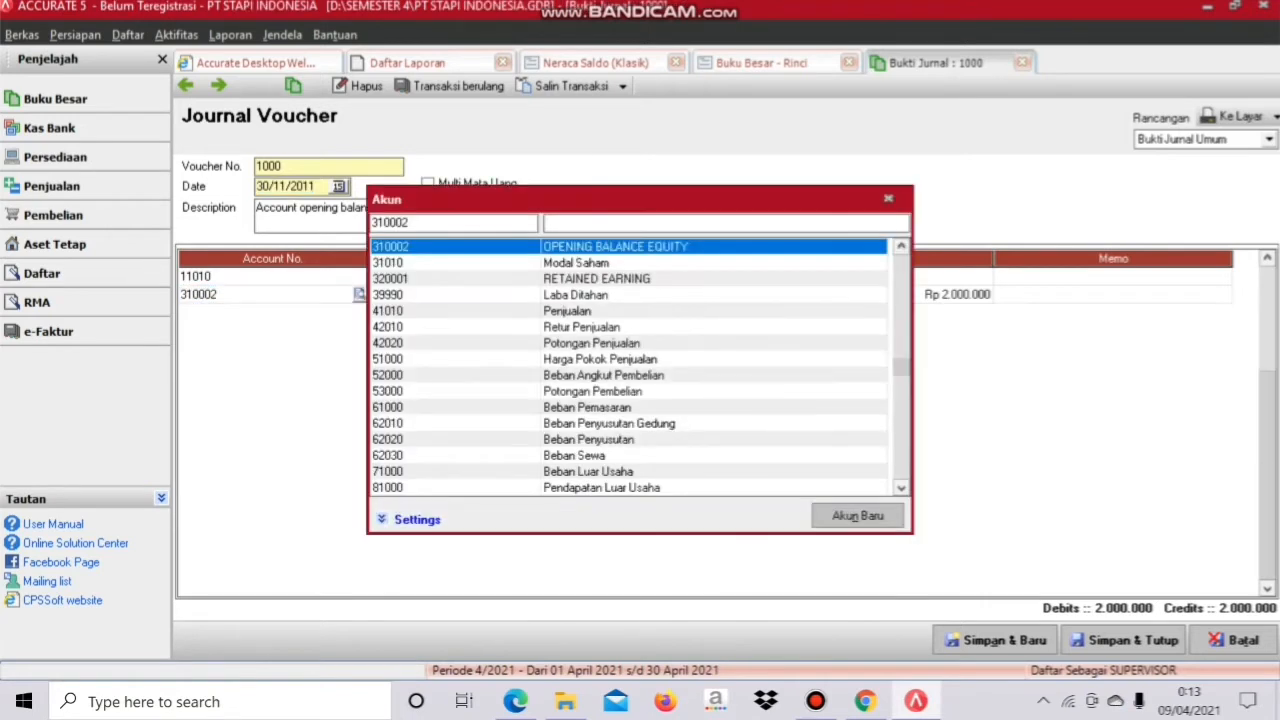
pyautogui.doubleClick(576, 295)
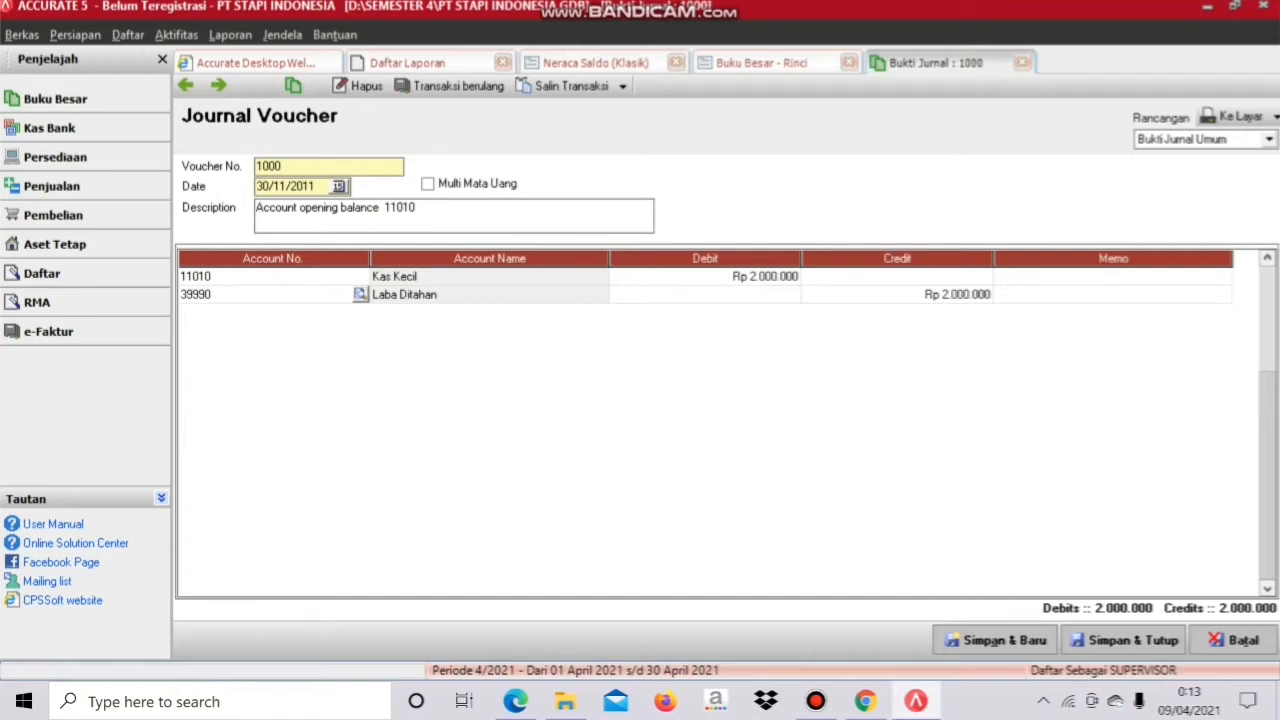
pyautogui.click(1124, 640)
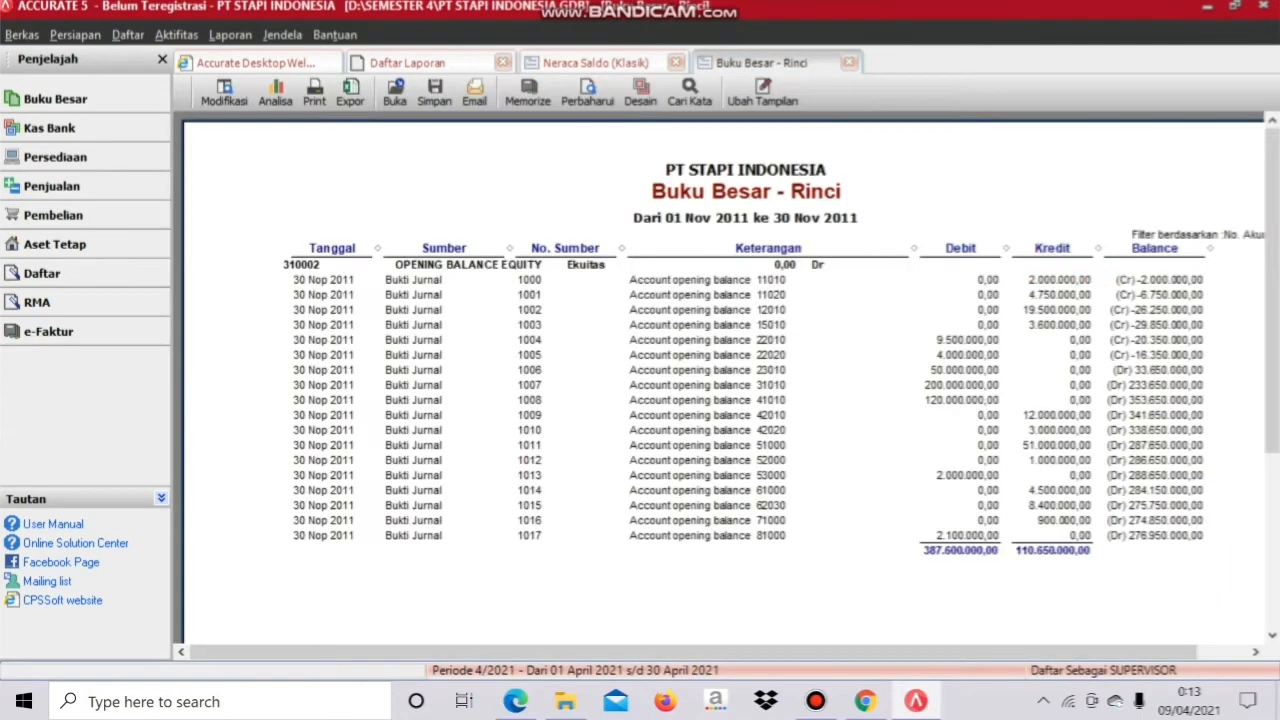
pyautogui.click(587, 92)
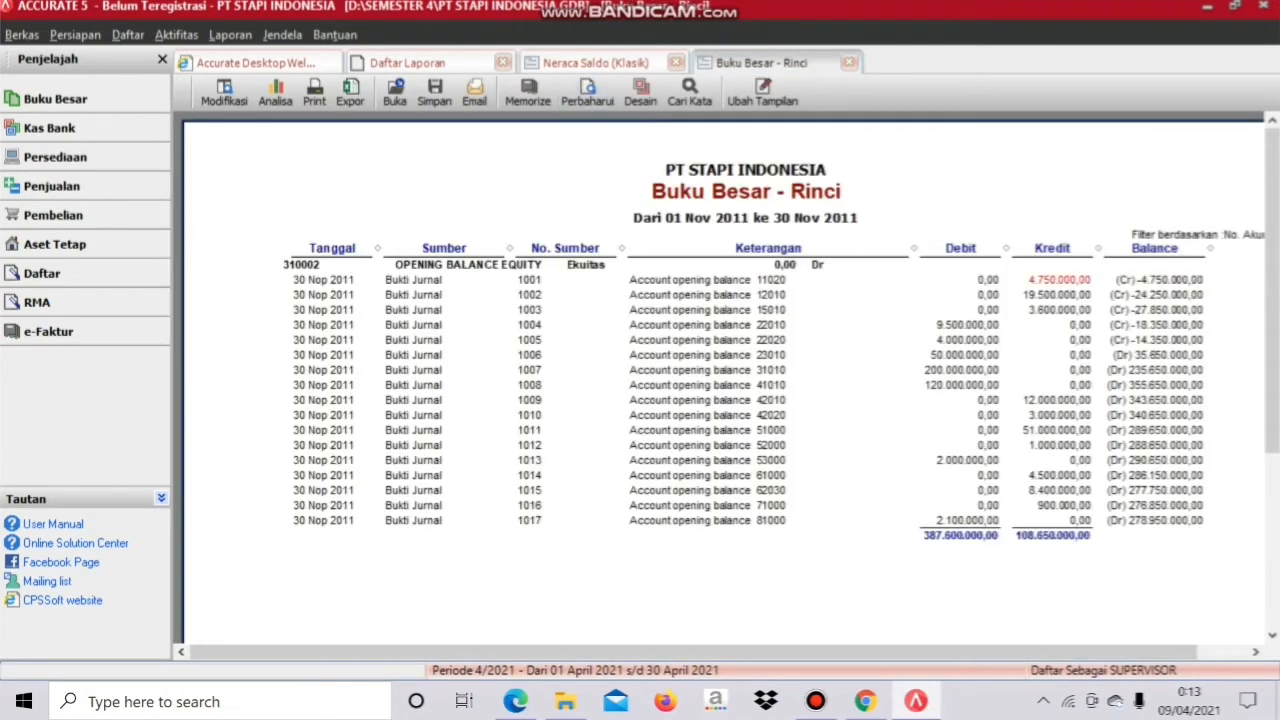
# Step: Change journal voucher 1001's second line to Laba Ditahan 39990, then refresh the ledger
pyautogui.click(1060, 281)
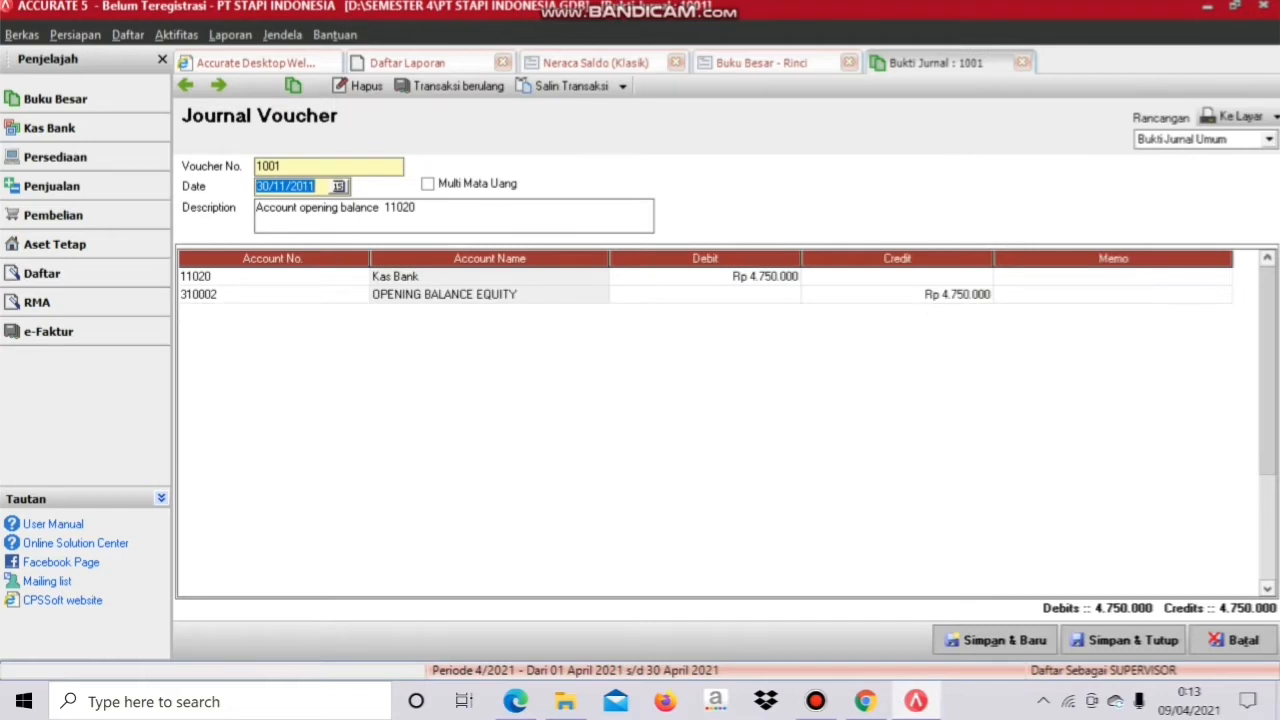
pyautogui.doubleClick(262, 295)
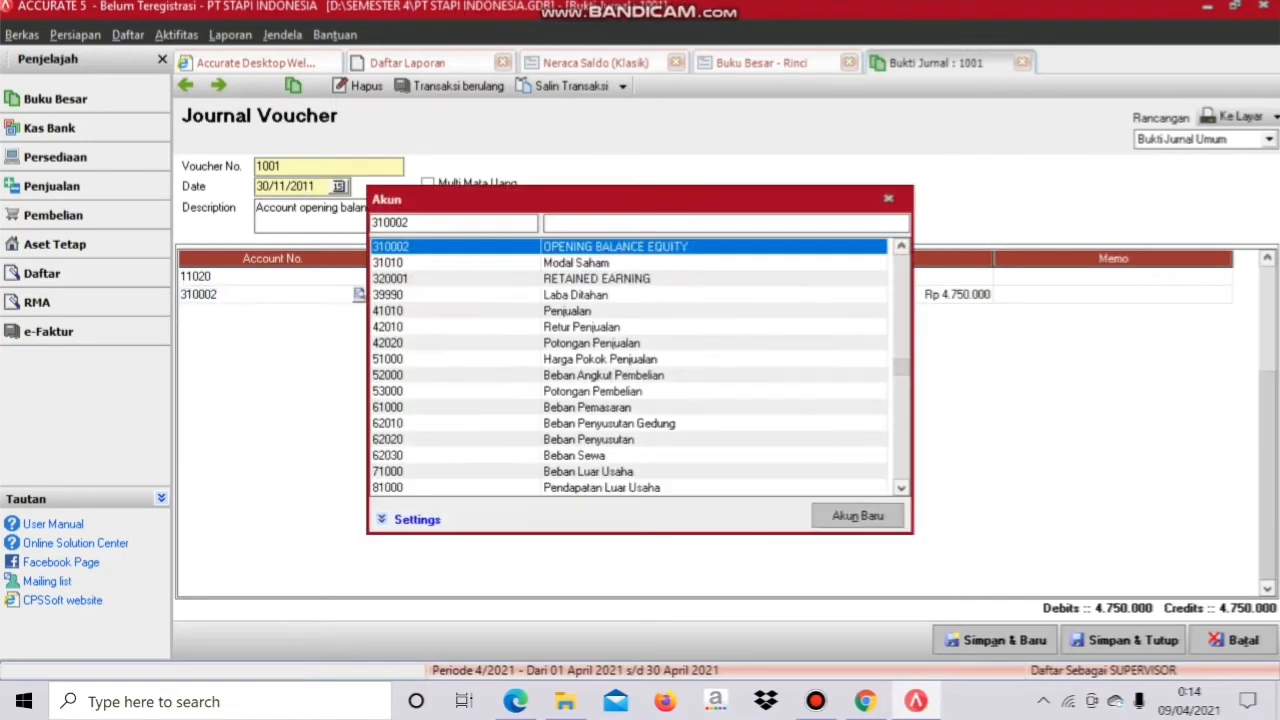
pyautogui.doubleClick(576, 295)
pyautogui.click(1124, 640)
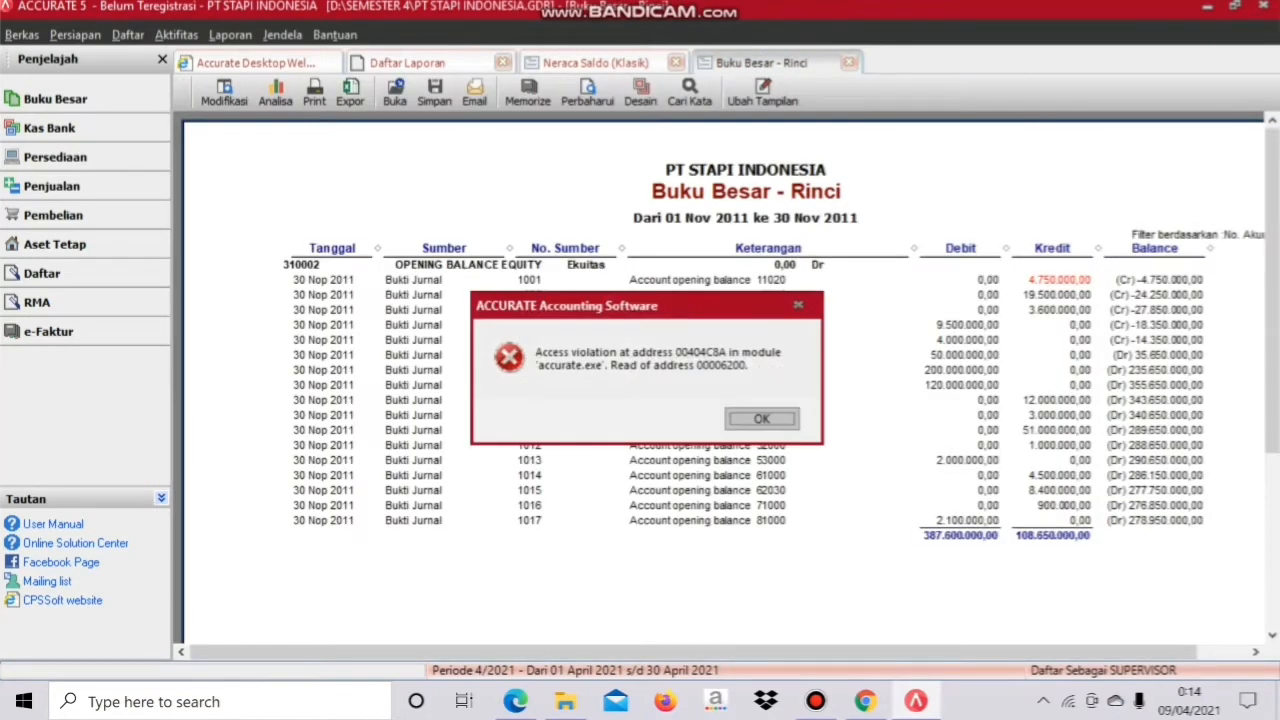
pyautogui.press('Return')
pyautogui.click(587, 92)
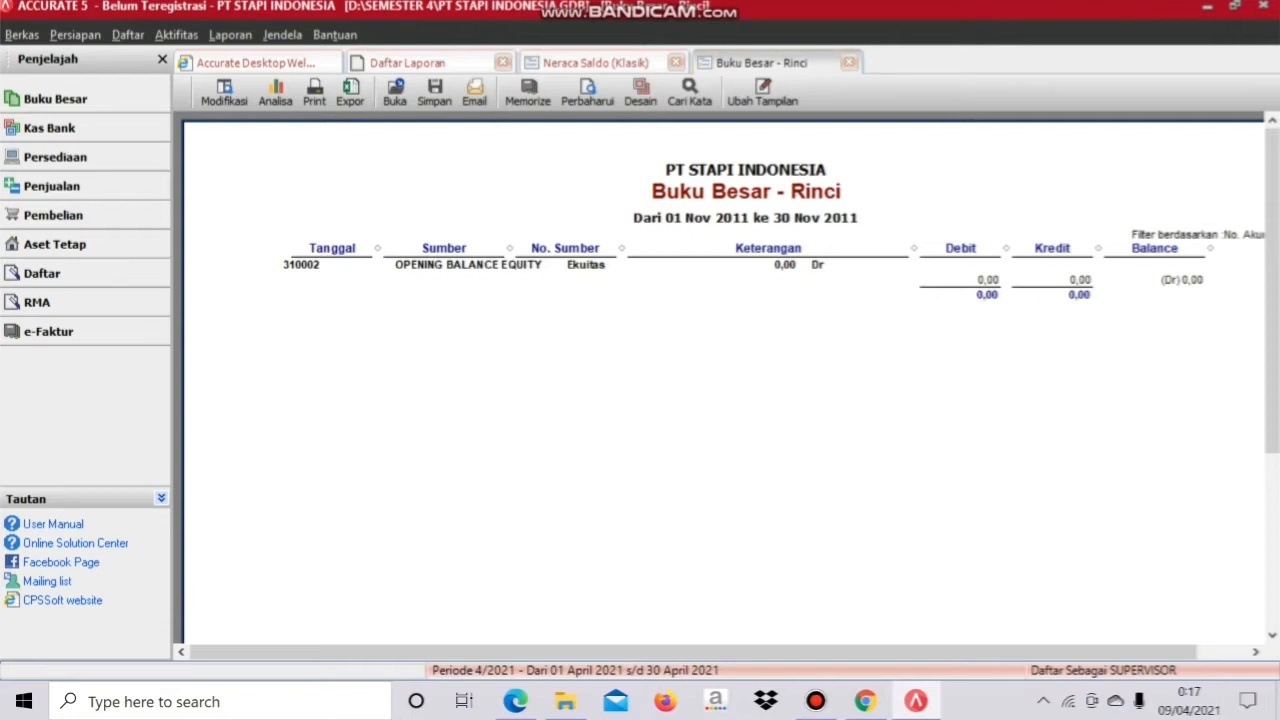
# Step: Close the detailed ledger, refresh the trial balance, and close the Daftar Laporan tab
pyautogui.click(849, 62)
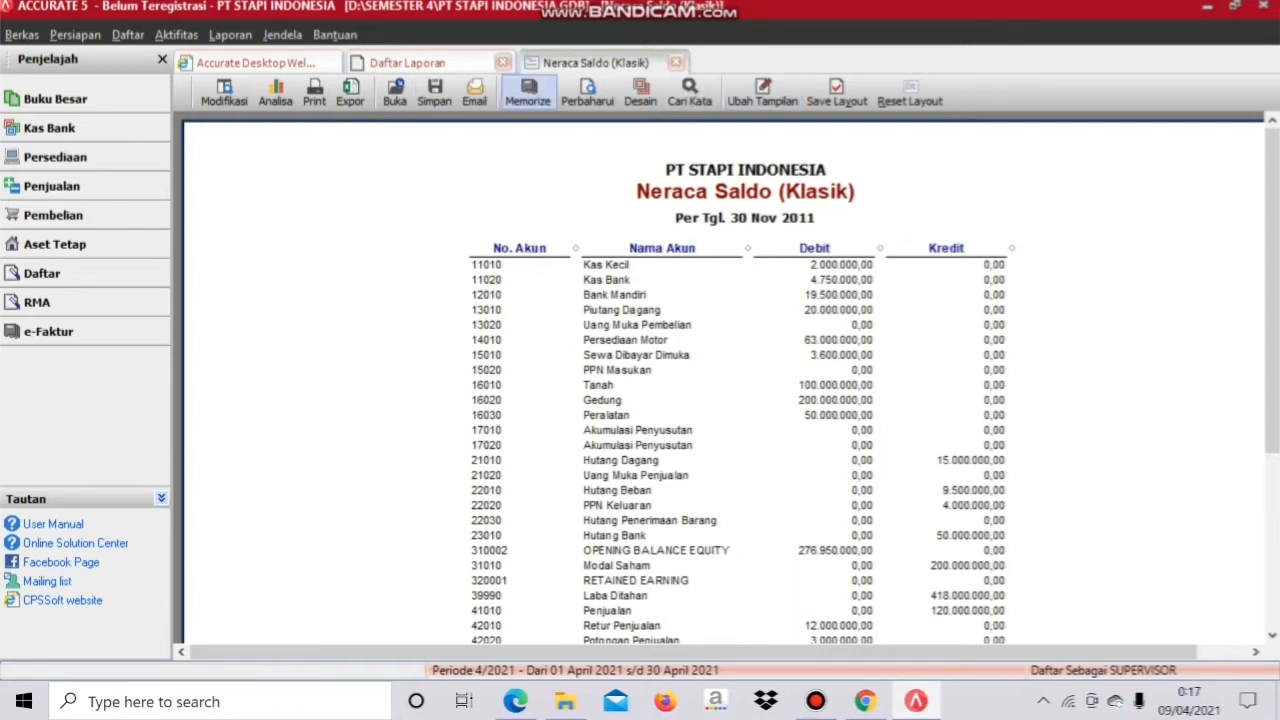
pyautogui.click(587, 92)
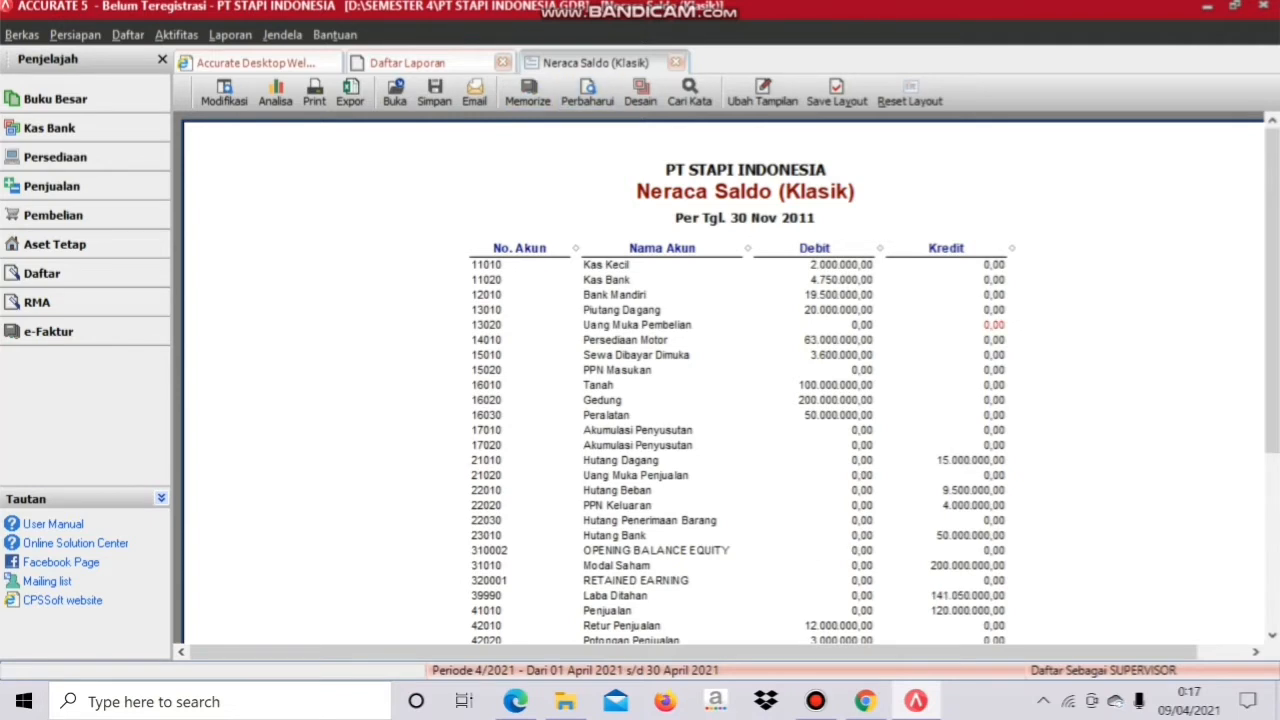
pyautogui.click(502, 62)
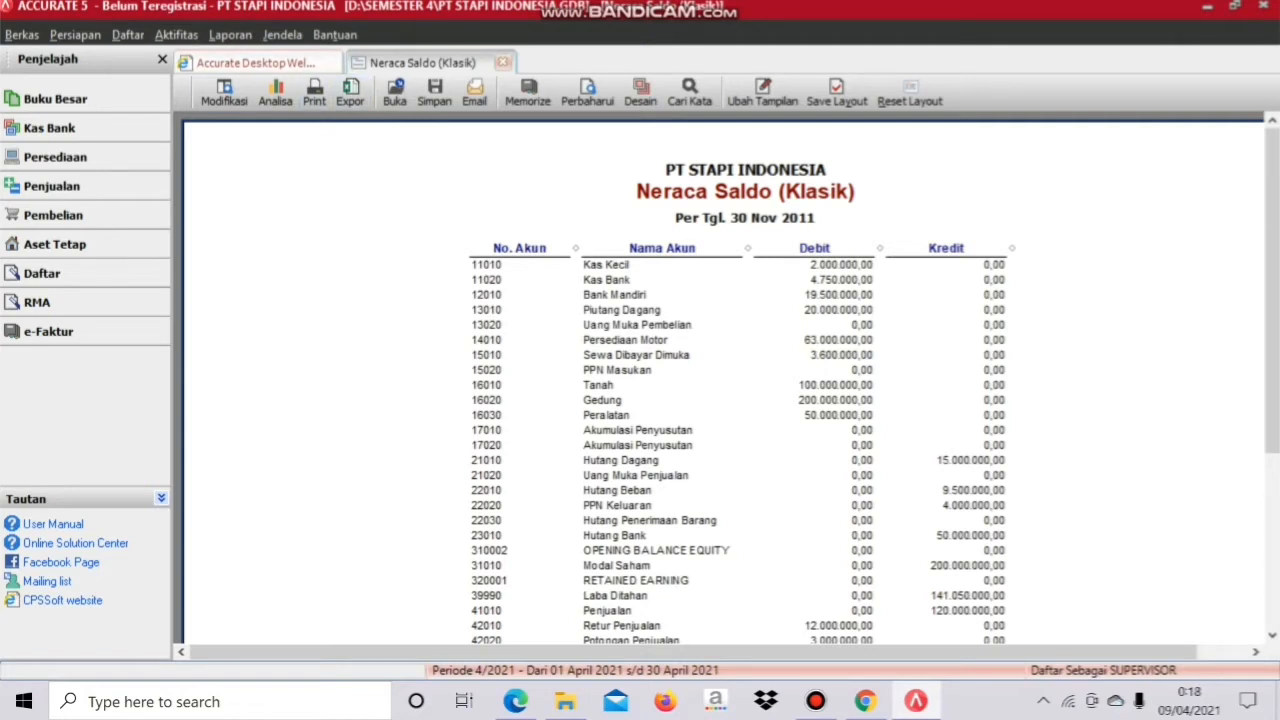
# Step: Run Proses Akhir Bulan for period Nopember, year 2011, and acknowledge the completion message
pyautogui.click(177, 35)
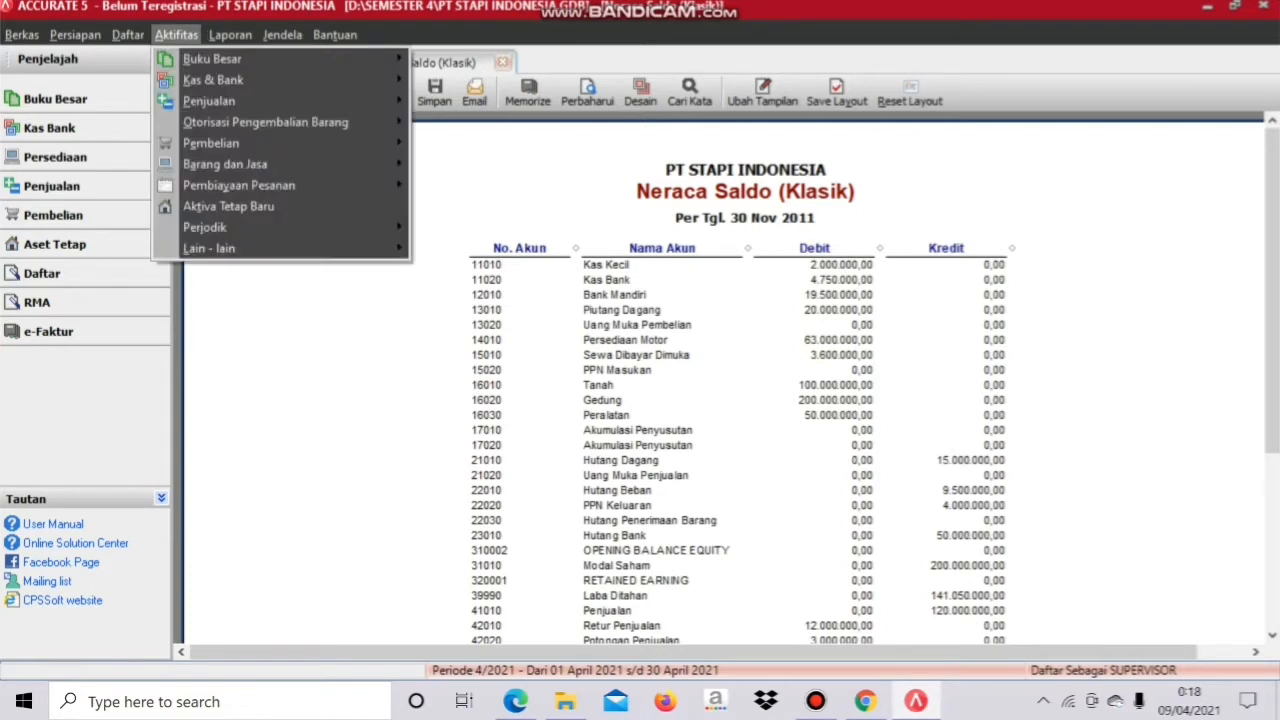
pyautogui.moveTo(206, 228)
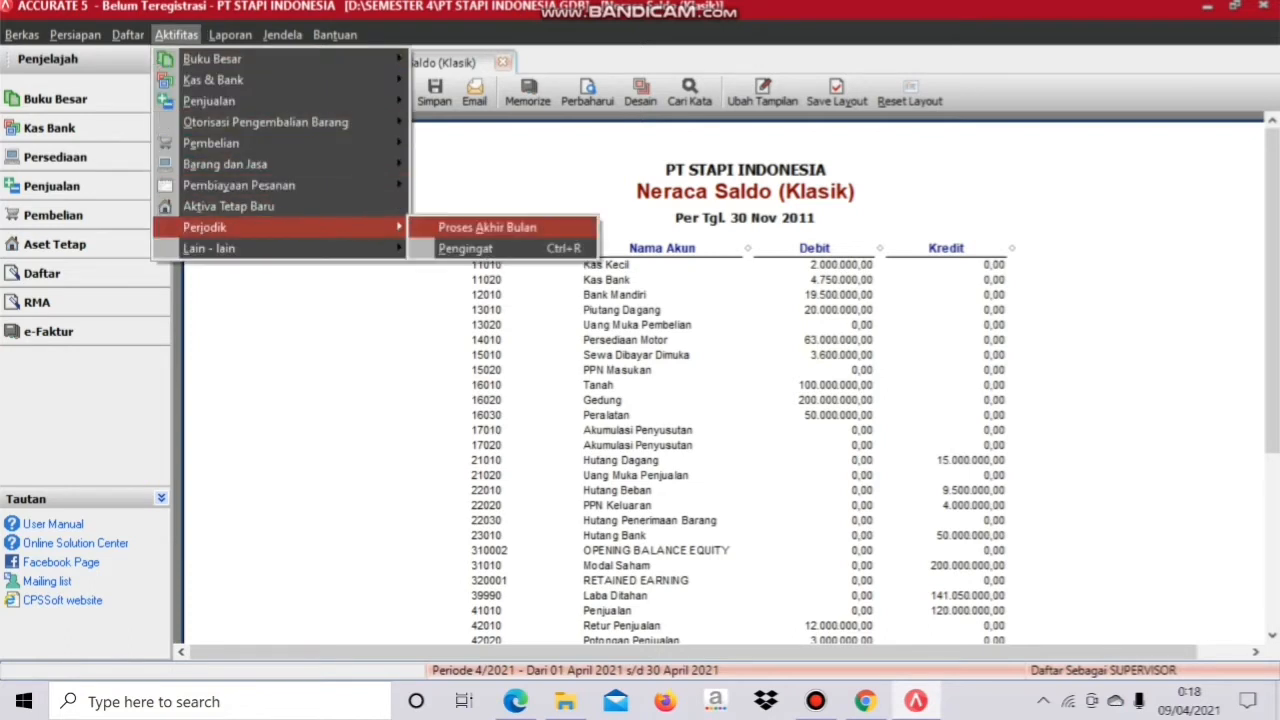
pyautogui.click(487, 227)
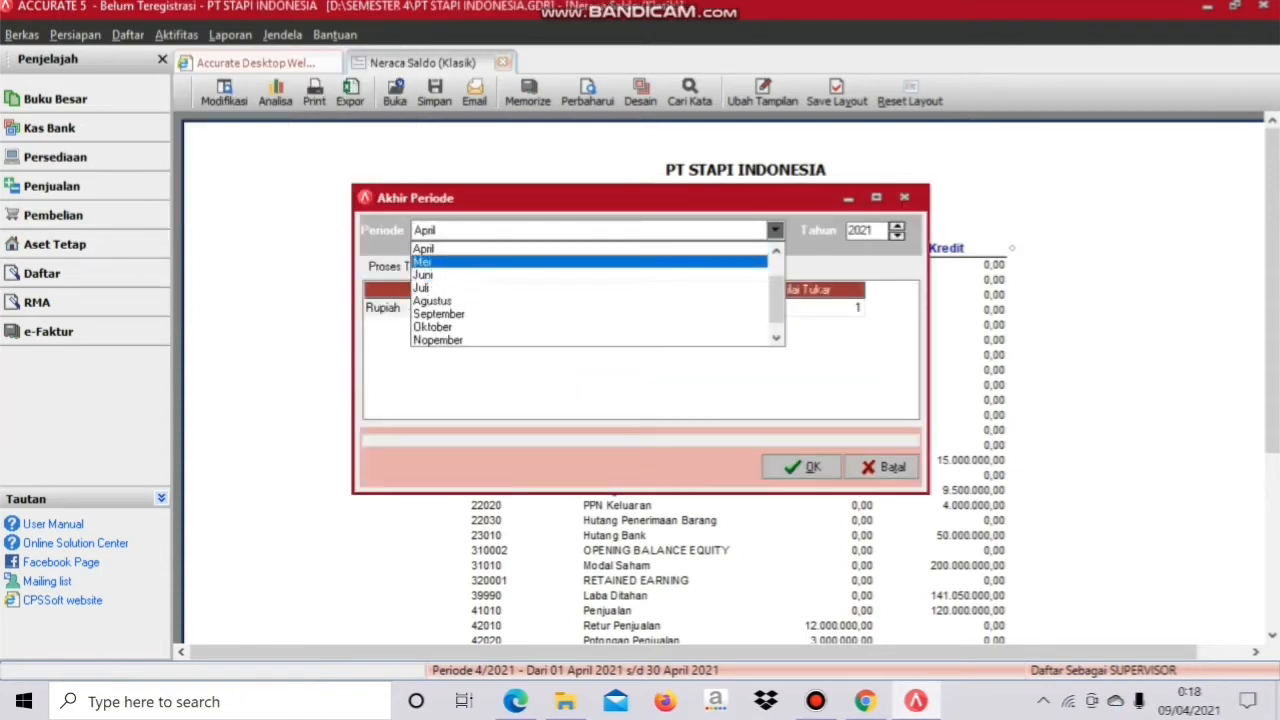
pyautogui.press('Down')
pyautogui.press('Down')
pyautogui.press('Down')
pyautogui.press('Down')
pyautogui.press('Down')
pyautogui.press('Down')
pyautogui.press('Down')
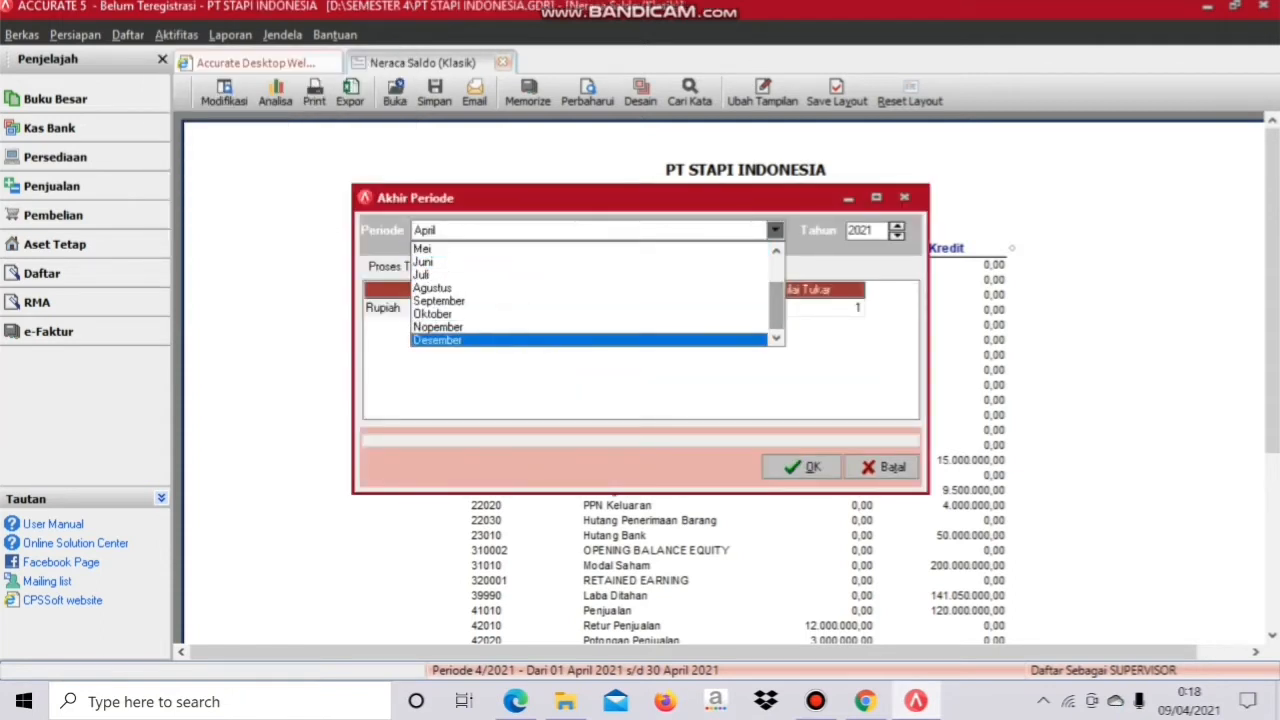
pyautogui.press('Up')
pyautogui.press('Return')
pyautogui.press('Tab')
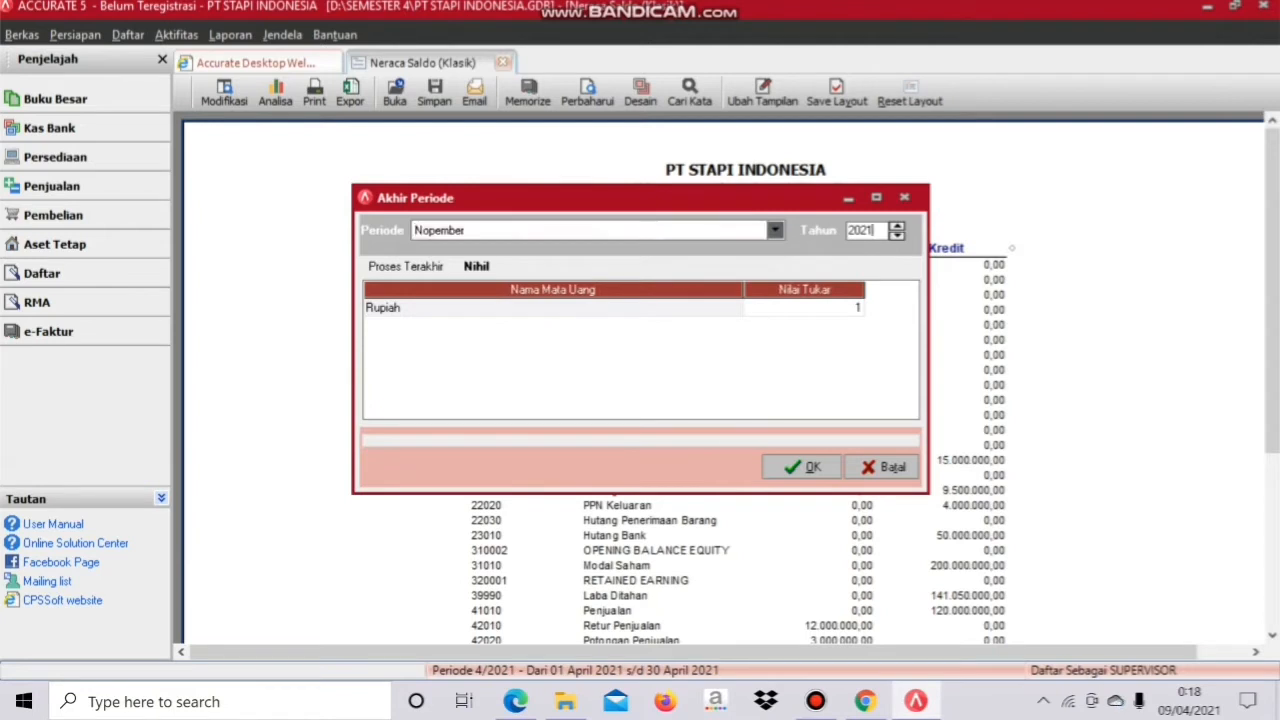
pyautogui.write('2011')
pyautogui.press('Return')
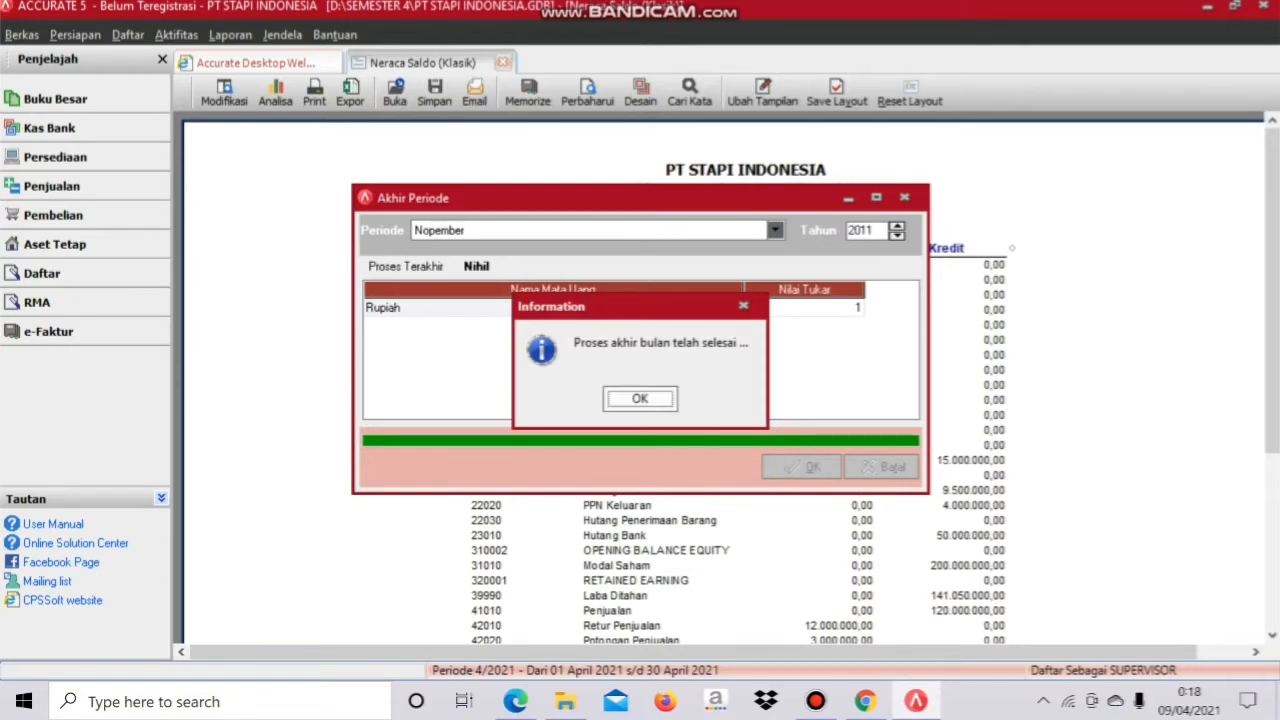
pyautogui.press('Return')
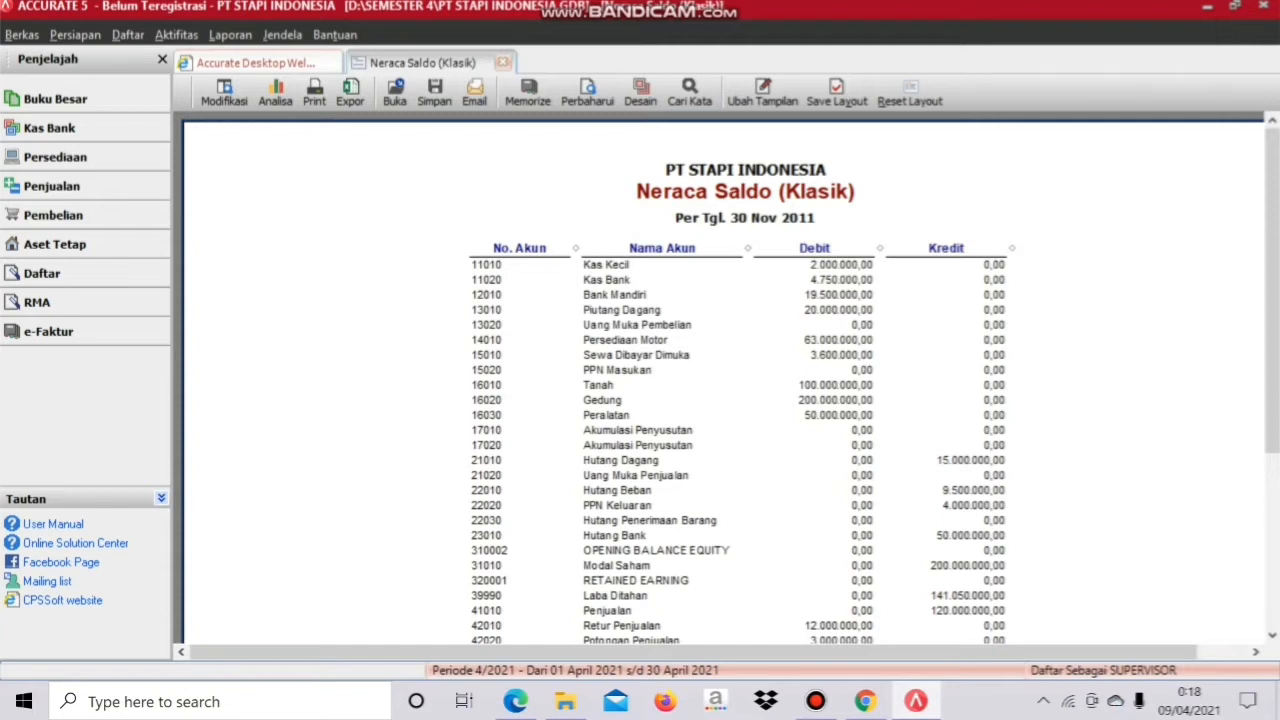
# Step: Reopen the report list and open Neraca Saldo (Klasik) settings from the Buku Besar category
pyautogui.click(230, 34)
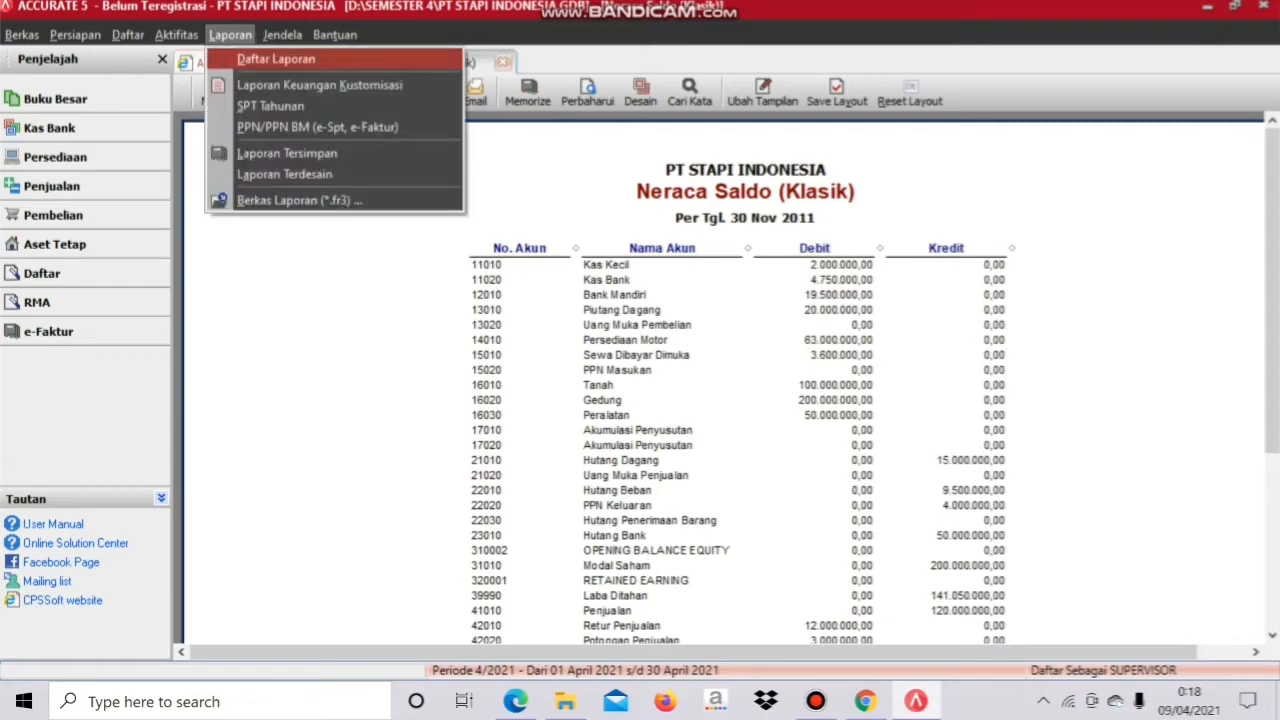
pyautogui.click(276, 59)
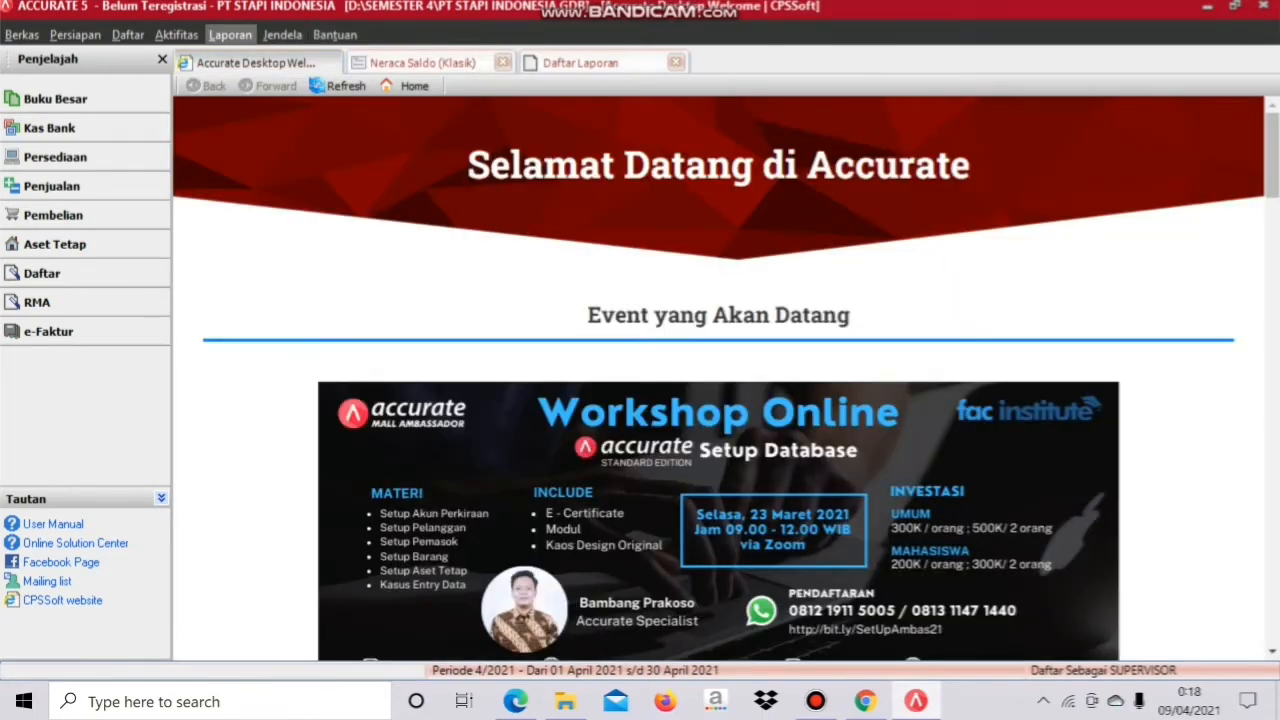
pyautogui.click(230, 34)
pyautogui.click(276, 55)
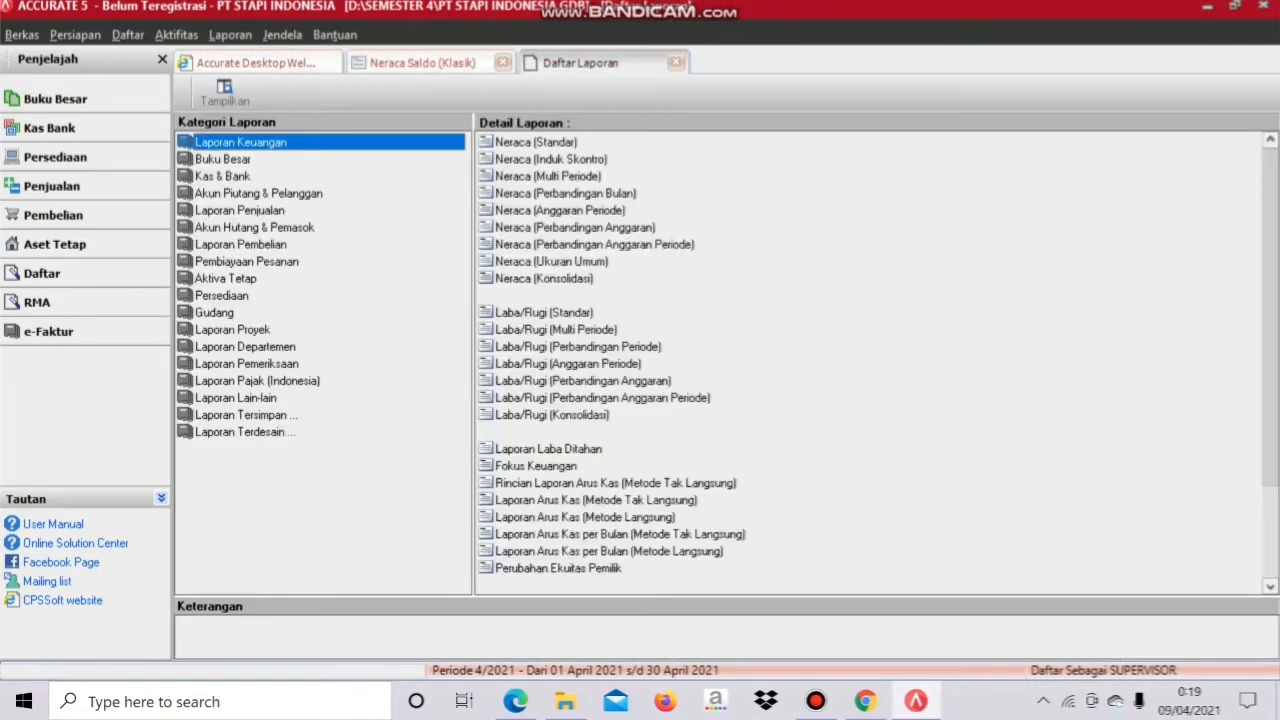
pyautogui.click(223, 159)
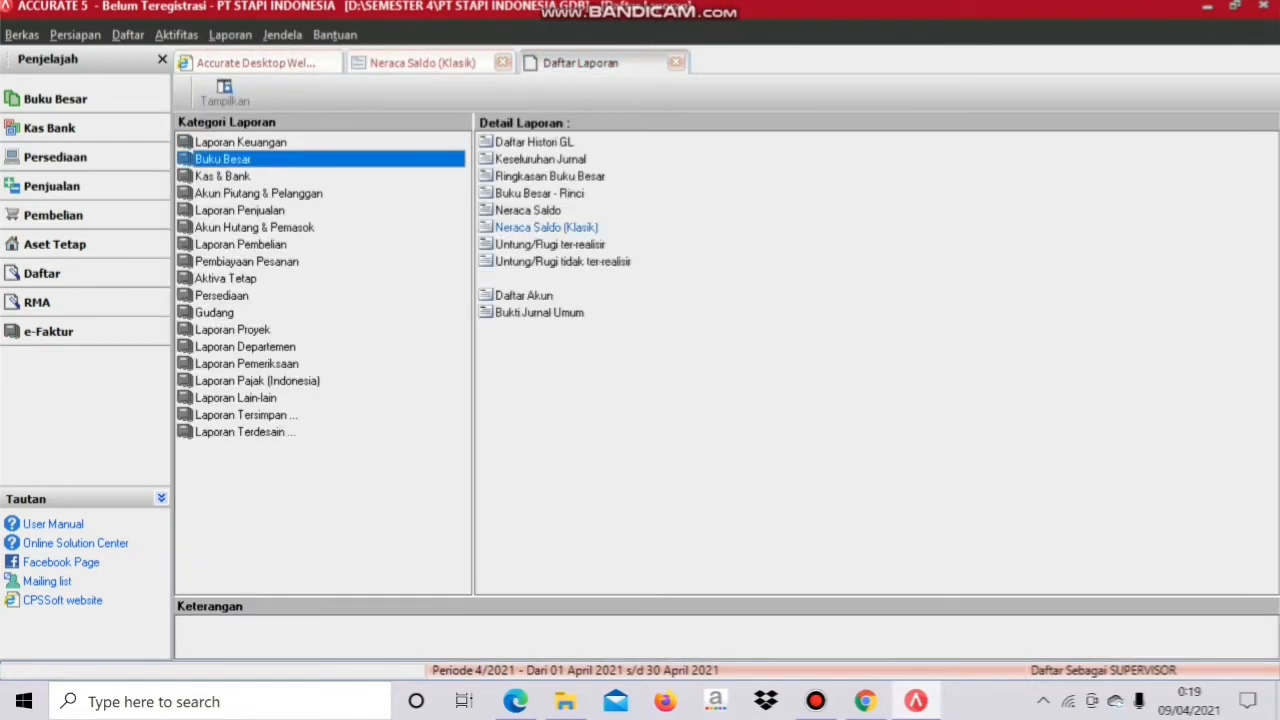
pyautogui.click(580, 228)
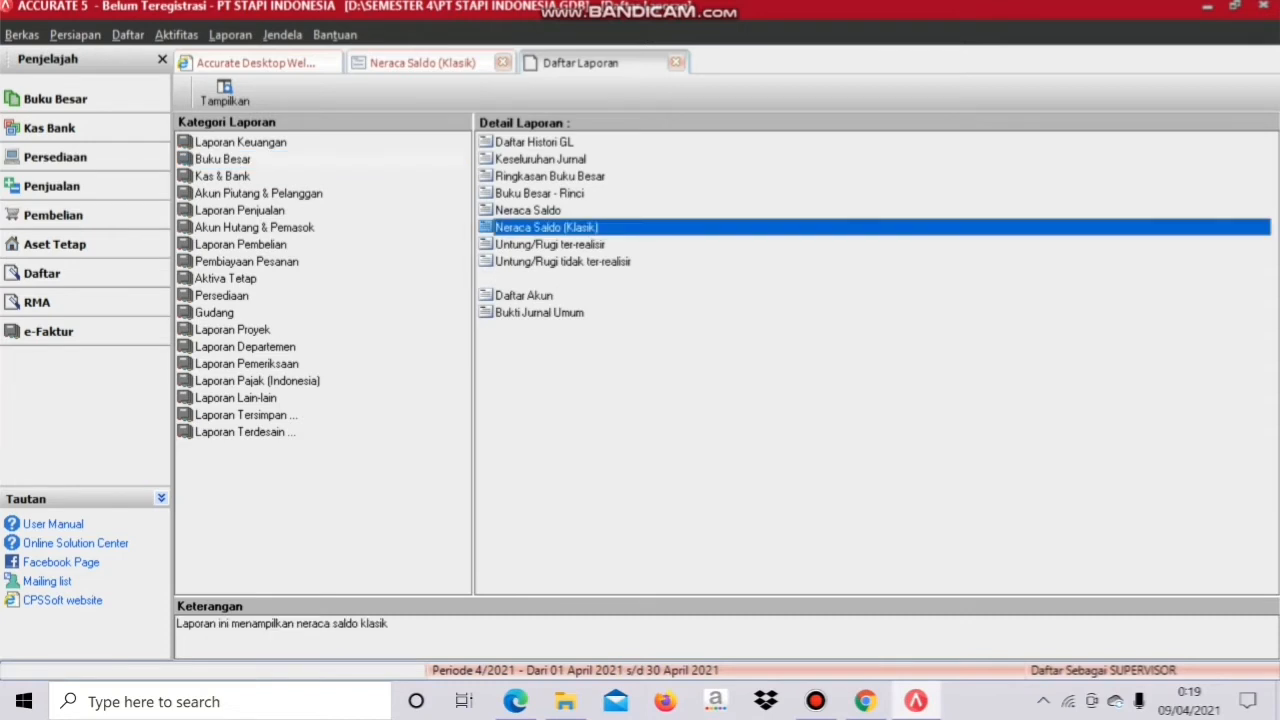
pyautogui.doubleClick(580, 228)
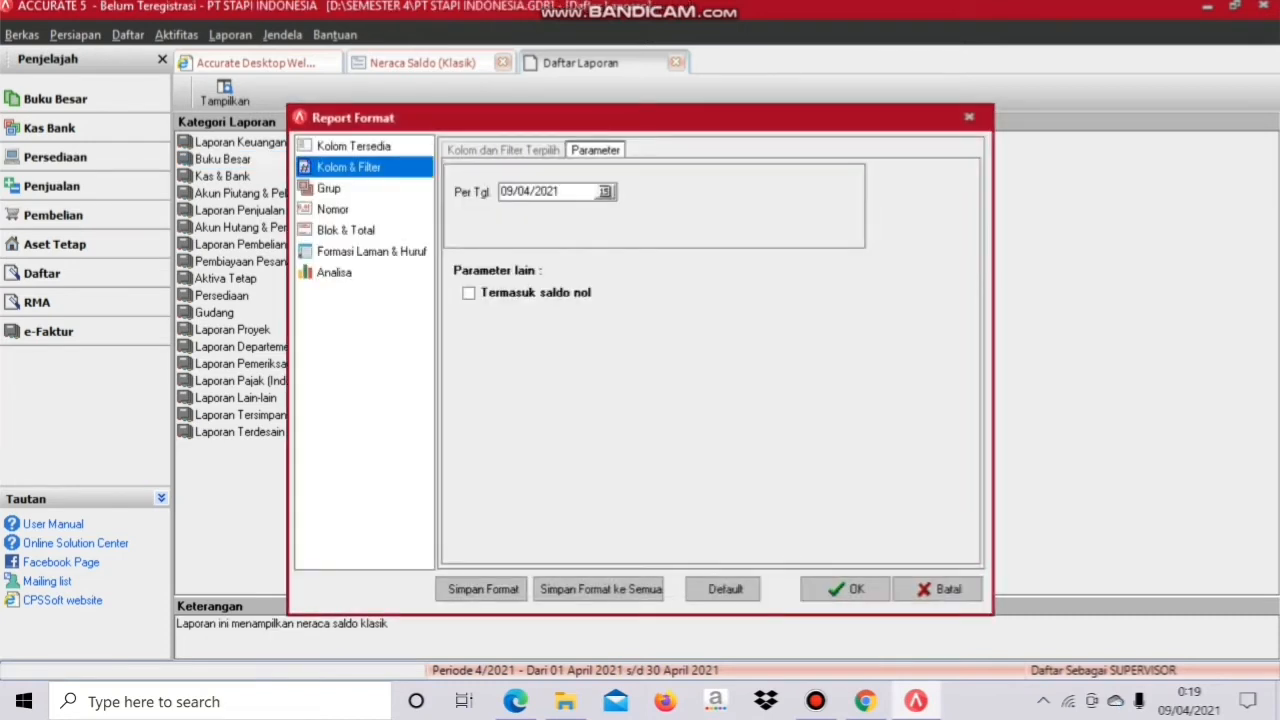
# Step: Regenerate the trial balance as of 30/11/2011 including zero-balance accounts
pyautogui.moveTo(562, 192); pyautogui.dragTo(499, 192)
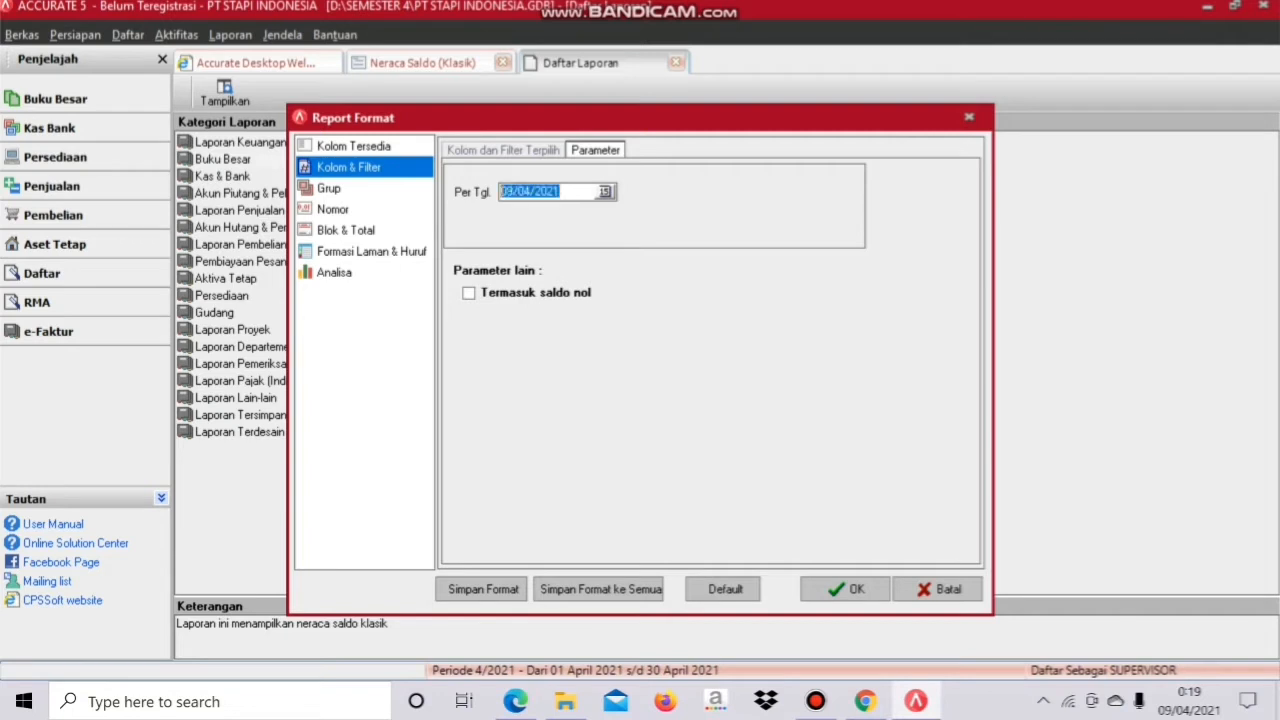
pyautogui.press('BackSpace')
pyautogui.write('30/')
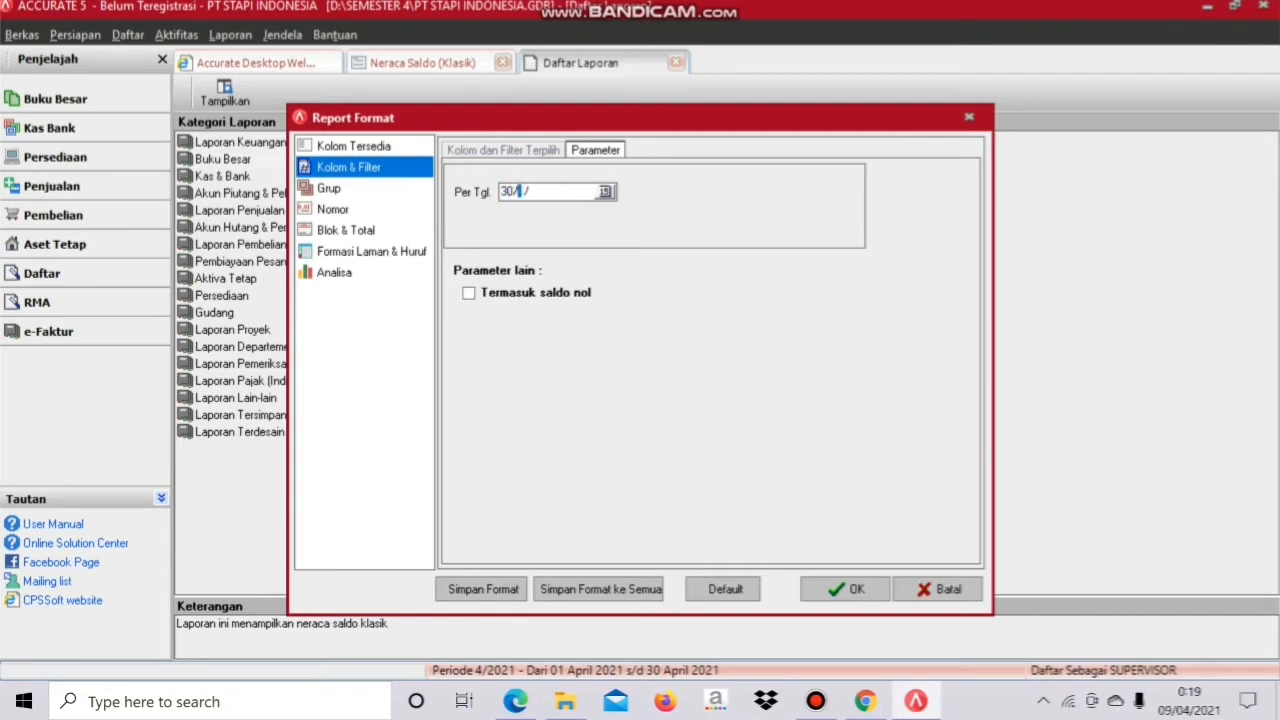
pyautogui.write('11/2011')
pyautogui.press('Tab')
pyautogui.press('space')
pyautogui.press('Return')
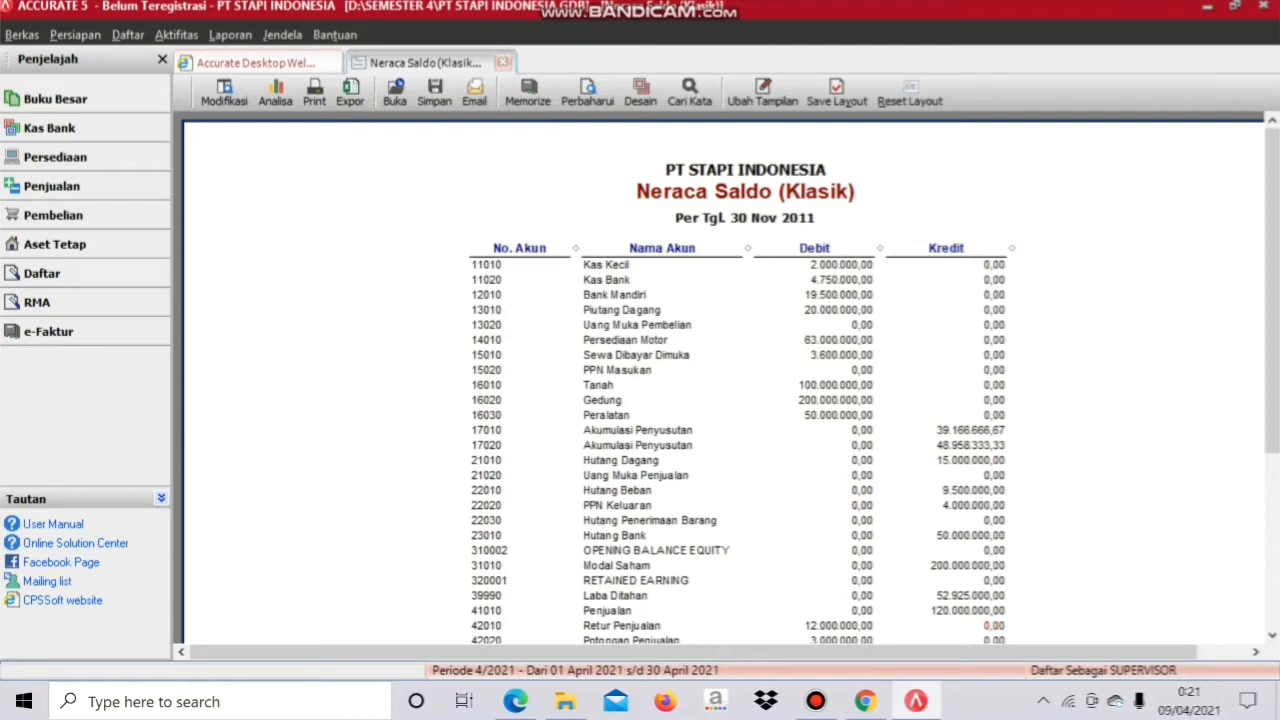
pyautogui.moveTo(515, 701)
pyautogui.click(530, 625)
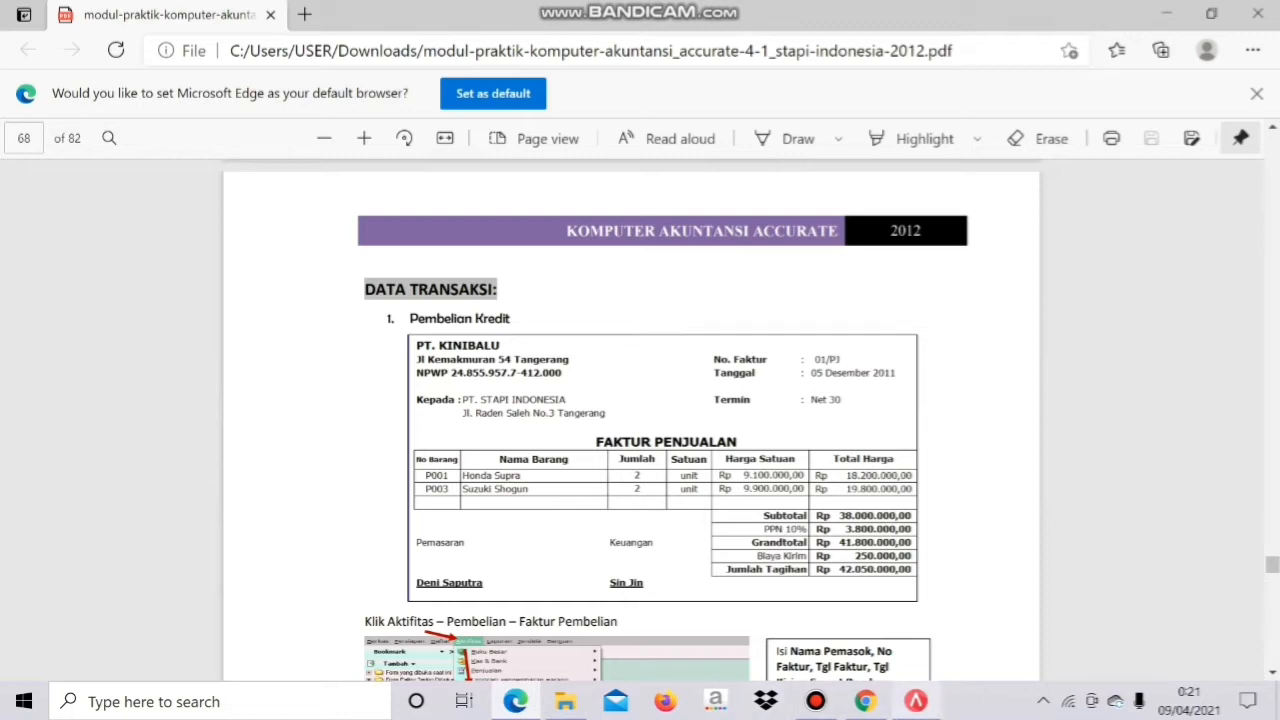
pyautogui.click(916, 701)
pyautogui.click(176, 35)
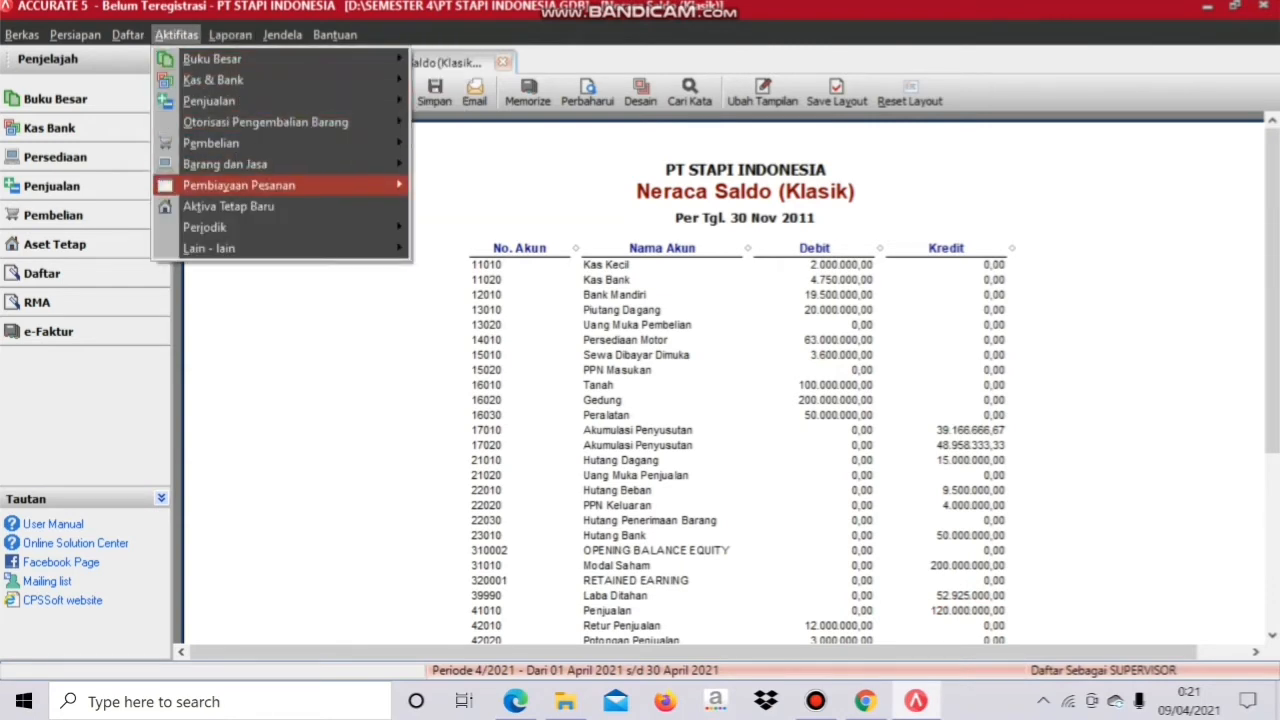
# Step: Start a new purchase invoice with PT Kinibalu as the vendor, checking the module's details
pyautogui.moveTo(230, 143)
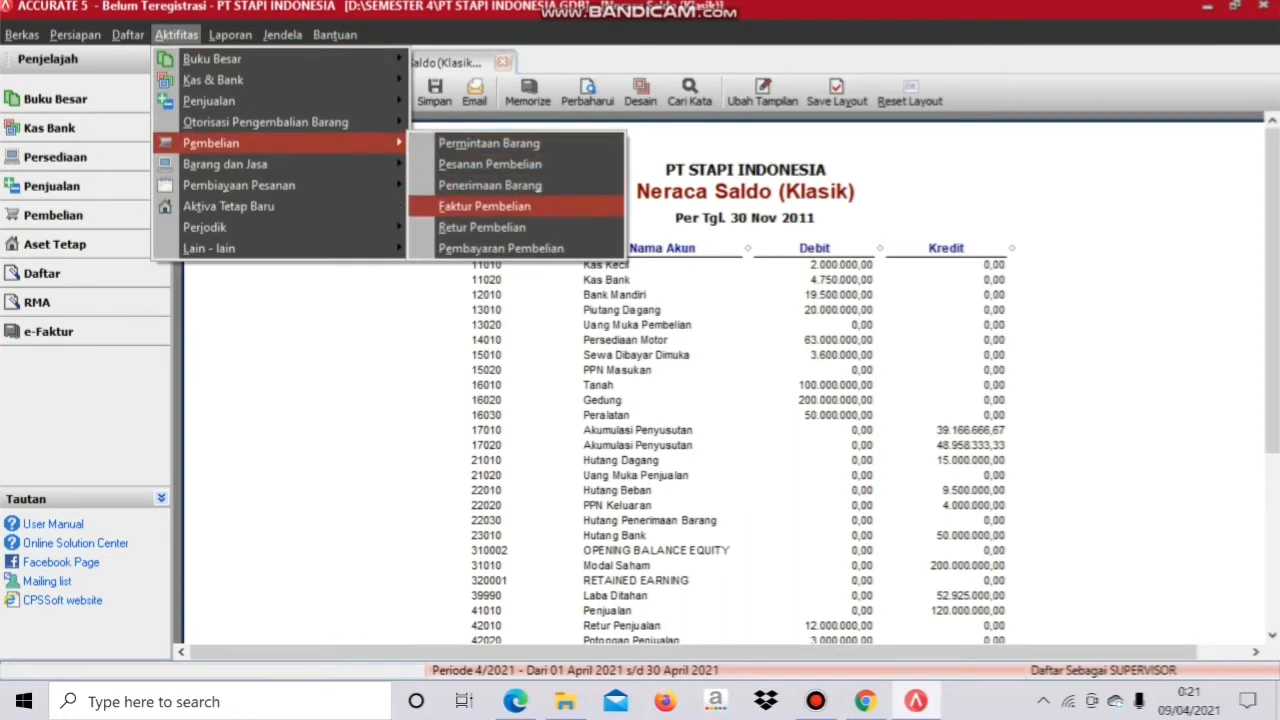
pyautogui.click(484, 206)
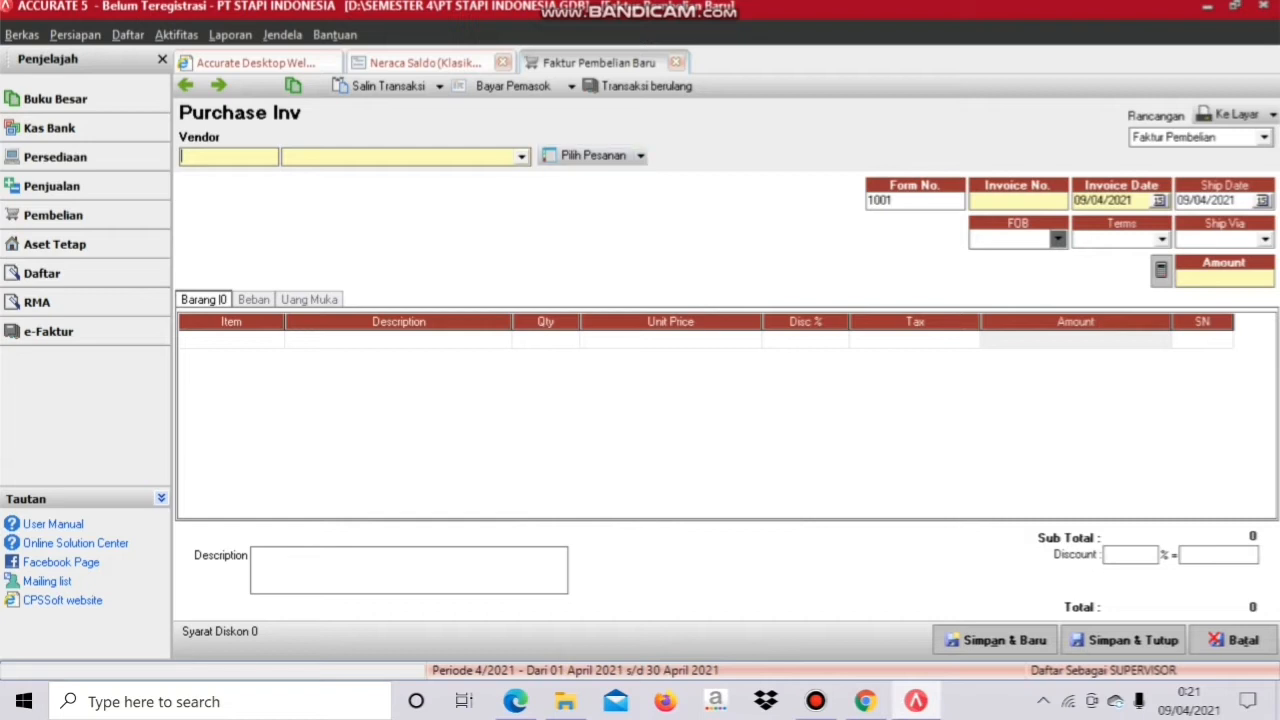
pyautogui.click(521, 157)
pyautogui.click(312, 214)
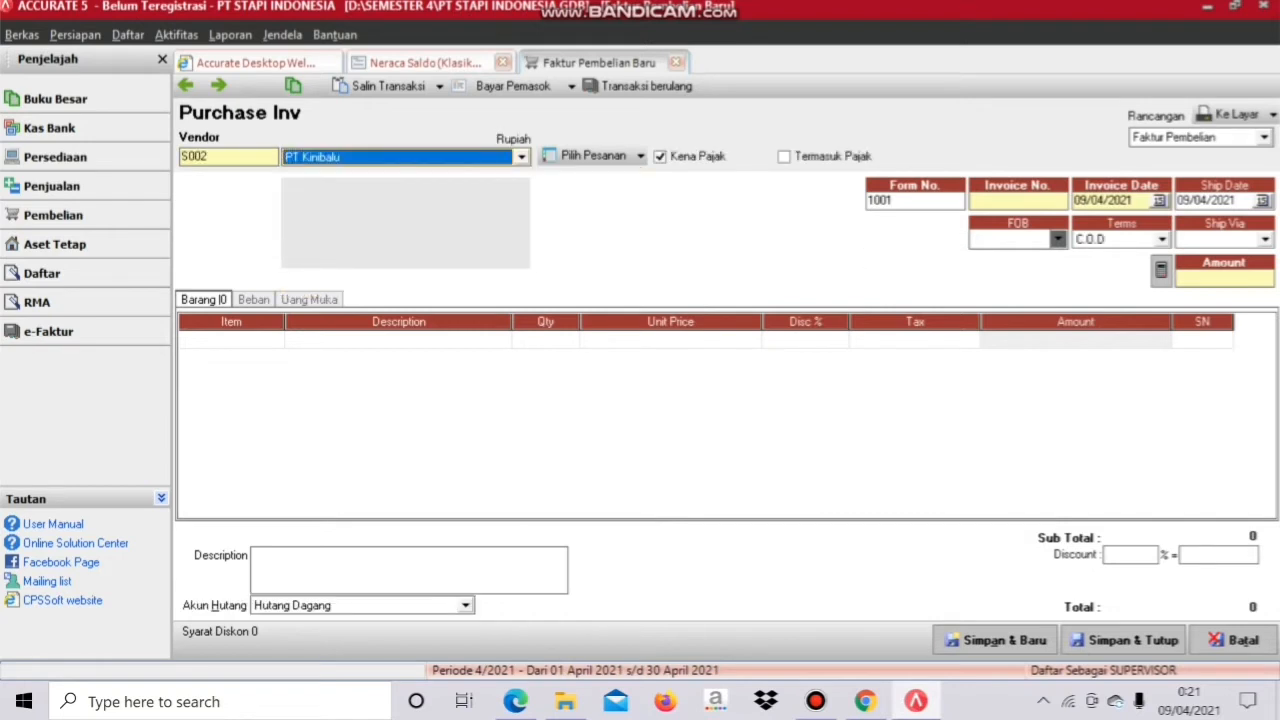
pyautogui.click(515, 701)
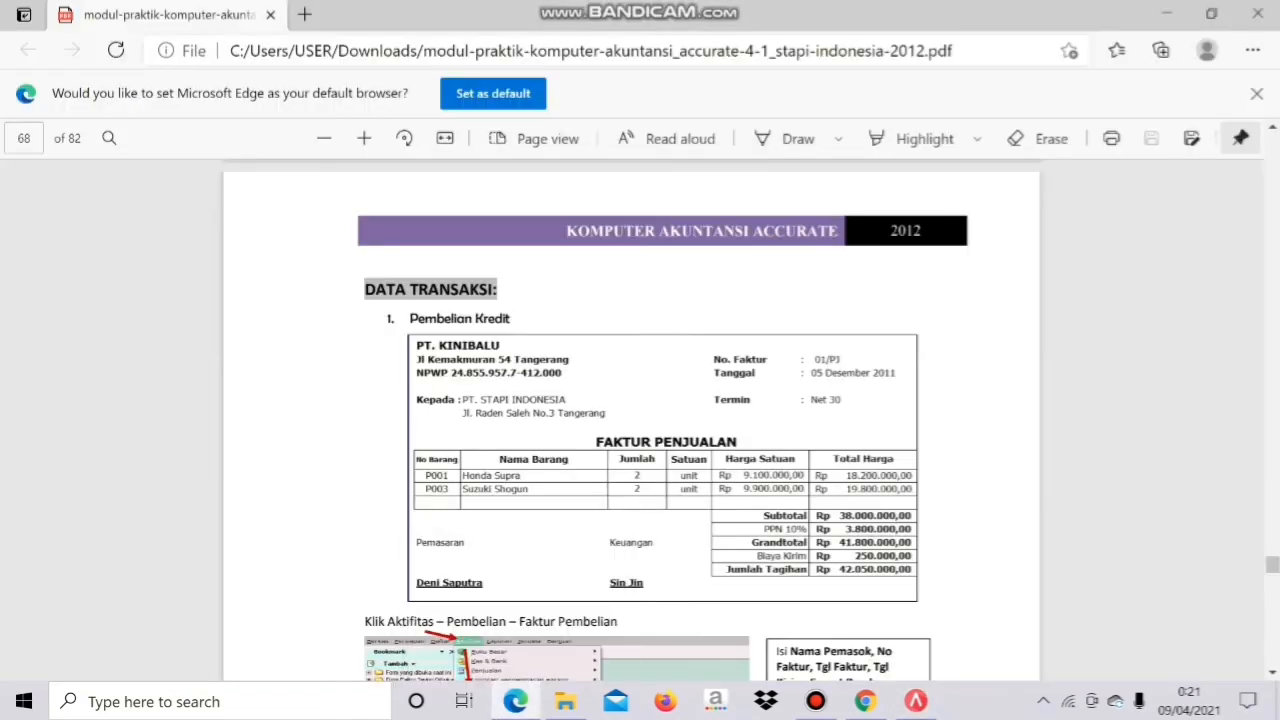
pyautogui.click(916, 701)
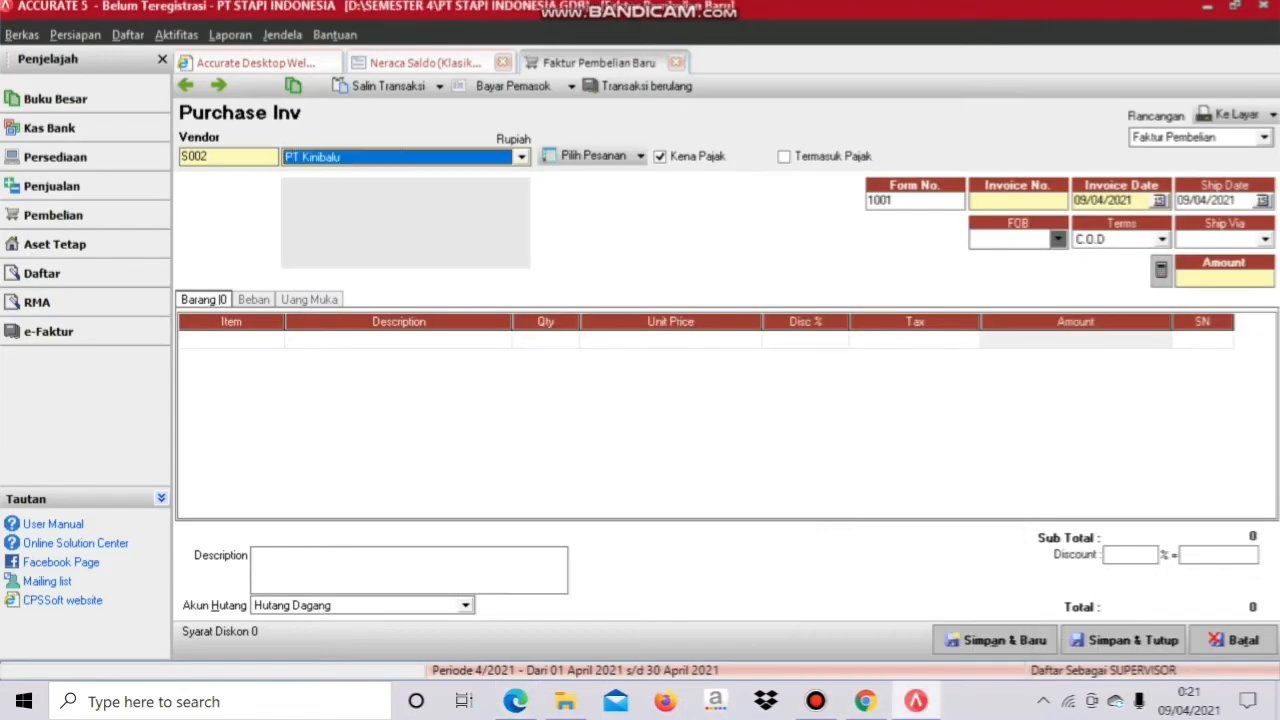
# Step: Enter invoice number 01/PJ with invoice and ship dates of 05/12/2011
pyautogui.click(1018, 201)
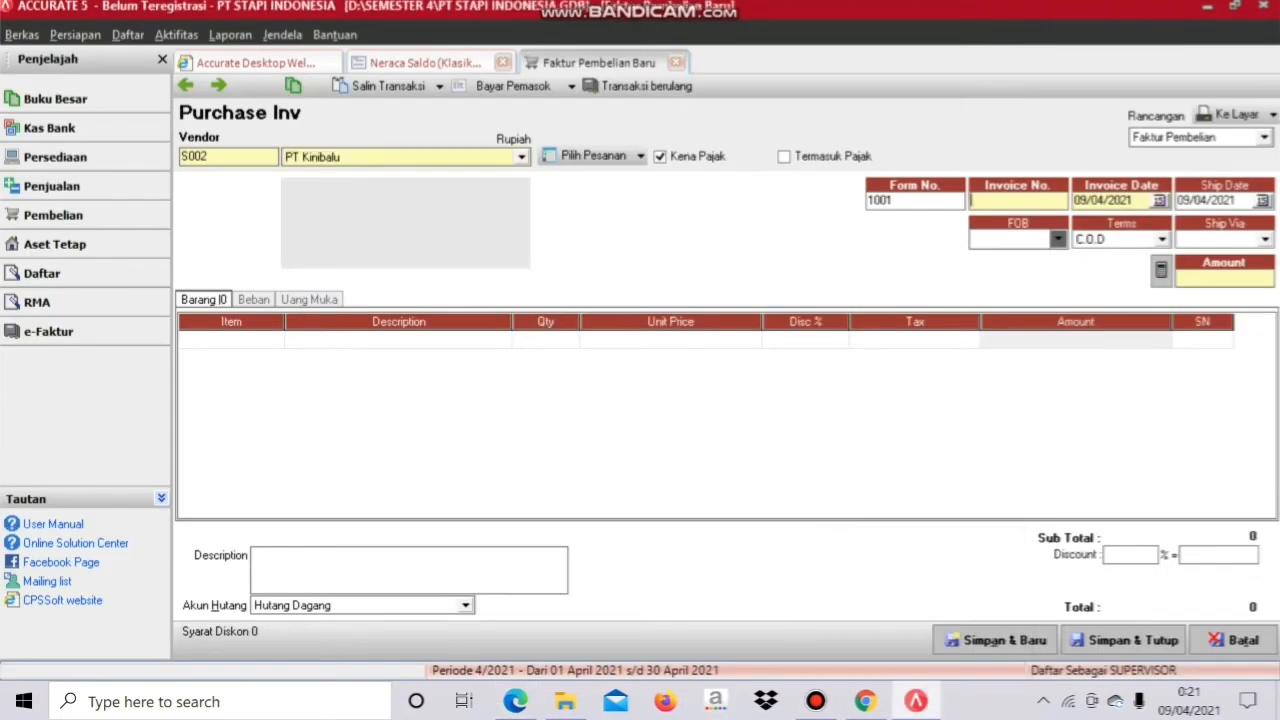
pyautogui.write('01/PJ')
pyautogui.moveTo(1135, 201); pyautogui.dragTo(1073, 201)
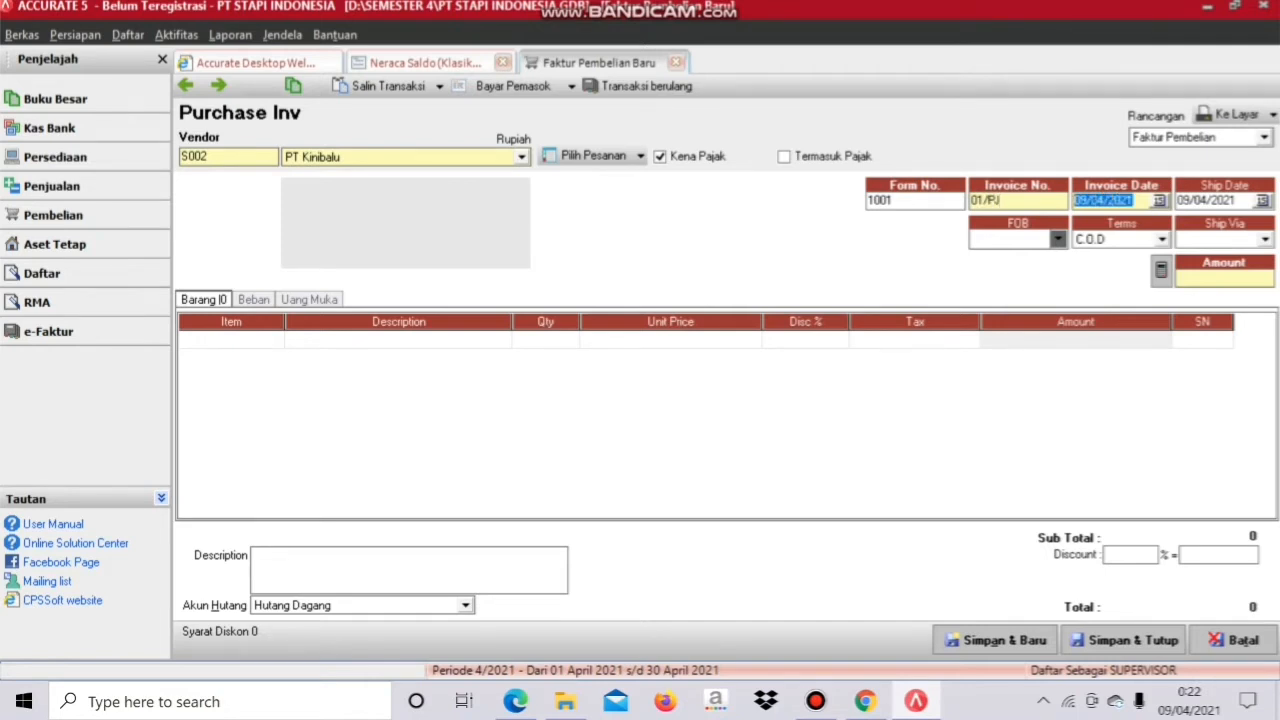
pyautogui.write('05/')
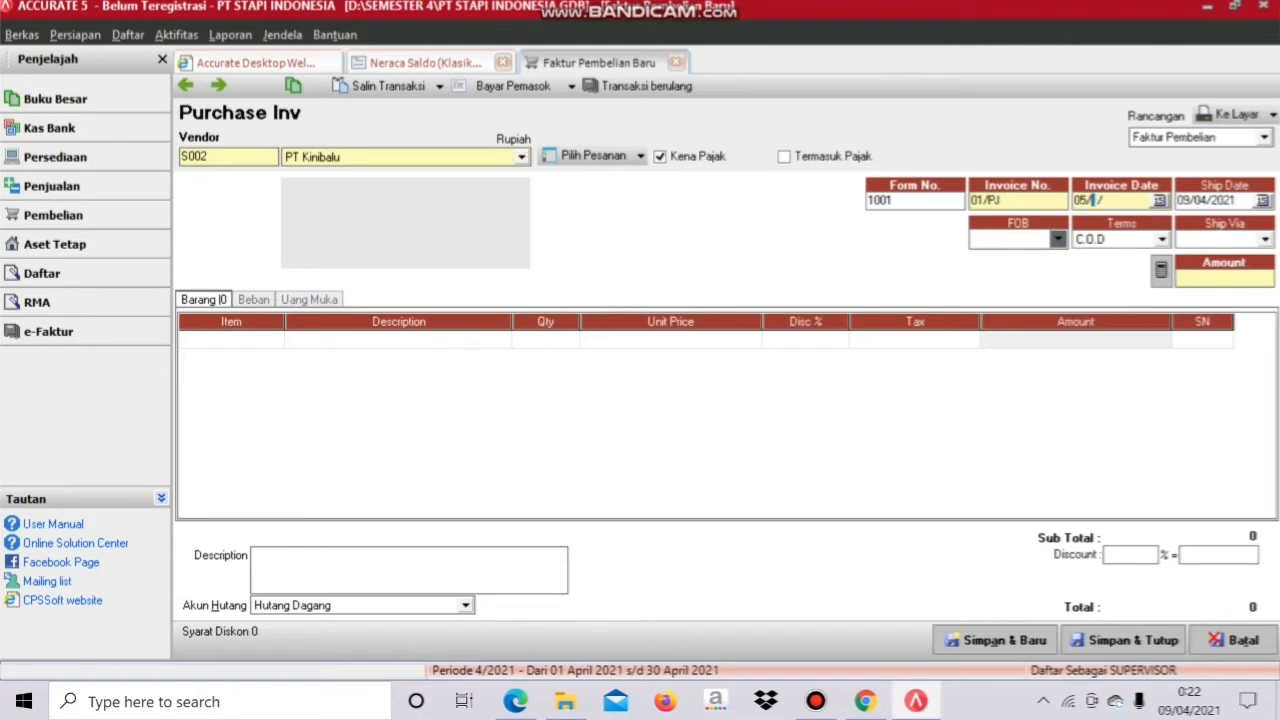
pyautogui.write('12/2011')
pyautogui.press('Tab')
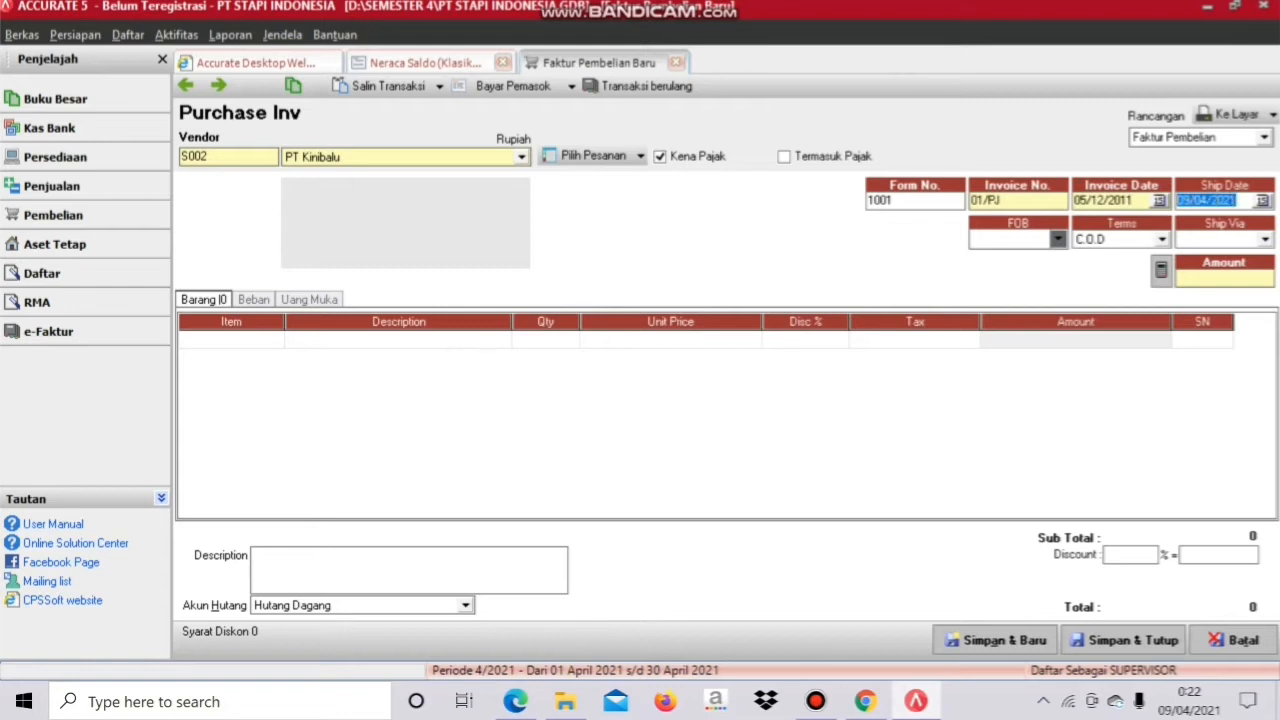
pyautogui.write('05/12/2011')
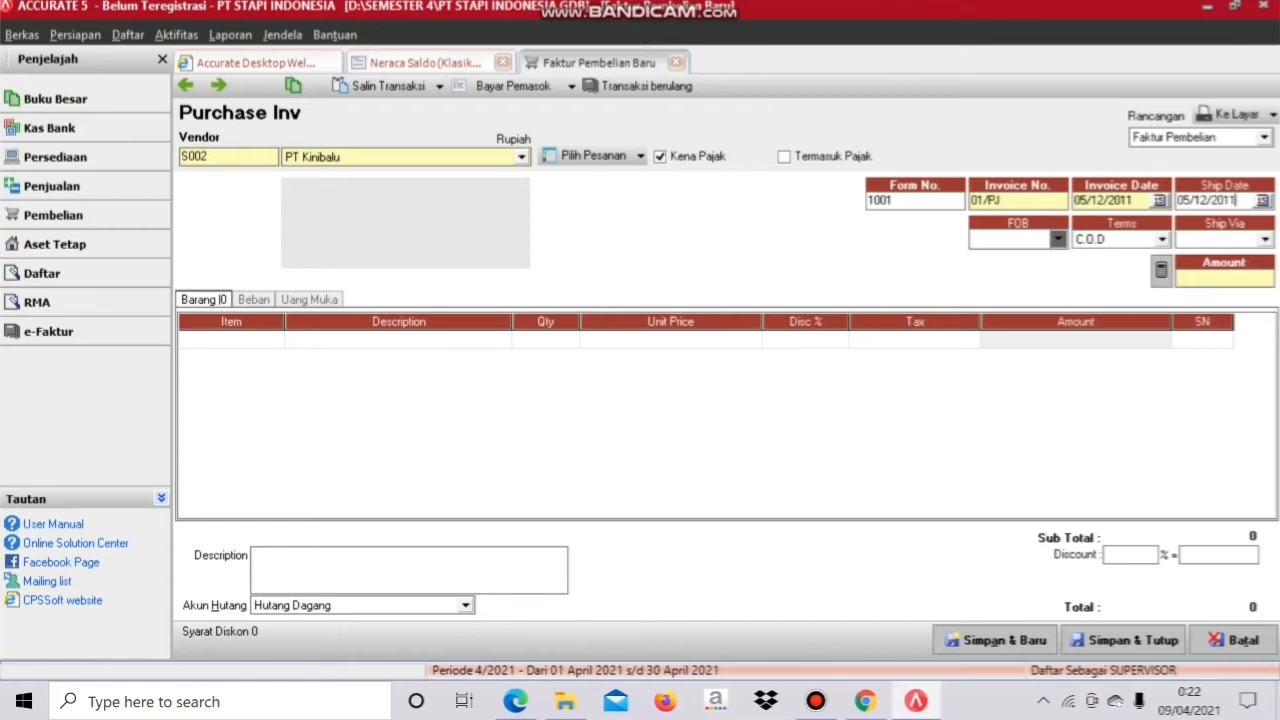
pyautogui.click(228, 340)
pyautogui.click(276, 340)
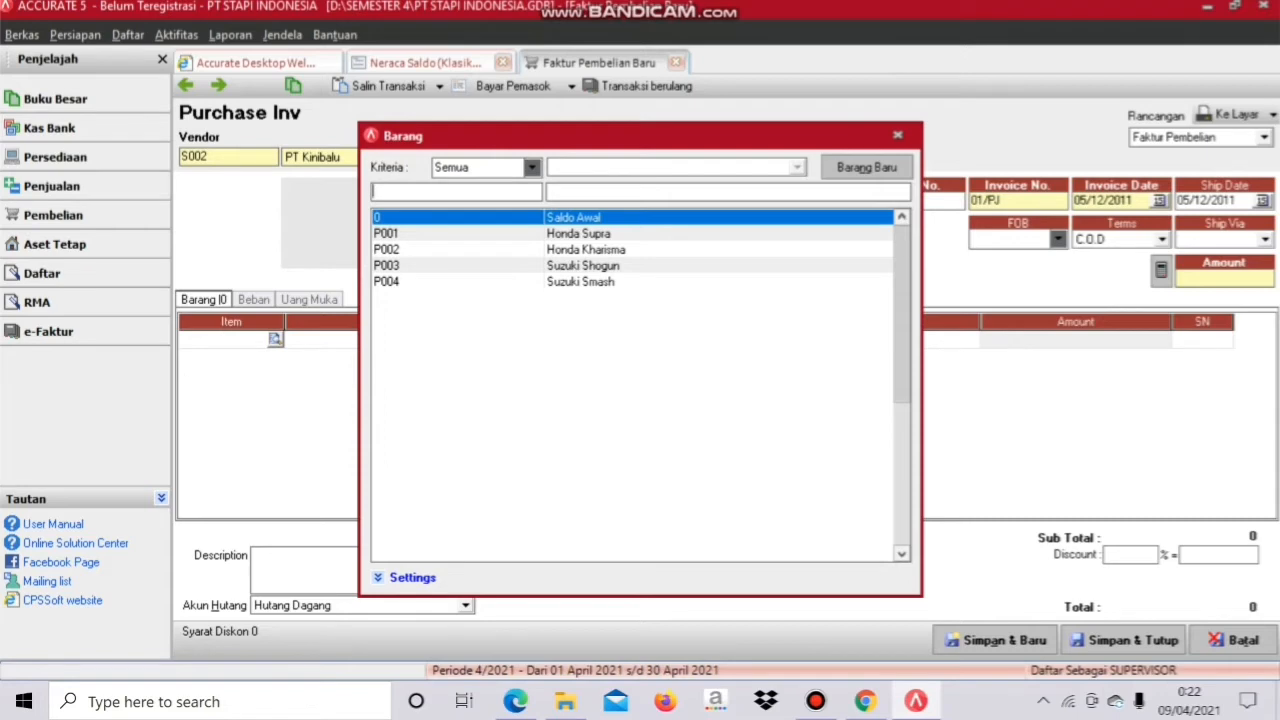
# Step: Add P001 Honda Supra: quantity 2, unit price 9.100.000, tax T
pyautogui.click(579, 234)
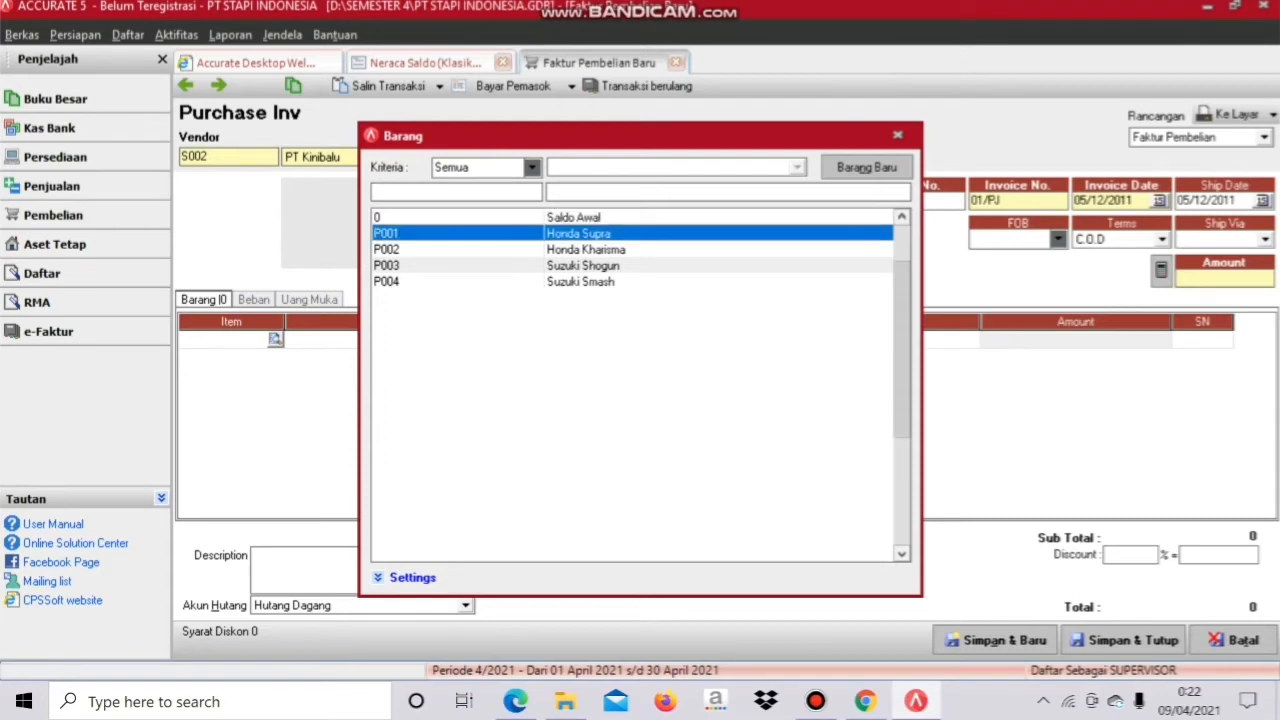
pyautogui.press('Return')
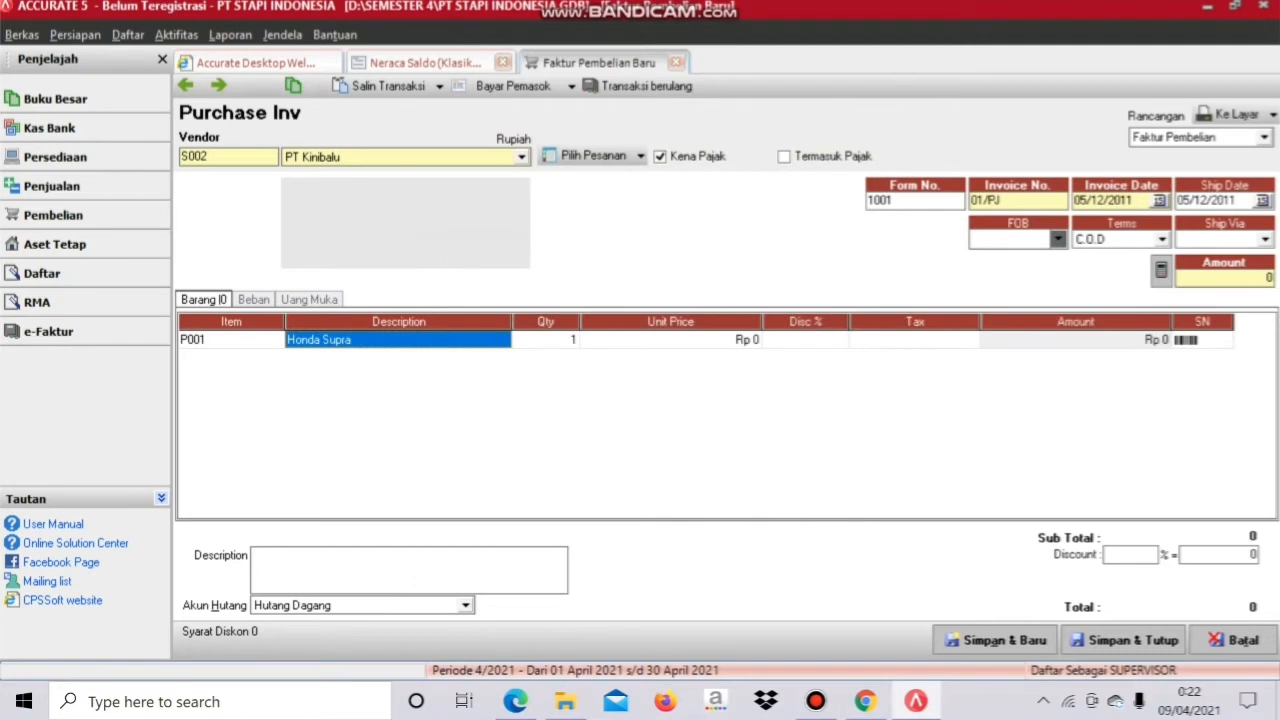
pyautogui.press('Tab')
pyautogui.write('2')
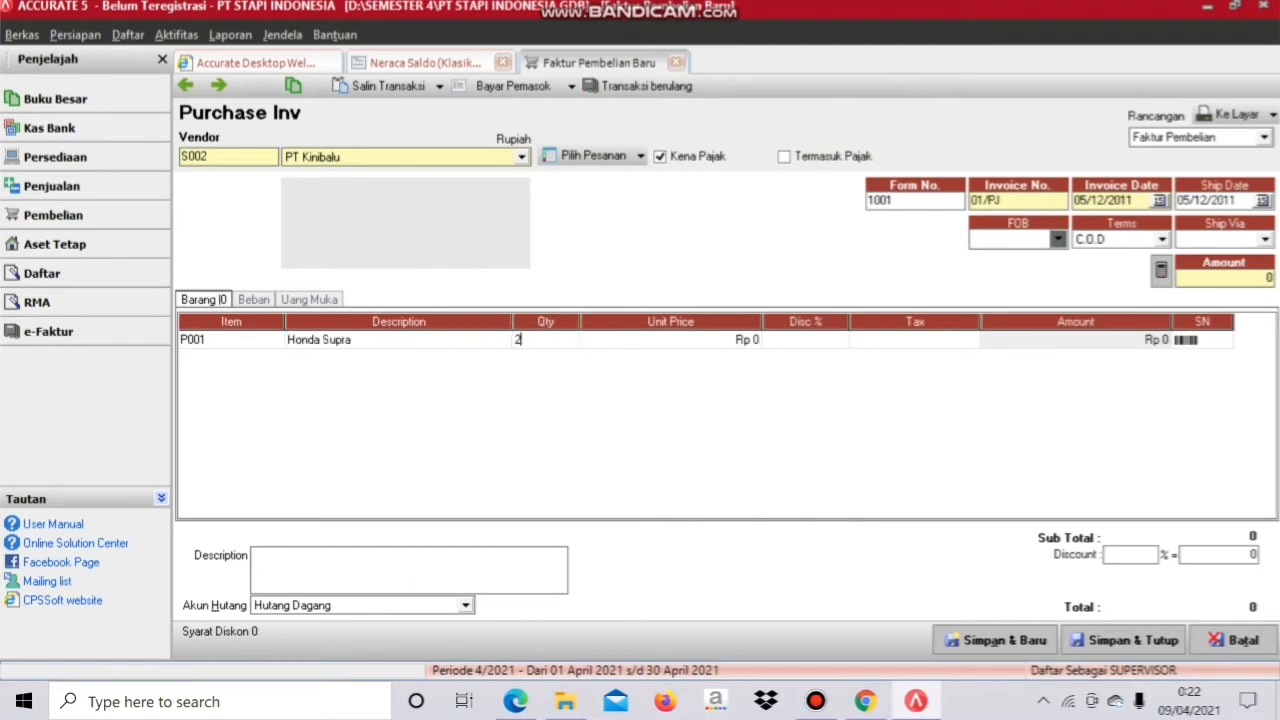
pyautogui.press('Tab')
pyautogui.press('Tab')
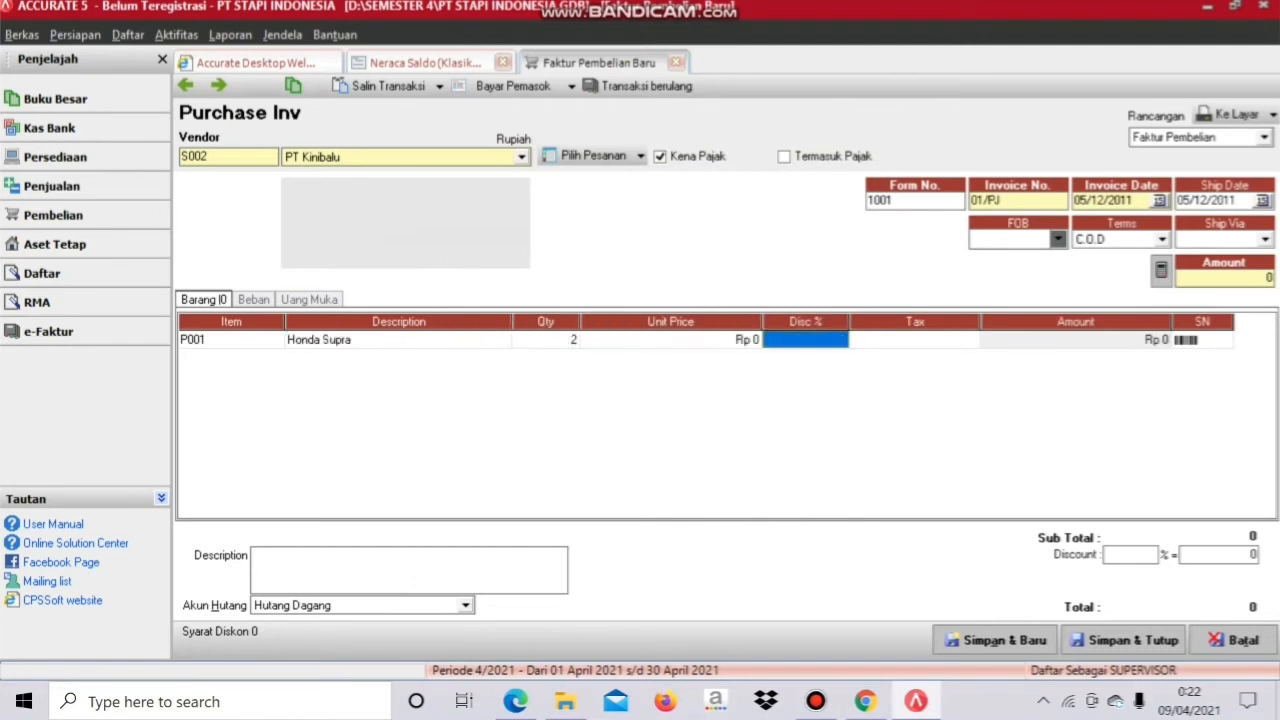
pyautogui.press('Left')
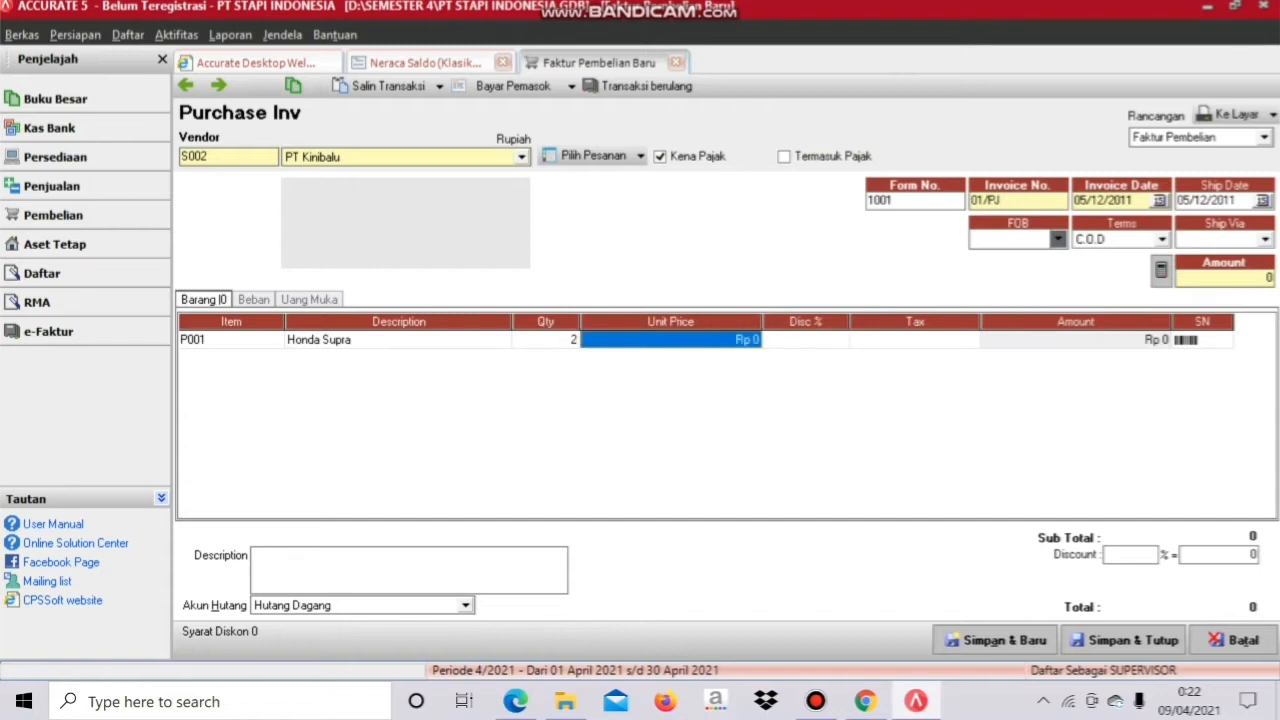
pyautogui.write('9.100.00')
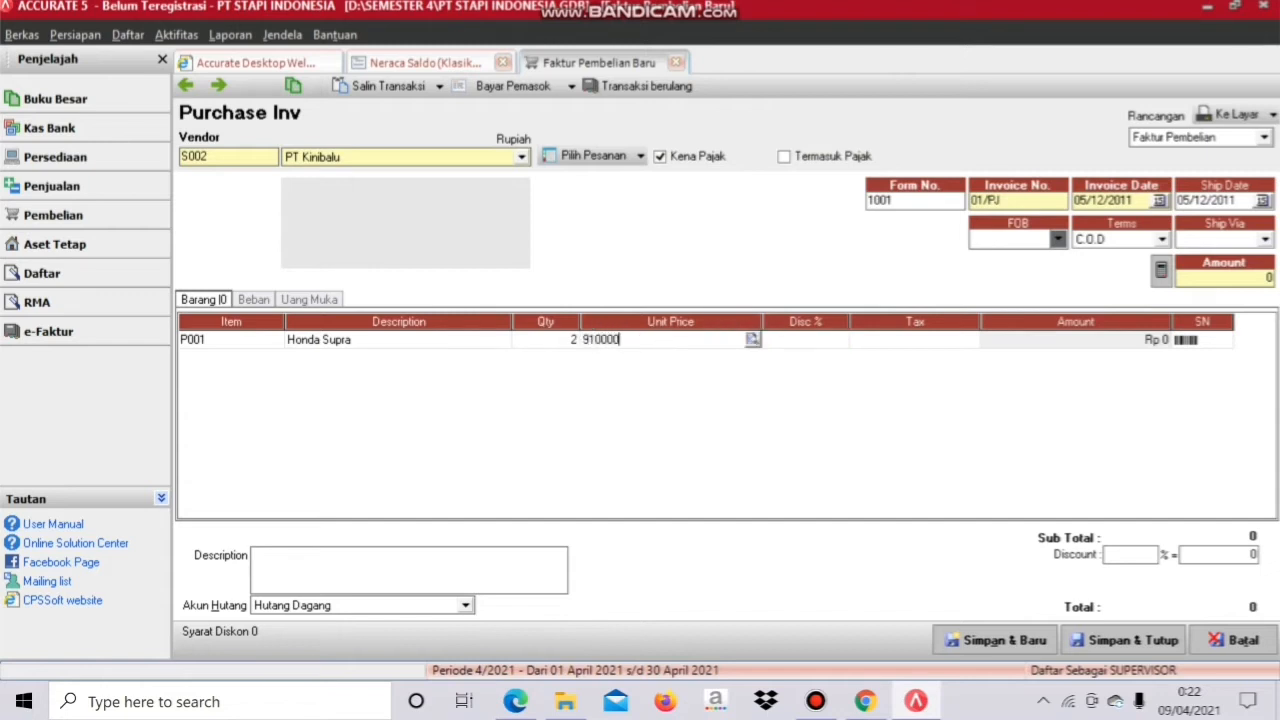
pyautogui.write('0')
pyautogui.press('Tab')
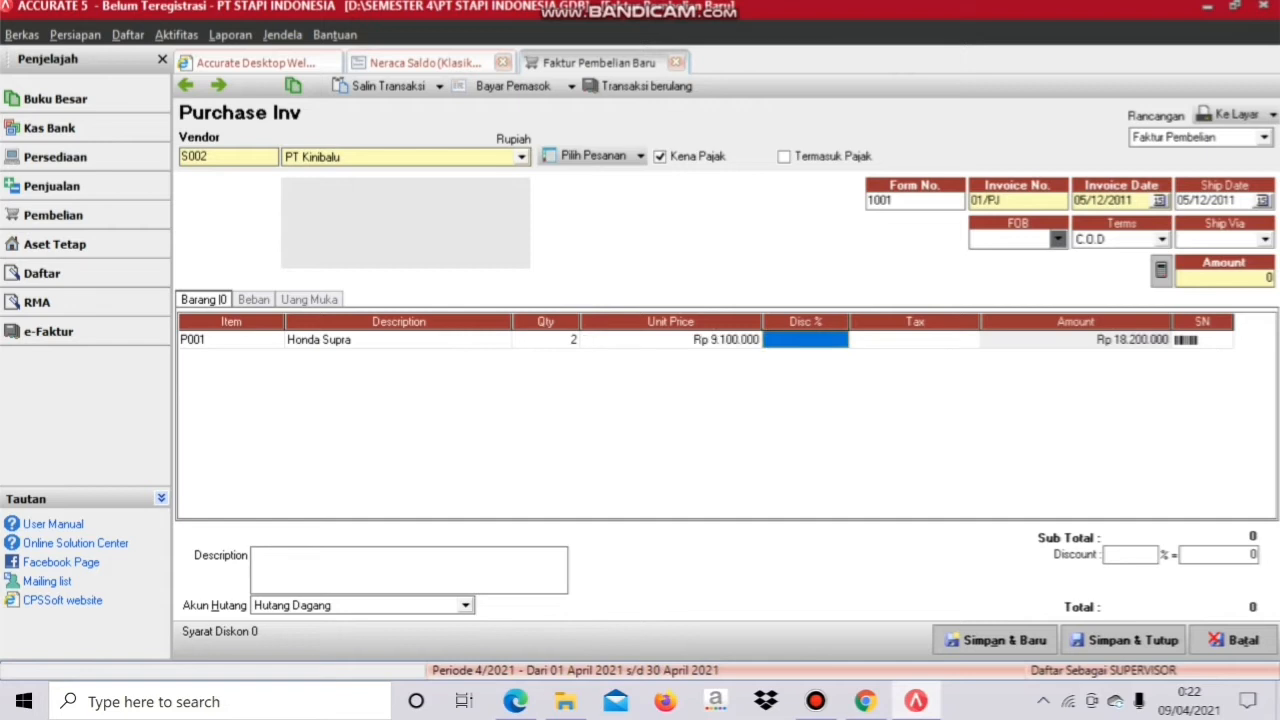
pyautogui.press('Tab')
pyautogui.write('T')
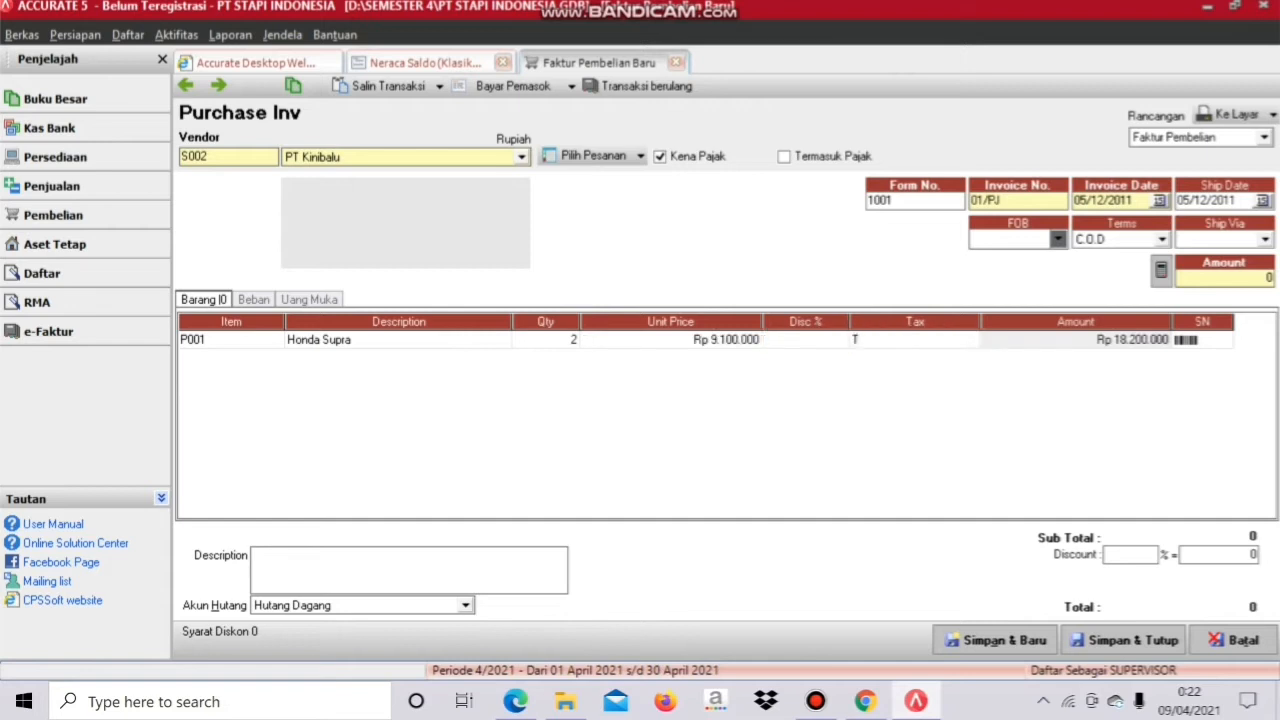
pyautogui.press('Tab')
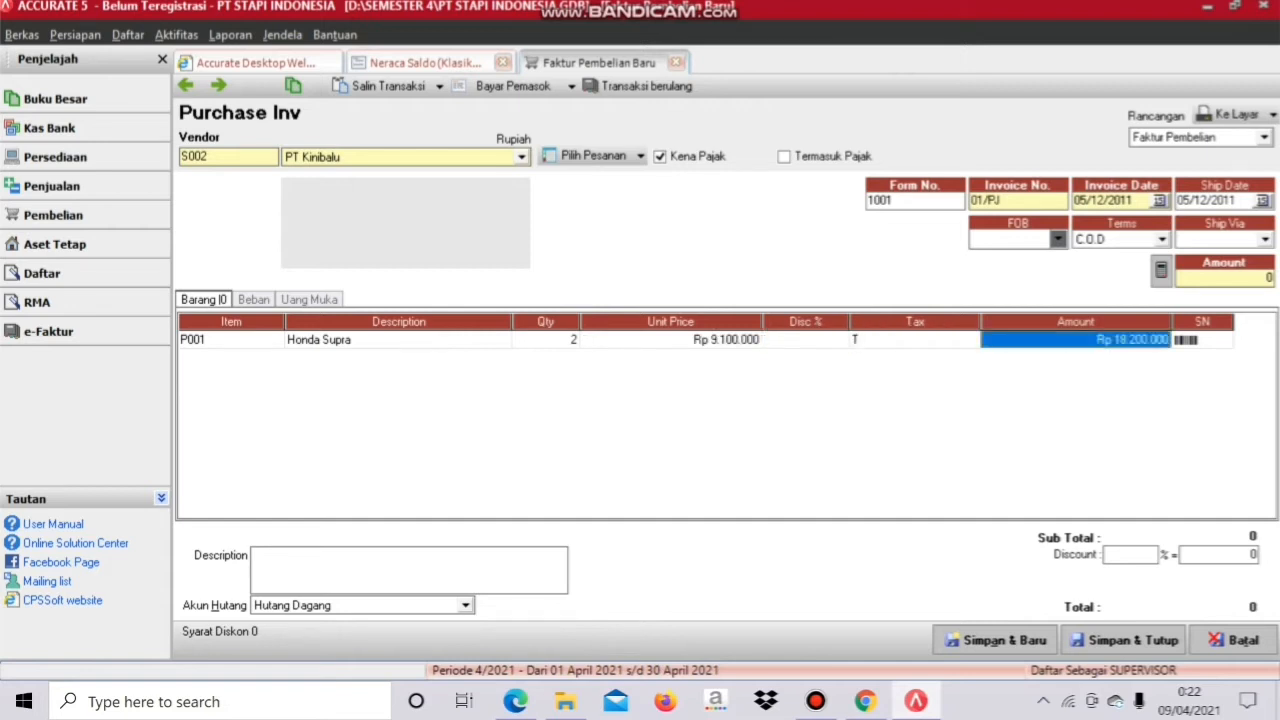
pyautogui.press('Tab')
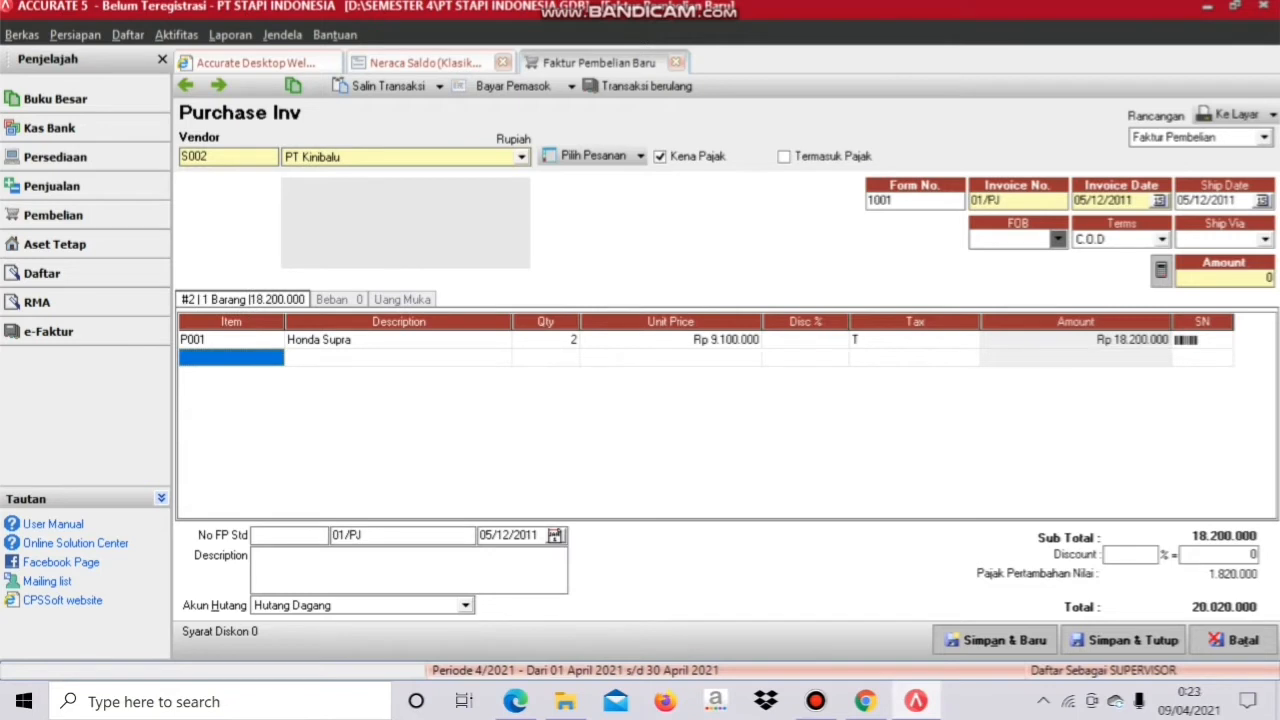
# Step: Add Suzuki Shogun on the second line: quantity 2, unit price 9.900.000, tax T
pyautogui.click(270, 358)
pyautogui.click(276, 358)
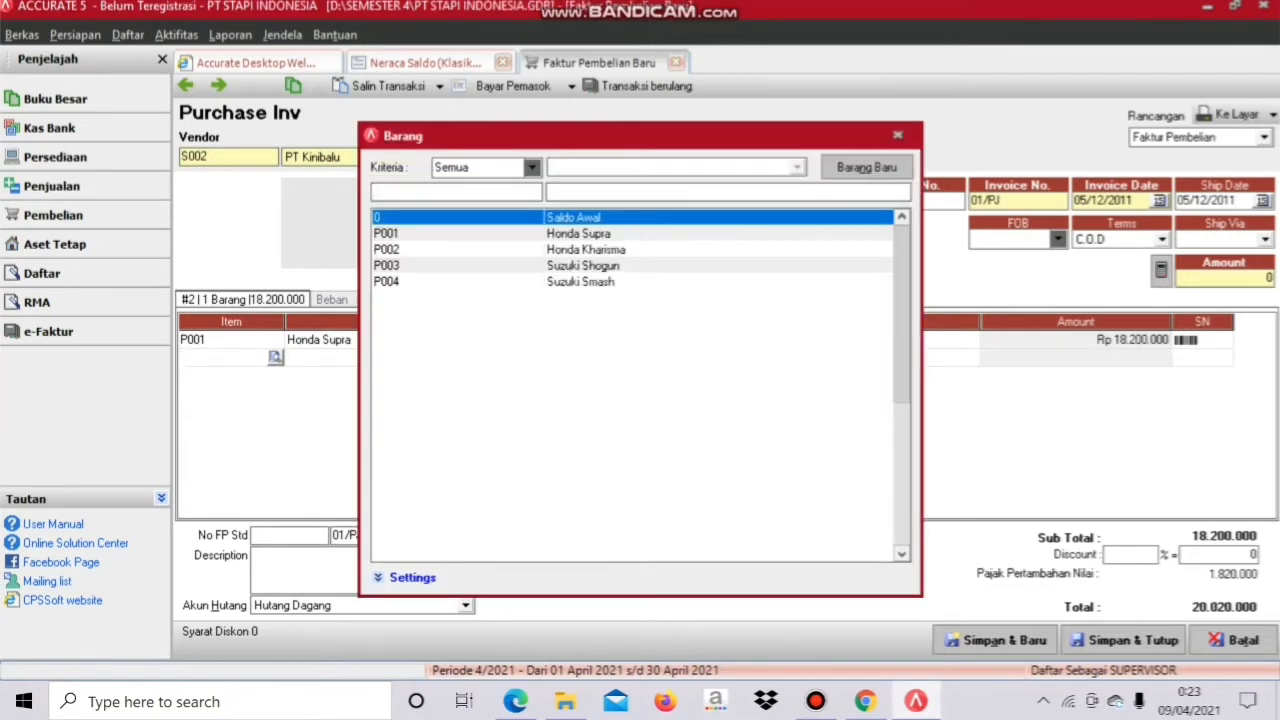
pyautogui.click(583, 266)
pyautogui.press('Return')
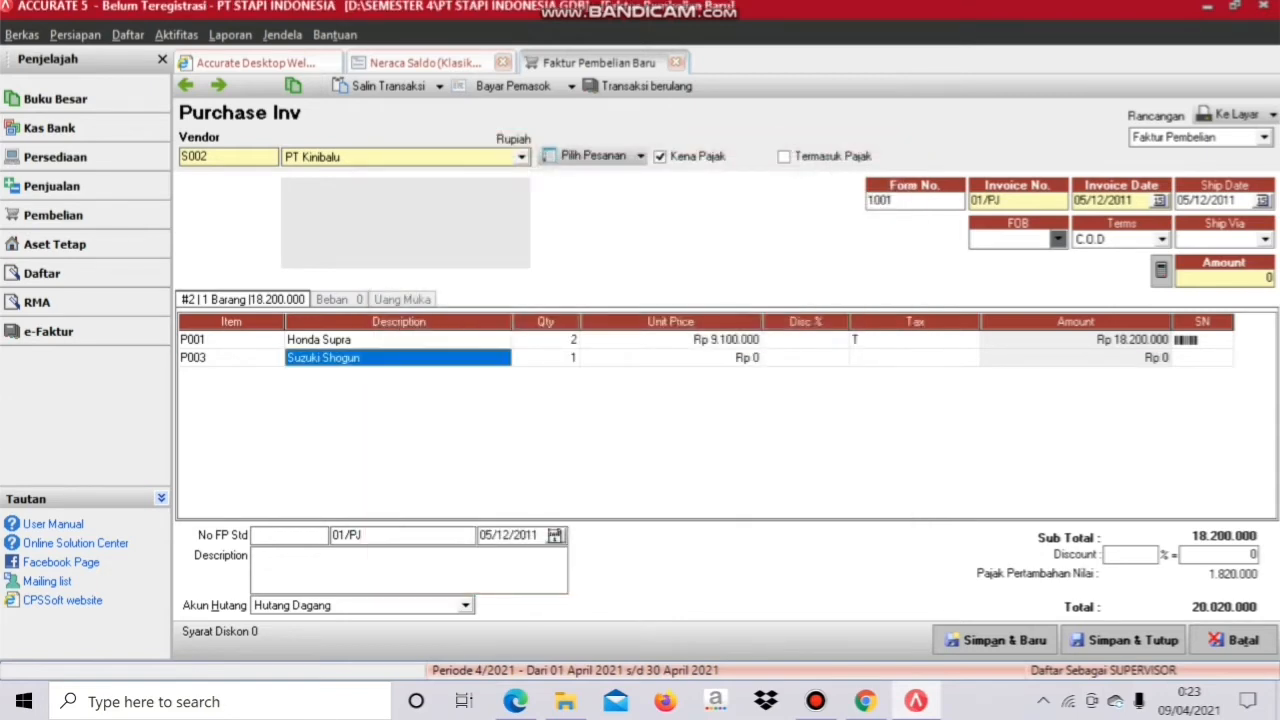
pyautogui.click(546, 358)
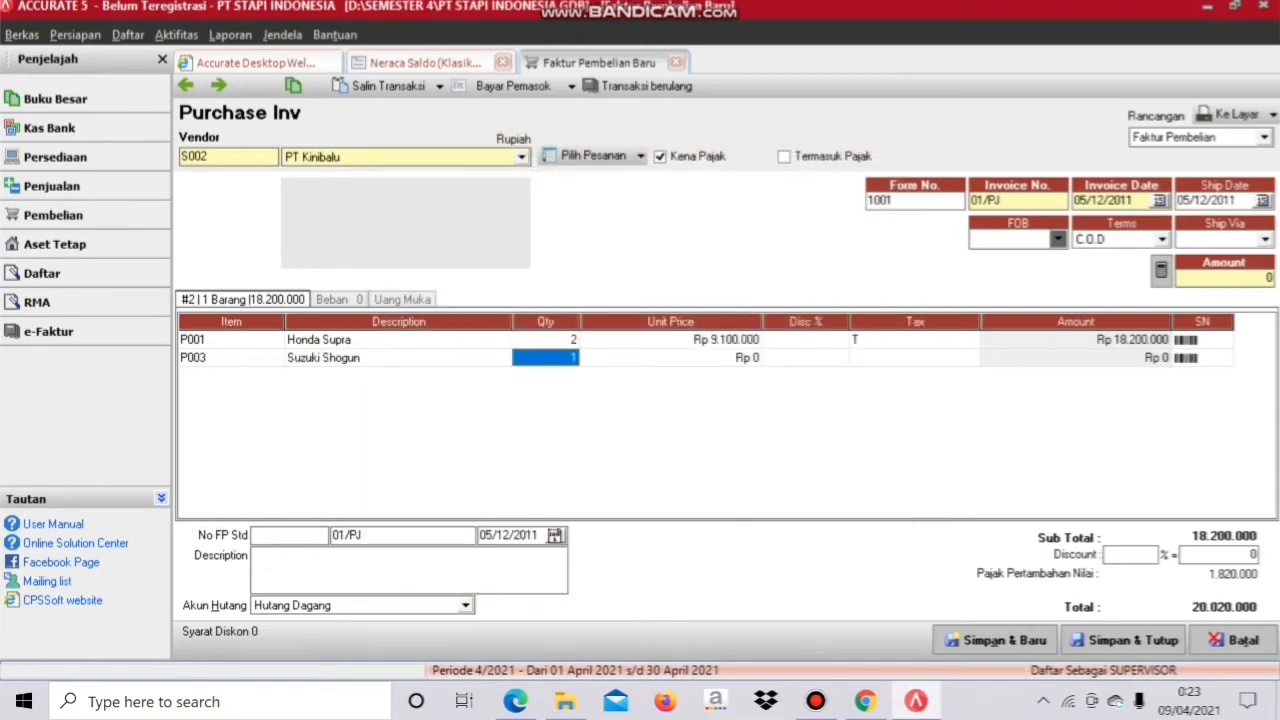
pyautogui.write('2')
pyautogui.press('Tab')
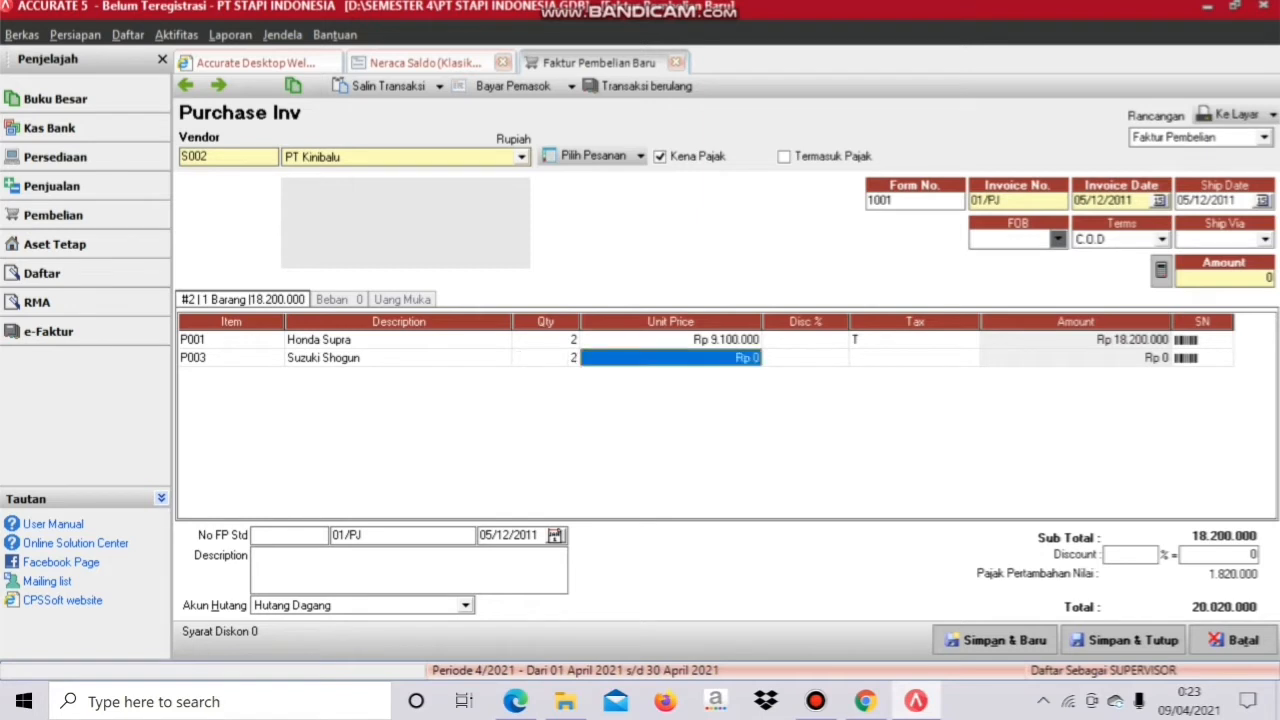
pyautogui.write('99')
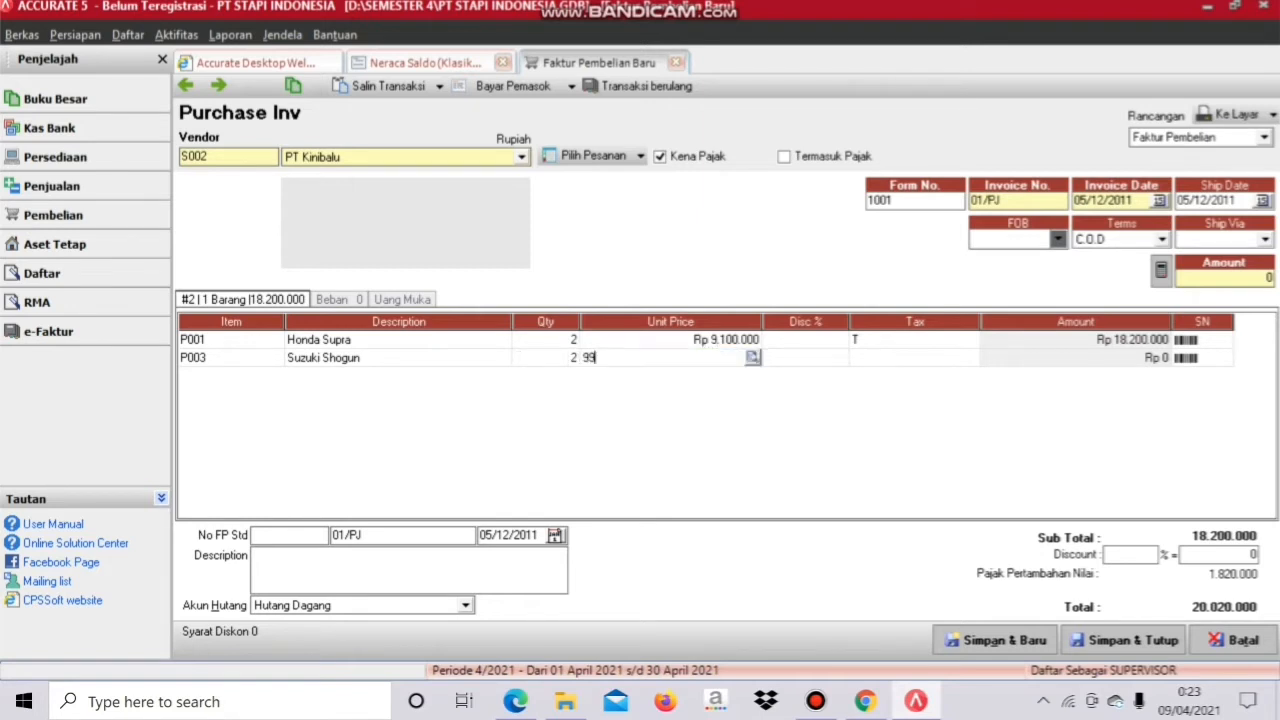
pyautogui.write('00000')
pyautogui.press('Tab')
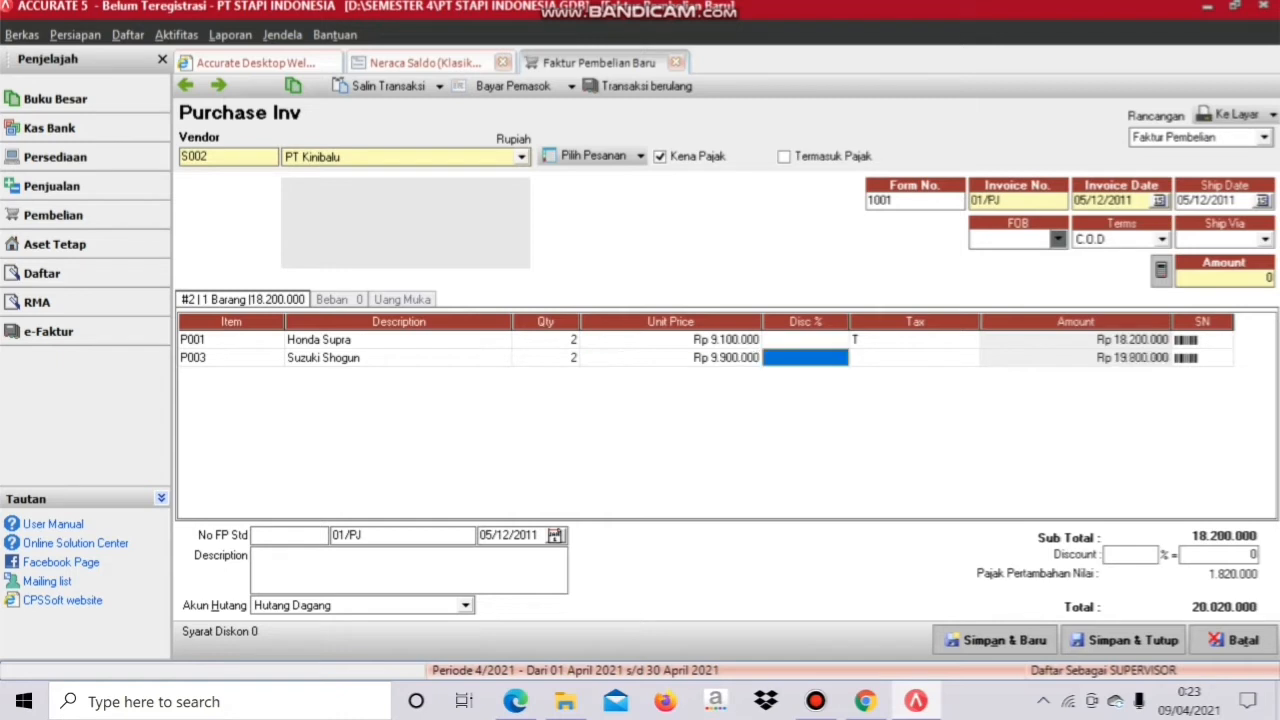
pyautogui.press('Tab')
pyautogui.write('T')
pyautogui.press('Tab')
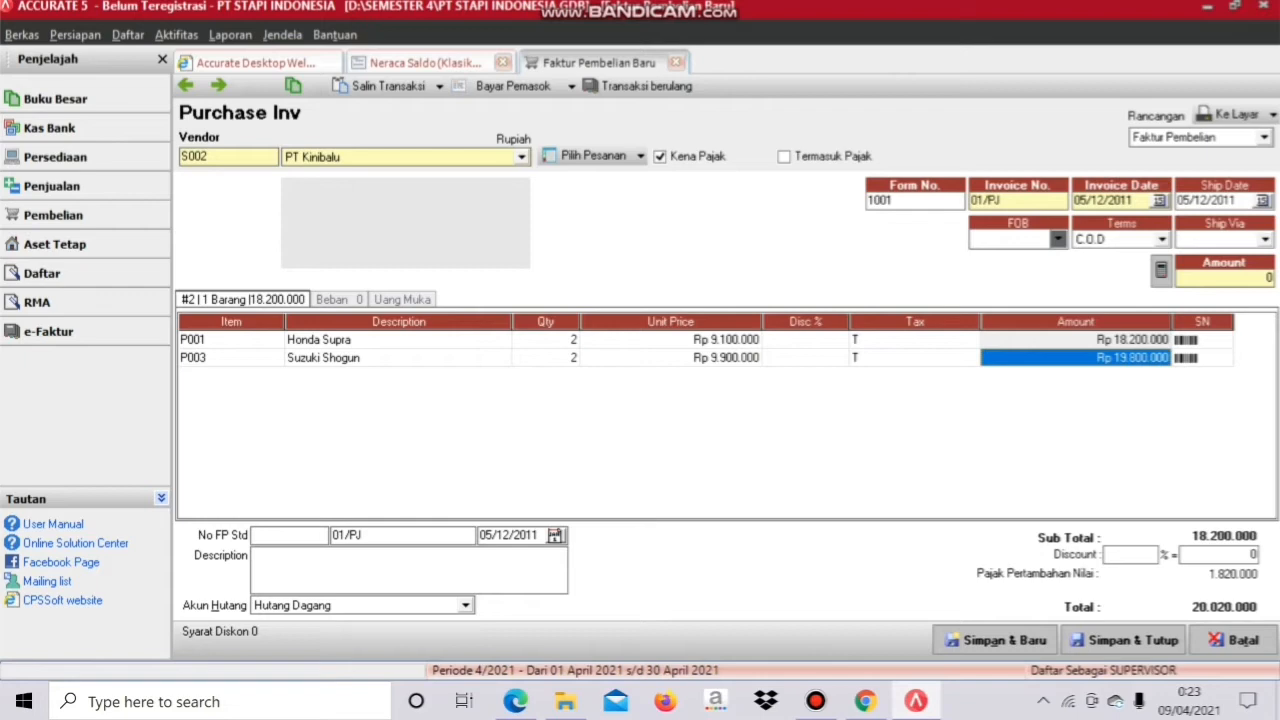
# Step: Fill the tax invoice number with 010.000.11 and 085
pyautogui.click(289, 536)
pyautogui.write('010')
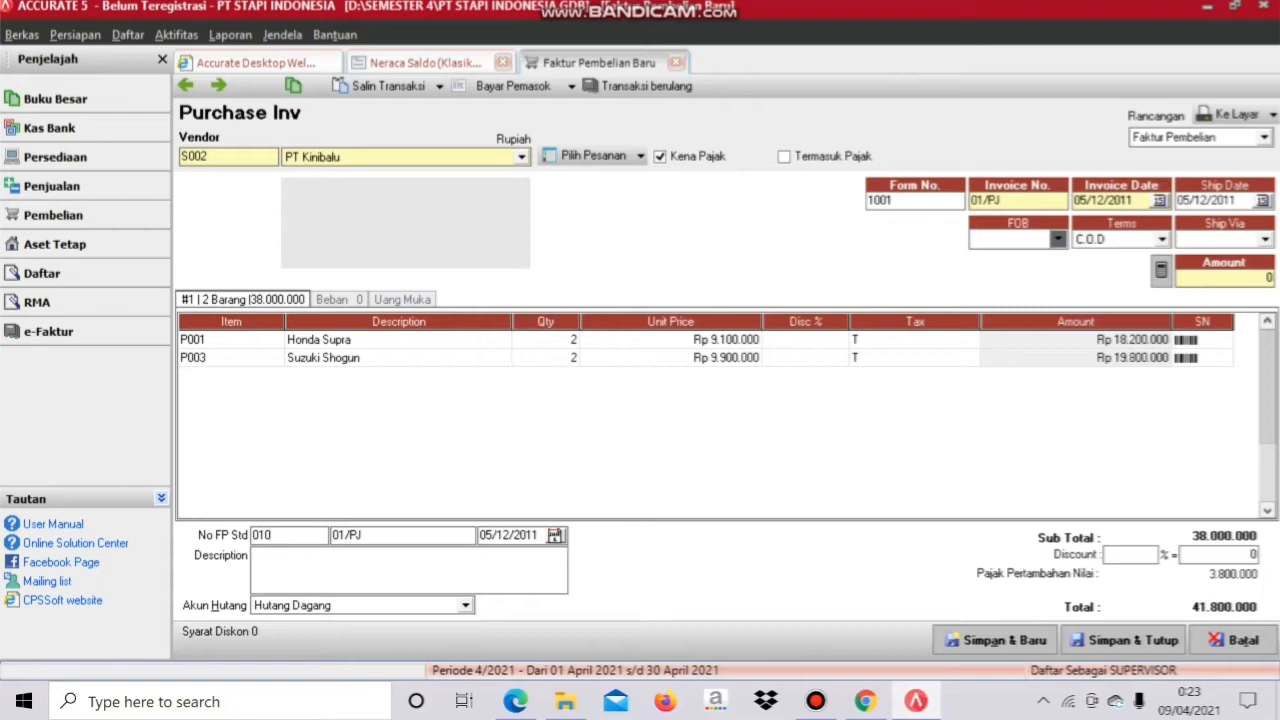
pyautogui.write('.000.11')
pyautogui.press('Tab')
pyautogui.write('085')
# Step: Add expense account 52000 Beban Angkut Pembelian for 250.000, allocated to the goods
pyautogui.click(339, 300)
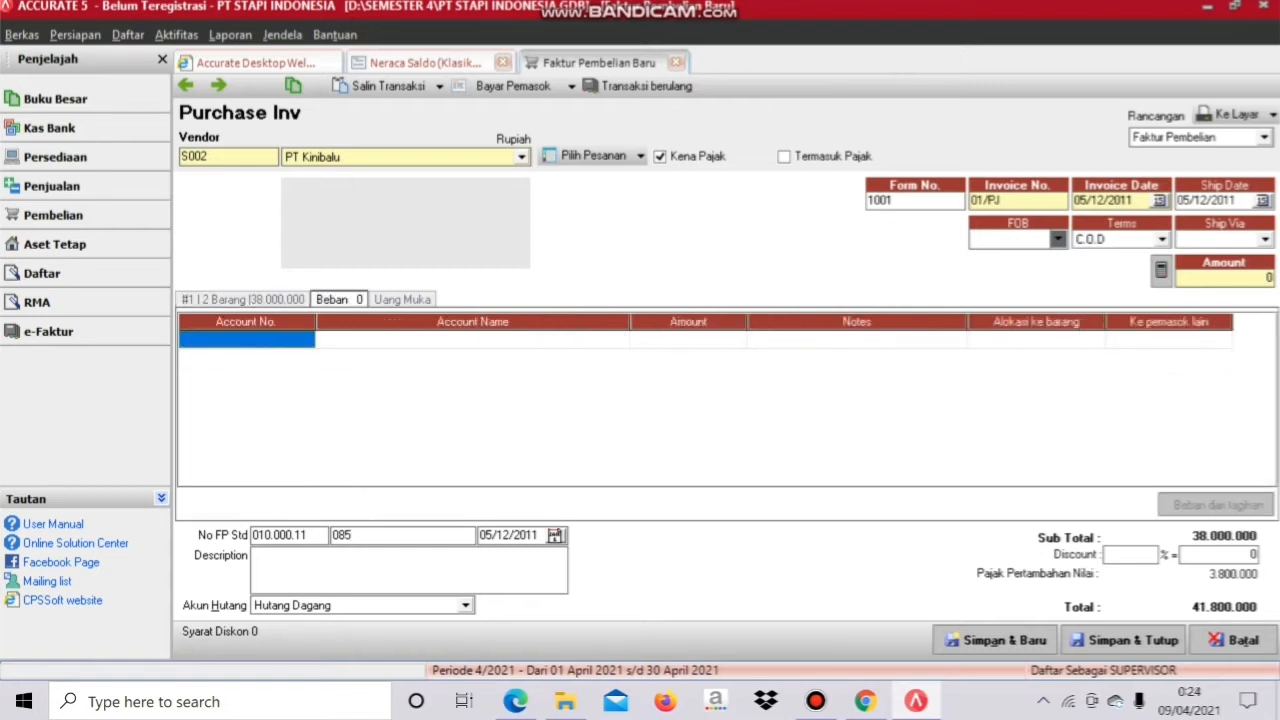
pyautogui.click(247, 340)
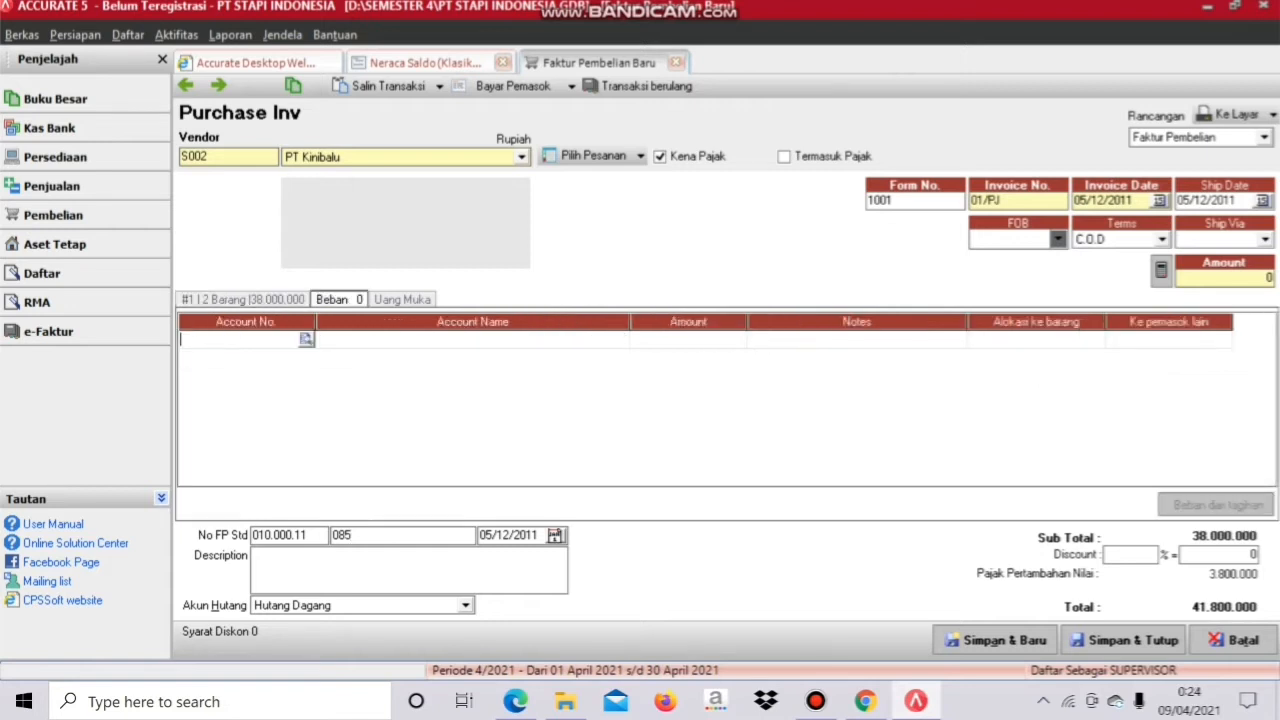
pyautogui.click(307, 340)
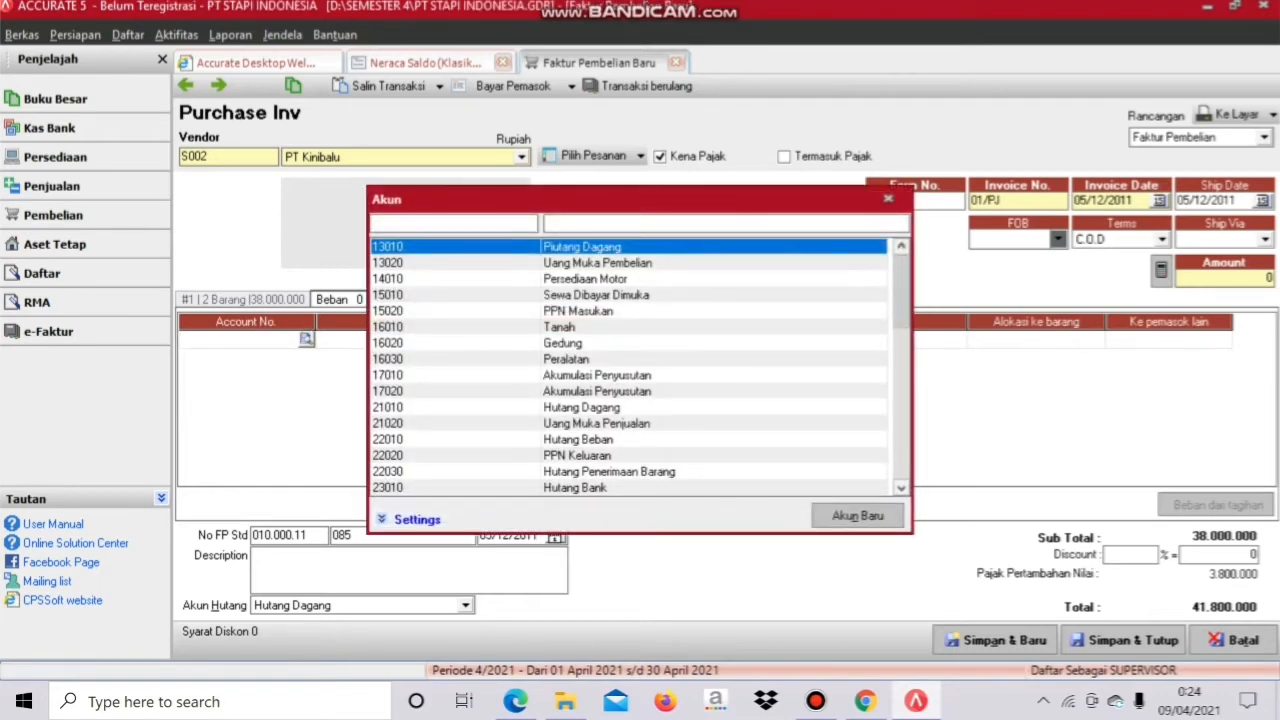
pyautogui.scroll(-4, 628, 367)
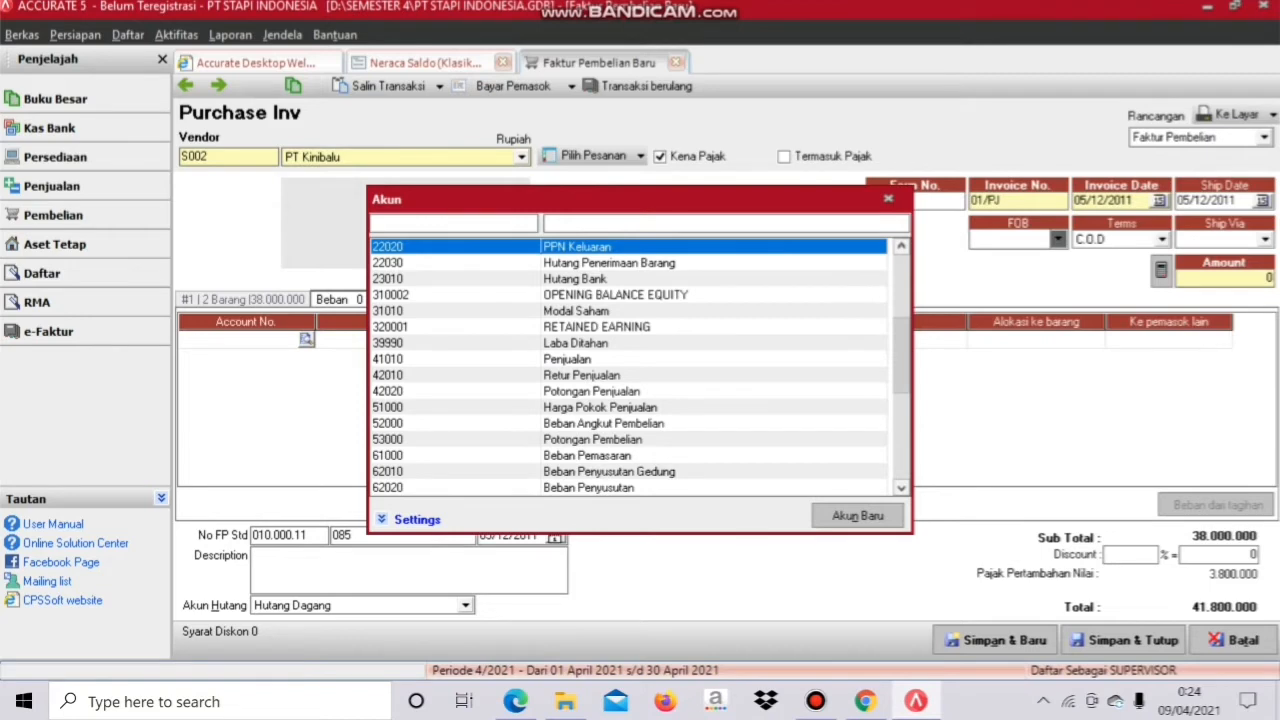
pyautogui.doubleClick(604, 424)
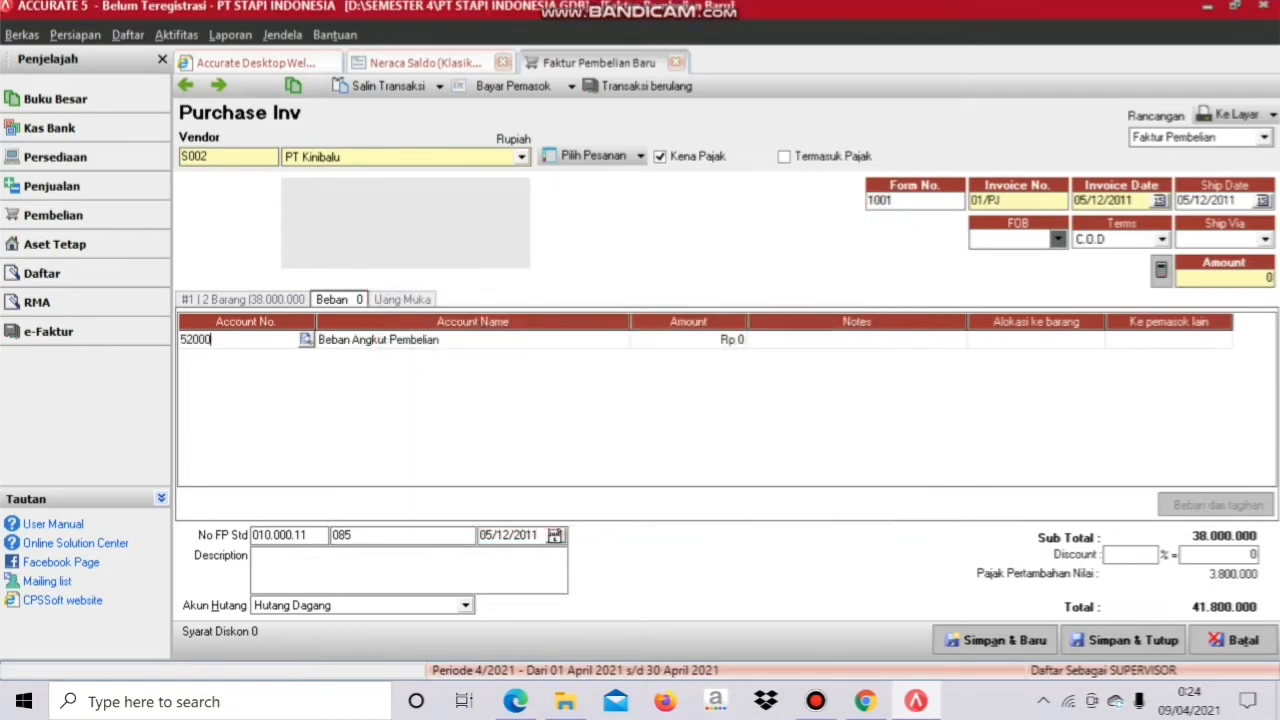
pyautogui.click(689, 340)
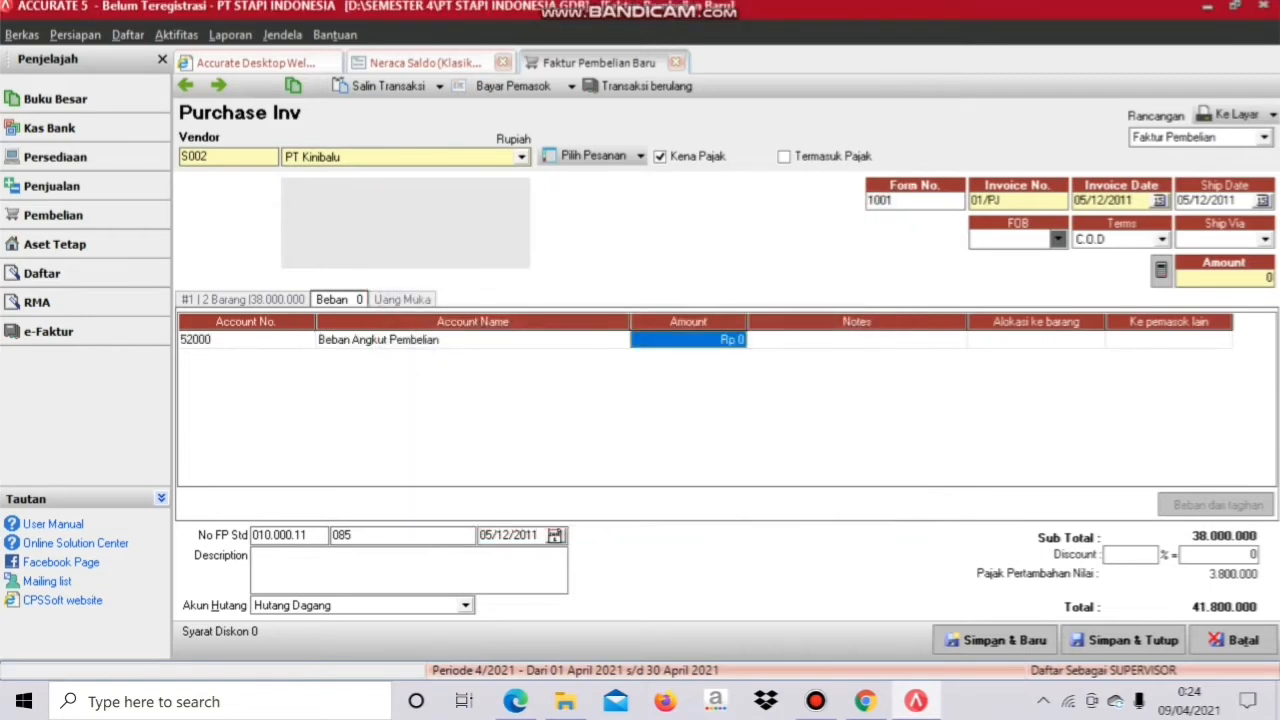
pyautogui.write('250000')
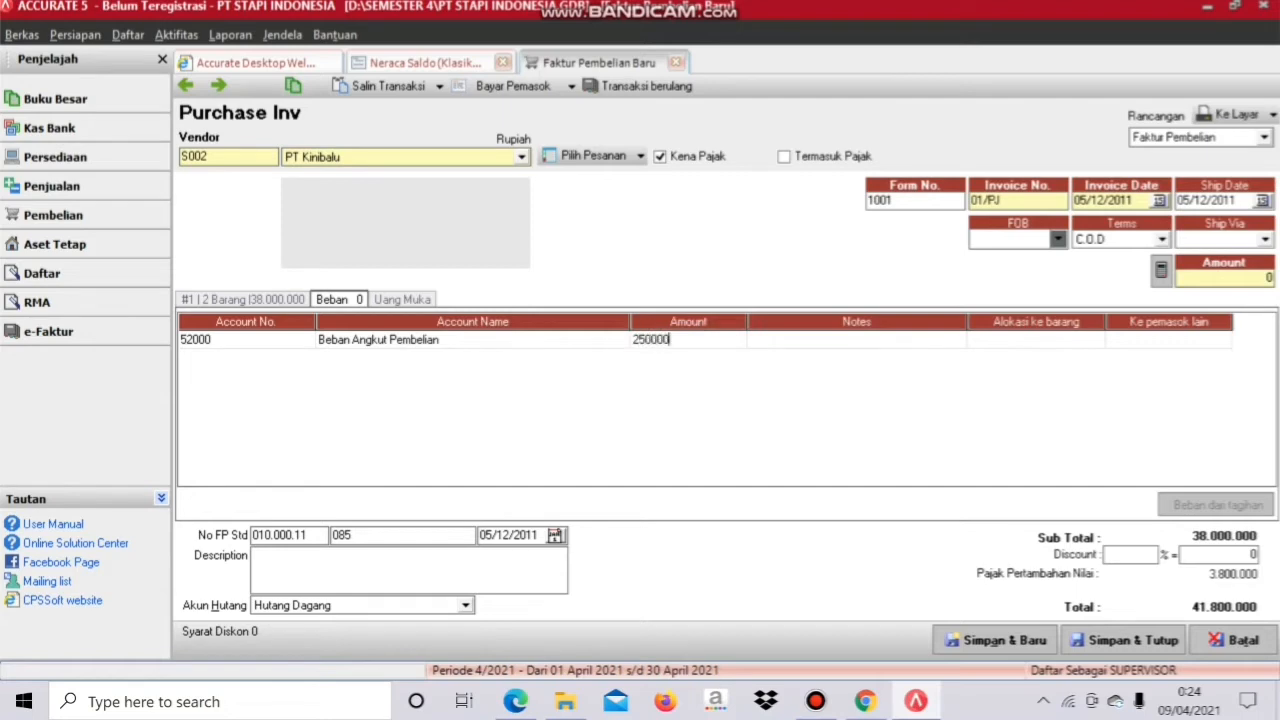
pyautogui.press('Return')
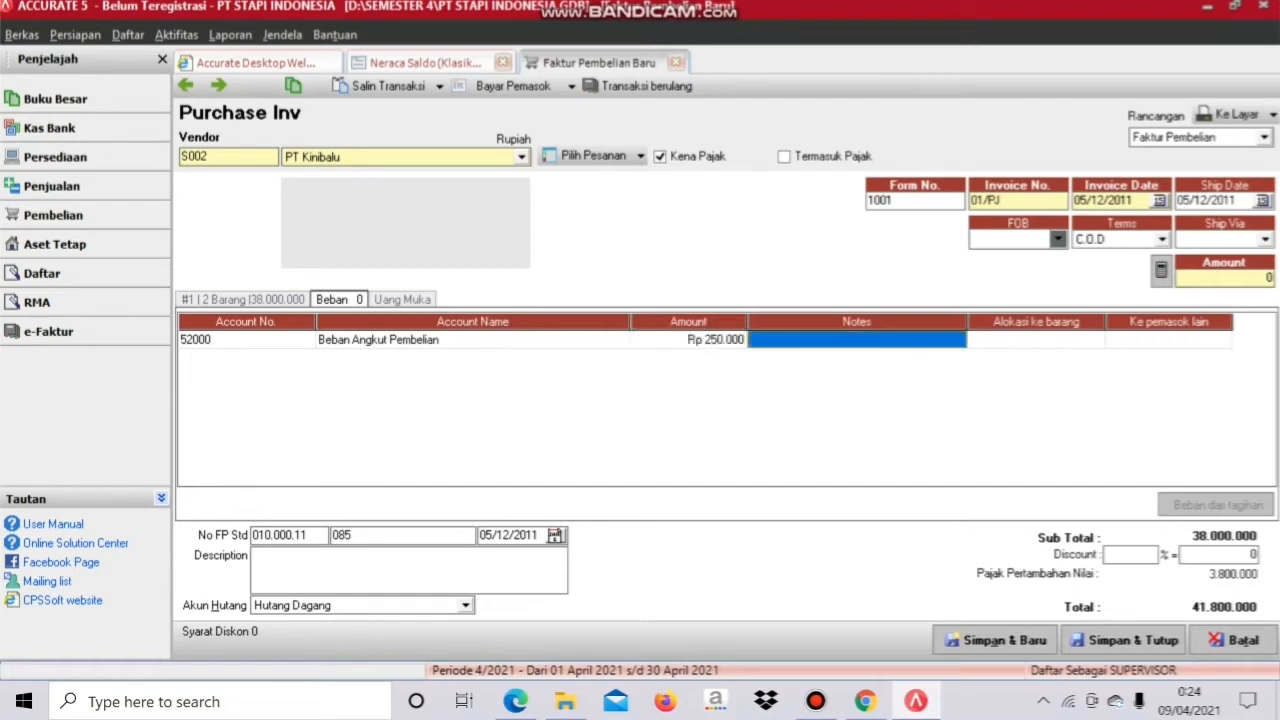
pyautogui.press('Return')
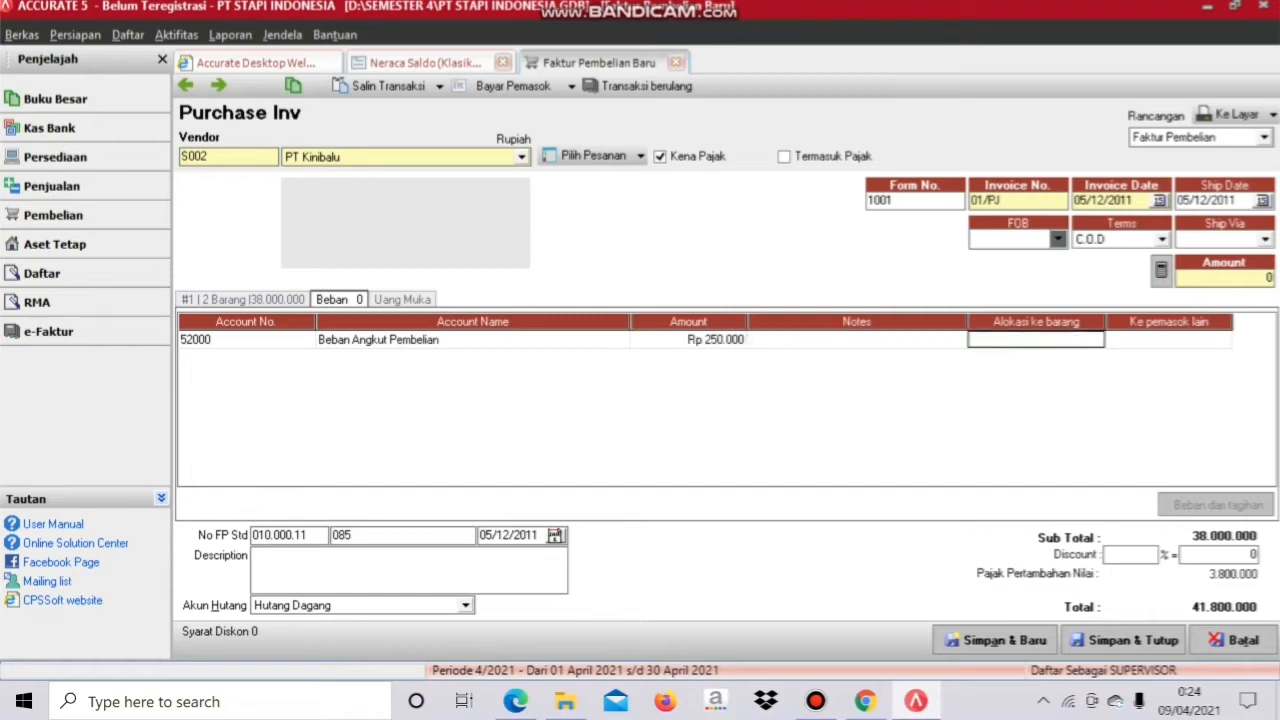
pyautogui.press('Return')
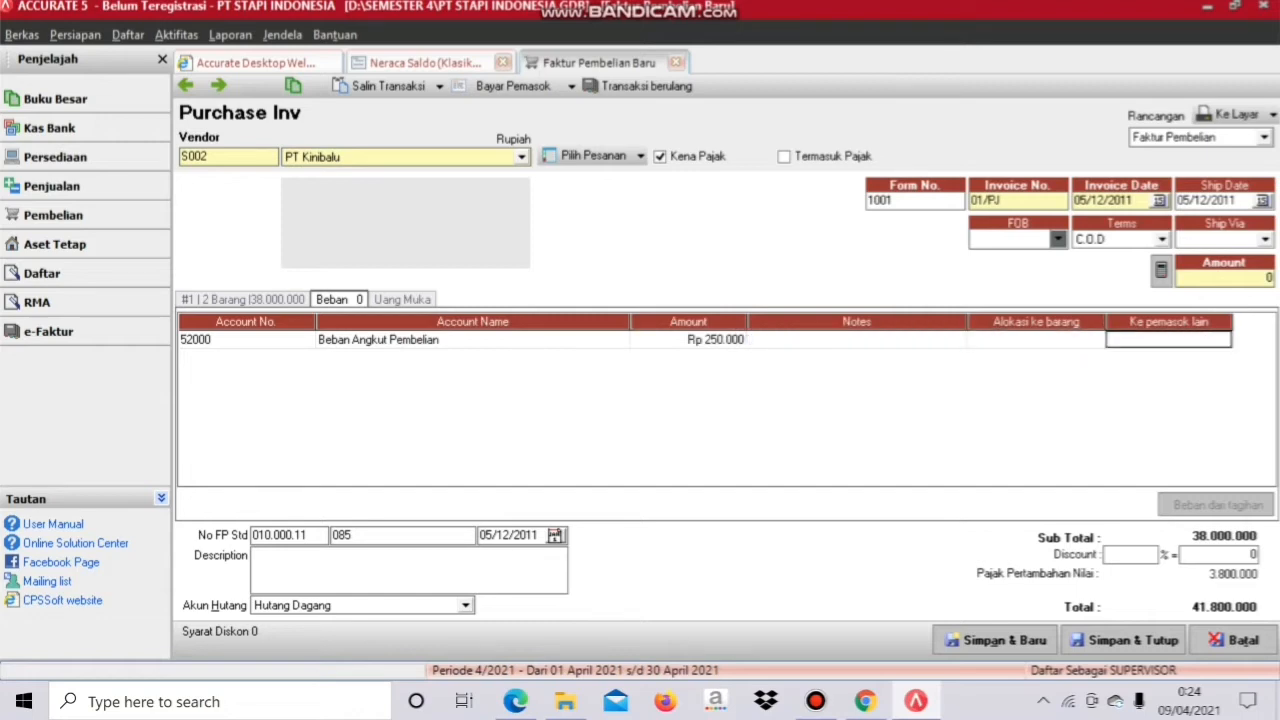
pyautogui.click(968, 322)
pyautogui.doubleClick(1036, 340)
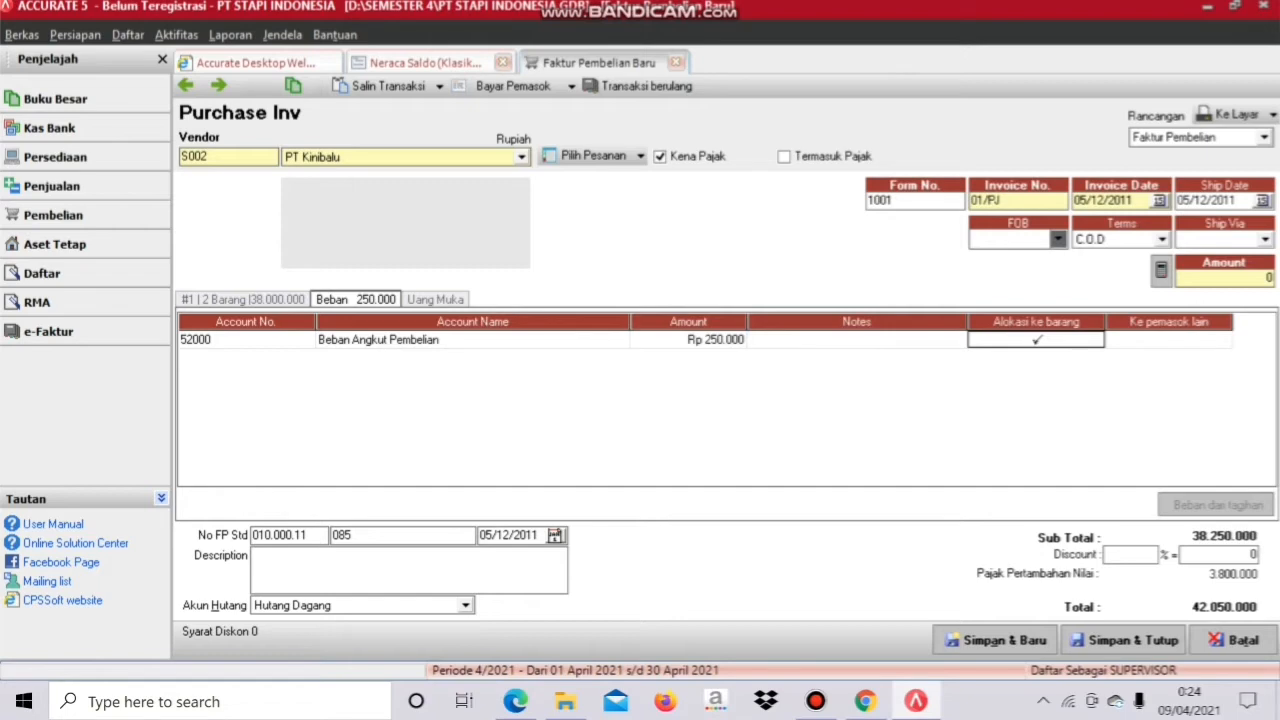
# Step: Save the purchase invoice, read the cash sales exercise in the PDF, then return to Accurate
pyautogui.click(1124, 640)
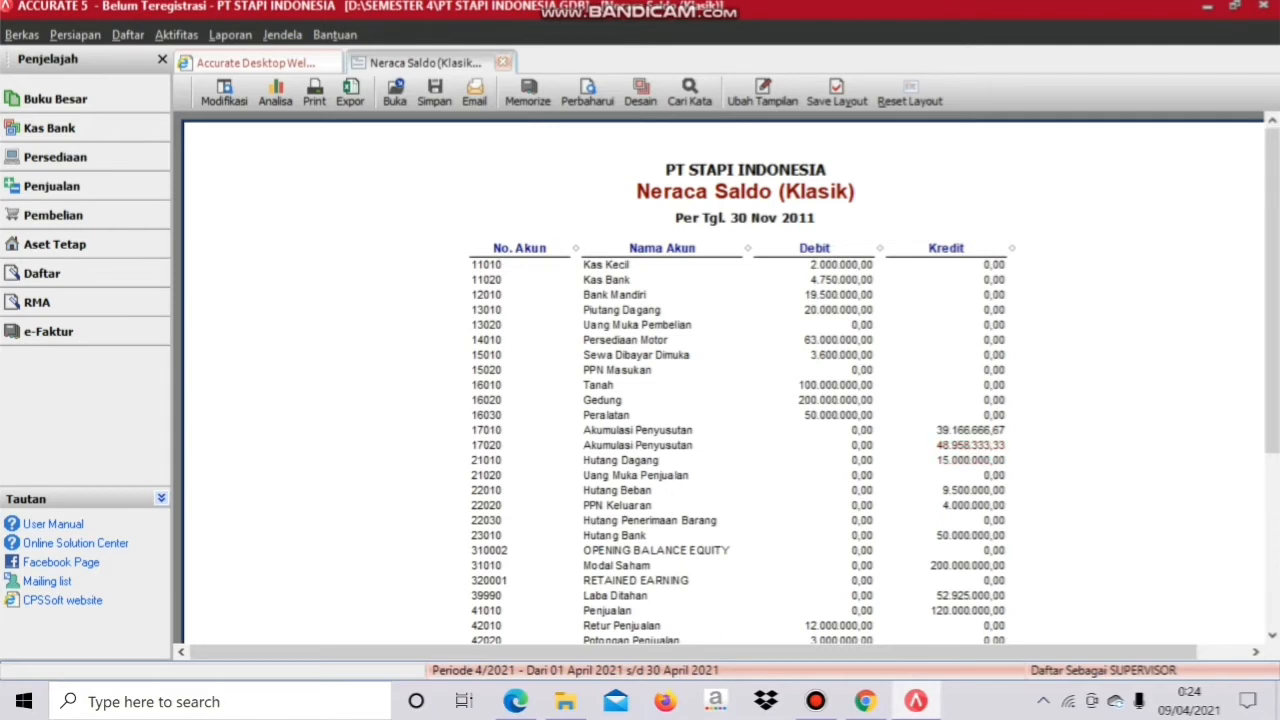
pyautogui.click(515, 701)
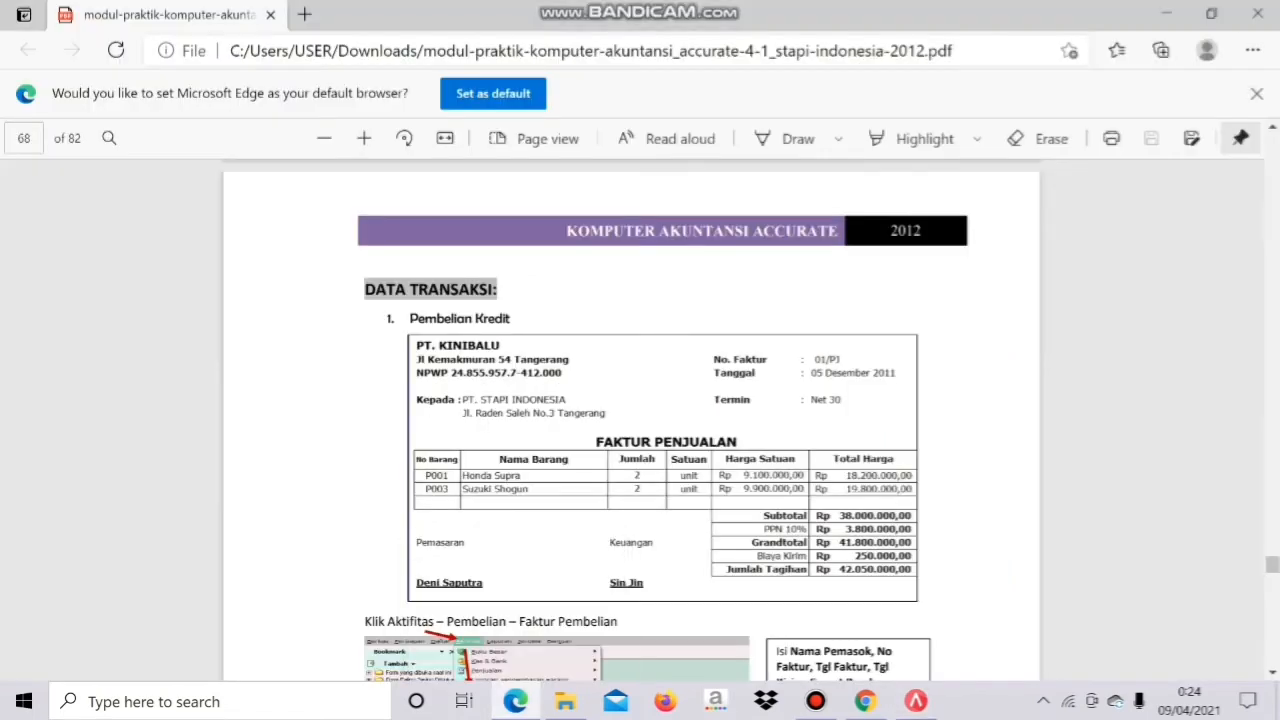
pyautogui.scroll(-9, 630, 420)
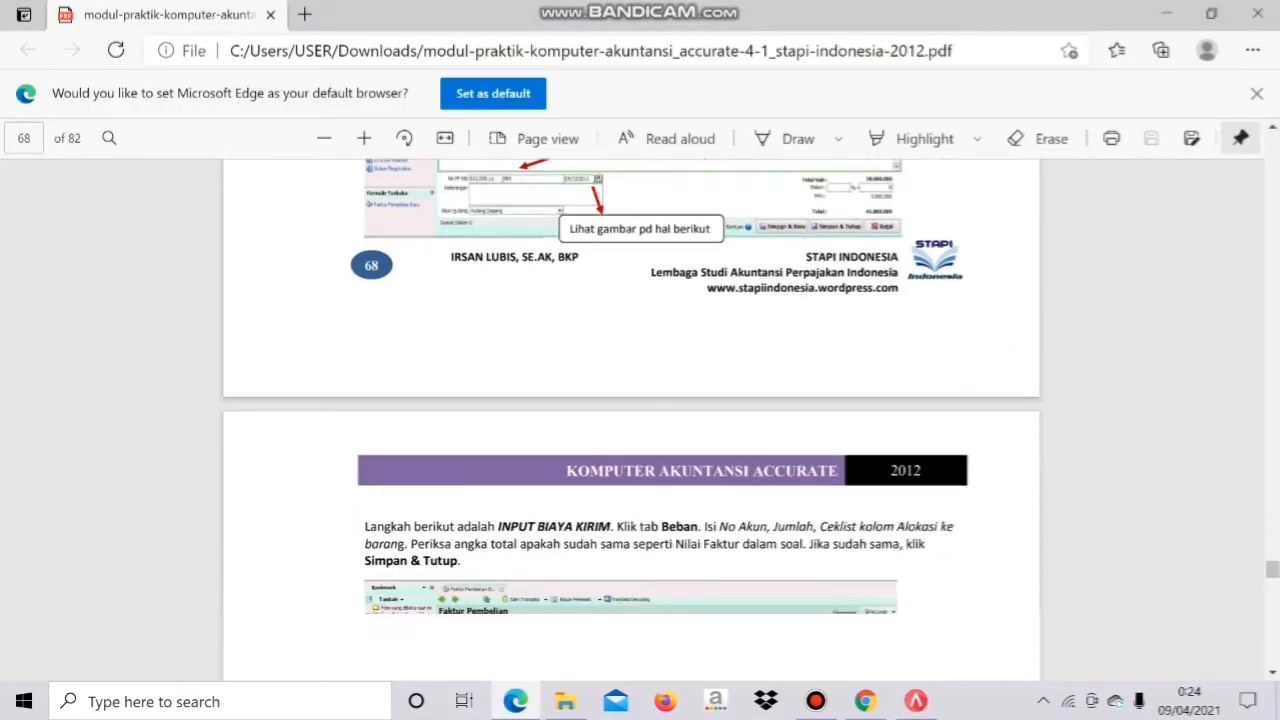
pyautogui.scroll(-8, 630, 420)
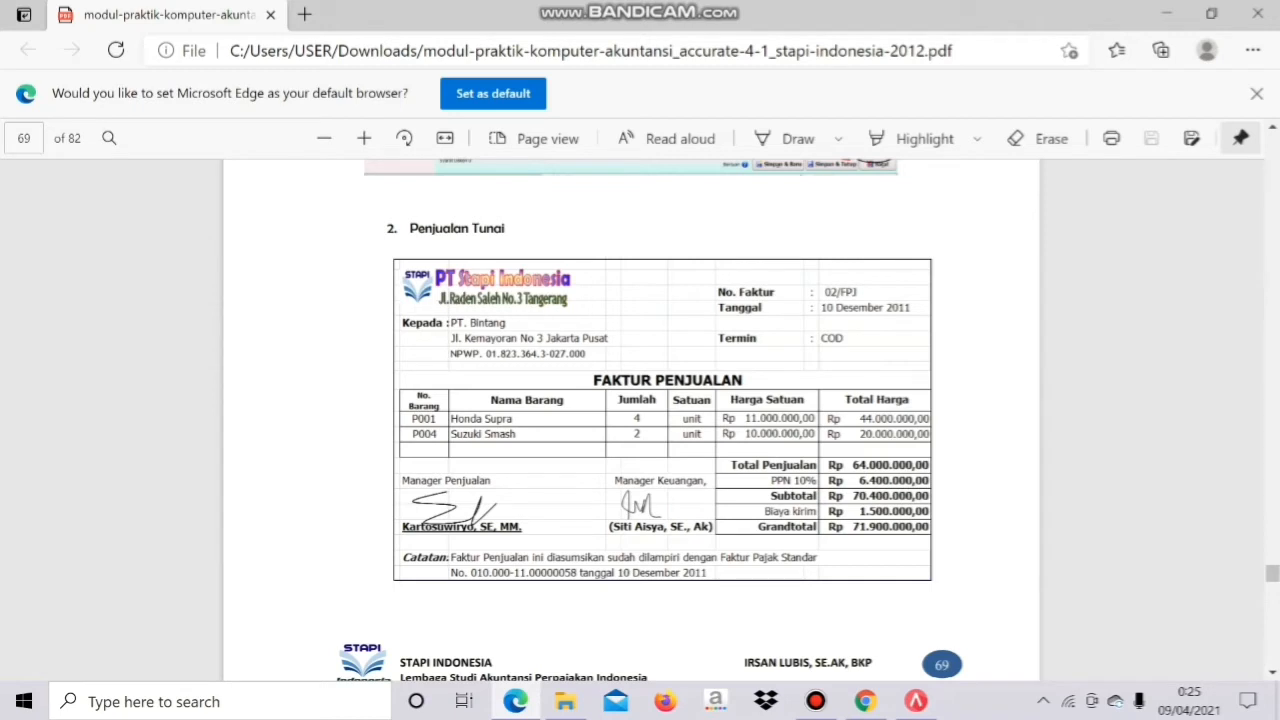
pyautogui.click(916, 701)
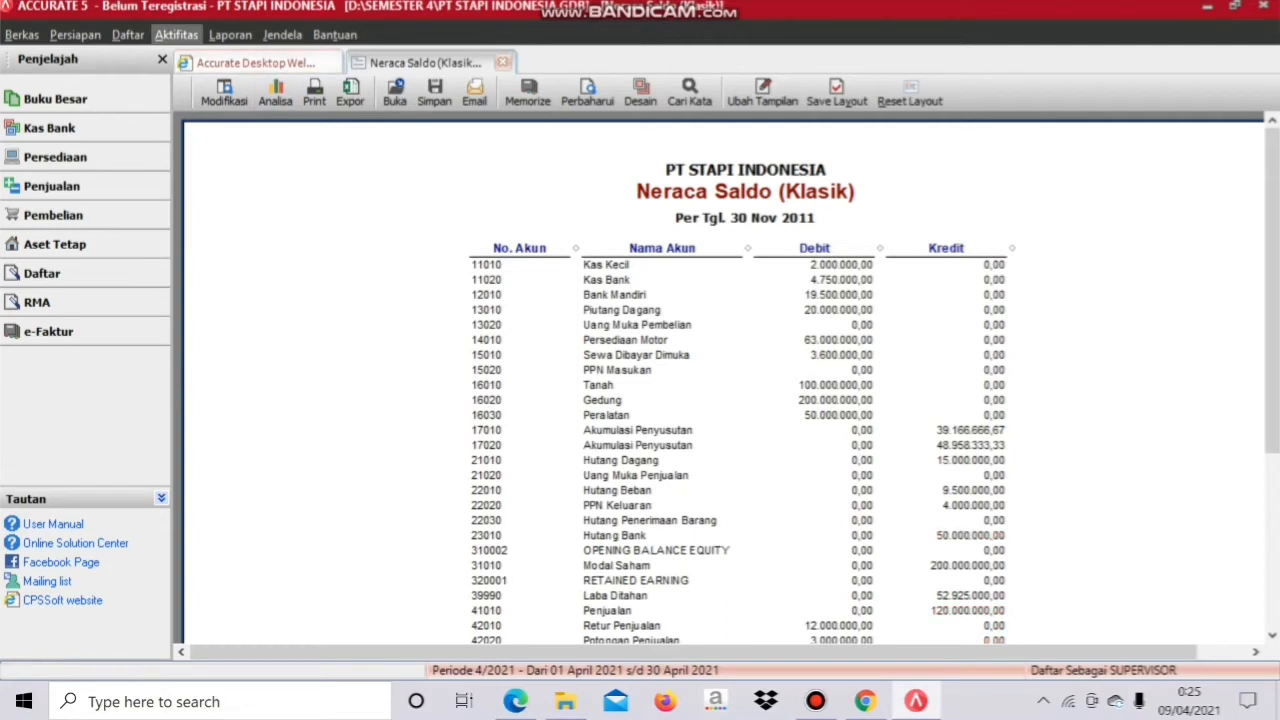
# Step: Open a new sales invoice (Faktur Penjualan) for customer PT. Bintang
pyautogui.click(176, 34)
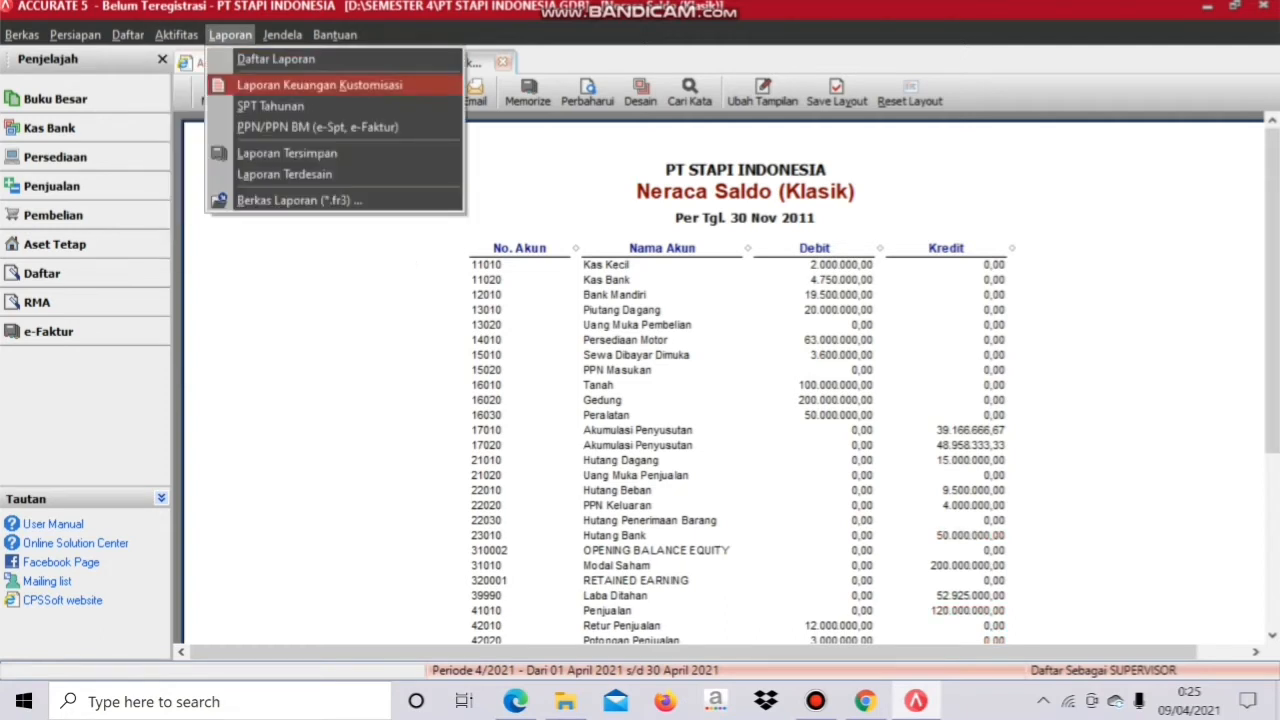
pyautogui.moveTo(250, 101)
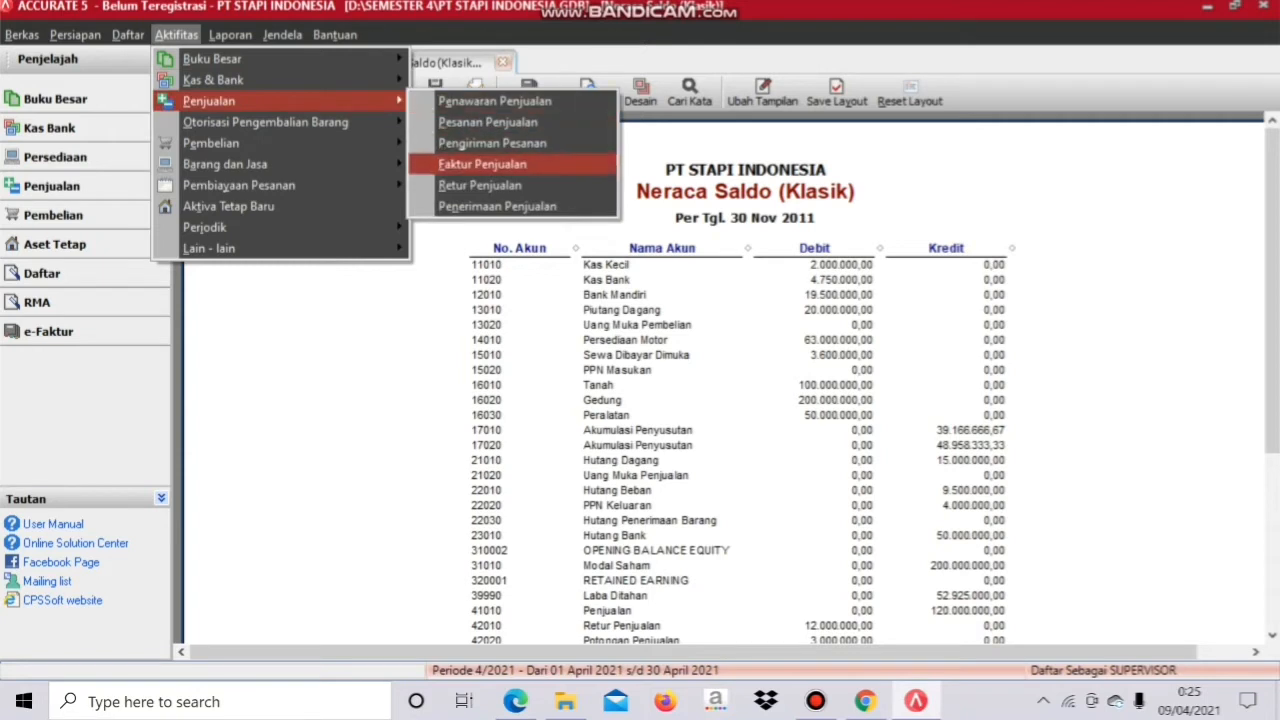
pyautogui.click(483, 164)
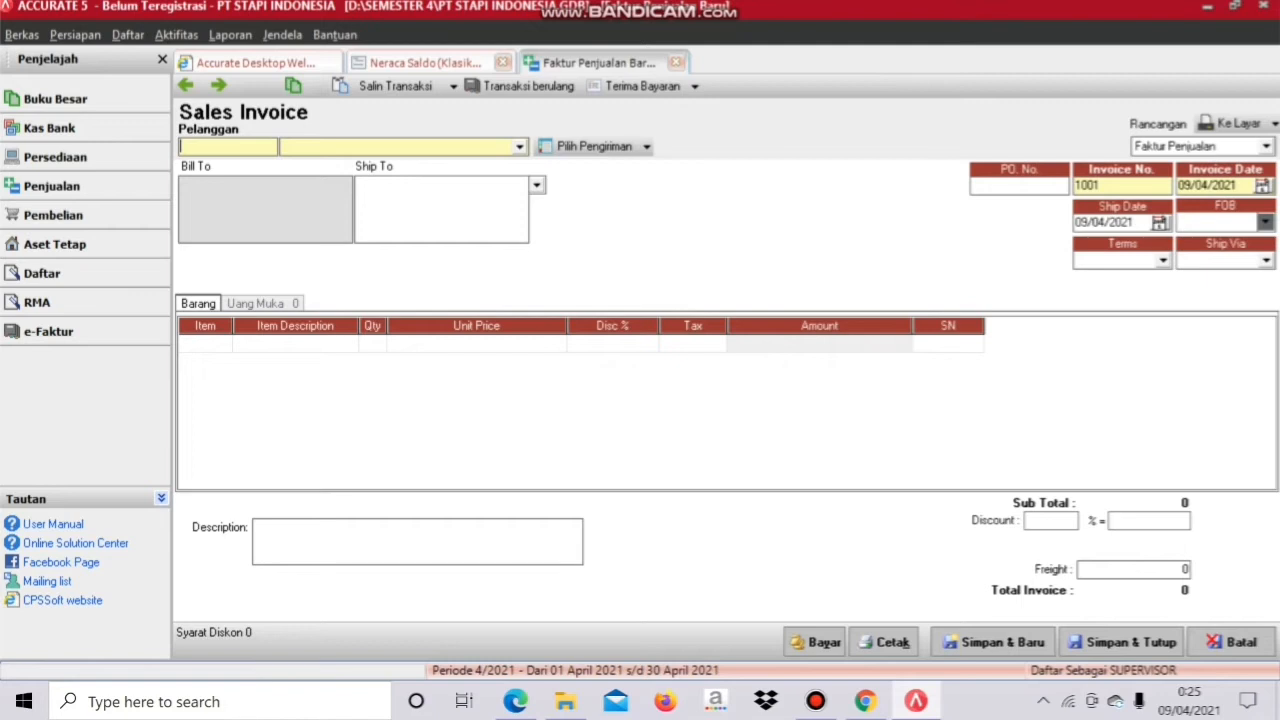
pyautogui.click(519, 147)
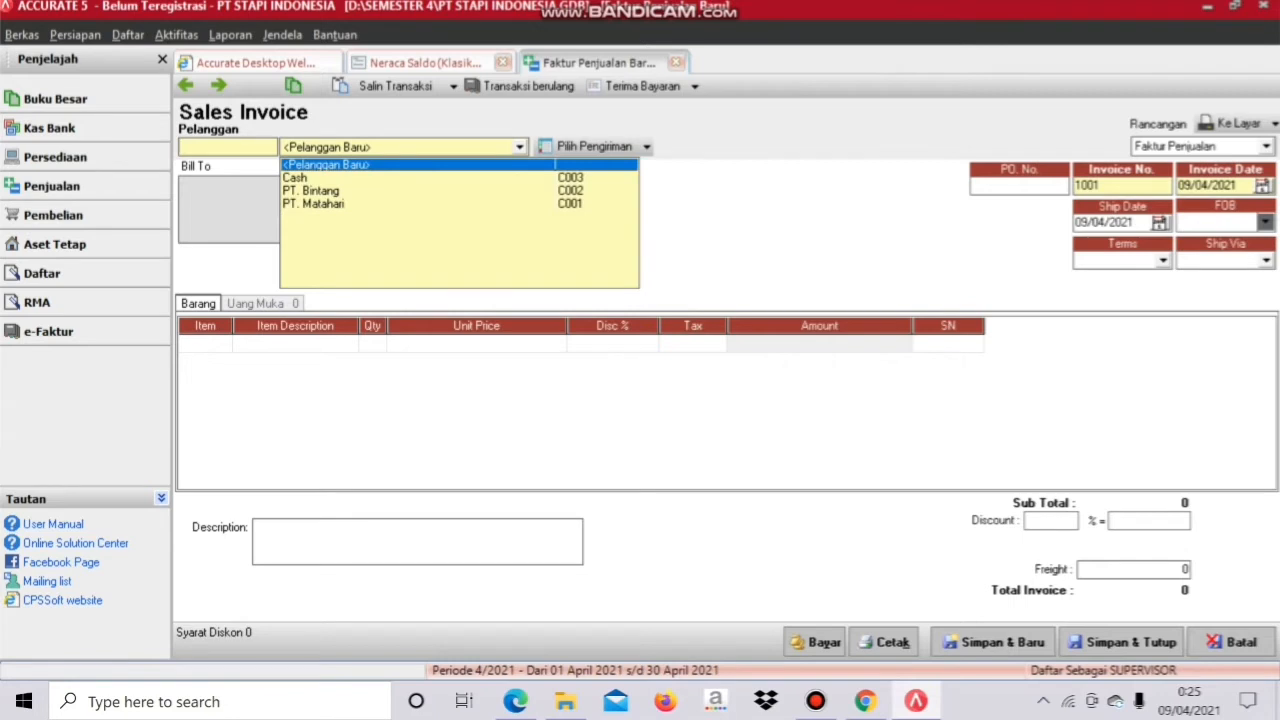
pyautogui.click(311, 191)
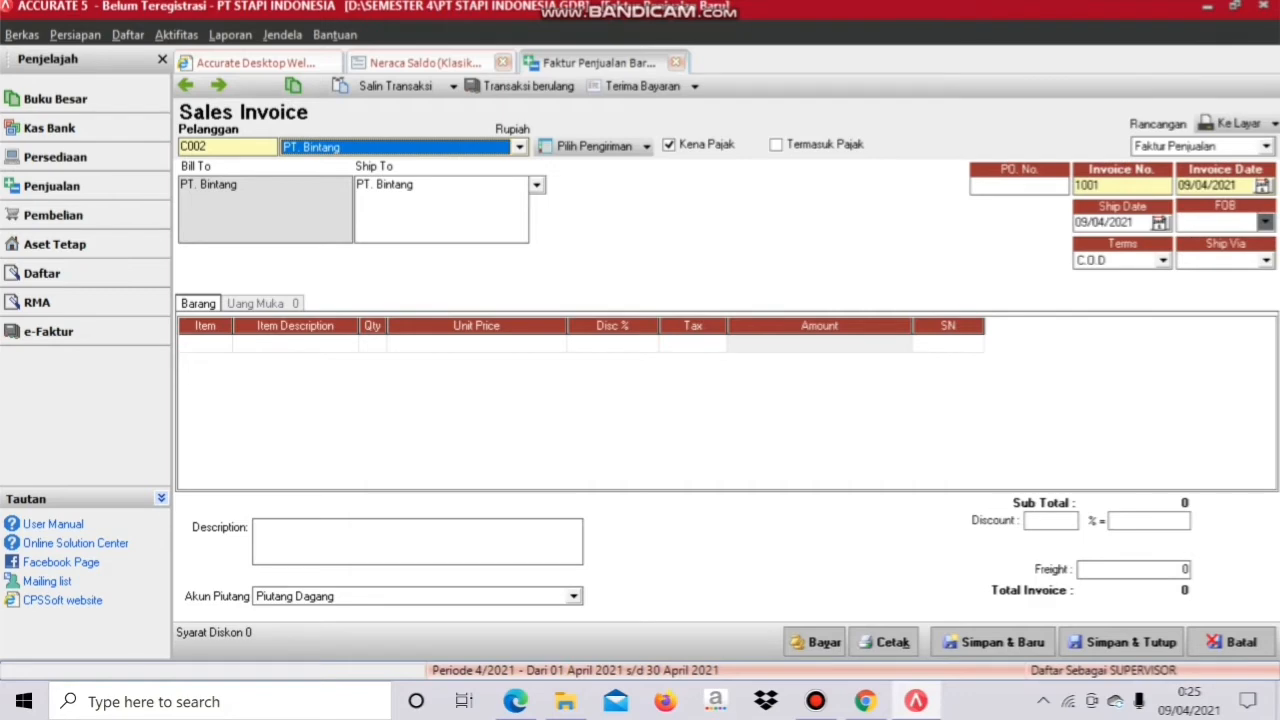
# Step: Number the invoice 02/FPJ with invoice and ship dates 10/12/2011
pyautogui.doubleClick(1101, 186)
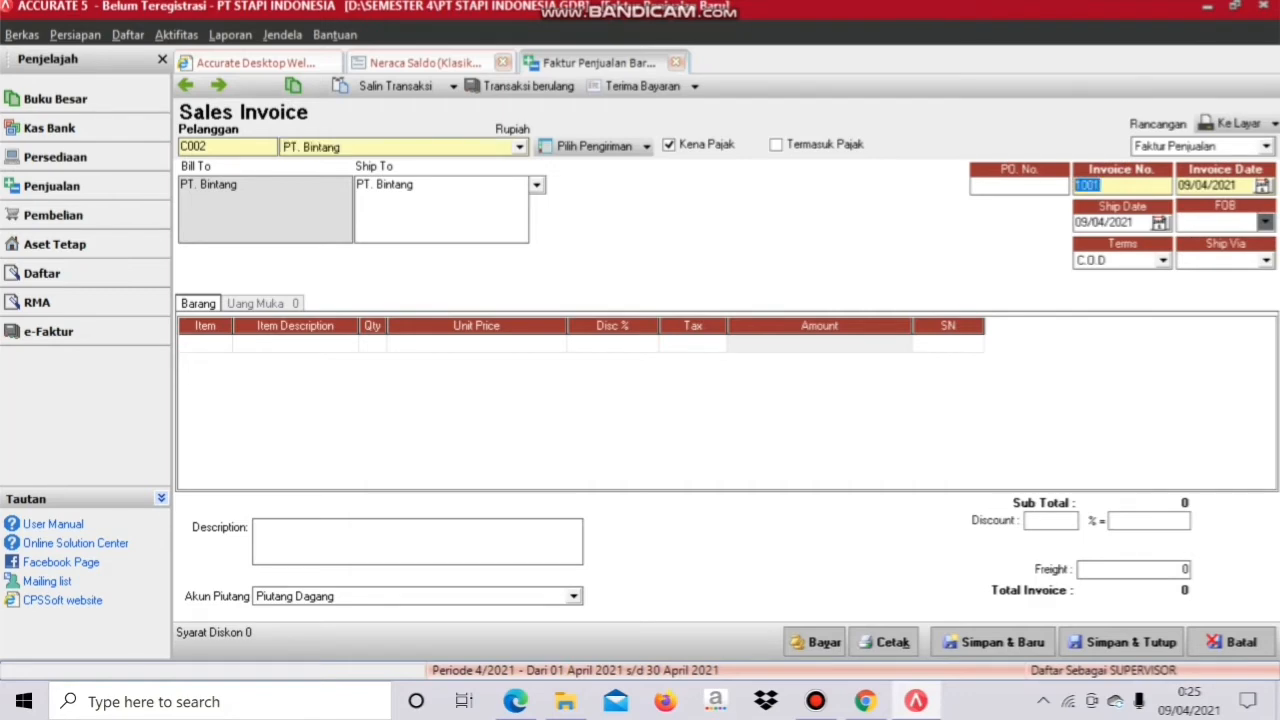
pyautogui.write('02/FPJ')
pyautogui.press('Tab')
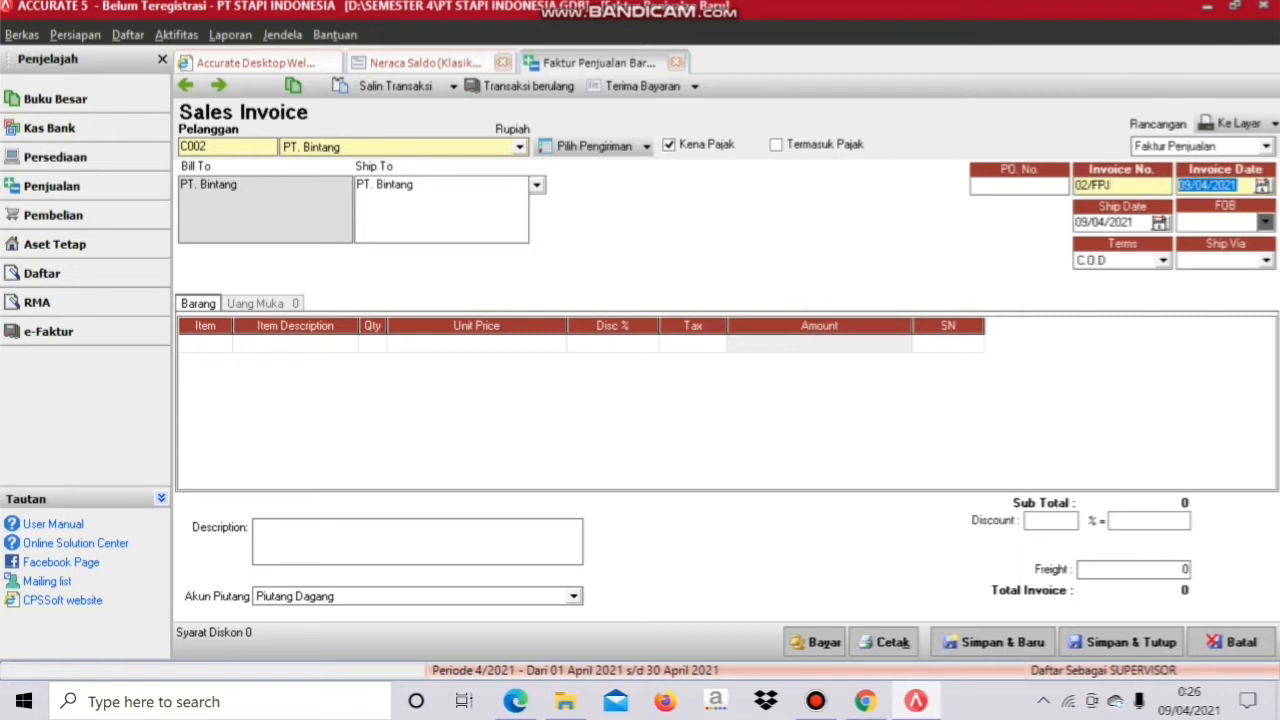
pyautogui.write('10/12/')
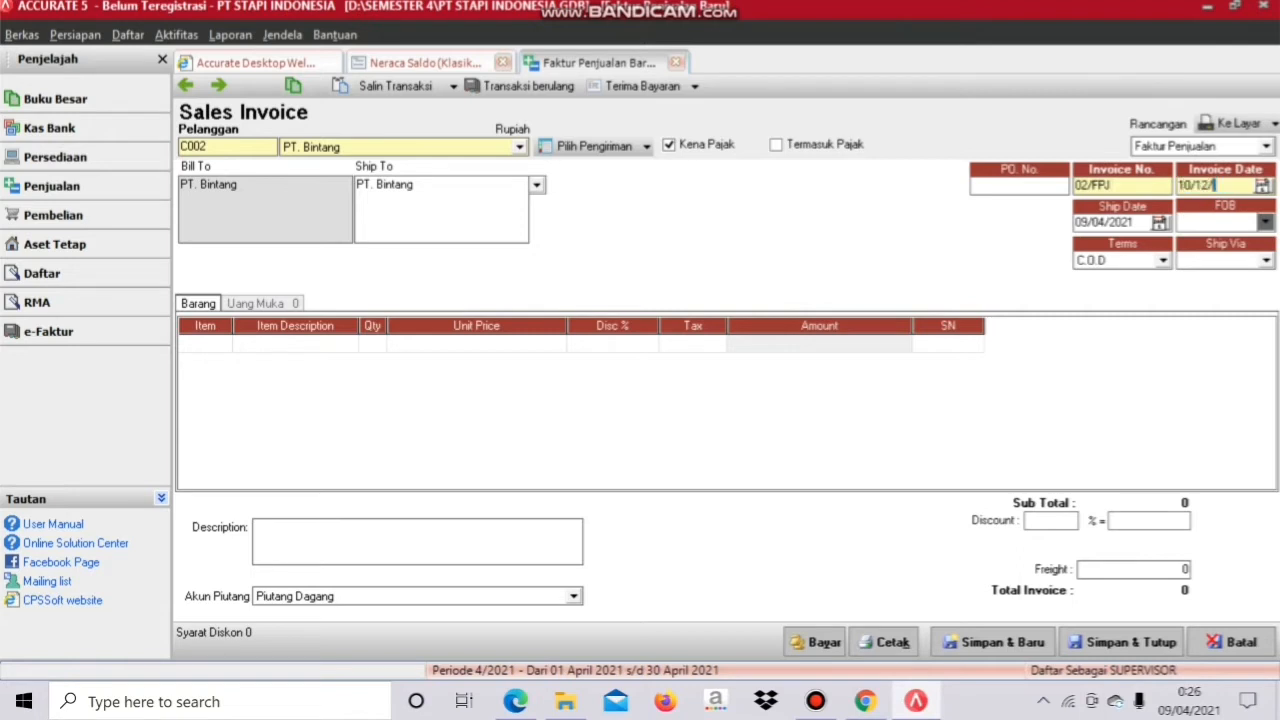
pyautogui.write('2011')
pyautogui.press('Tab')
pyautogui.write('10/12/')
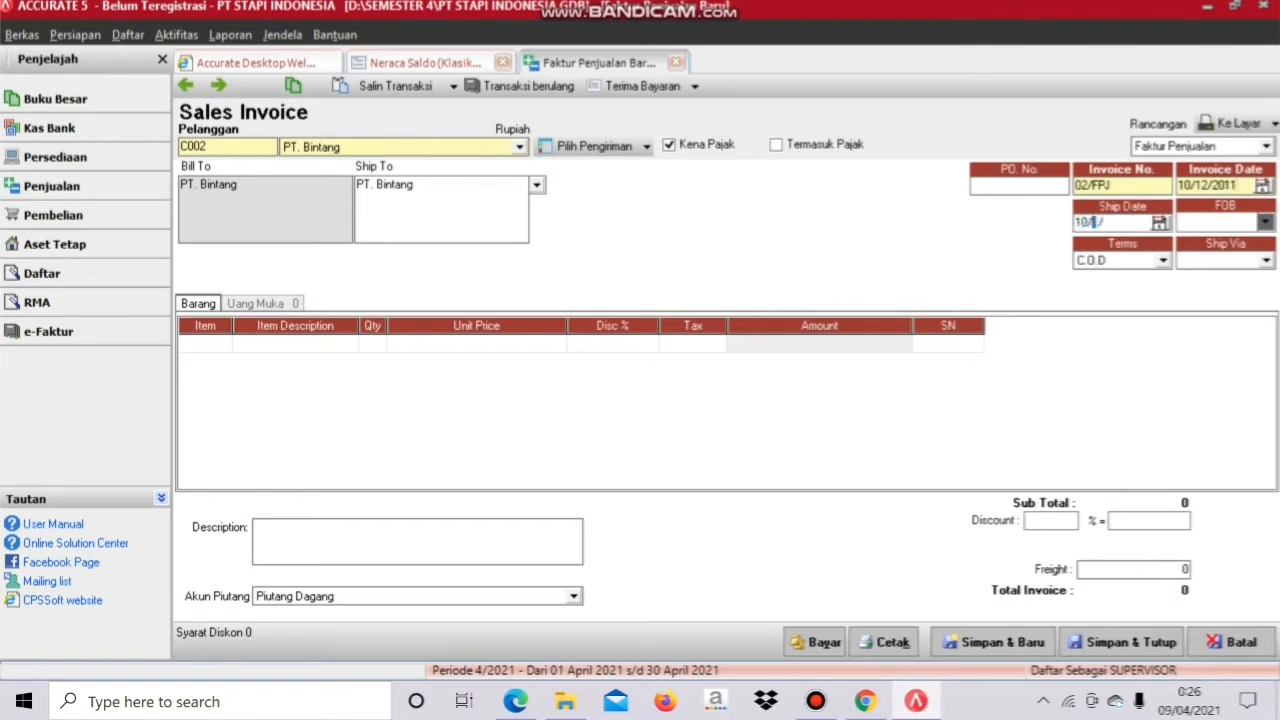
pyautogui.write('2011')
# Step: Add P001 Honda Supra with quantity 4 on the first row
pyautogui.click(223, 343)
pyautogui.click(223, 343)
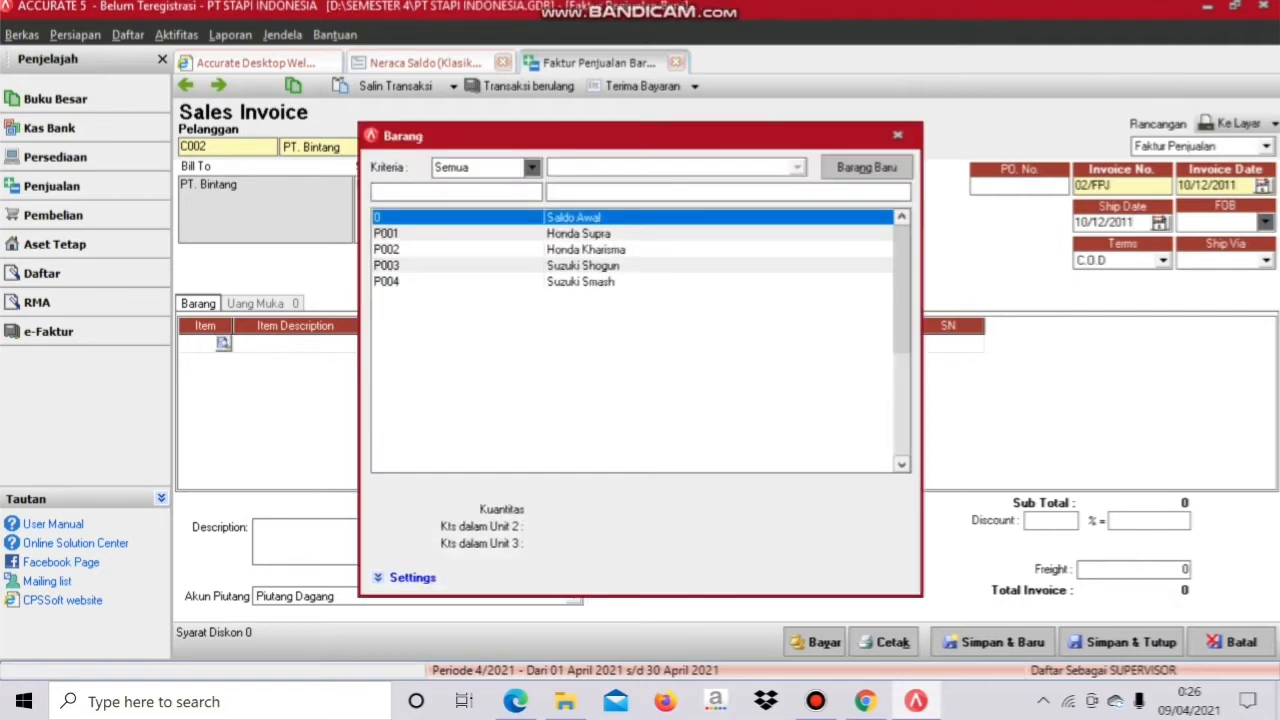
pyautogui.doubleClick(578, 233)
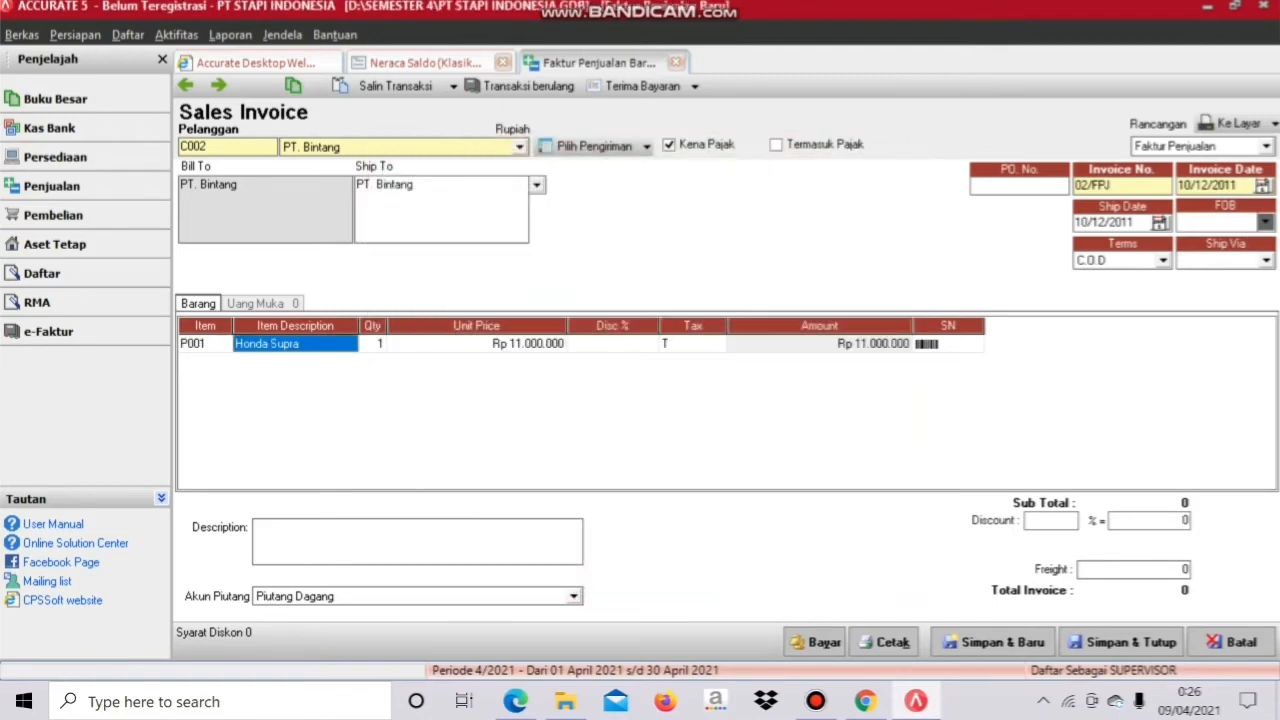
pyautogui.press('Tab')
pyautogui.write('4')
pyautogui.press('Tab')
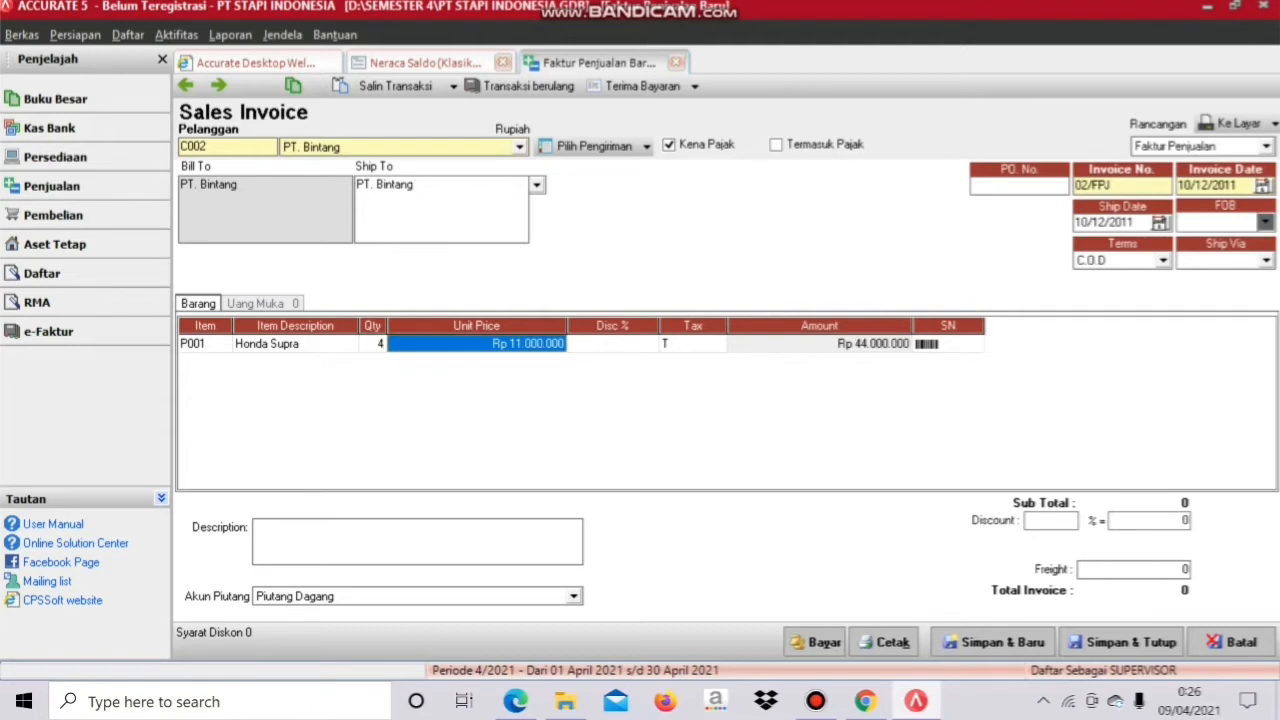
pyautogui.press('Tab')
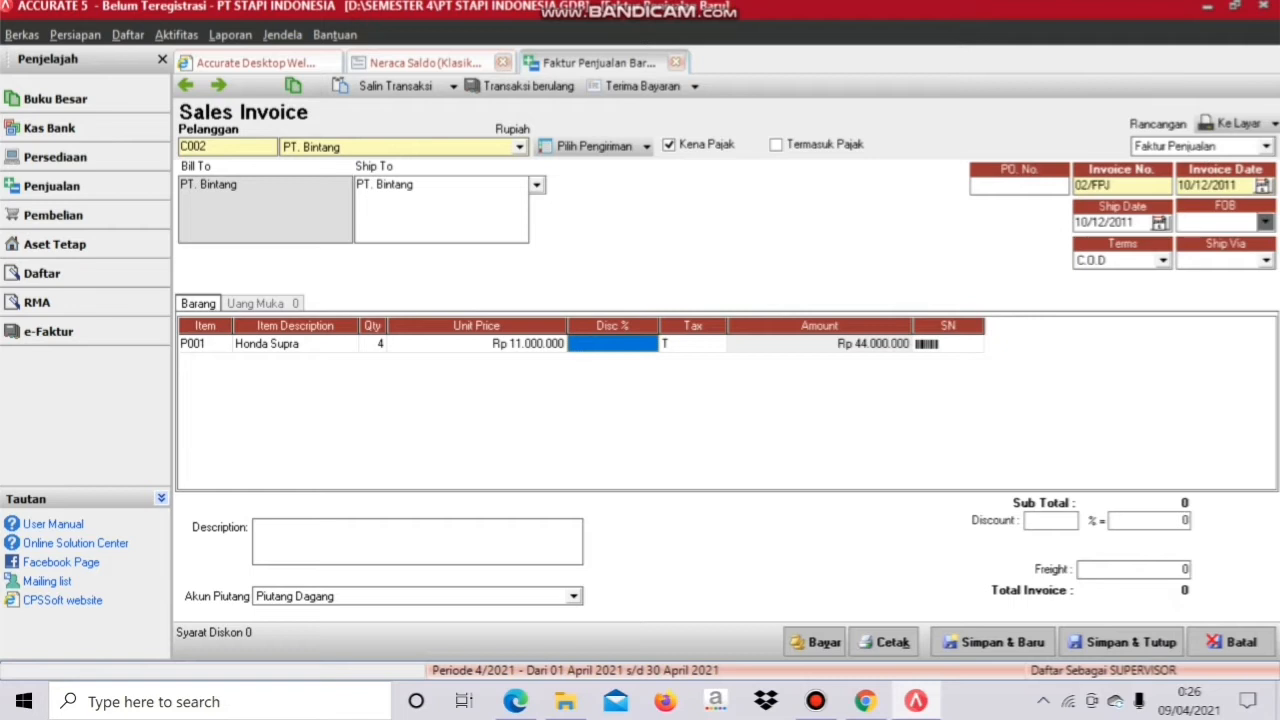
pyautogui.press('Tab')
pyautogui.press('Tab')
pyautogui.press('Tab')
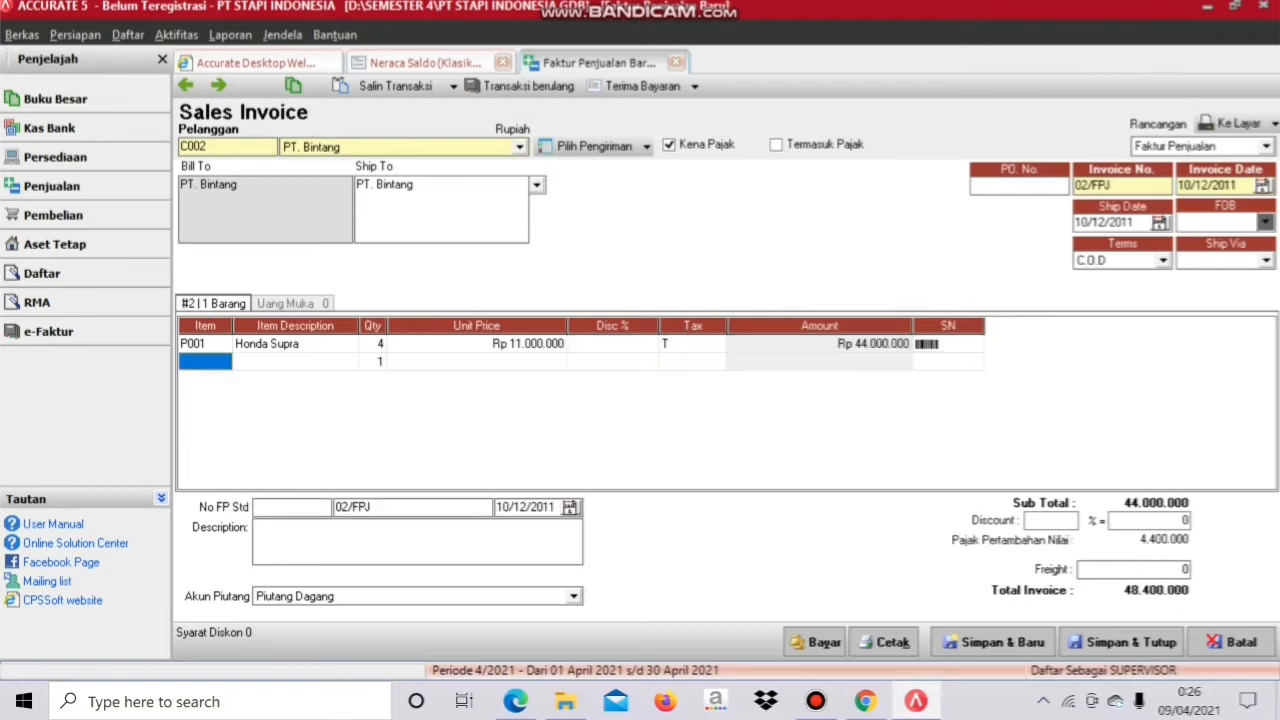
# Step: Add P004 Suzuki Smash with quantity 2 on the second row
pyautogui.click(221, 362)
pyautogui.click(223, 362)
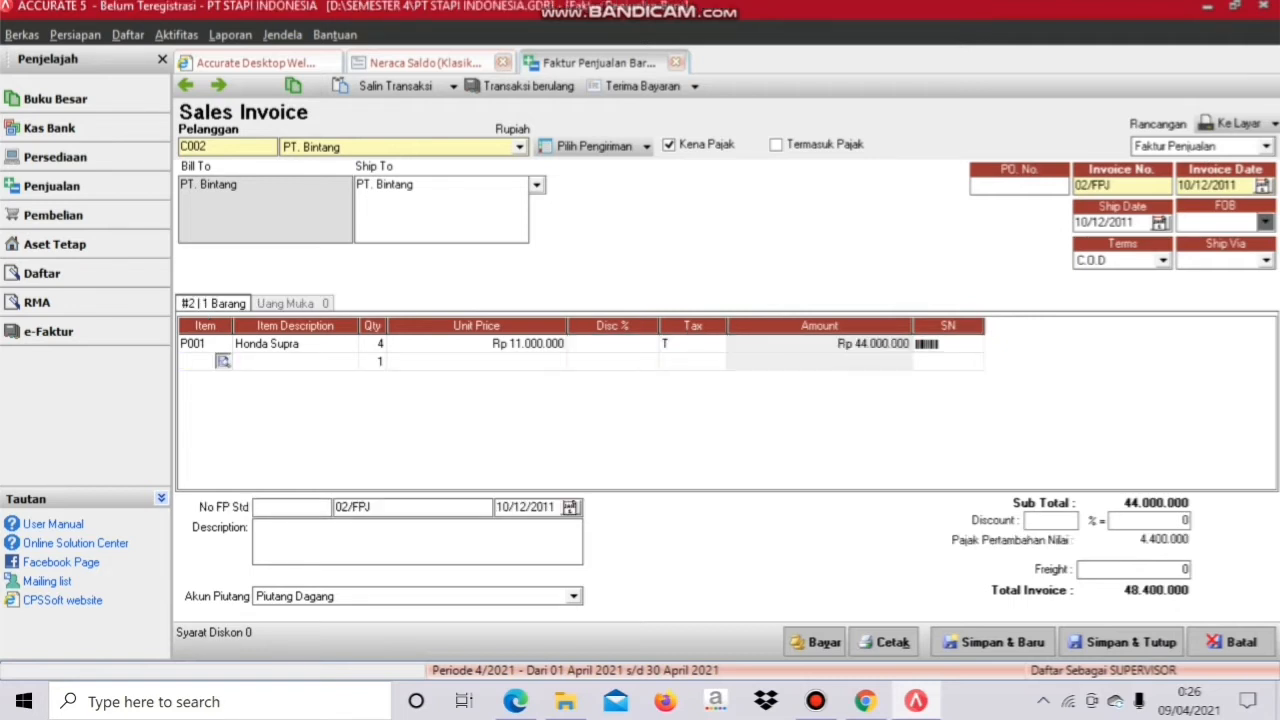
pyautogui.doubleClick(581, 282)
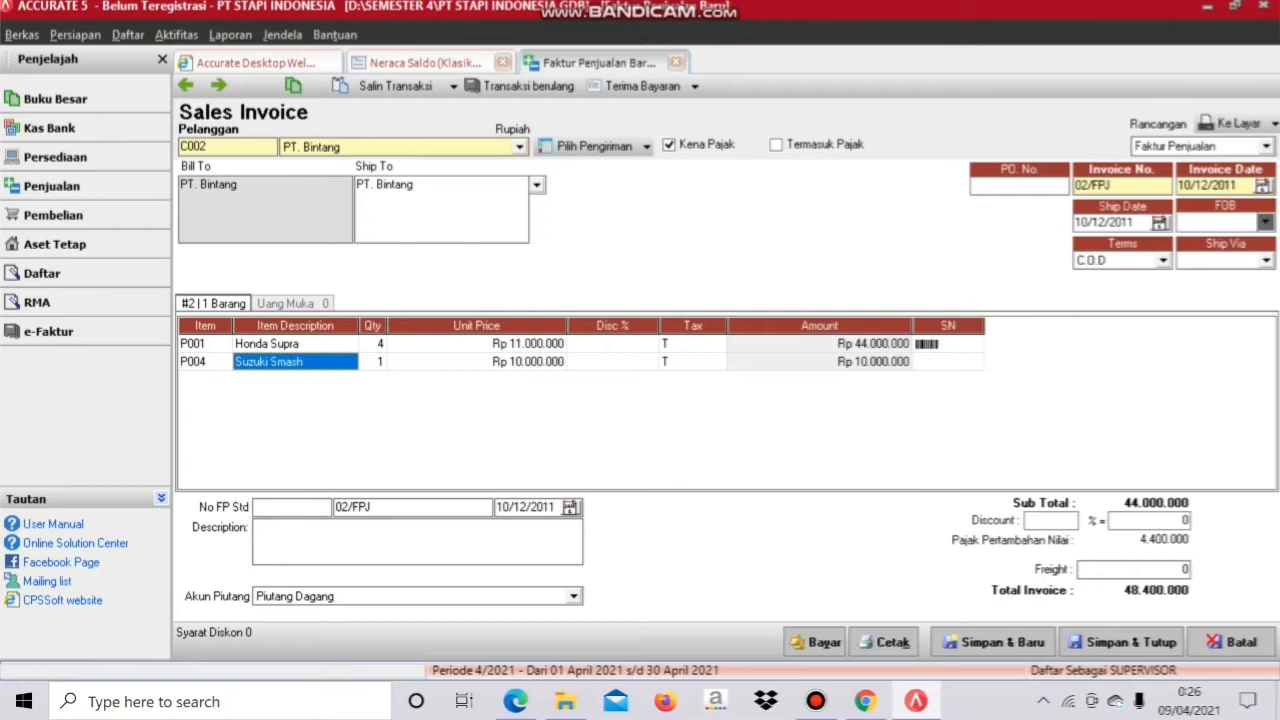
pyautogui.press('Tab')
pyautogui.write('2')
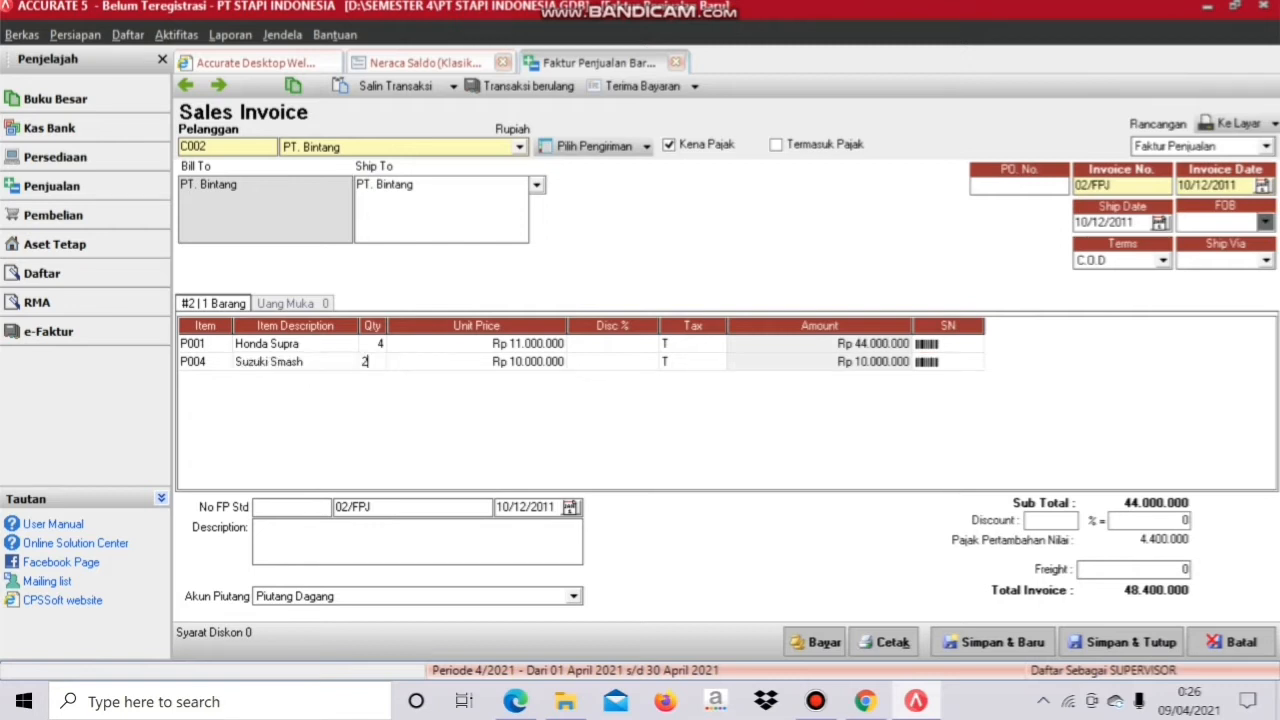
pyautogui.press('Tab')
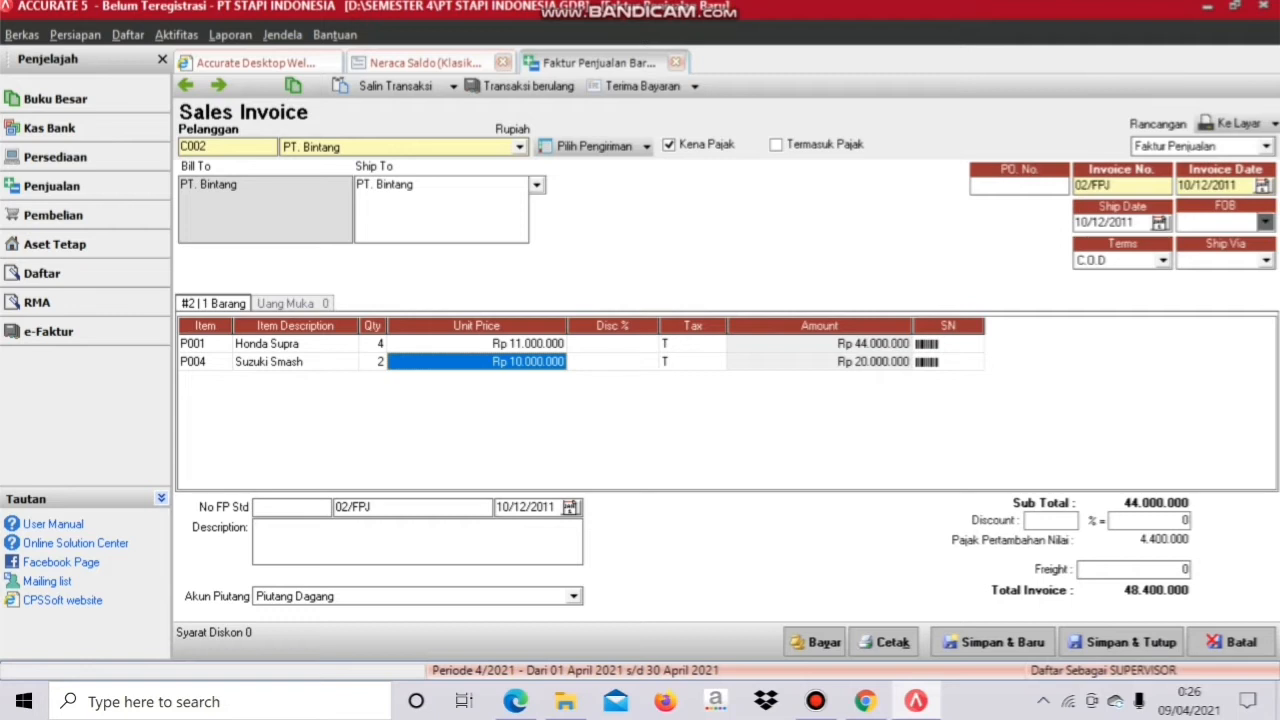
pyautogui.click(820, 362)
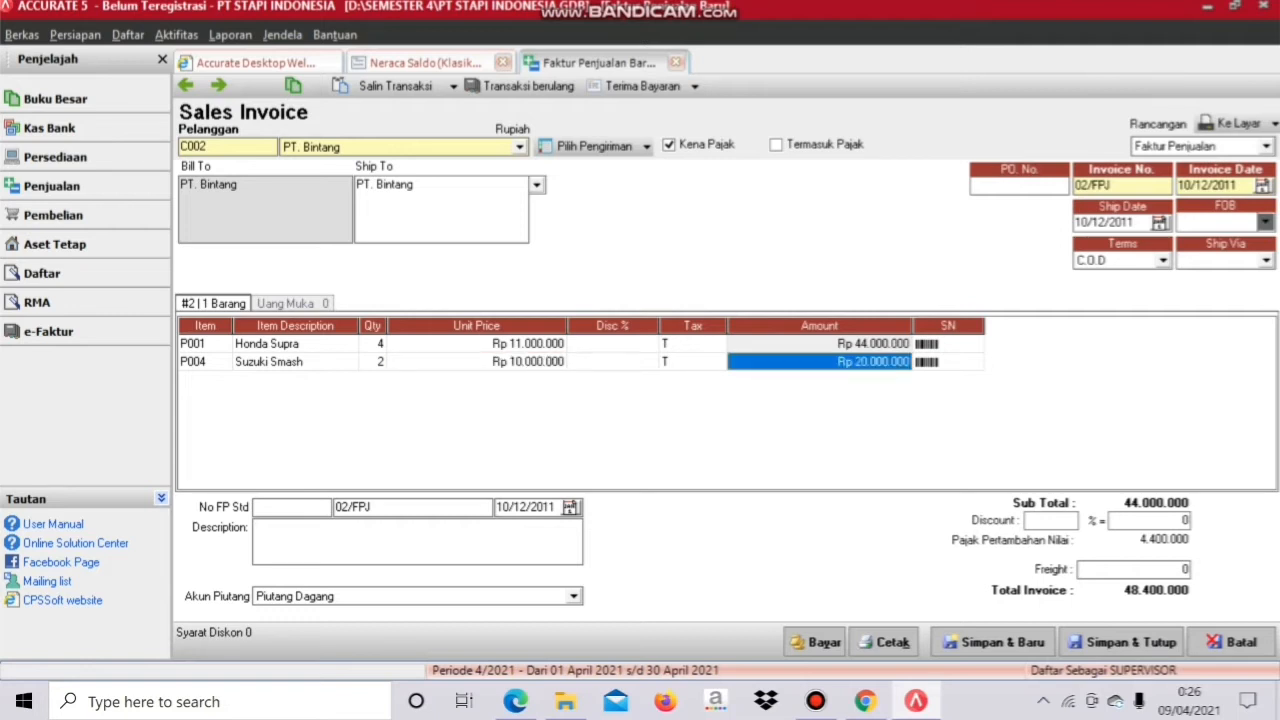
# Step: Enter tax invoice number 010.000.11 and 000058
pyautogui.click(291, 507)
pyautogui.write('0')
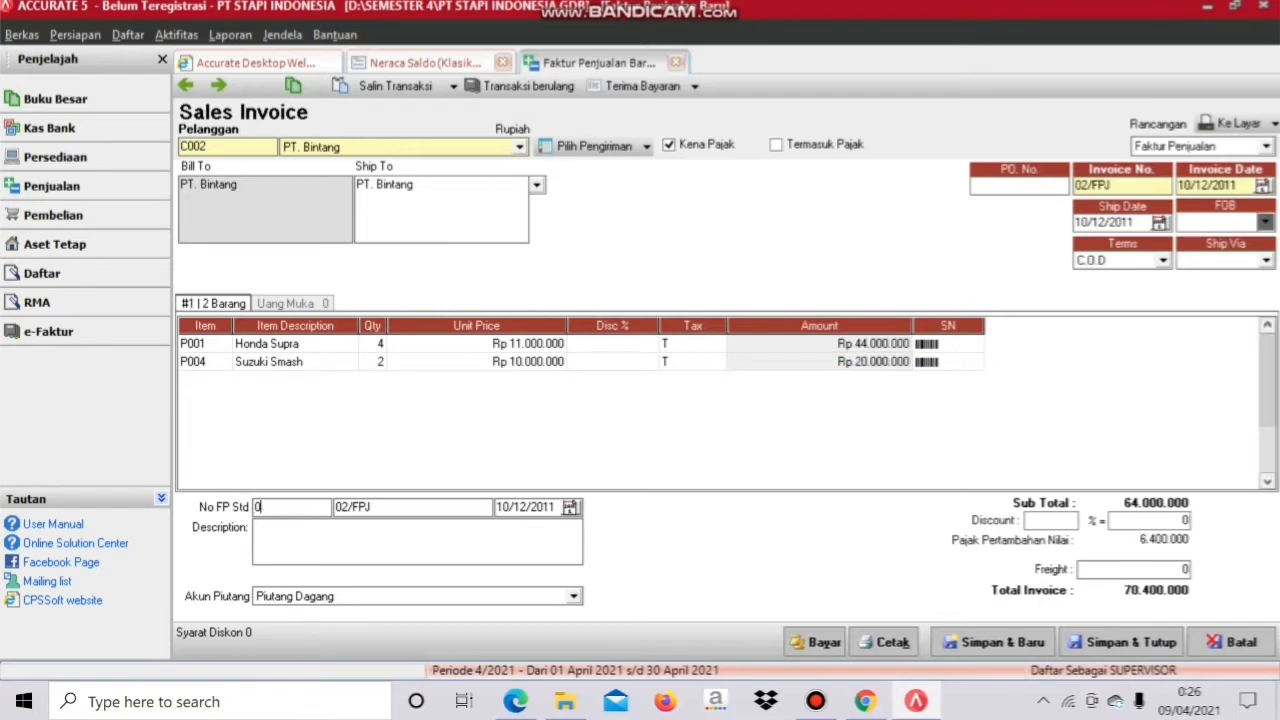
pyautogui.write('10.000.11')
pyautogui.press('Tab')
pyautogui.write('000058')
# Step: Add 1.500.000 freight on account 71000 Beban Luar Usaha, then save and record payment
pyautogui.click(1130, 569)
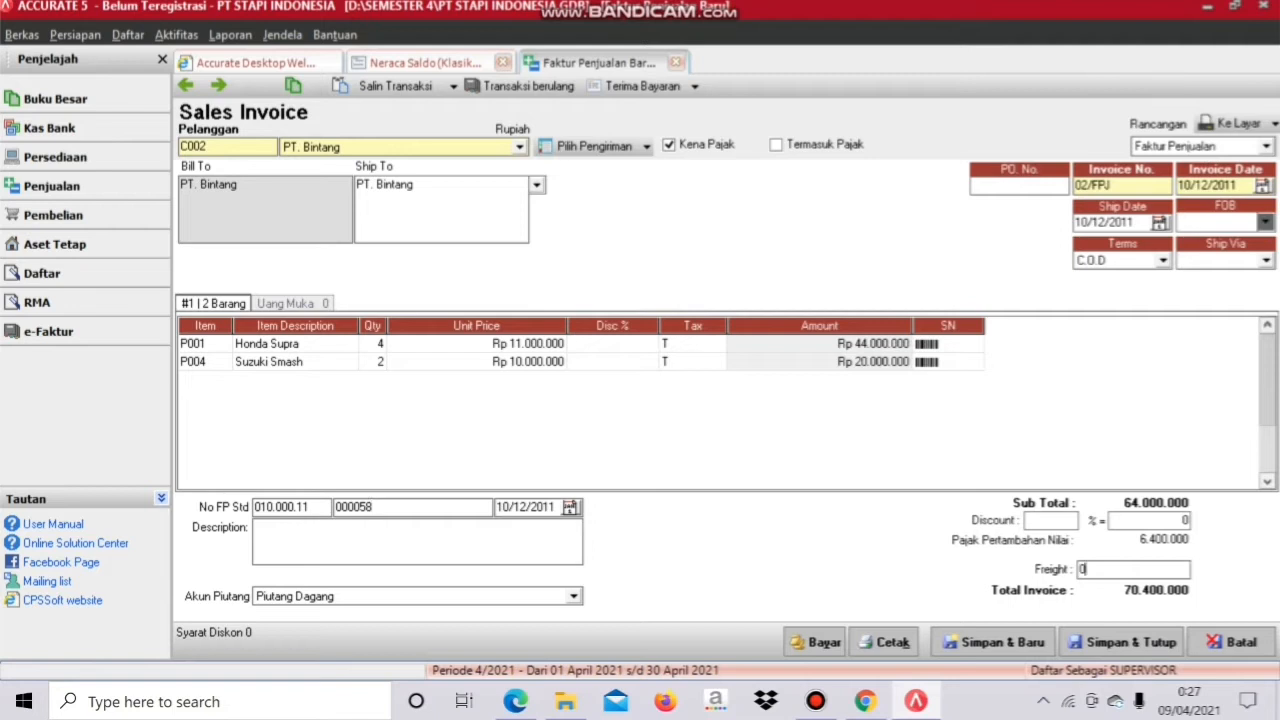
pyautogui.write('1500000')
pyautogui.press('BackSpace')
pyautogui.press('BackSpace')
pyautogui.press('BackSpace')
pyautogui.press('BackSpace')
pyautogui.press('BackSpace')
pyautogui.press('BackSpace')
pyautogui.press('BackSpace')
pyautogui.press('BackSpace')
pyautogui.write('1500000')
pyautogui.press('Tab')
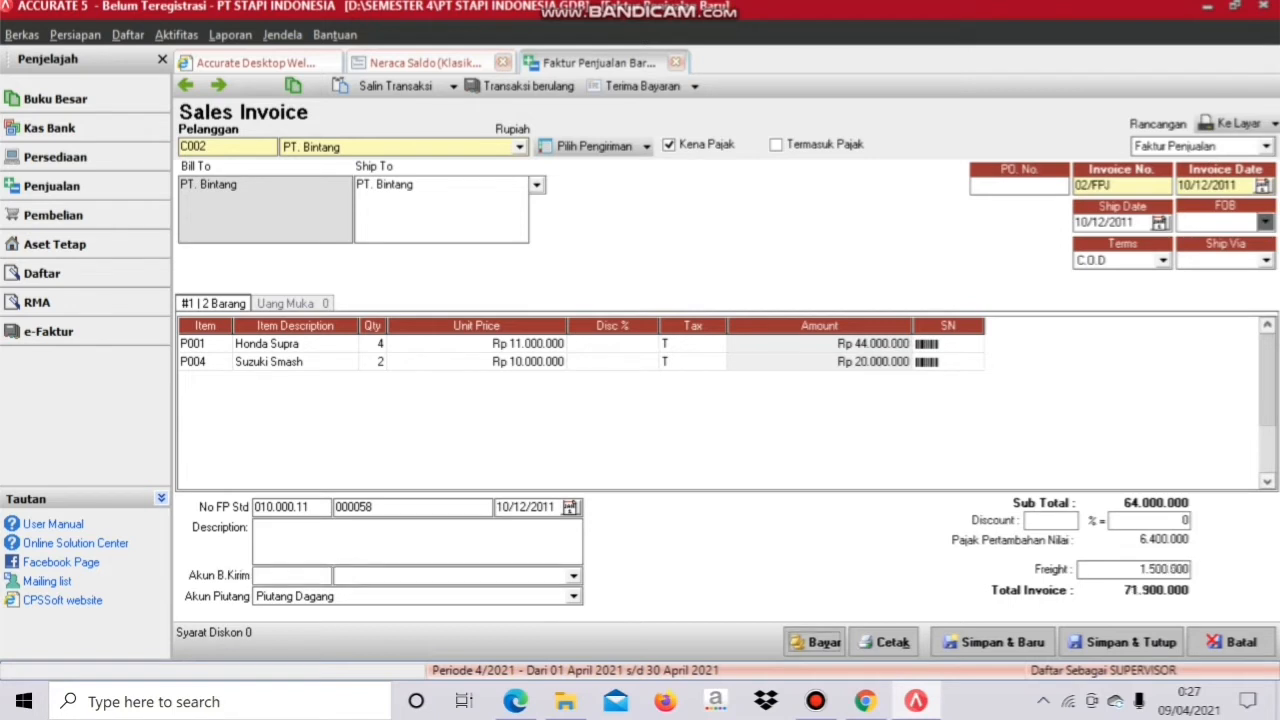
pyautogui.click(573, 576)
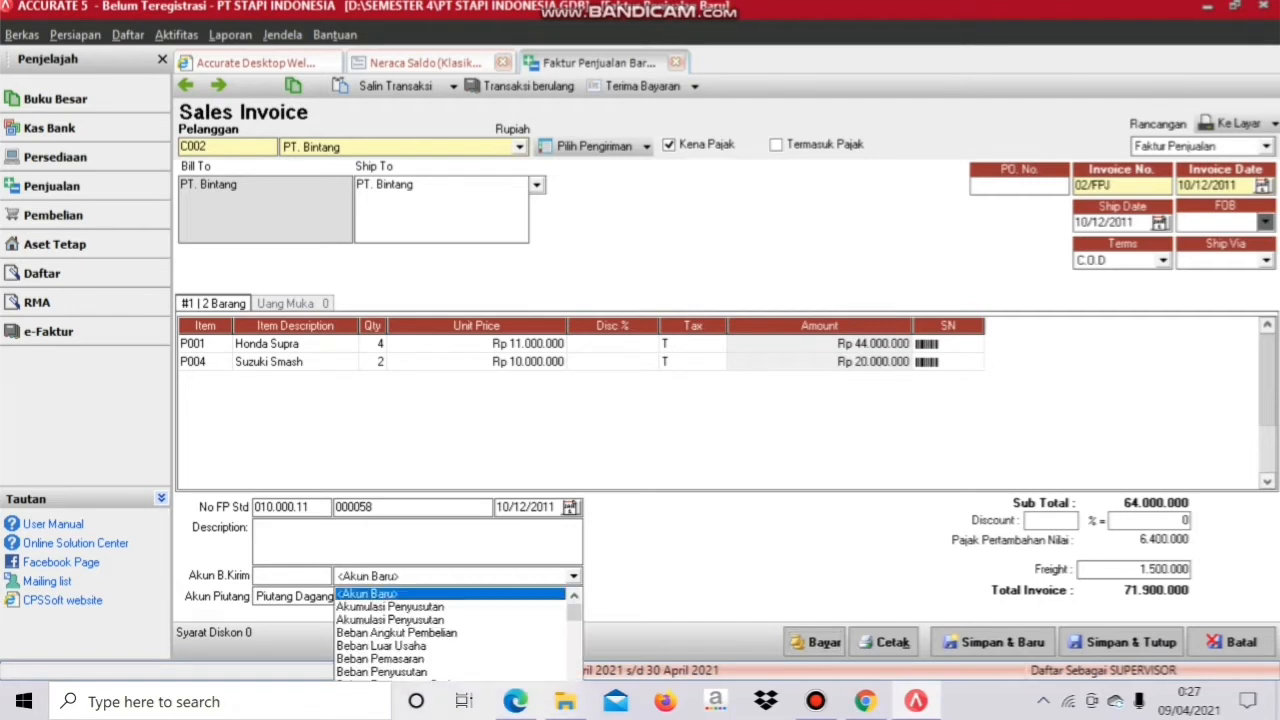
pyautogui.moveTo(574, 612); pyautogui.dragTo(574, 639)
pyautogui.click(291, 576)
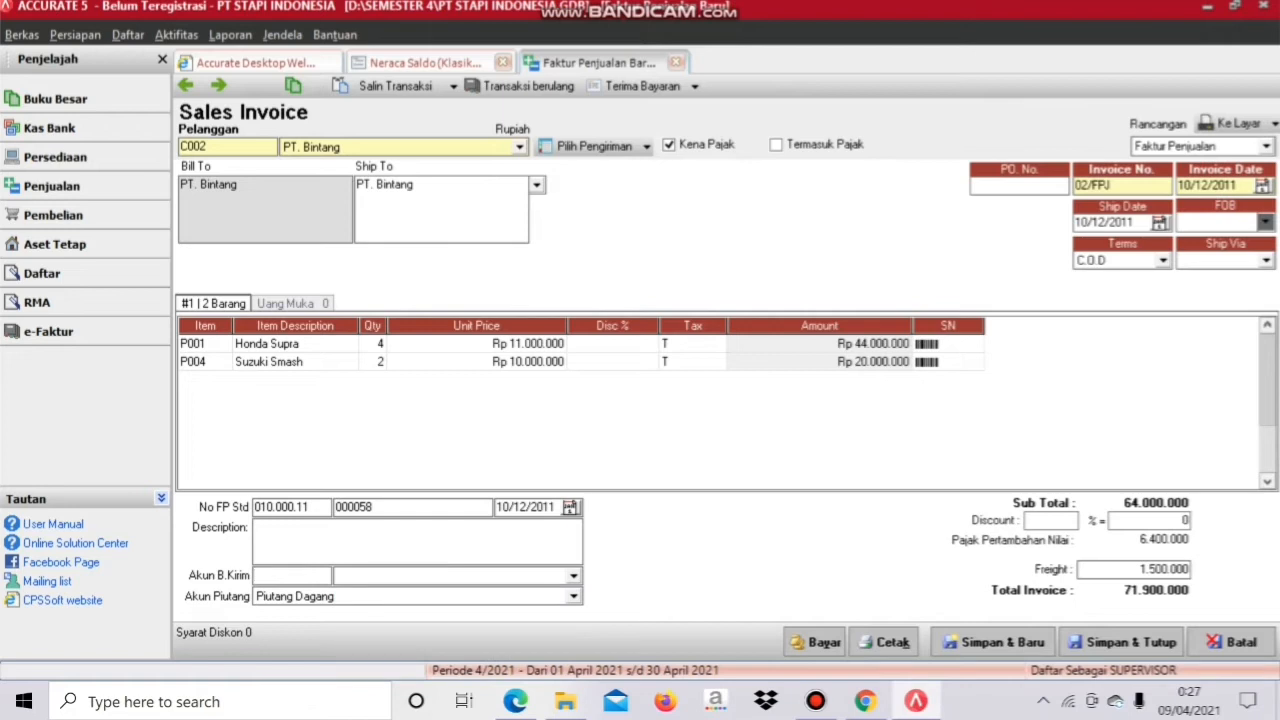
pyautogui.write('71000')
pyautogui.press('Tab')
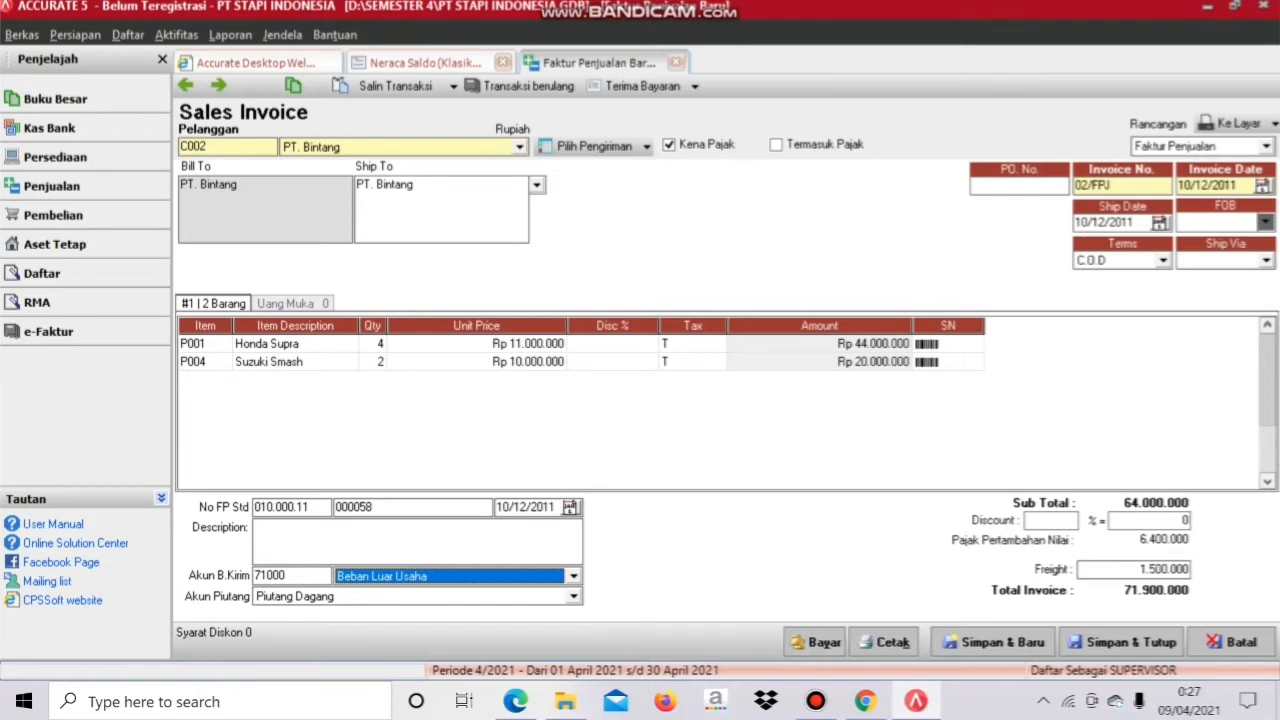
pyautogui.click(815, 643)
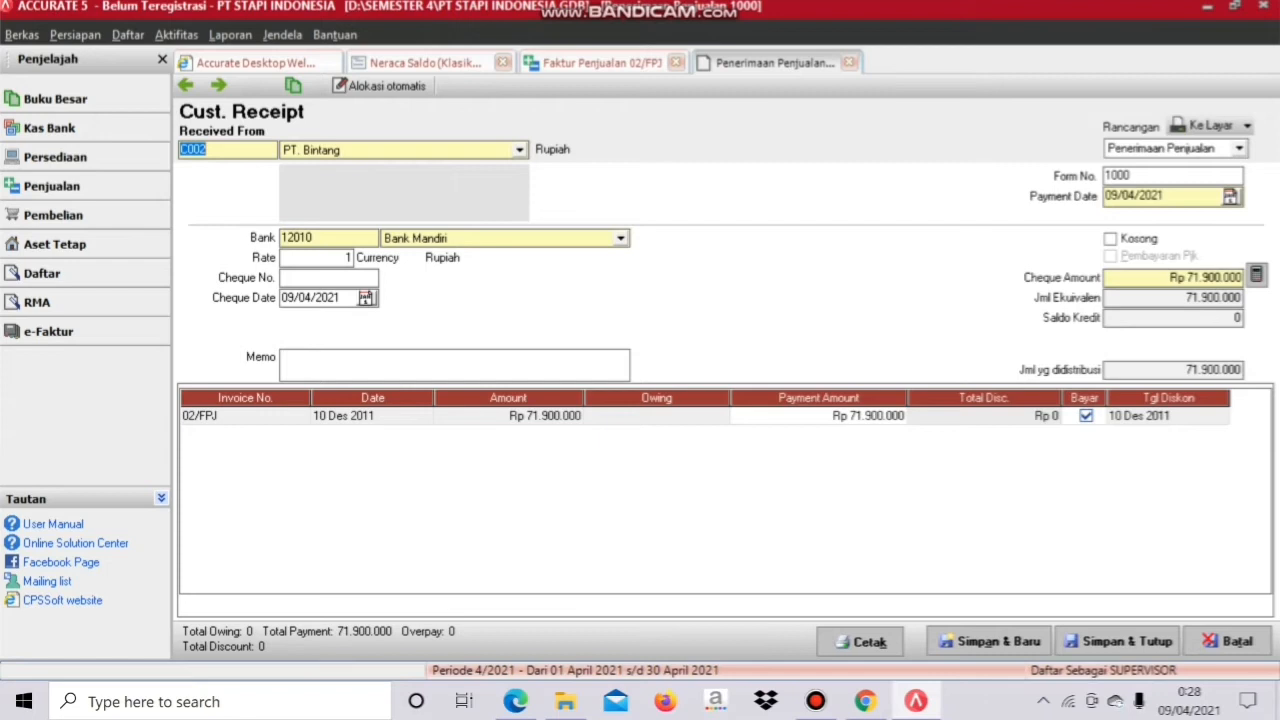
# Step: Number the receipt 02/FPJ, set payment and cheque dates to 10/12/2011, and save it
pyautogui.moveTo(1133, 176); pyautogui.dragTo(1103, 176)
pyautogui.write('02/')
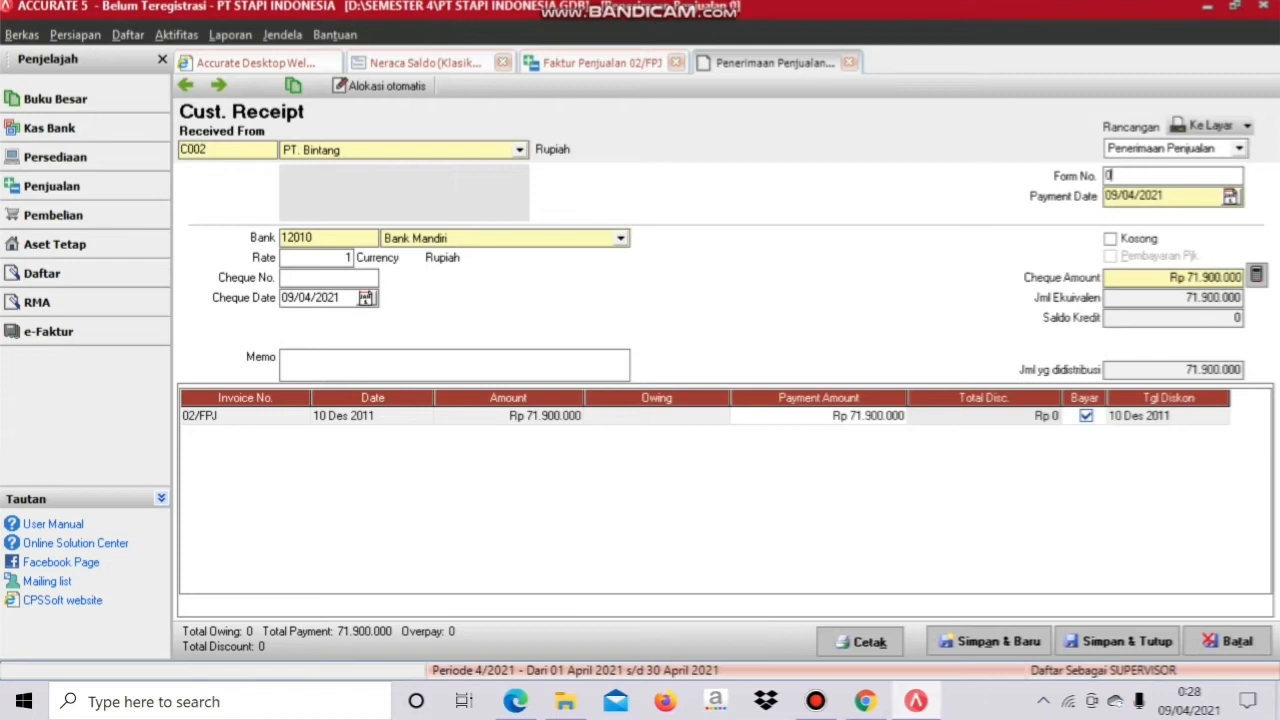
pyautogui.write('FPJ')
pyautogui.moveTo(1165, 196); pyautogui.dragTo(1103, 196)
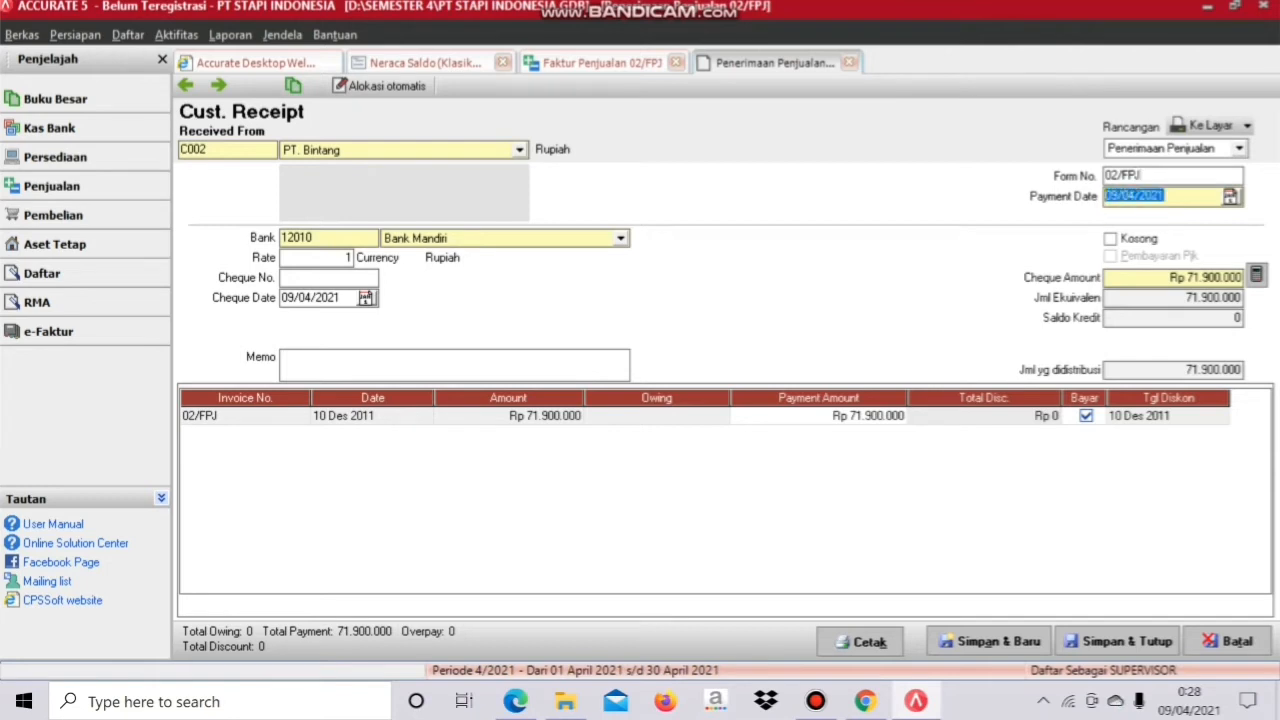
pyautogui.write('10/12/')
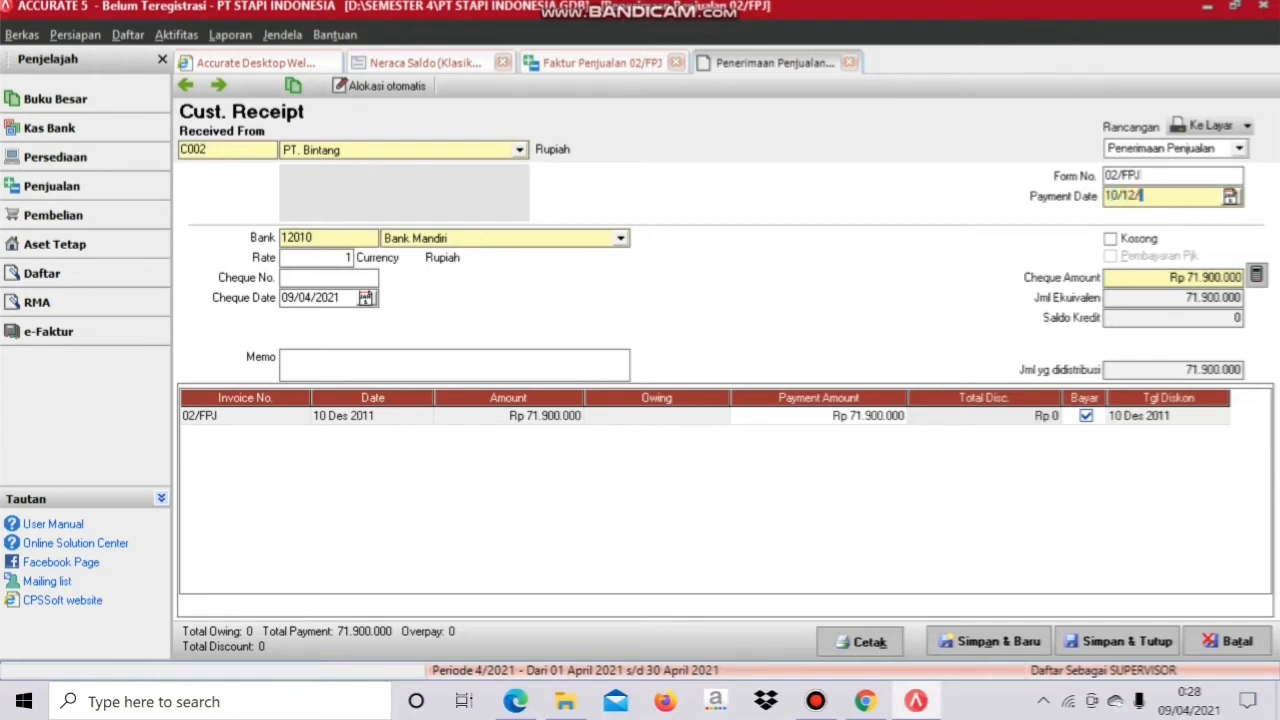
pyautogui.write('2011')
pyautogui.moveTo(342, 298); pyautogui.dragTo(280, 298)
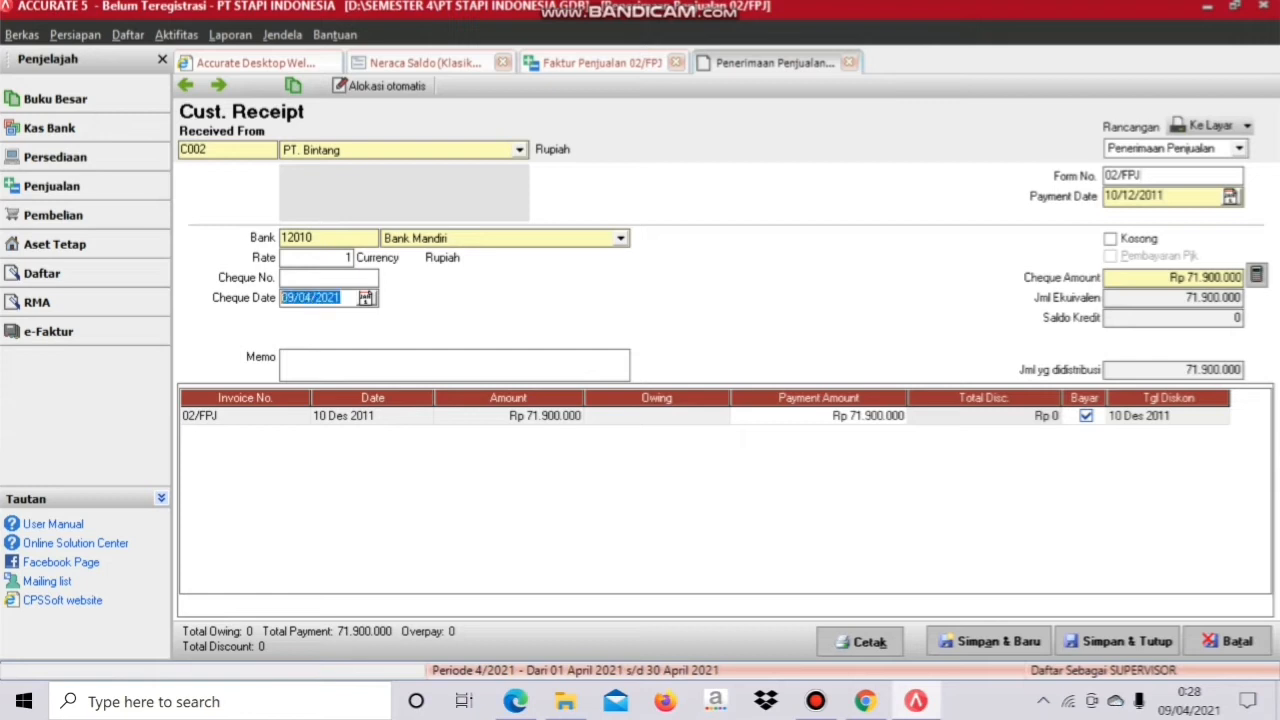
pyautogui.write('10/12/2011')
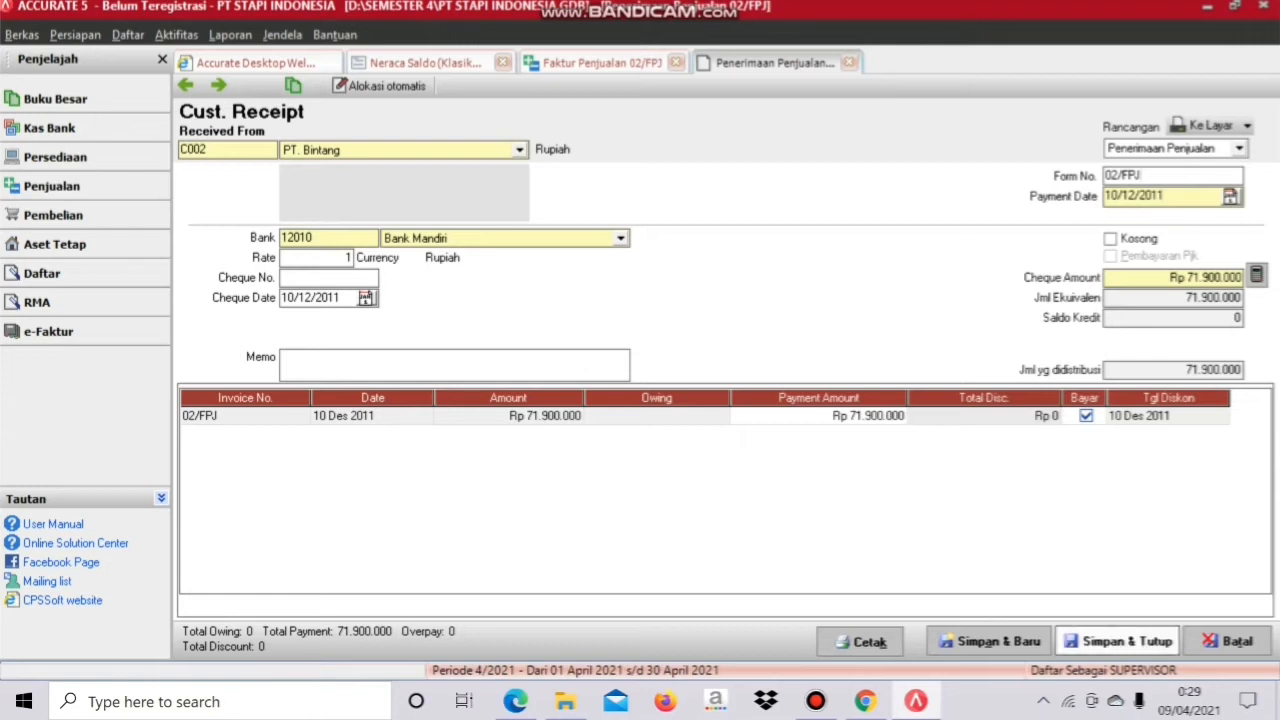
pyautogui.click(1120, 642)
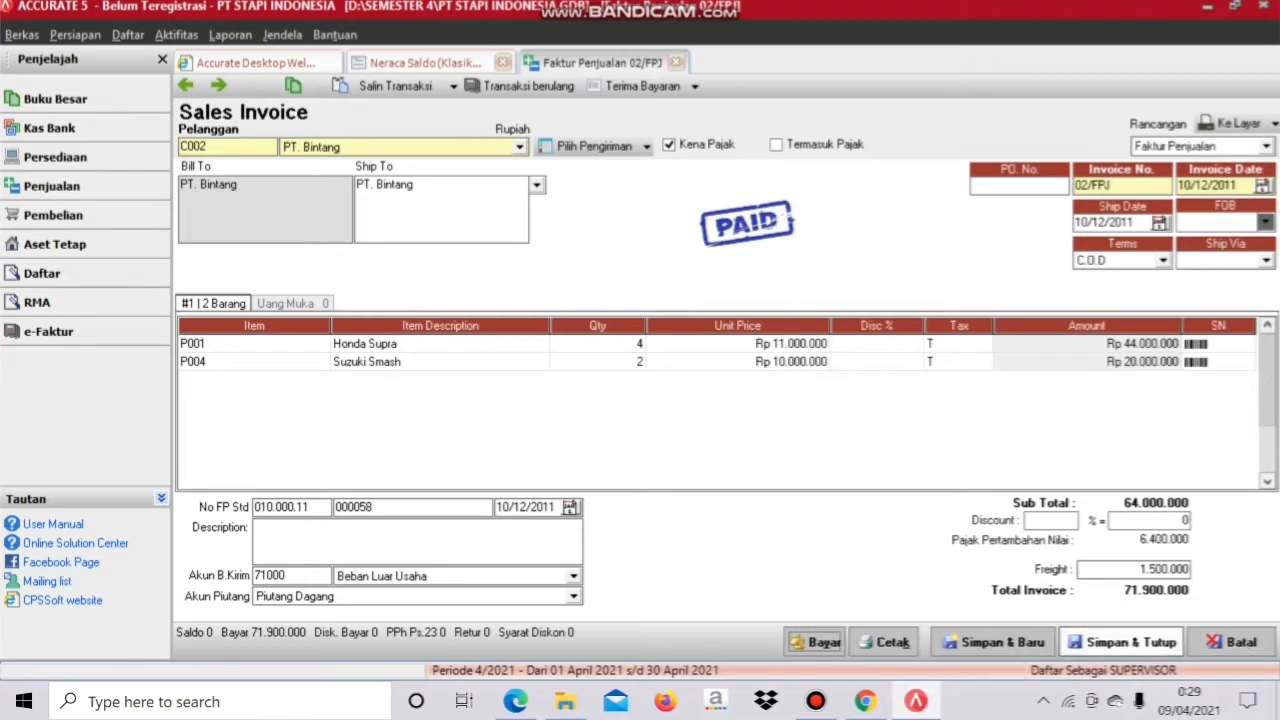
# Step: Close invoice 02/FPJ, read the PT MATAHARI 20.000.000 receipt exercise, then return to Accurate
pyautogui.click(1123, 643)
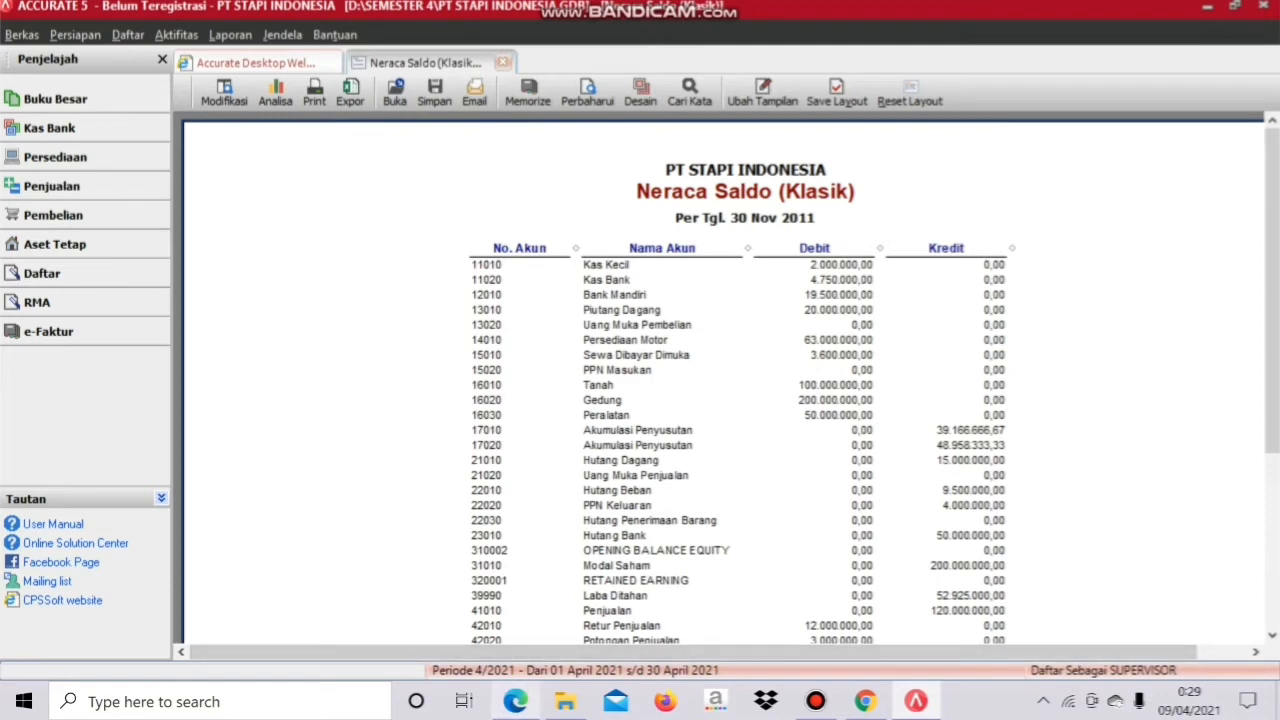
pyautogui.moveTo(515, 701)
pyautogui.click(516, 618)
pyautogui.scroll(-4, 632, 420)
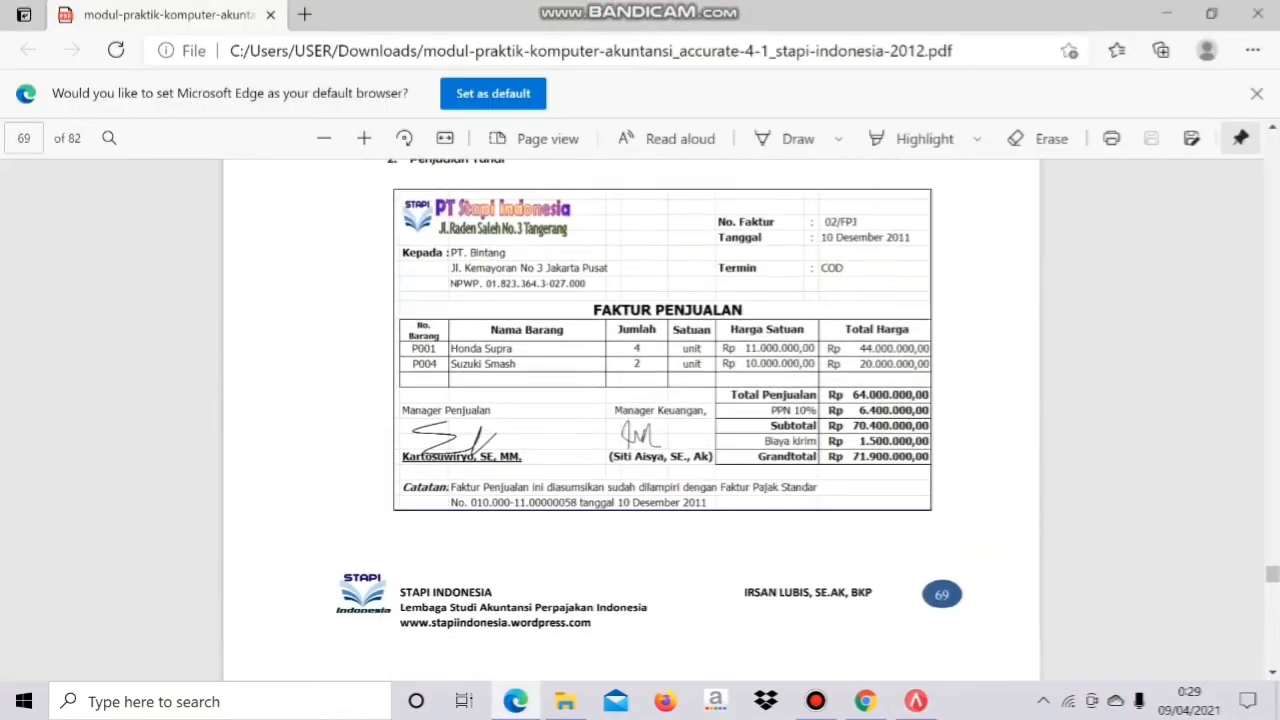
pyautogui.scroll(-12, 631, 412)
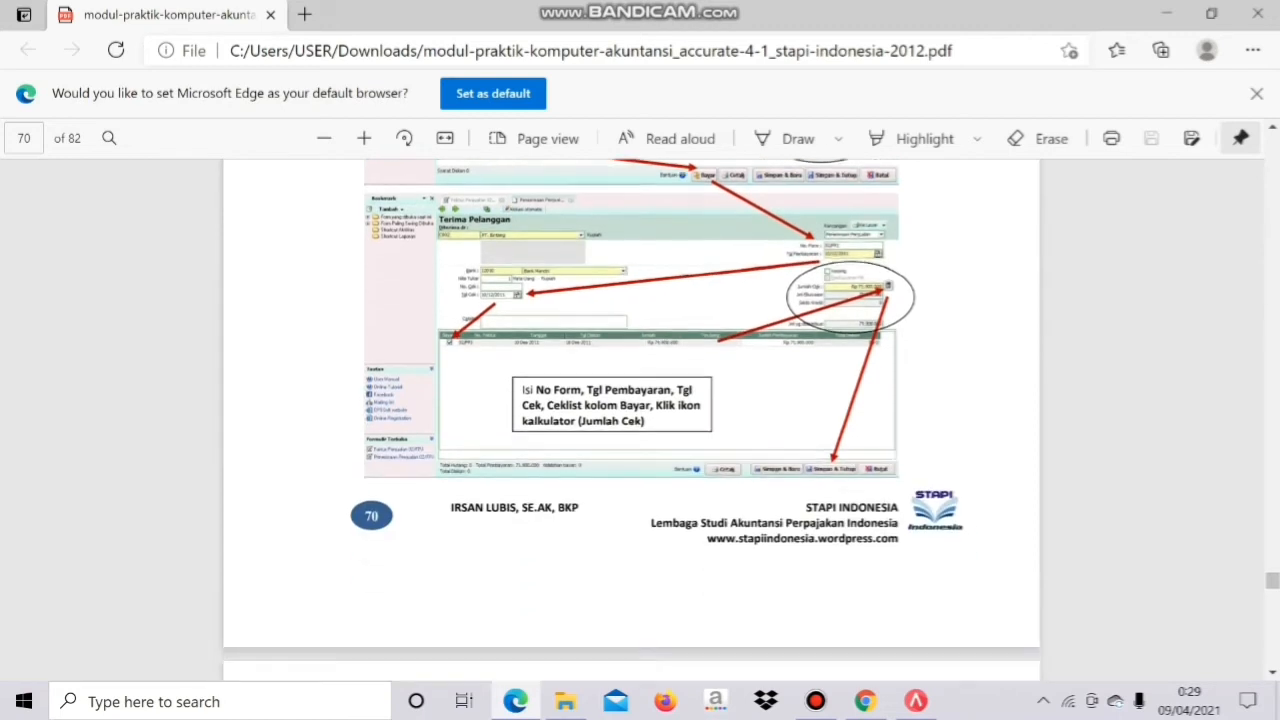
pyautogui.scroll(-5, 631, 412)
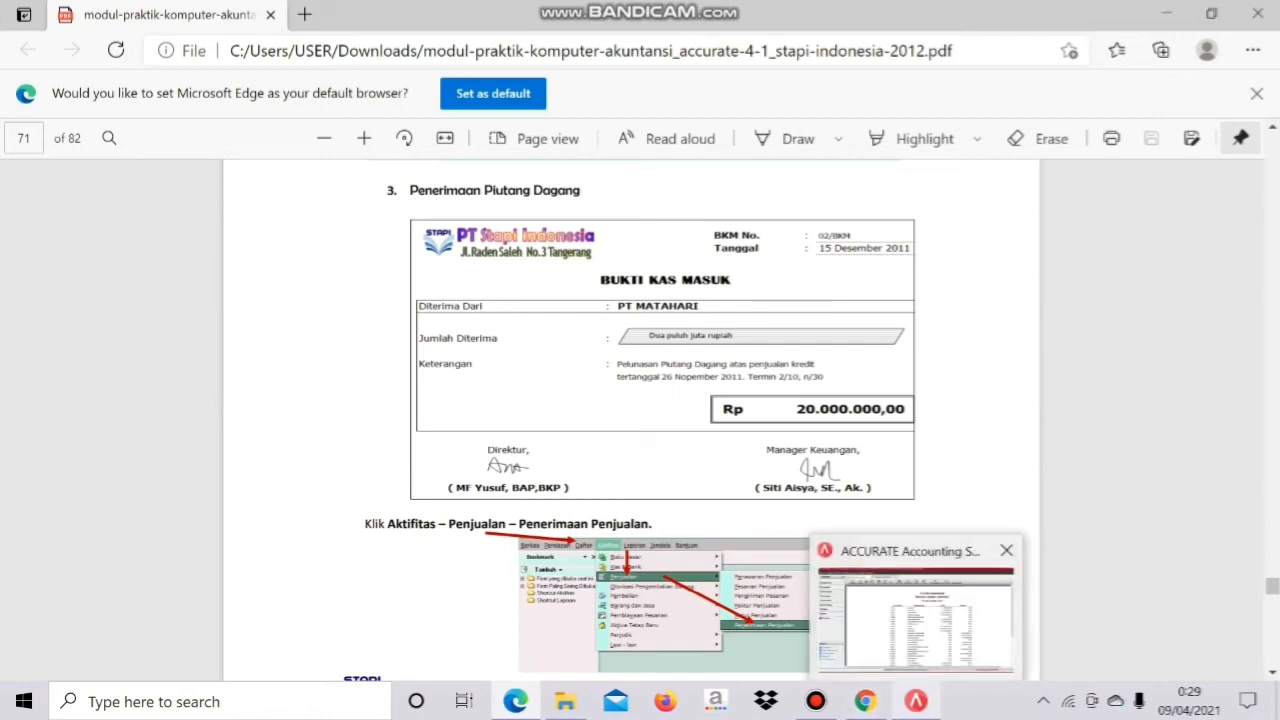
pyautogui.click(916, 700)
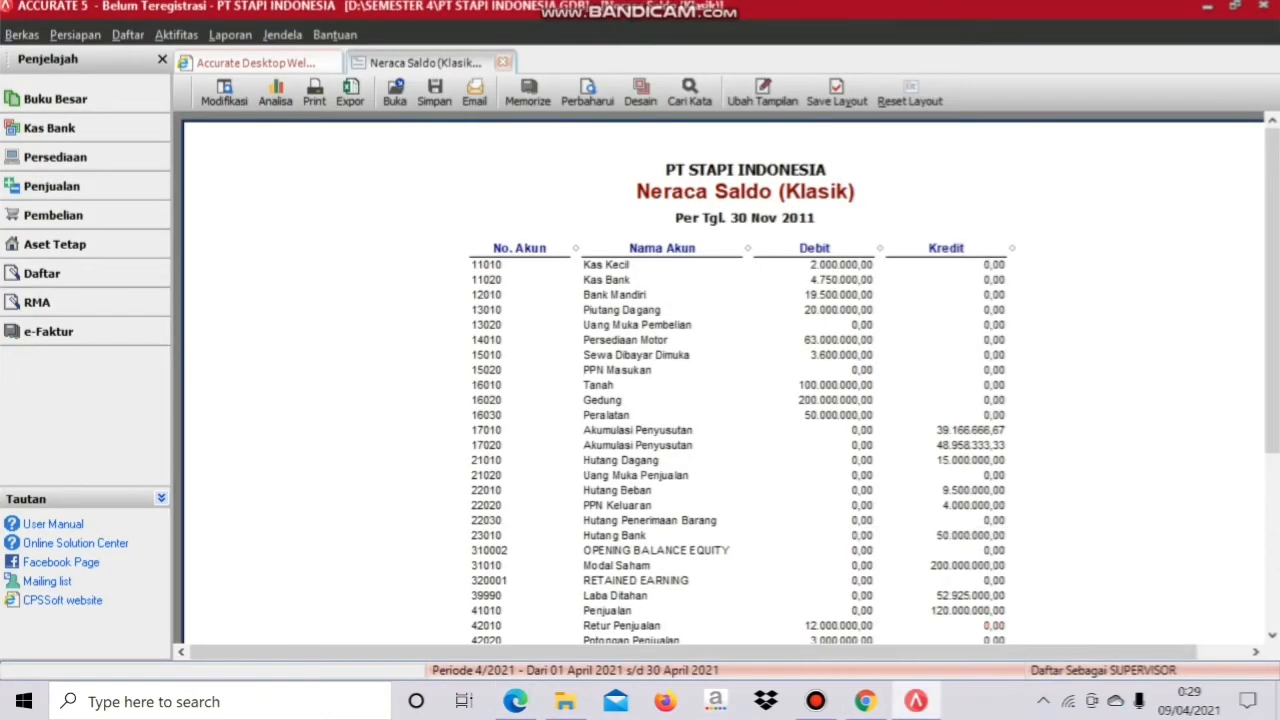
# Step: Open a new sales receipt (Penerimaan Penjualan) for customer PT. Matahari
pyautogui.click(176, 34)
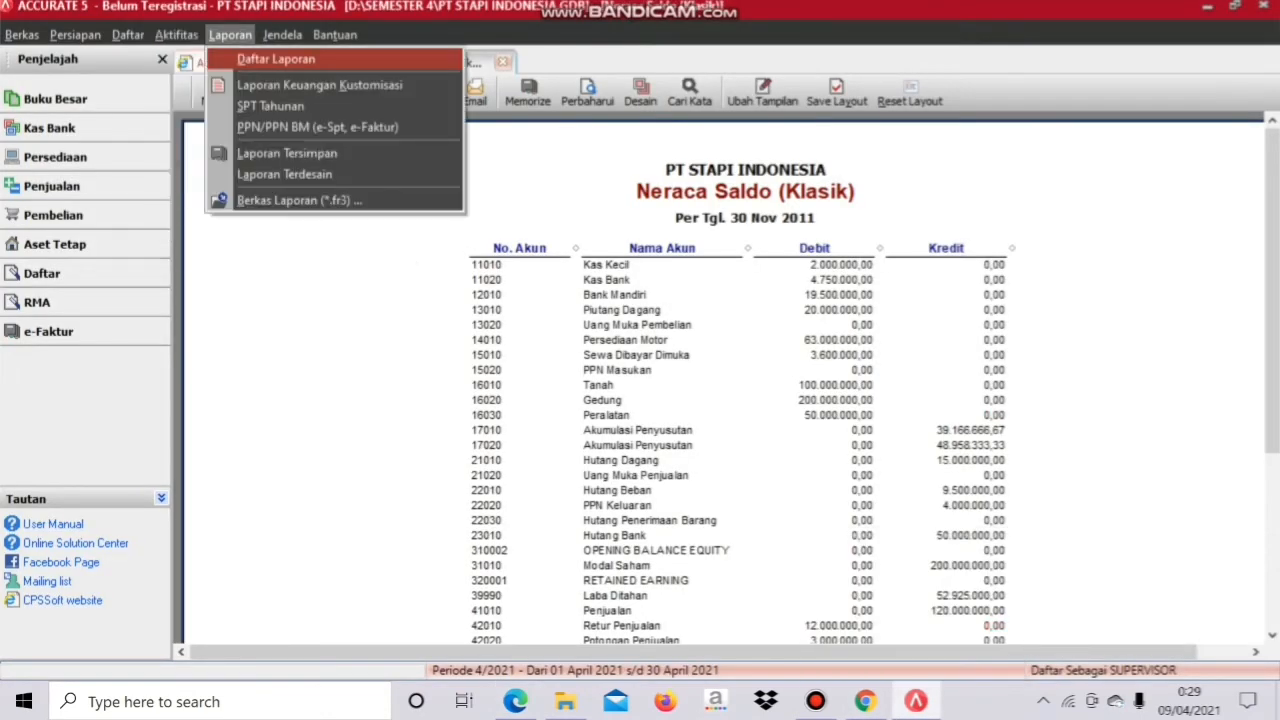
pyautogui.moveTo(210, 101)
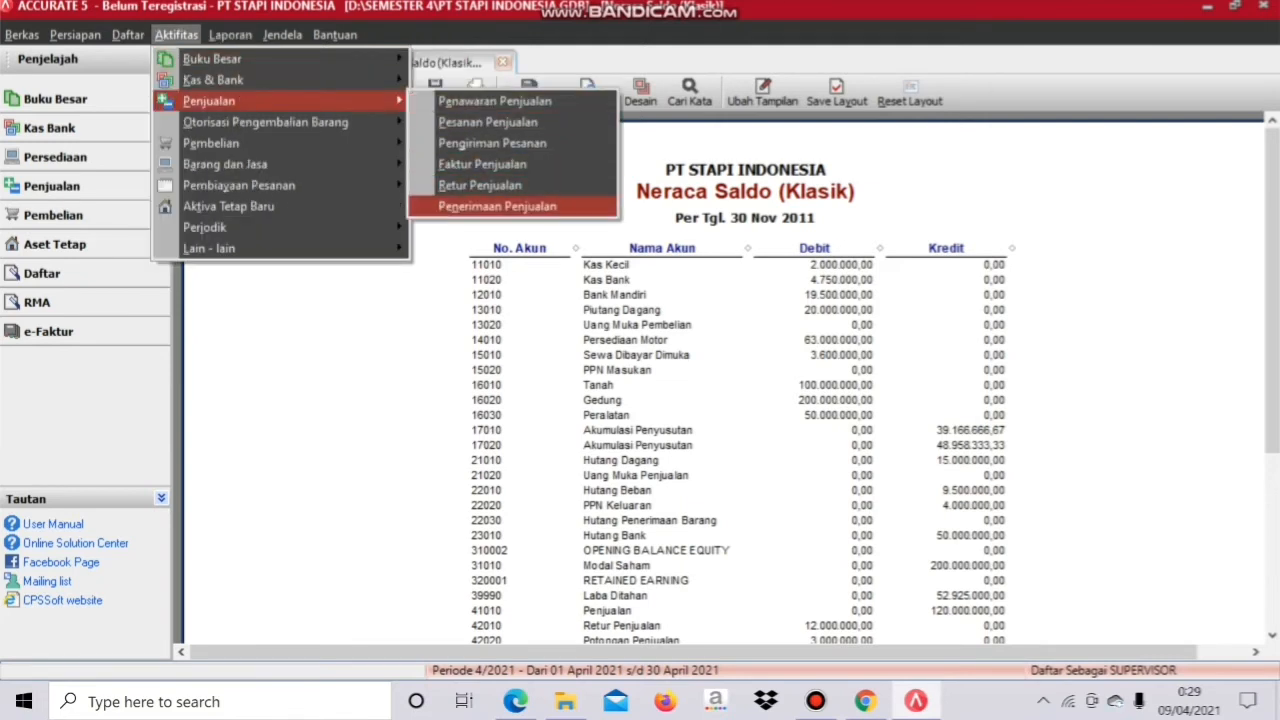
pyautogui.click(497, 206)
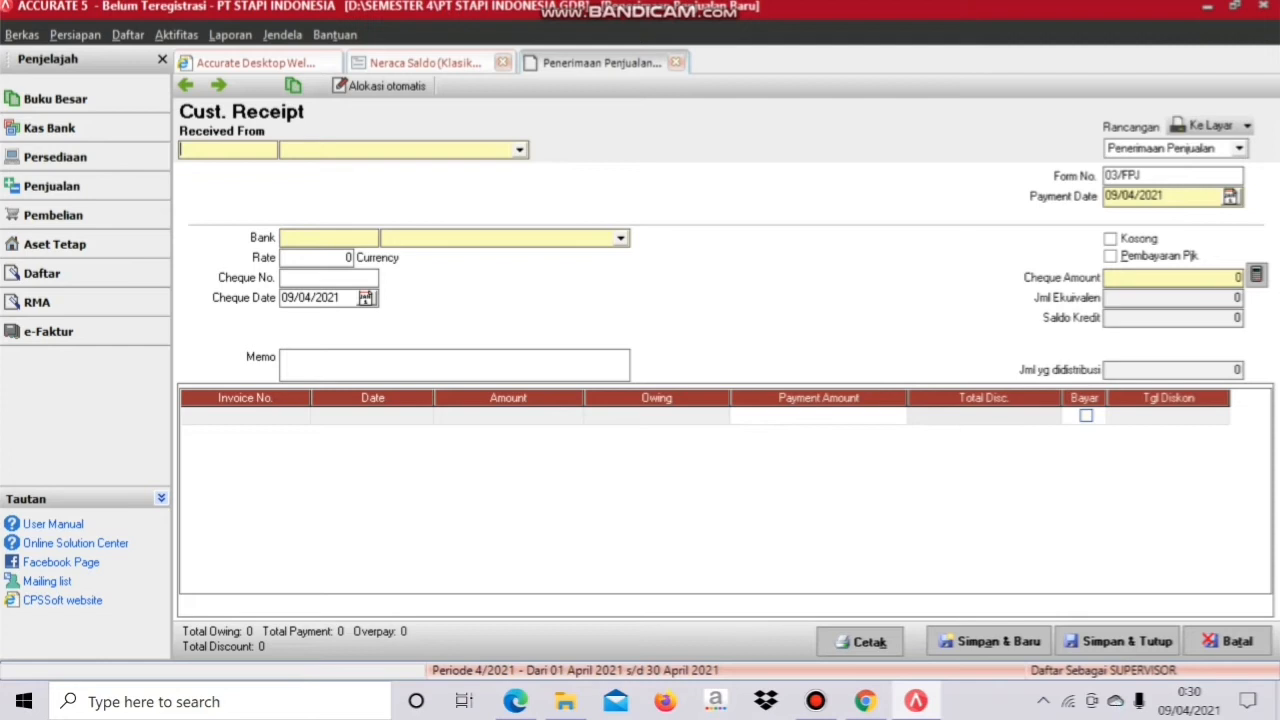
pyautogui.click(520, 150)
pyautogui.click(313, 194)
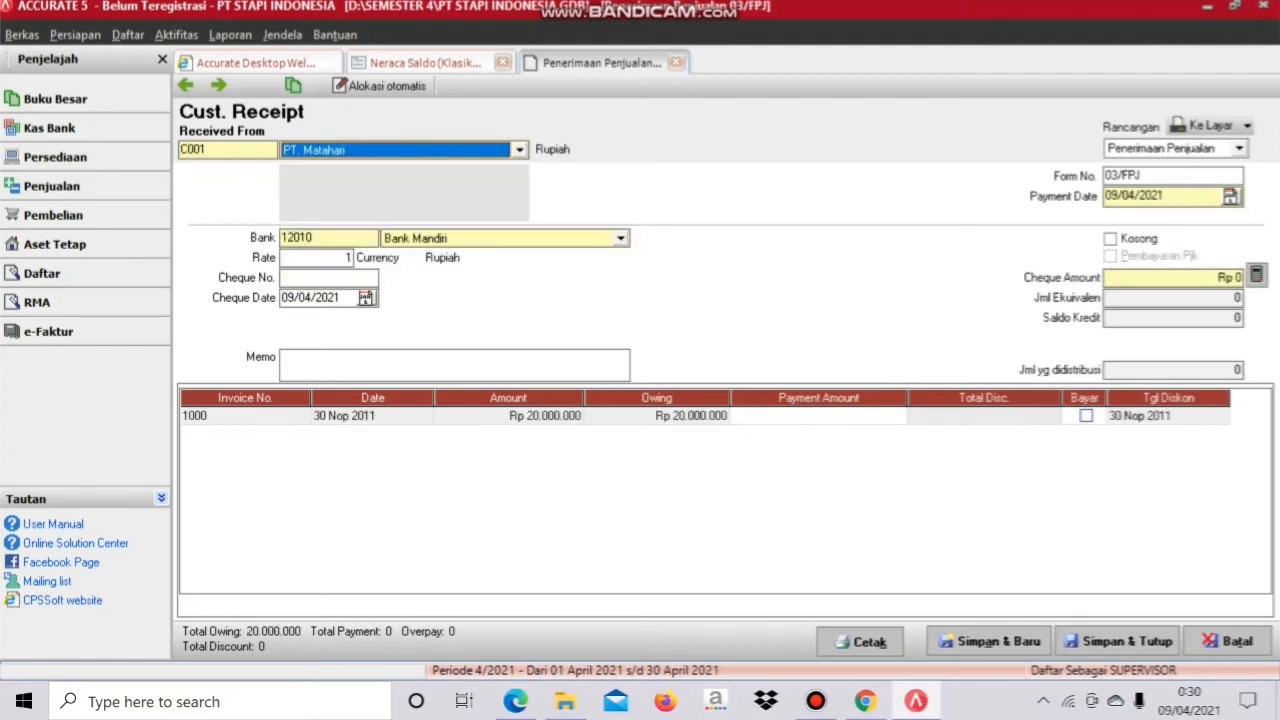
# Step: Set form number 02/BKM and payment and cheque dates to 15/12/2011
pyautogui.click(1146, 176)
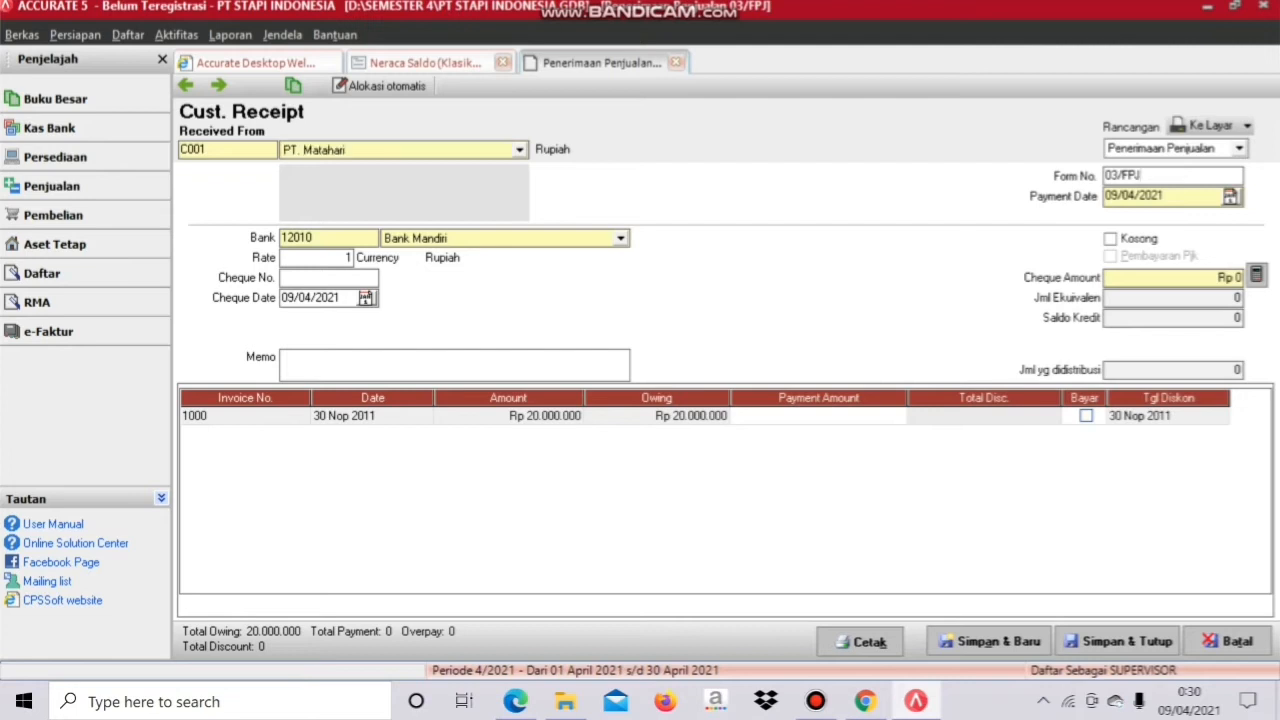
pyautogui.moveTo(1143, 176); pyautogui.dragTo(1104, 176)
pyautogui.write('02/BKM')
pyautogui.press('Tab')
pyautogui.write('15/')
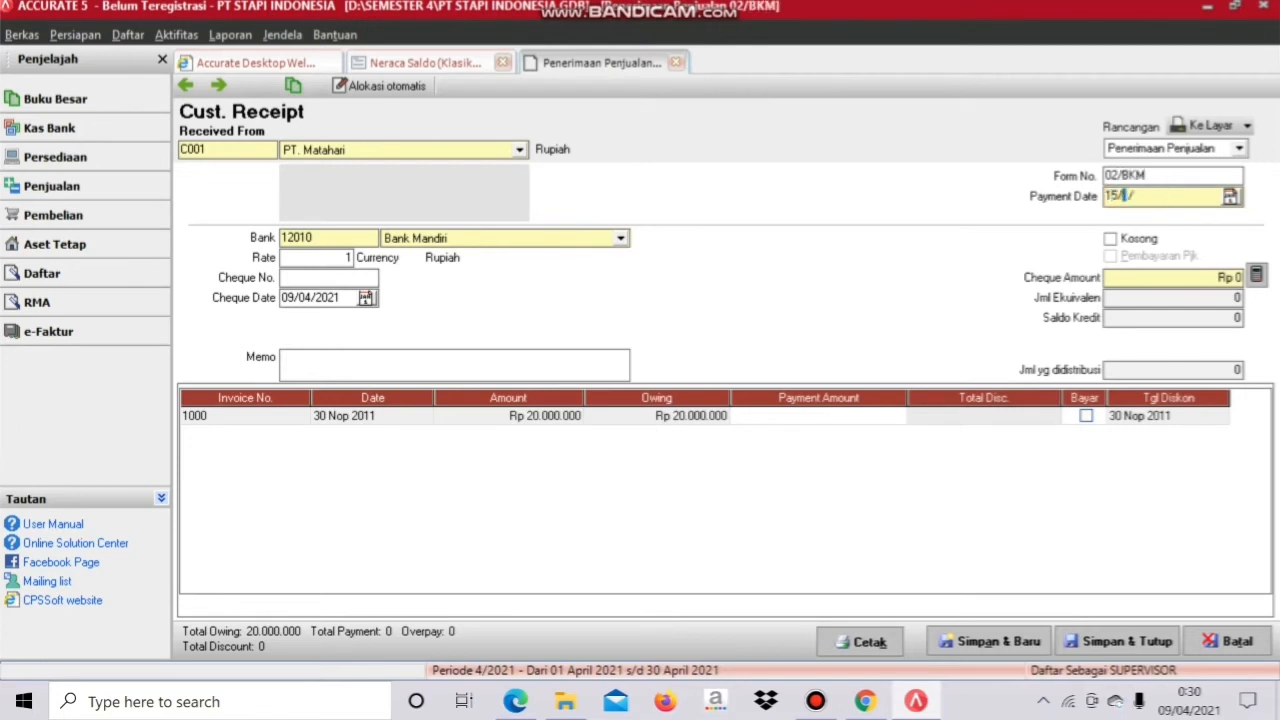
pyautogui.write('12/2011')
pyautogui.press('Tab')
pyautogui.press('Tab')
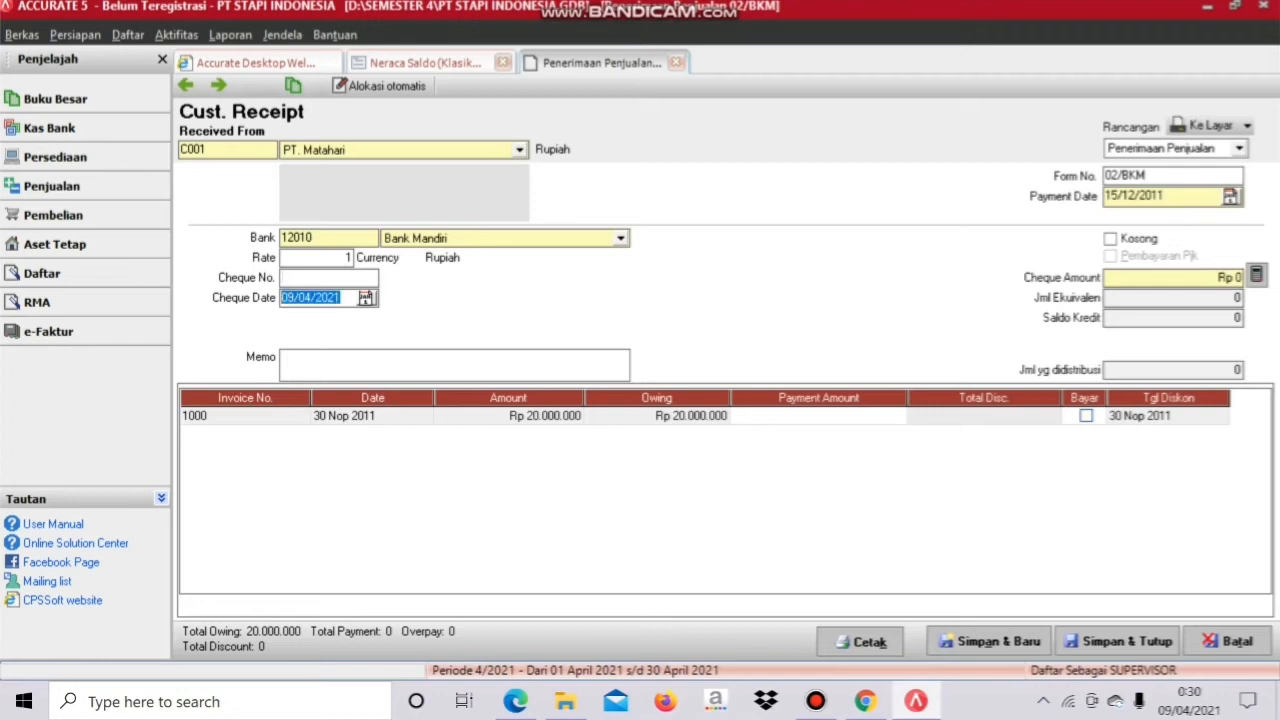
pyautogui.write('15/12/2011')
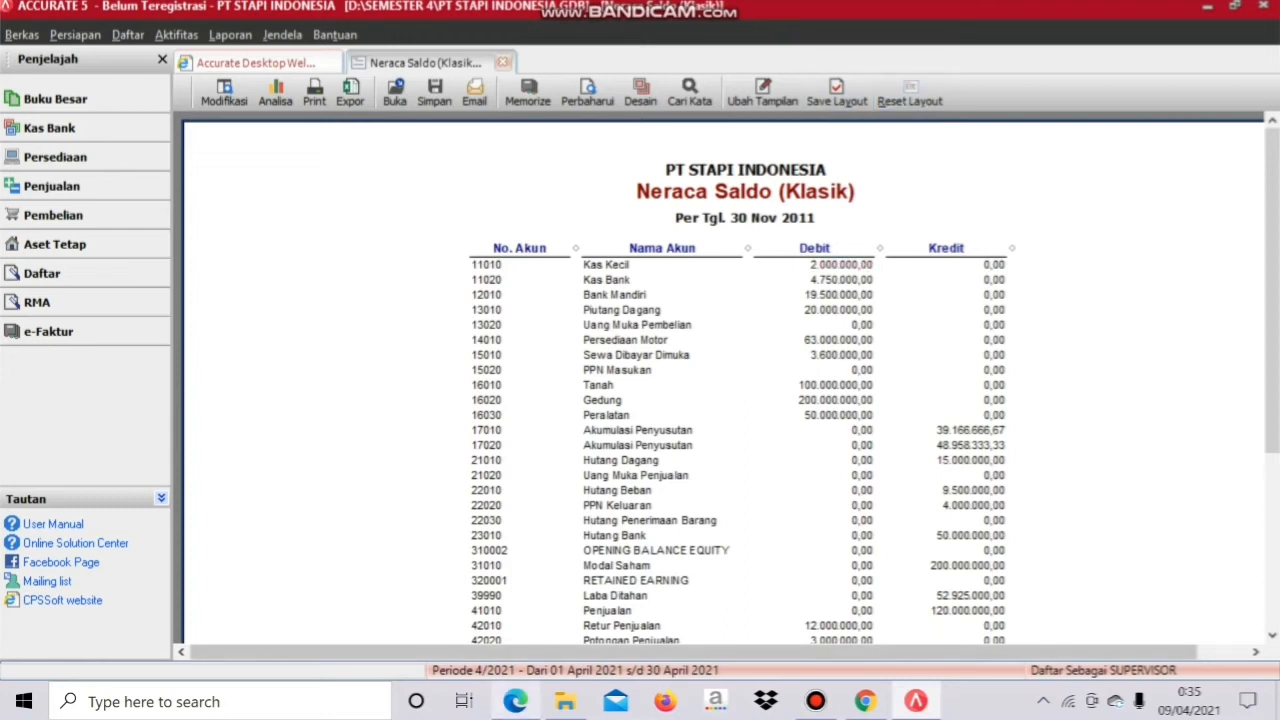
pyautogui.moveTo(516, 701)
pyautogui.click(516, 622)
pyautogui.scroll(-1, 640, 420)
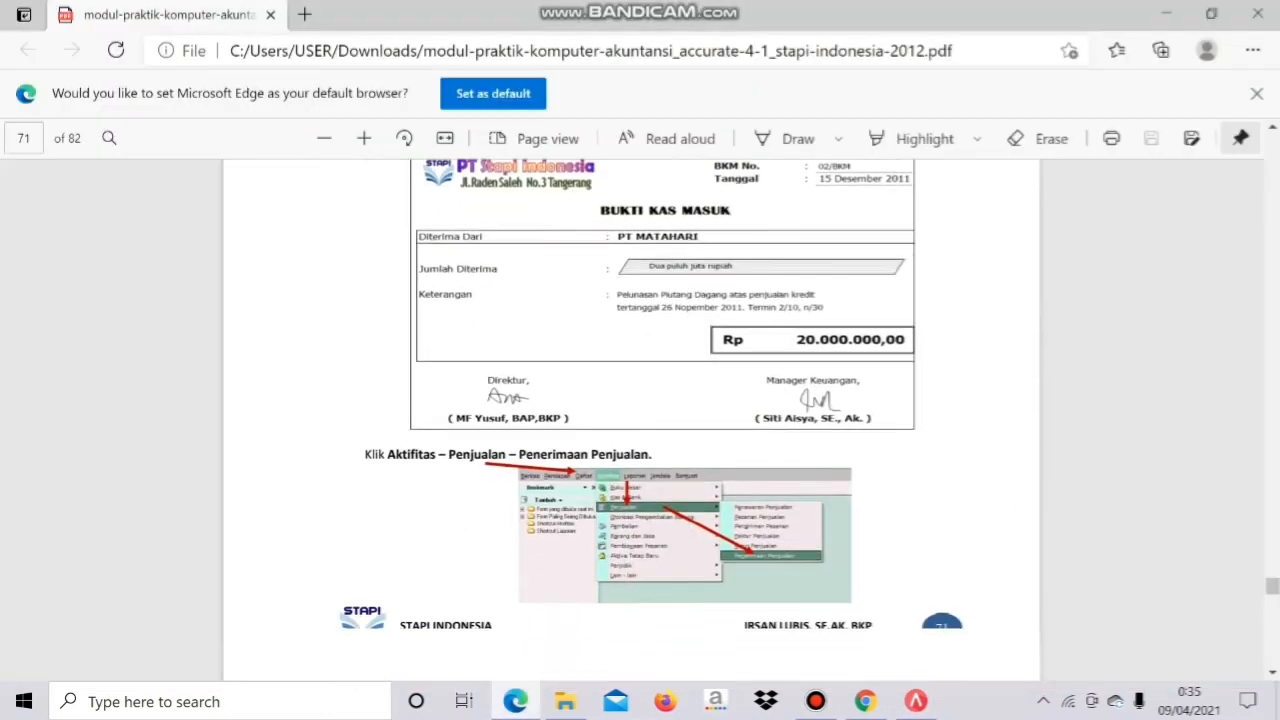
pyautogui.scroll(-10, 640, 420)
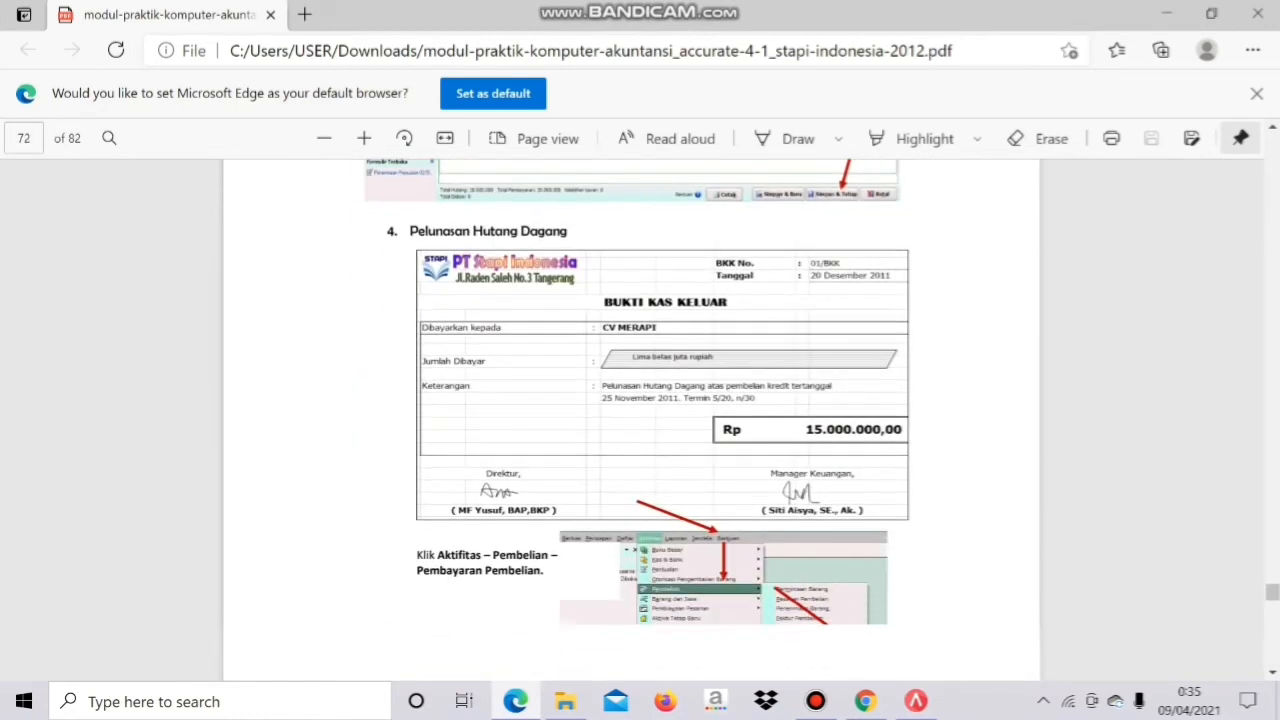
pyautogui.scroll(-1, 640, 420)
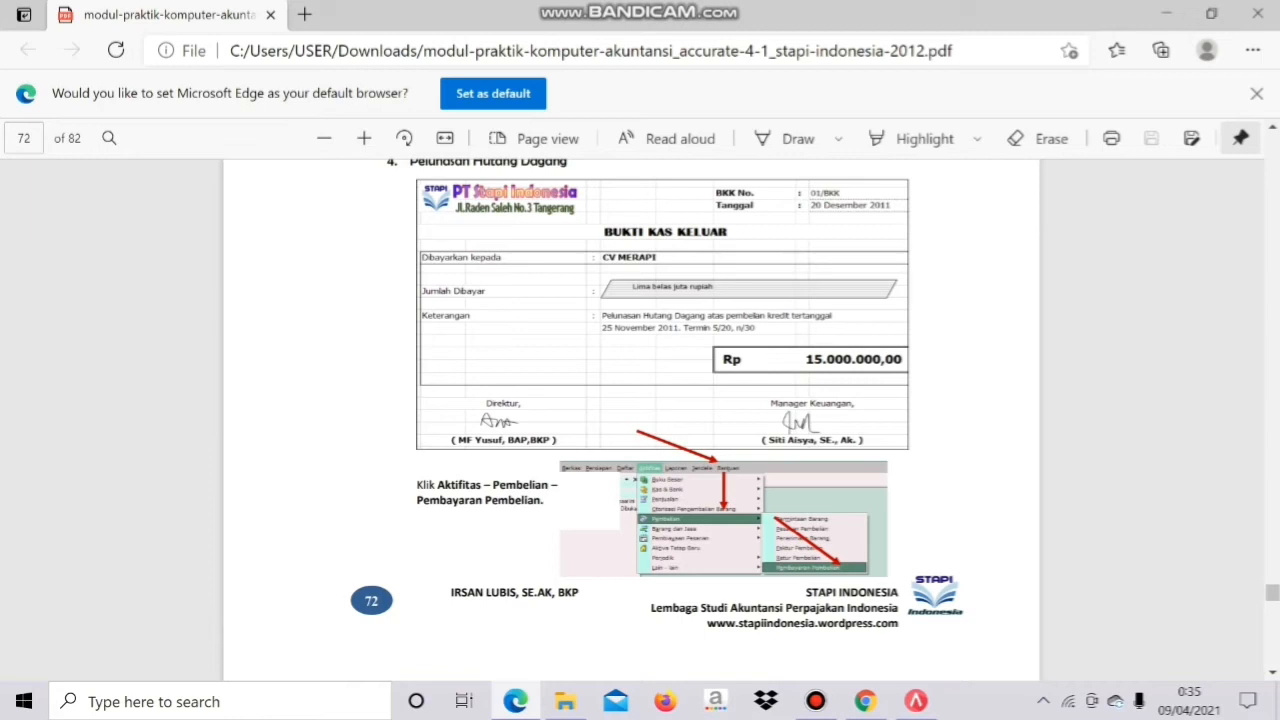
pyautogui.click(916, 701)
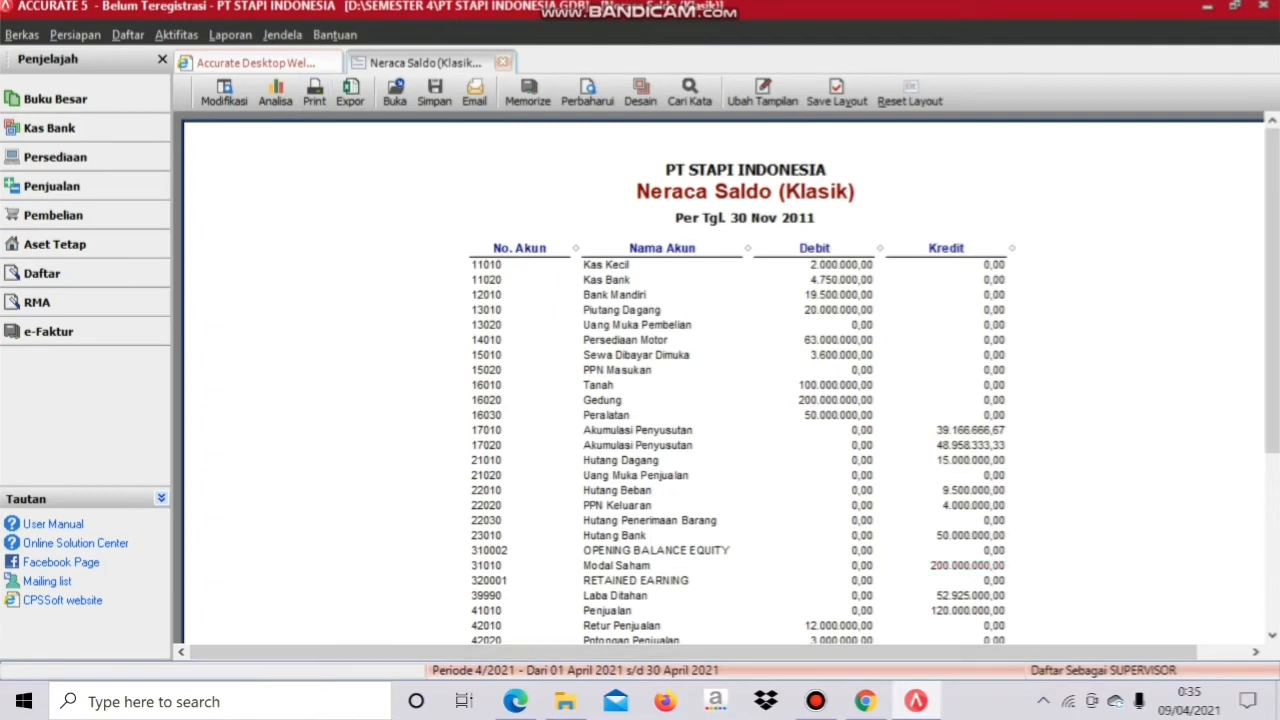
# Step: Start a new purchase payment to vendor CV Merapi with form number 01/BKK
pyautogui.click(176, 34)
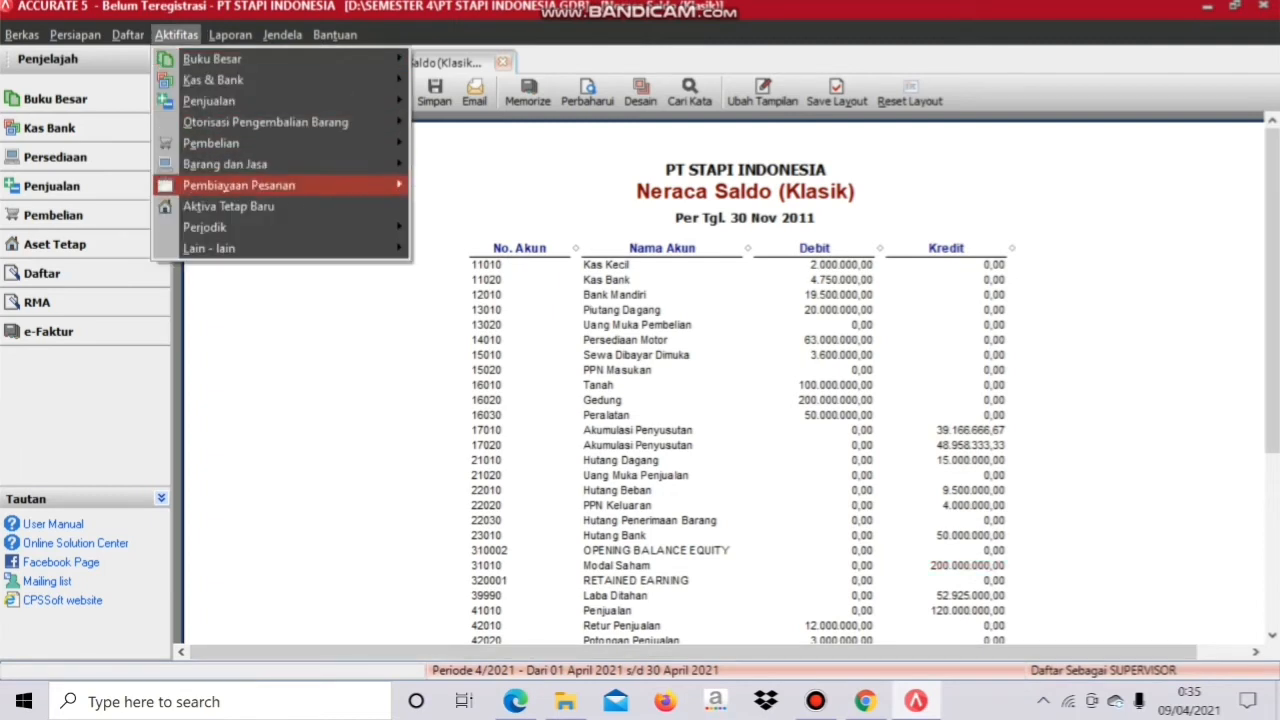
pyautogui.moveTo(211, 143)
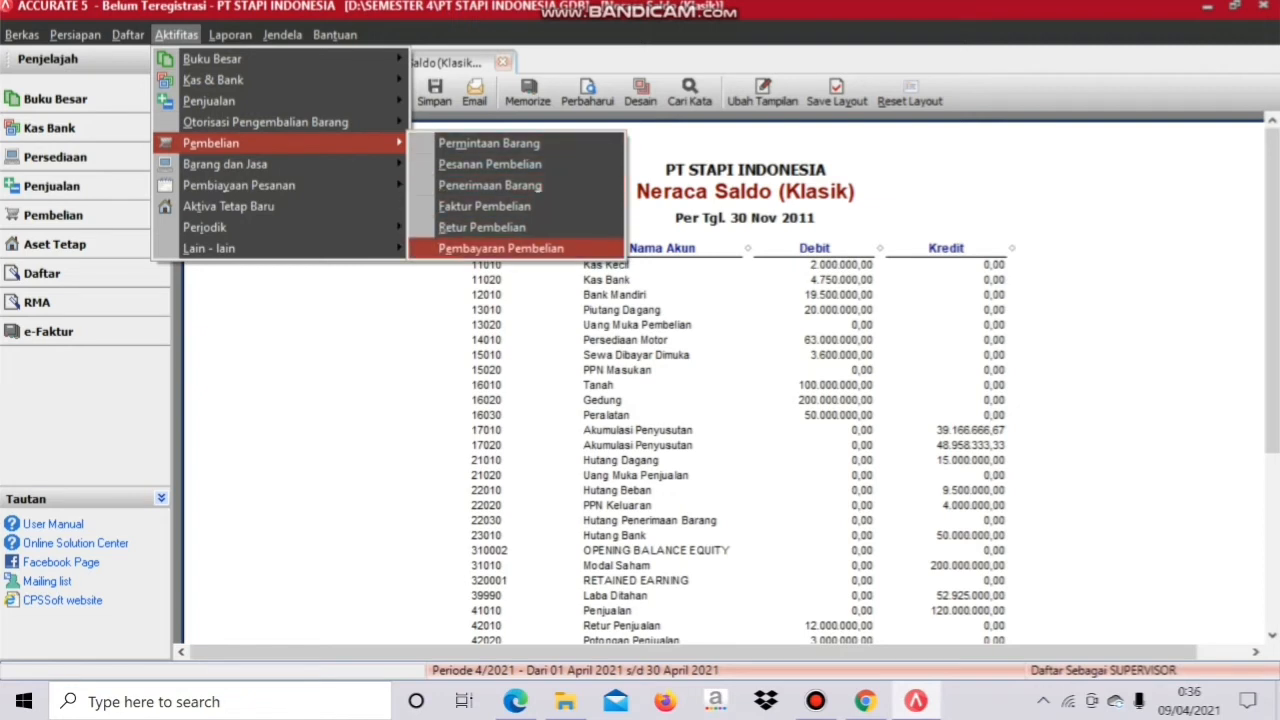
pyautogui.click(500, 248)
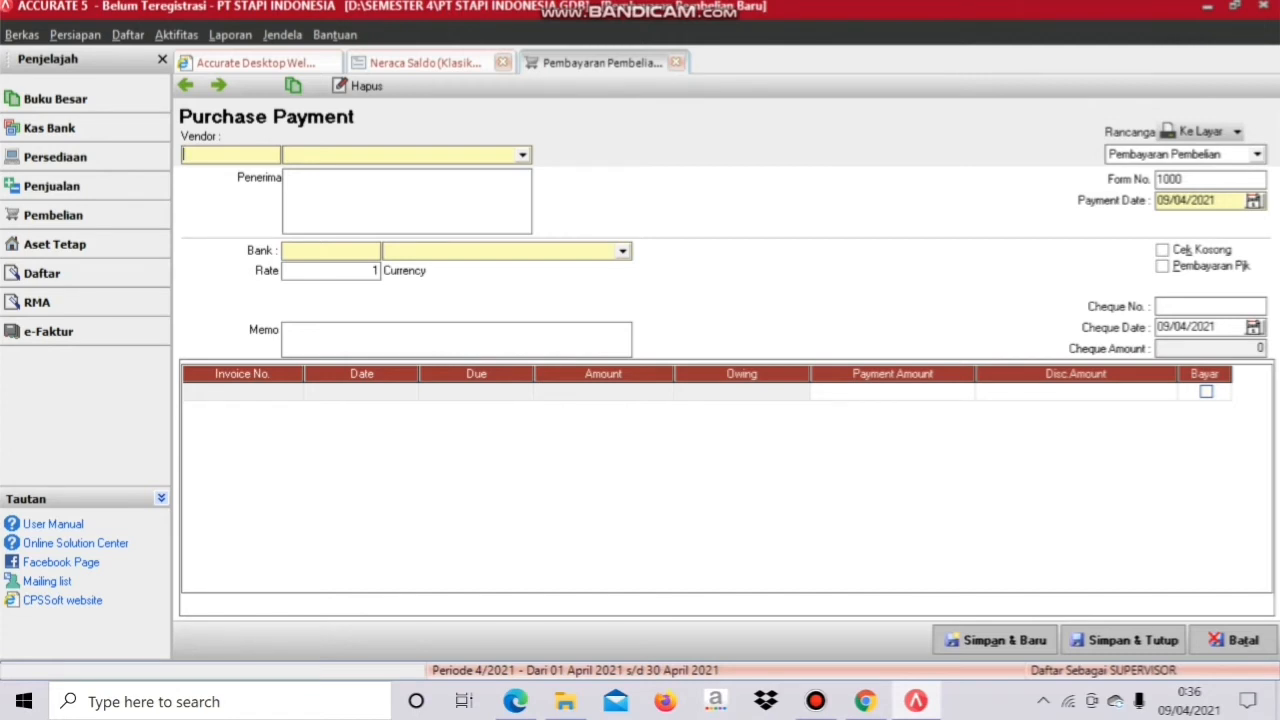
pyautogui.click(522, 155)
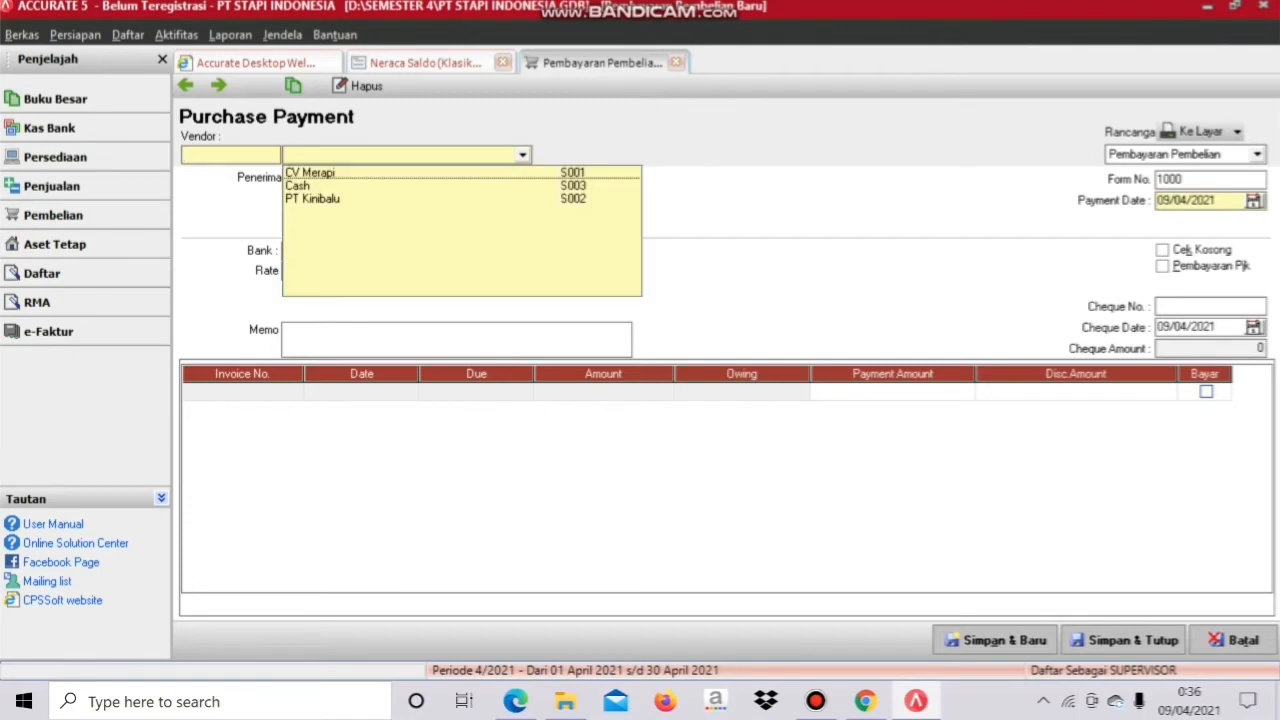
pyautogui.press('Return')
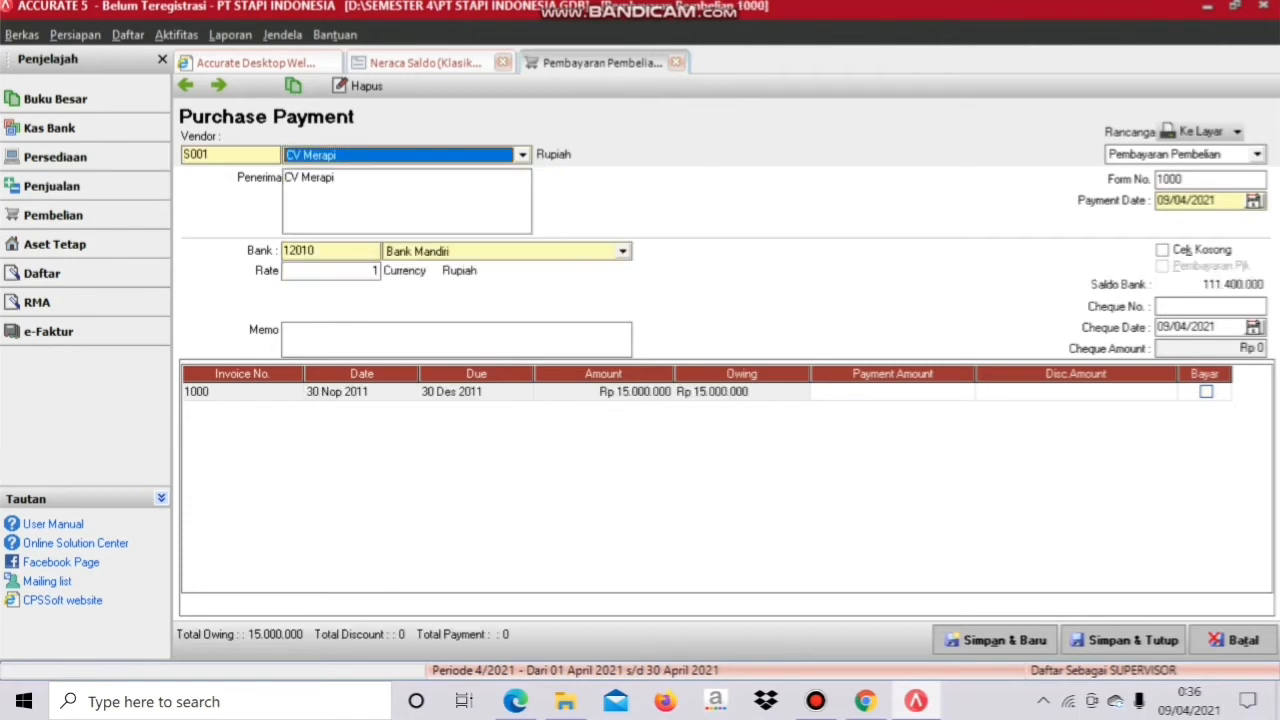
pyautogui.moveTo(1184, 180); pyautogui.dragTo(1155, 180)
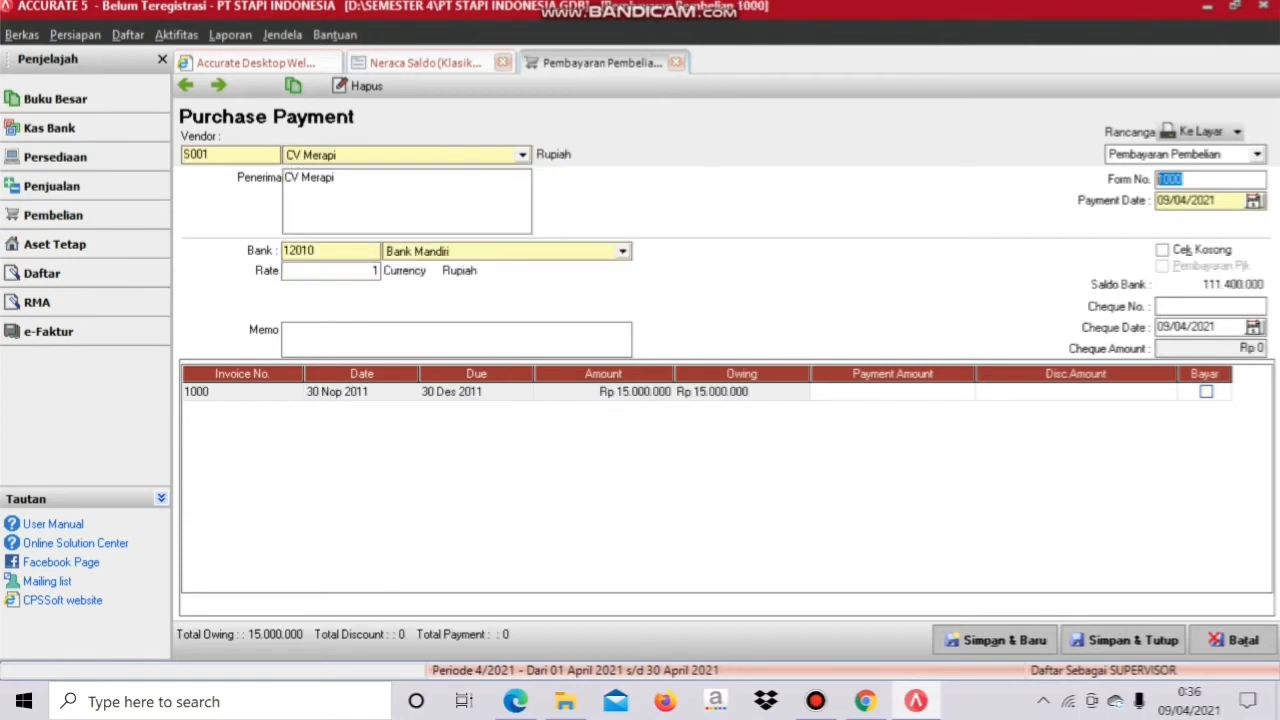
pyautogui.write('01/BKK')
pyautogui.press('BackSpace')
pyautogui.press('BackSpace')
pyautogui.write('KK')
# Step: Set the payment date and cheque date to 20/12/2011 and mark invoice 1000 for payment
pyautogui.click(1216, 201)
pyautogui.moveTo(1216, 200); pyautogui.dragTo(1158, 200)
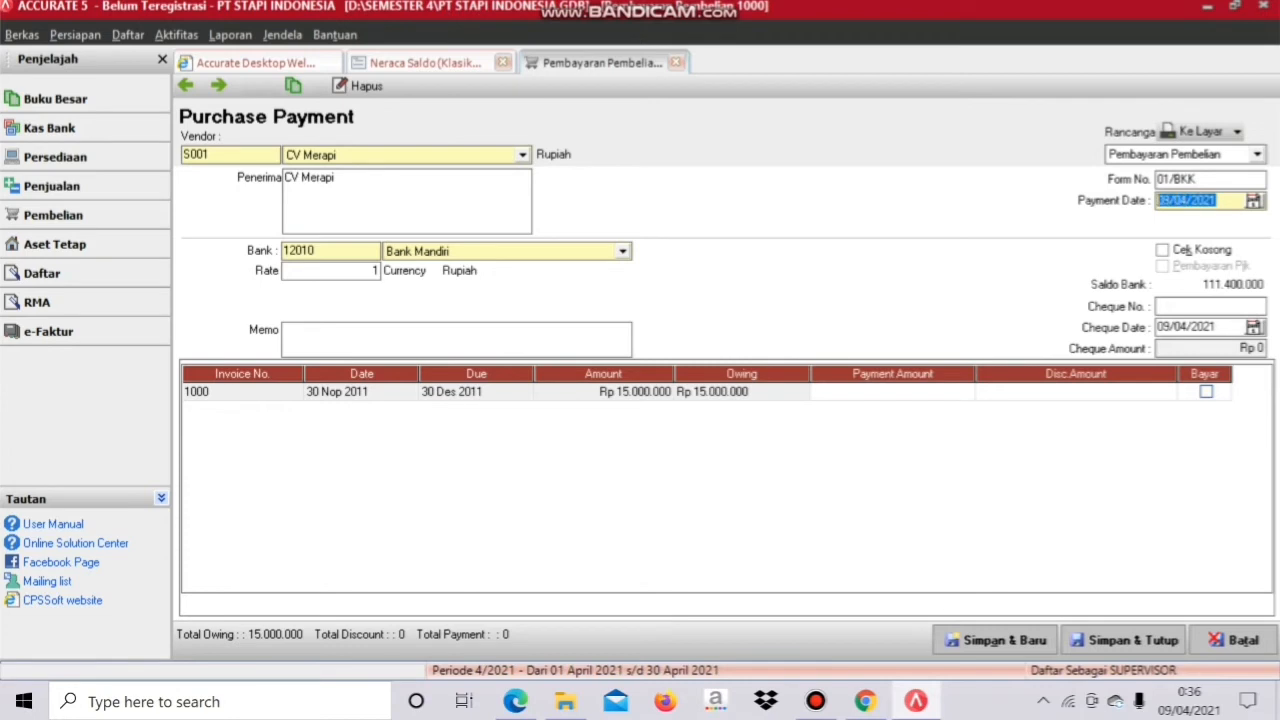
pyautogui.write('20/12/2011')
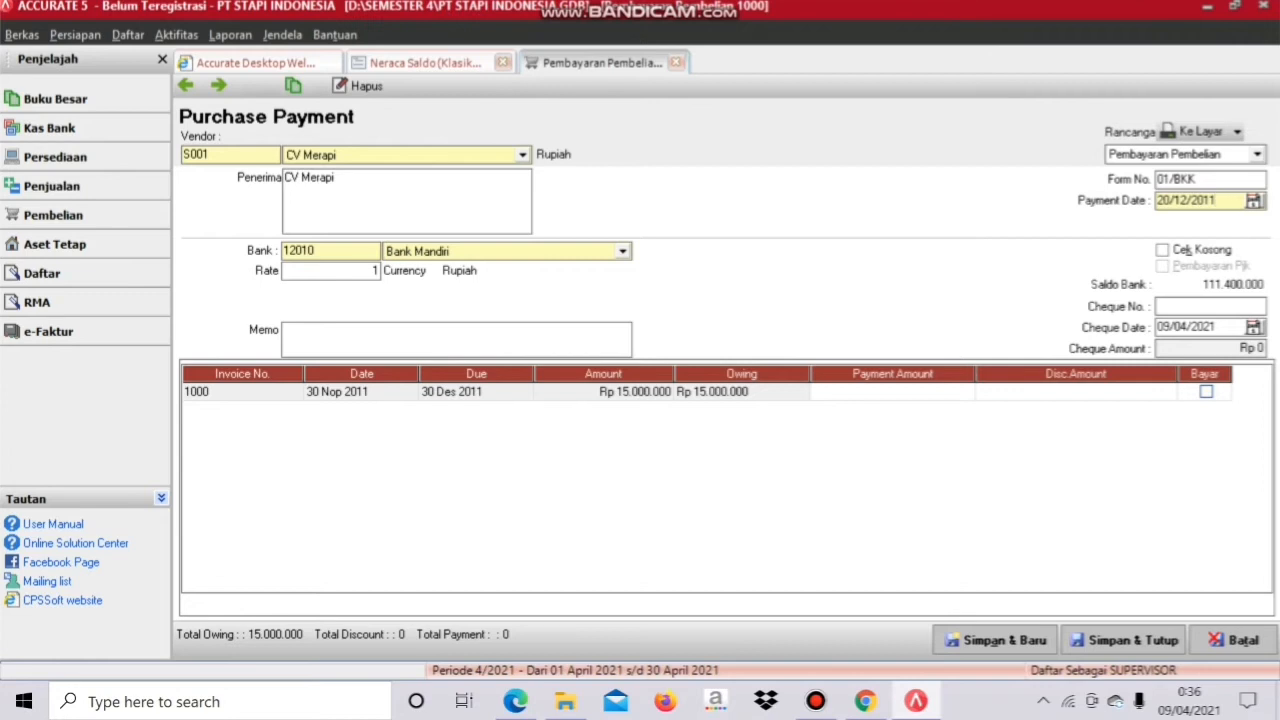
pyautogui.moveTo(1216, 327); pyautogui.dragTo(1158, 327)
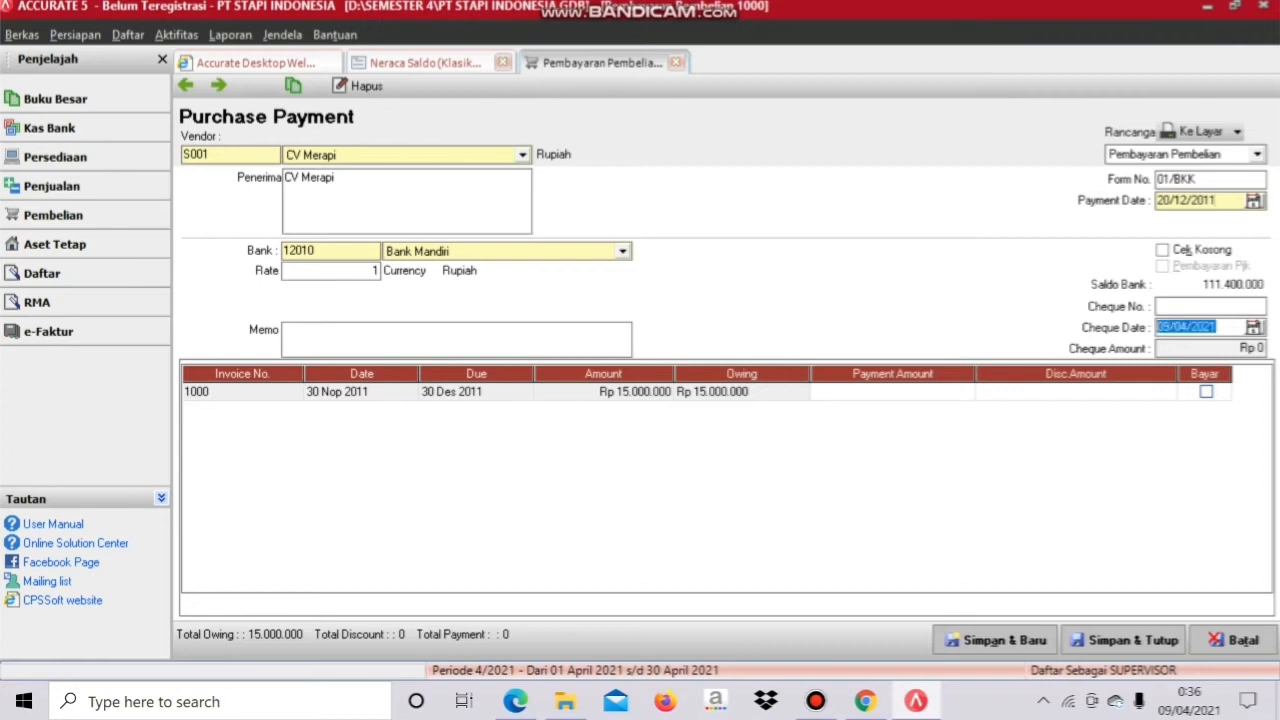
pyautogui.write('20/12/')
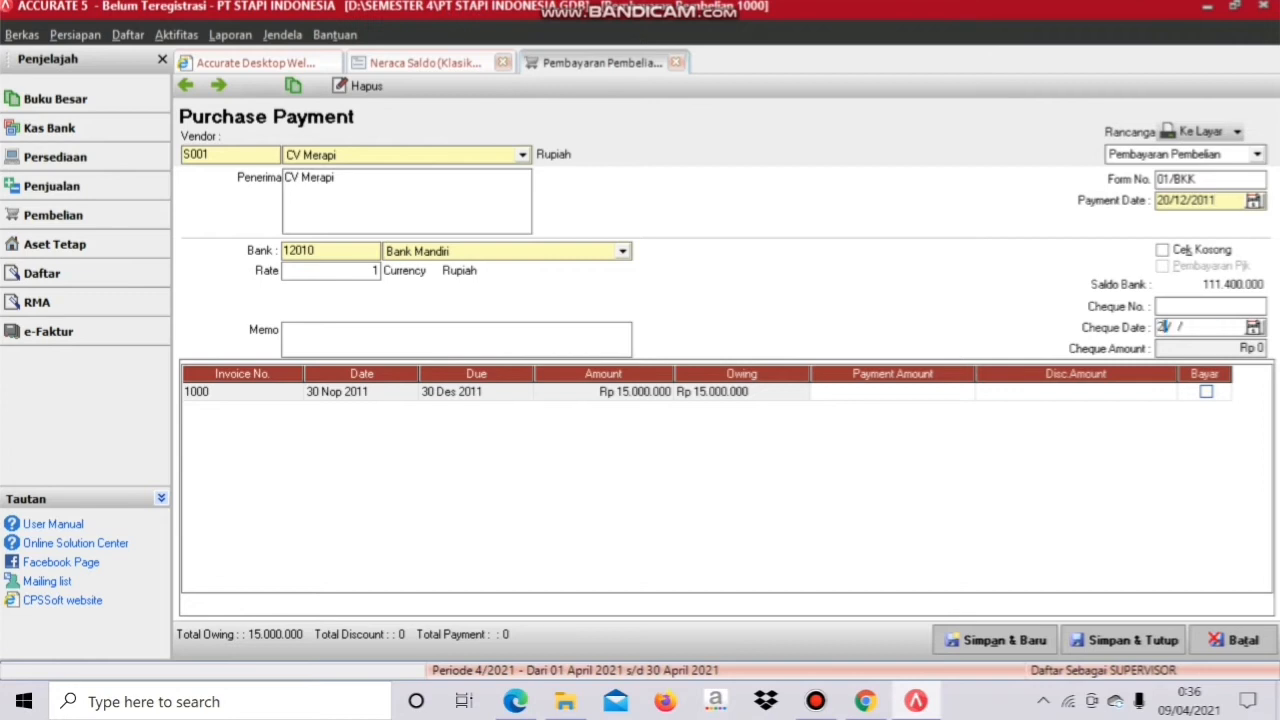
pyautogui.write('2011')
pyautogui.press('Tab')
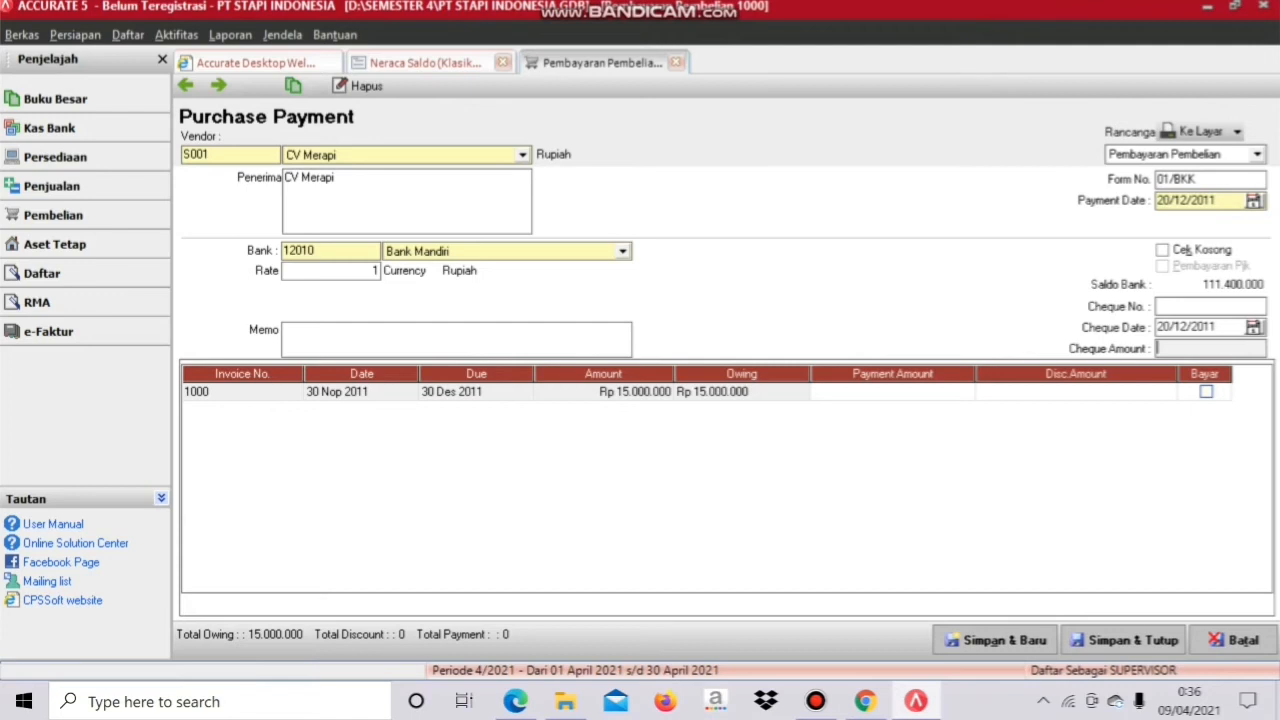
pyautogui.click(1206, 392)
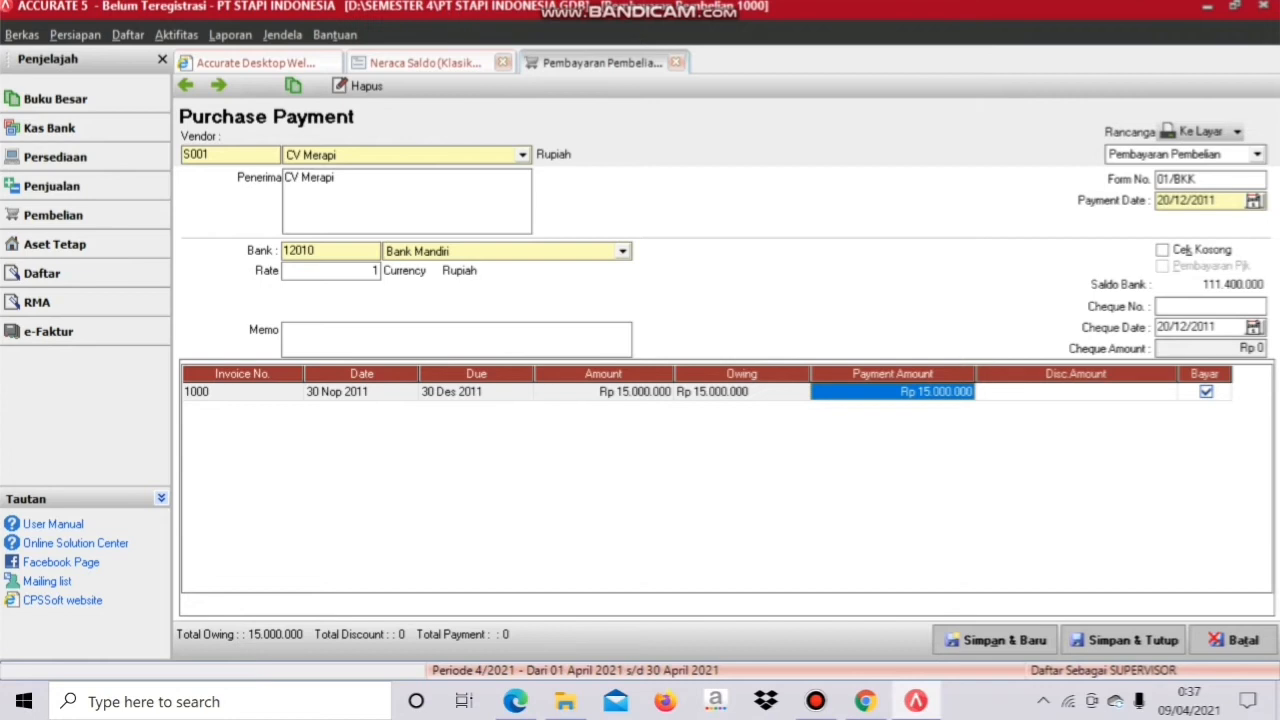
# Step: Commit the Rp 15.000.000 payment for invoice 1000, then save and close purchase payment 01/BKK
pyautogui.click(1210, 348)
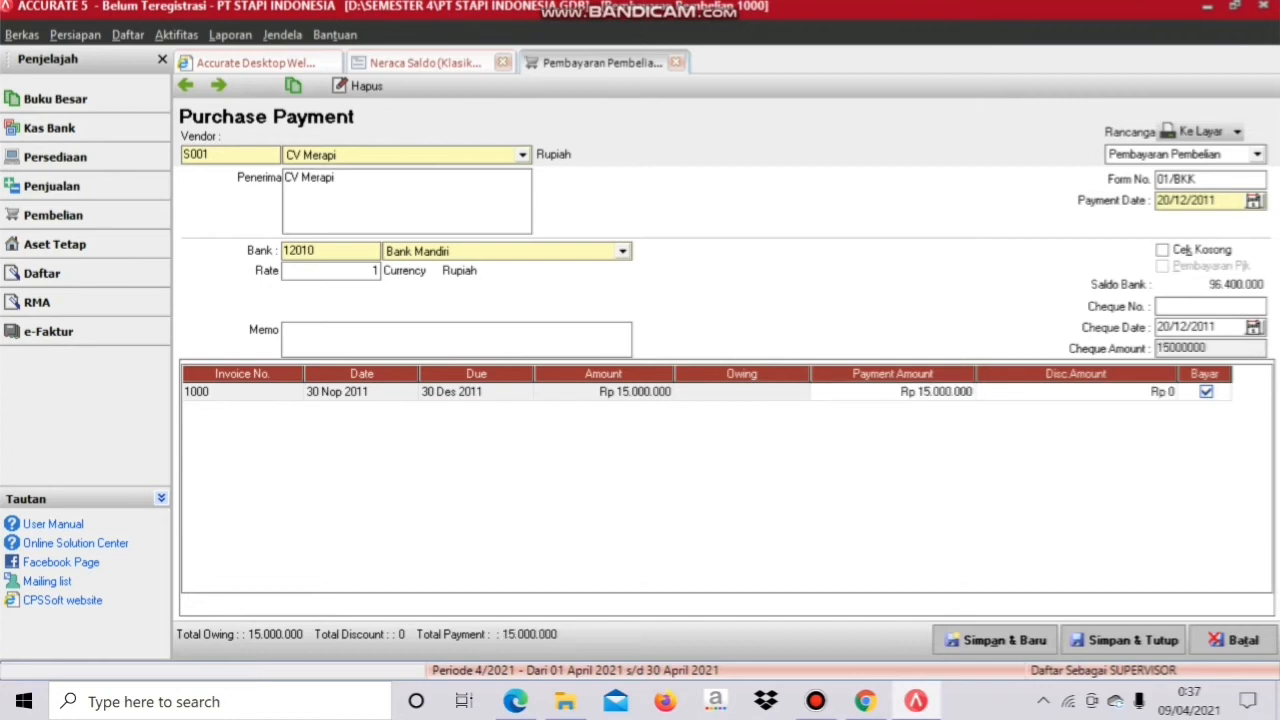
pyautogui.click(361, 392)
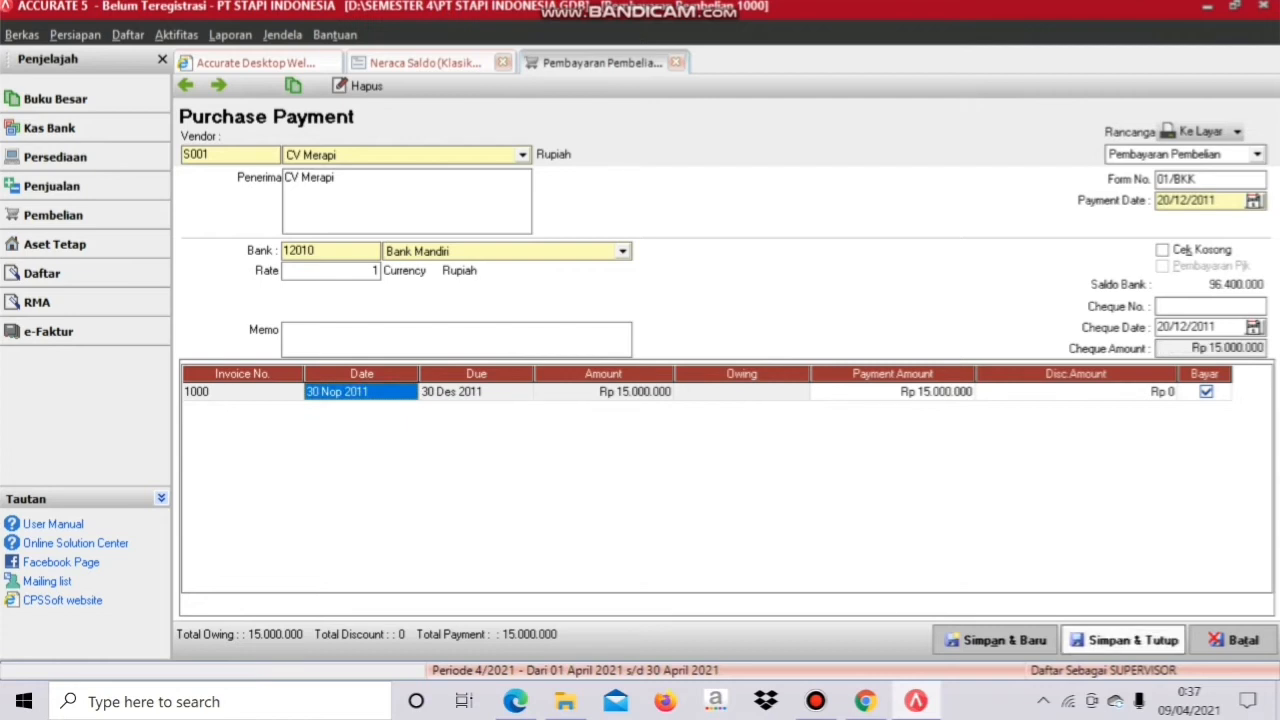
pyautogui.click(1125, 640)
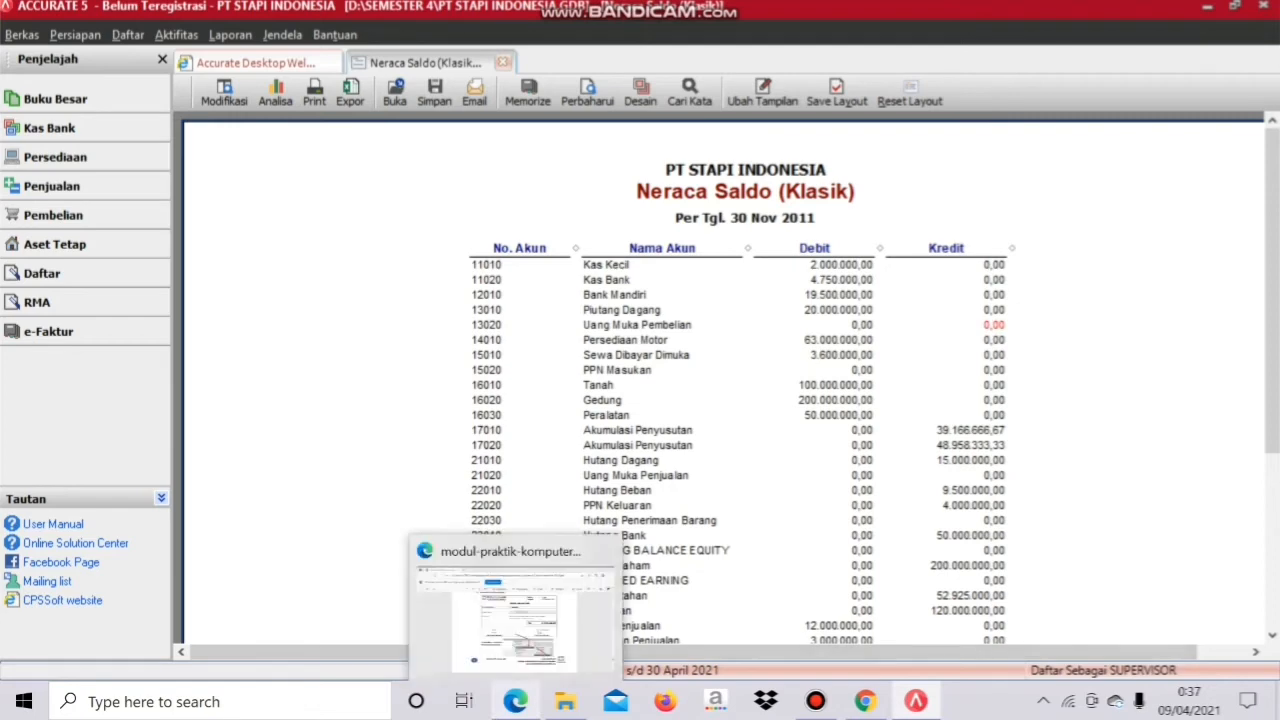
pyautogui.click(515, 701)
pyautogui.scroll(-10, 630, 400)
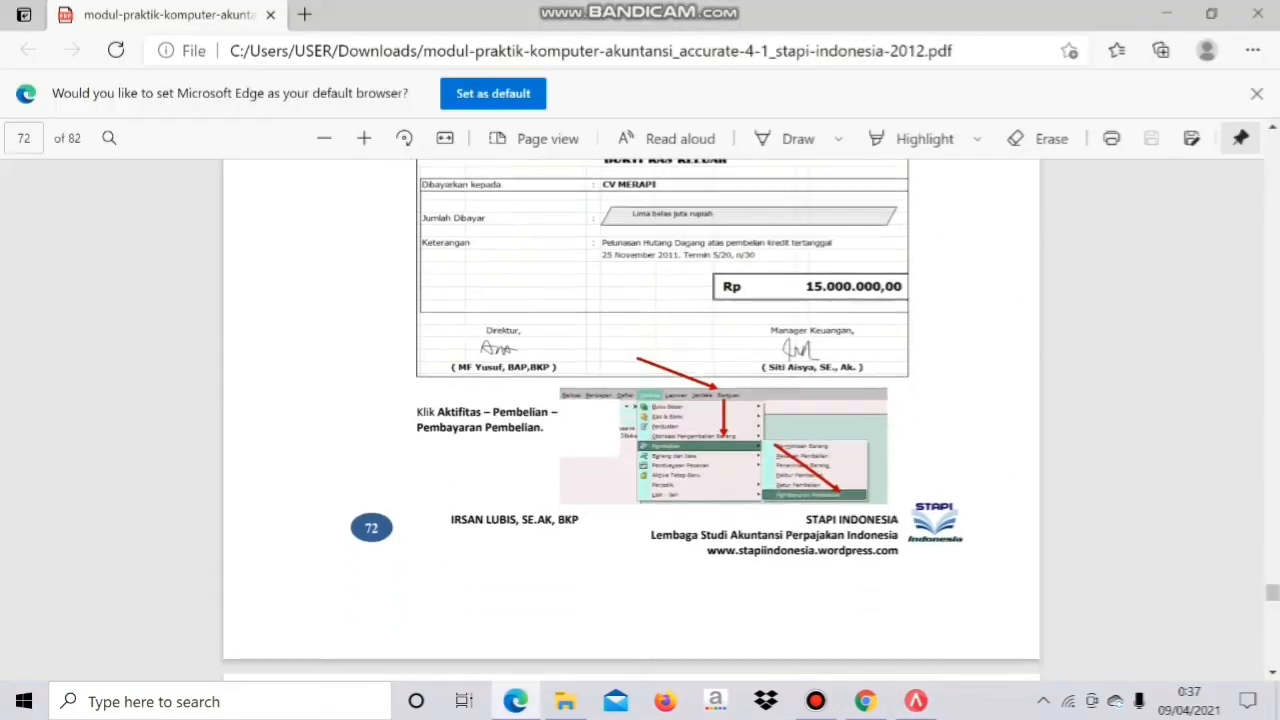
pyautogui.scroll(-1, 630, 400)
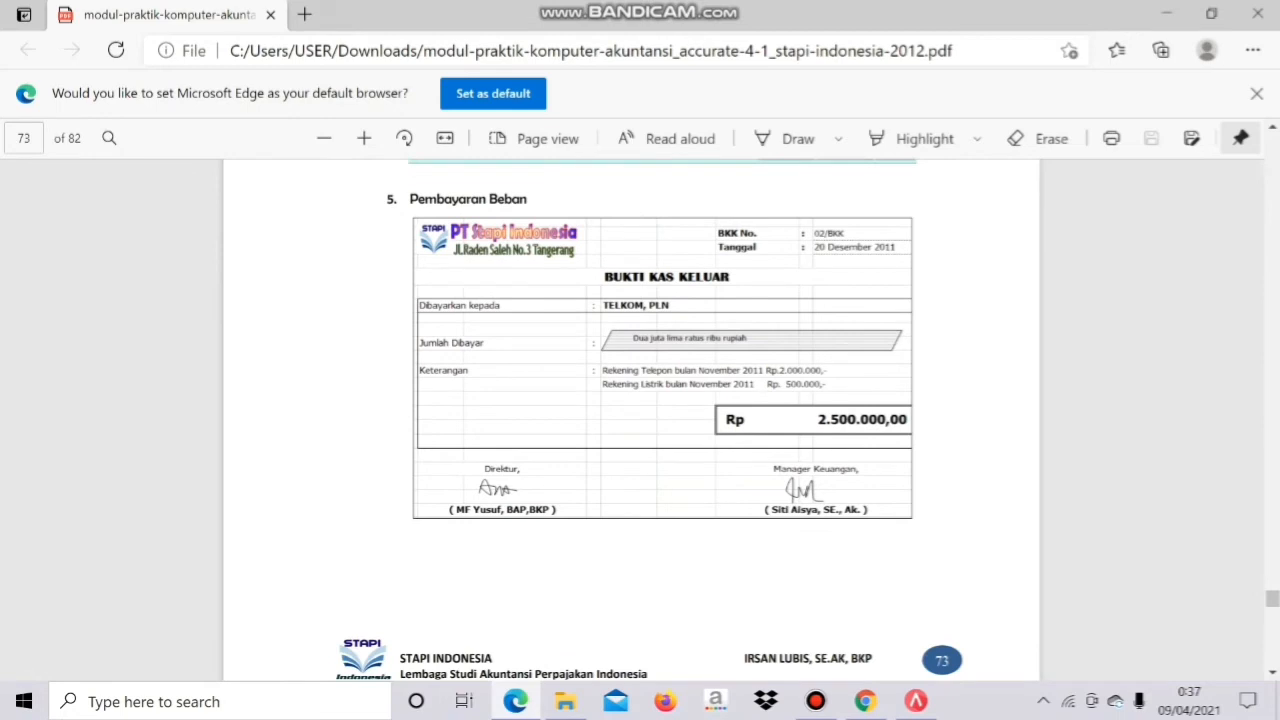
pyautogui.moveTo(916, 700)
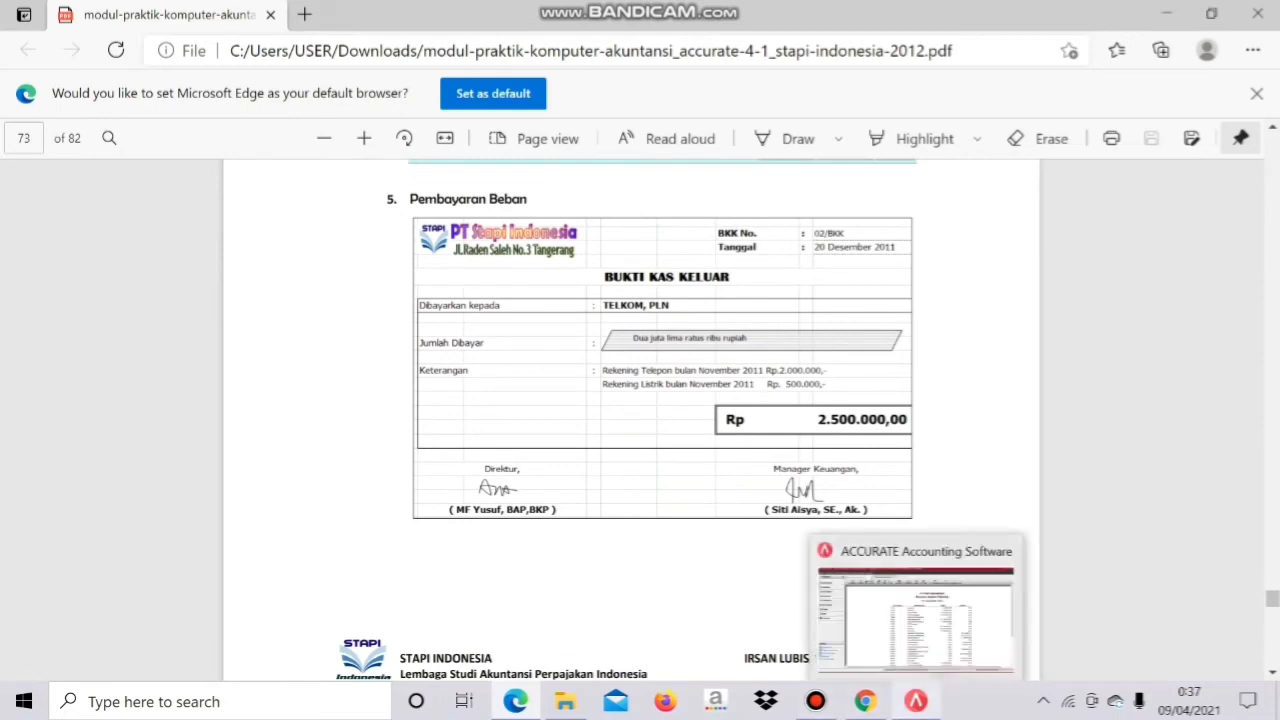
pyautogui.click(915, 615)
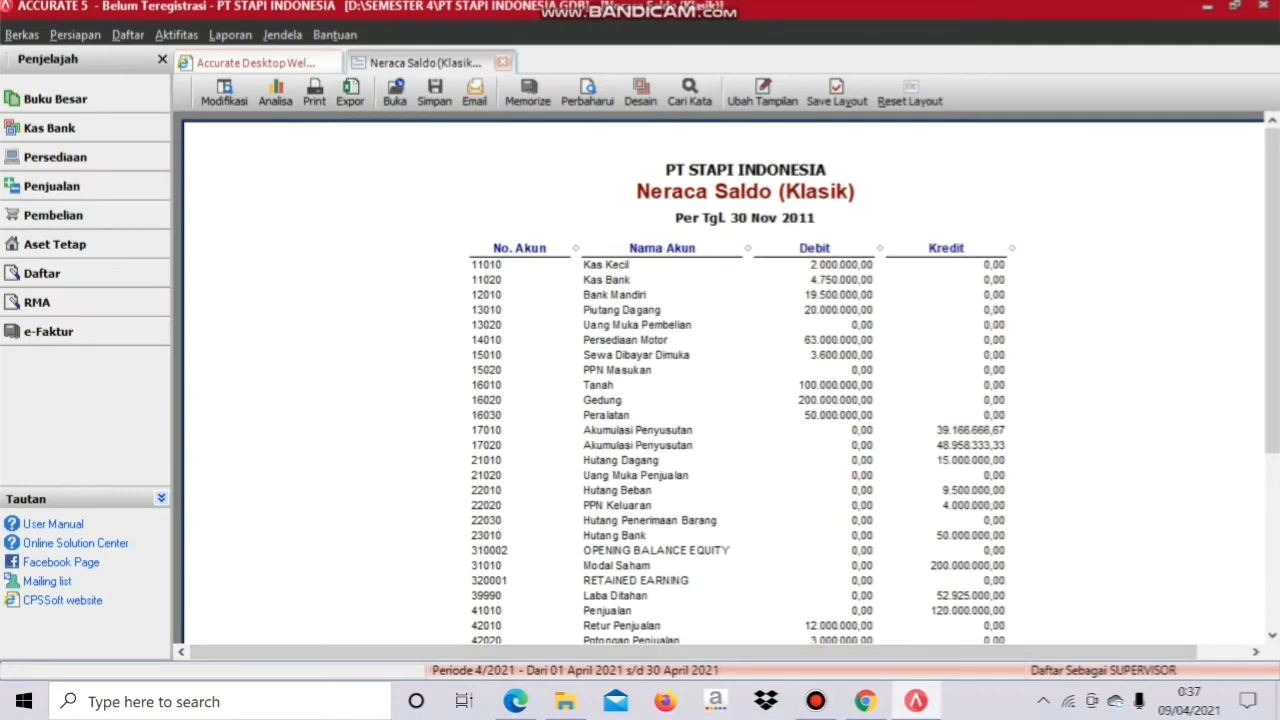
# Step: Start a new cash and bank payment from Bank Mandiri with voucher number 02/BKK
pyautogui.click(176, 34)
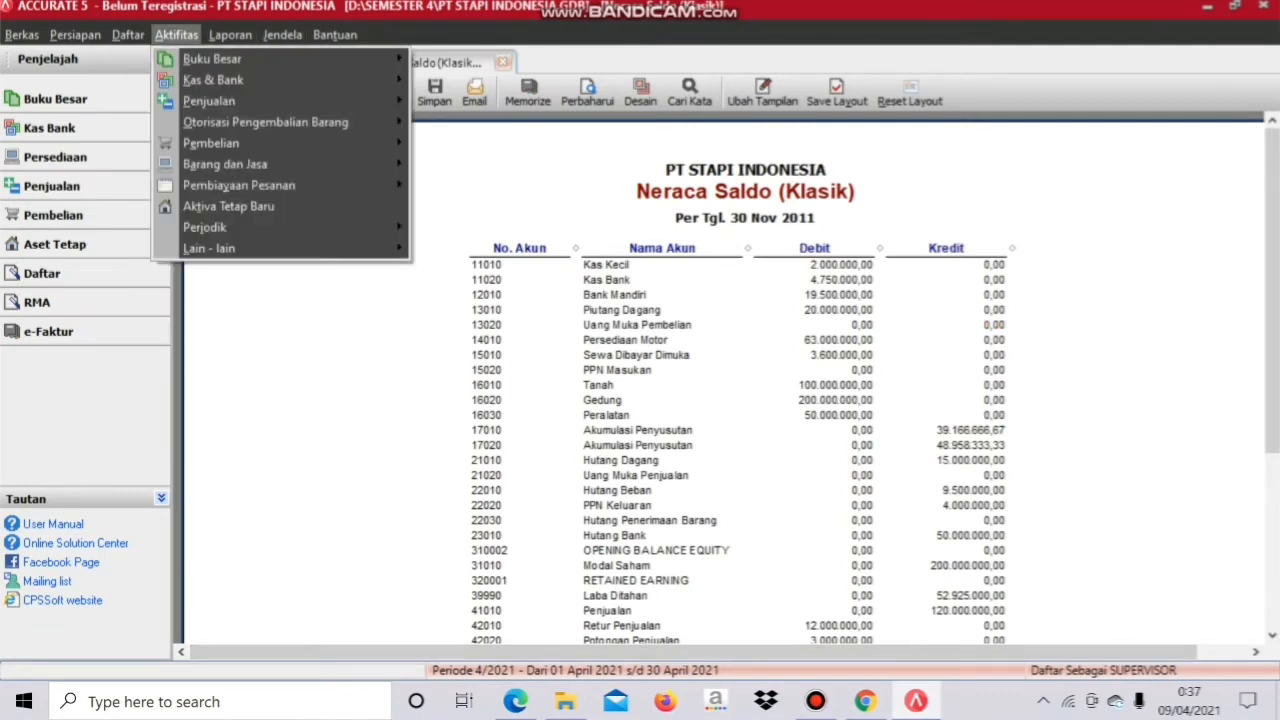
pyautogui.moveTo(212, 80)
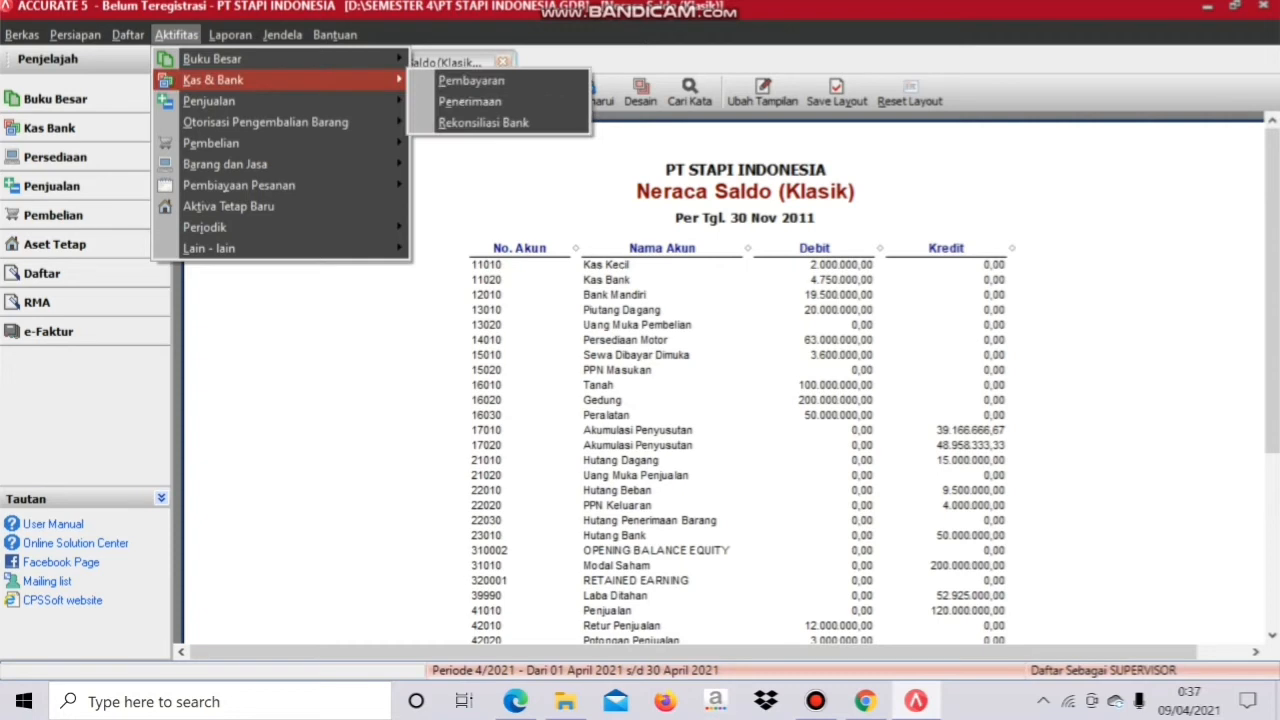
pyautogui.click(470, 80)
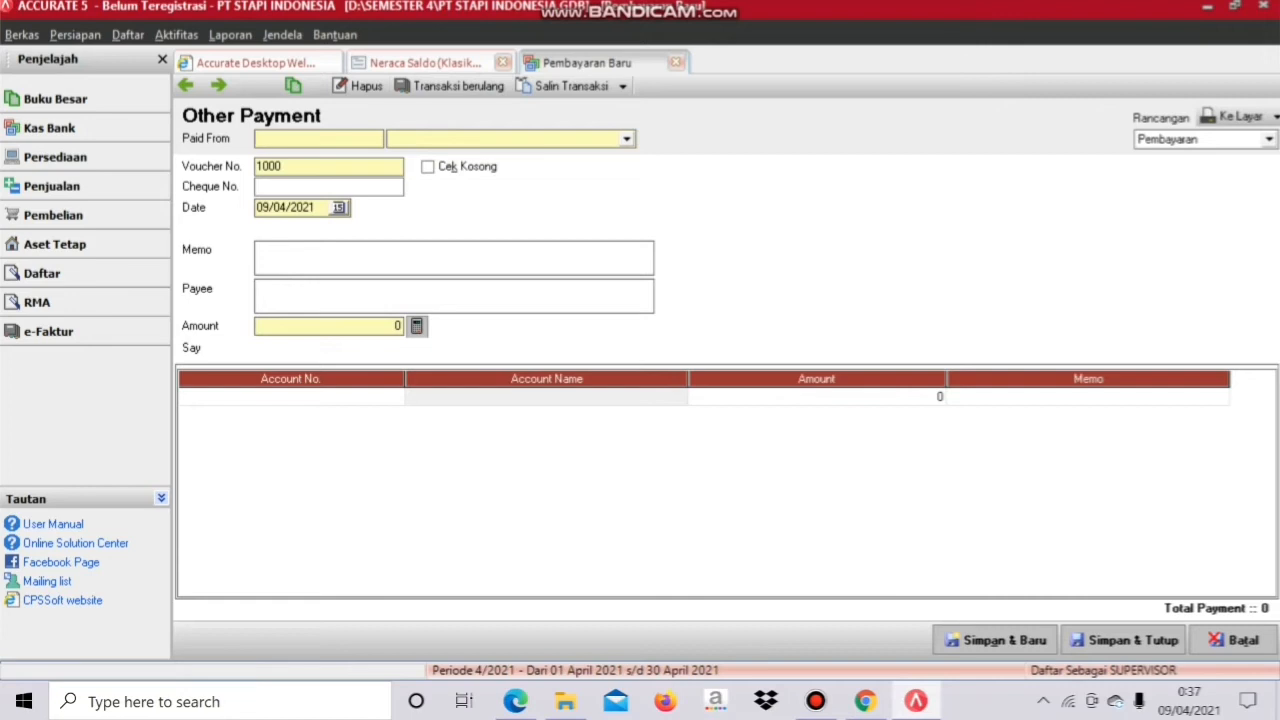
pyautogui.click(627, 139)
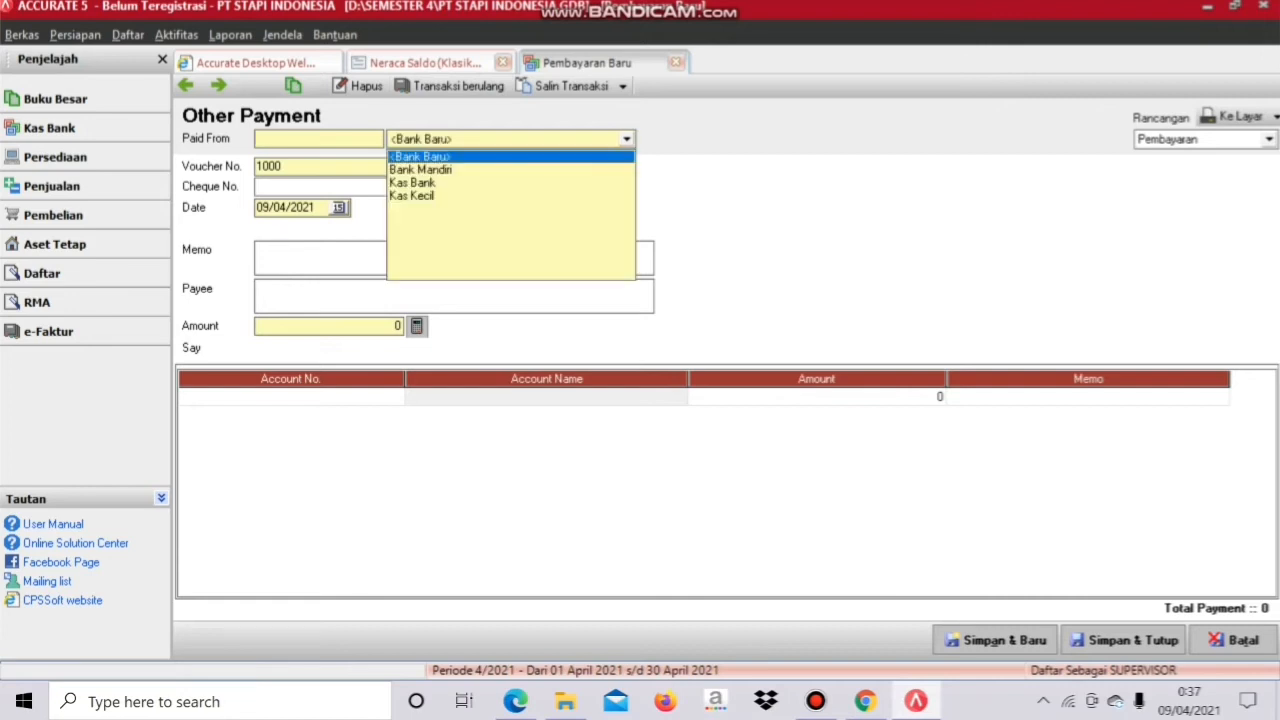
pyautogui.click(421, 170)
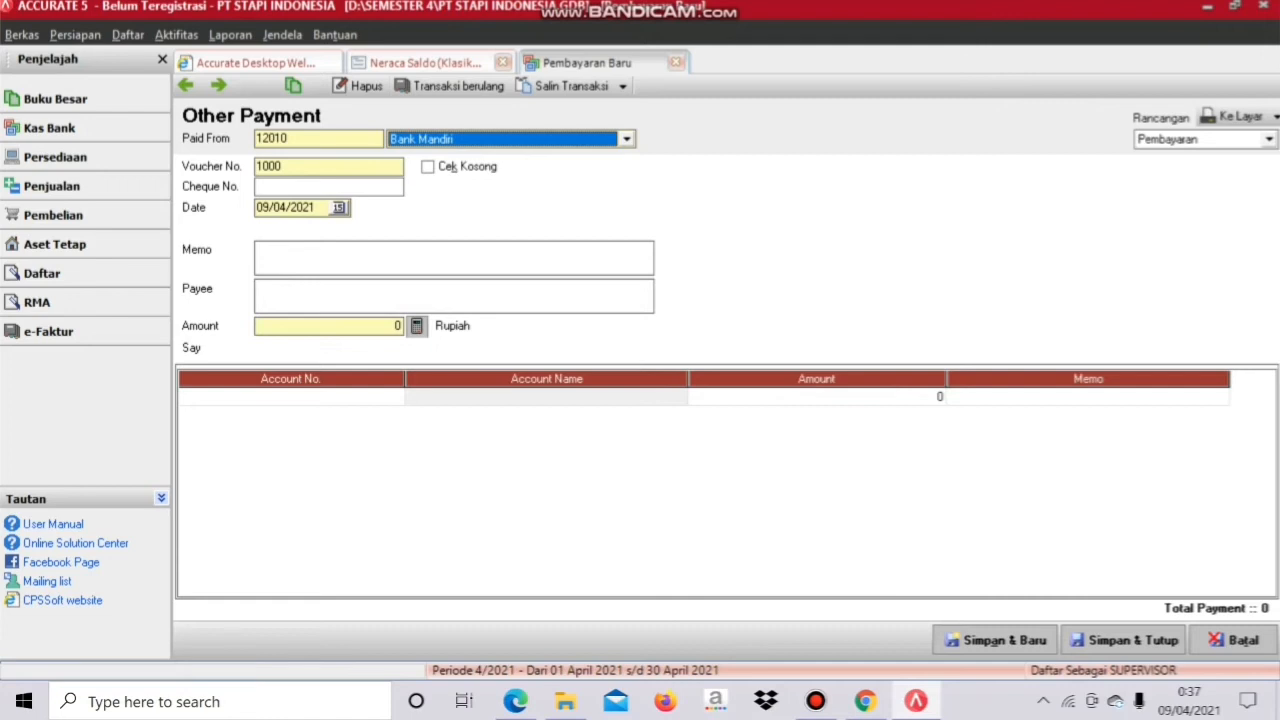
pyautogui.press('Tab')
pyautogui.write('02')
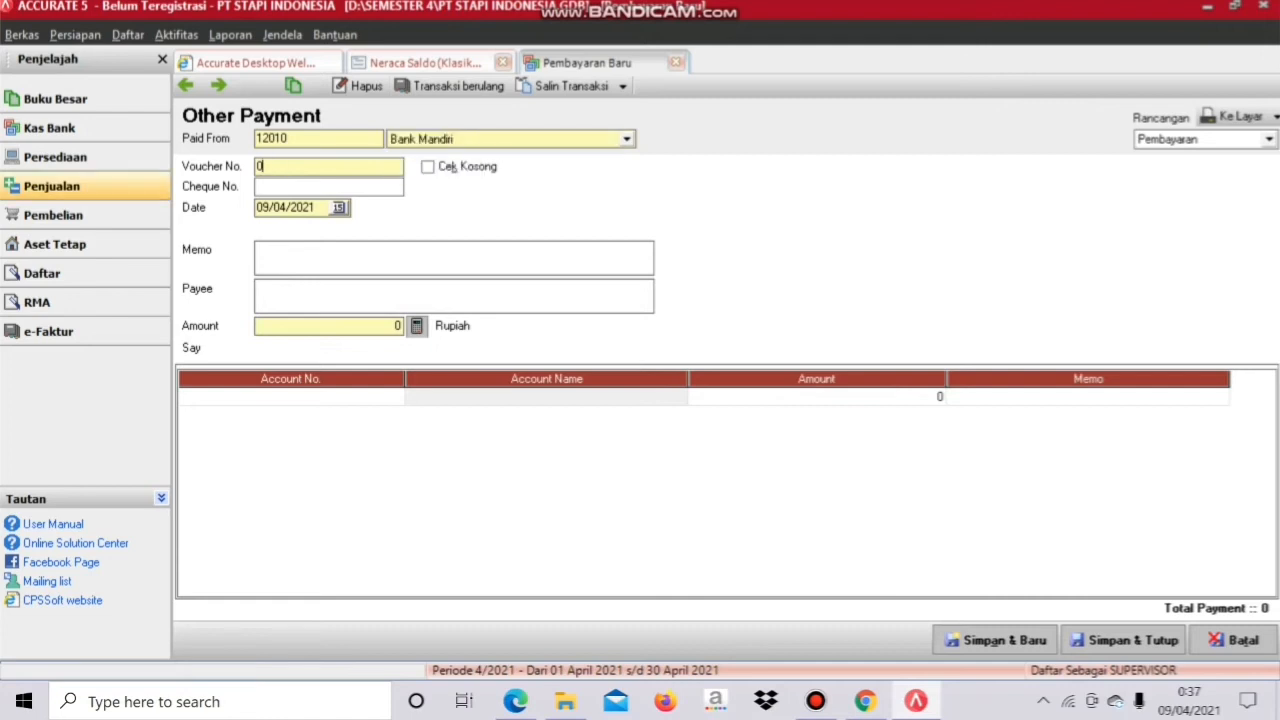
pyautogui.write('/BKK')
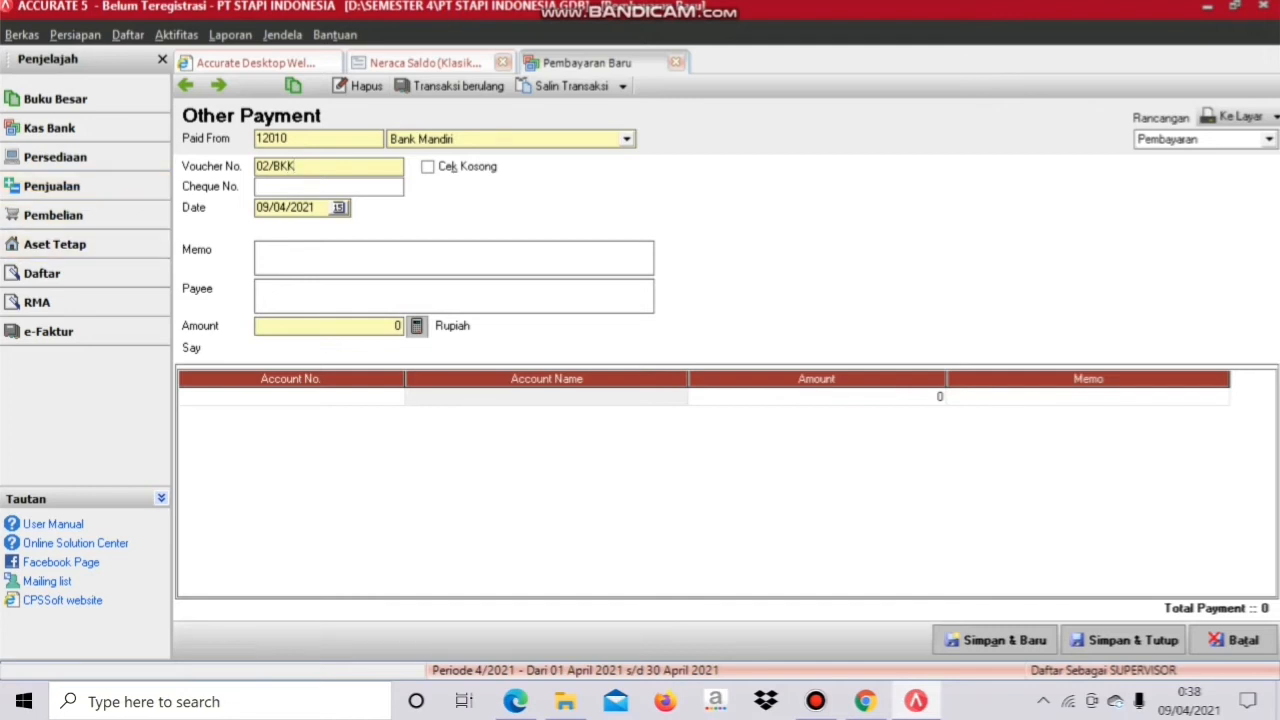
# Step: Date it 20/12/2011, memo 'Bayar rekening telepon & listrik bulan November 2011', amount 2500000
pyautogui.moveTo(316, 208); pyautogui.dragTo(256, 208)
pyautogui.write('20/12/2011')
pyautogui.click(258, 250)
pyautogui.press('capslock')
pyautogui.write('Ba')
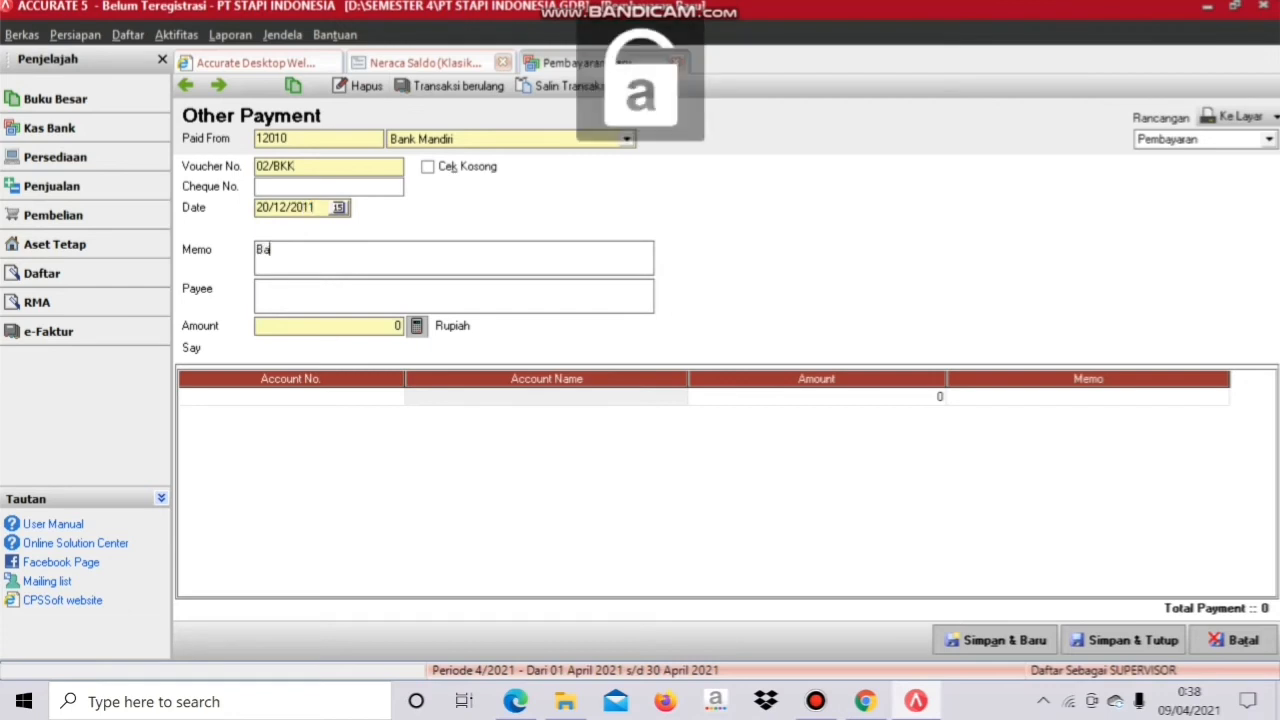
pyautogui.write('yar reke')
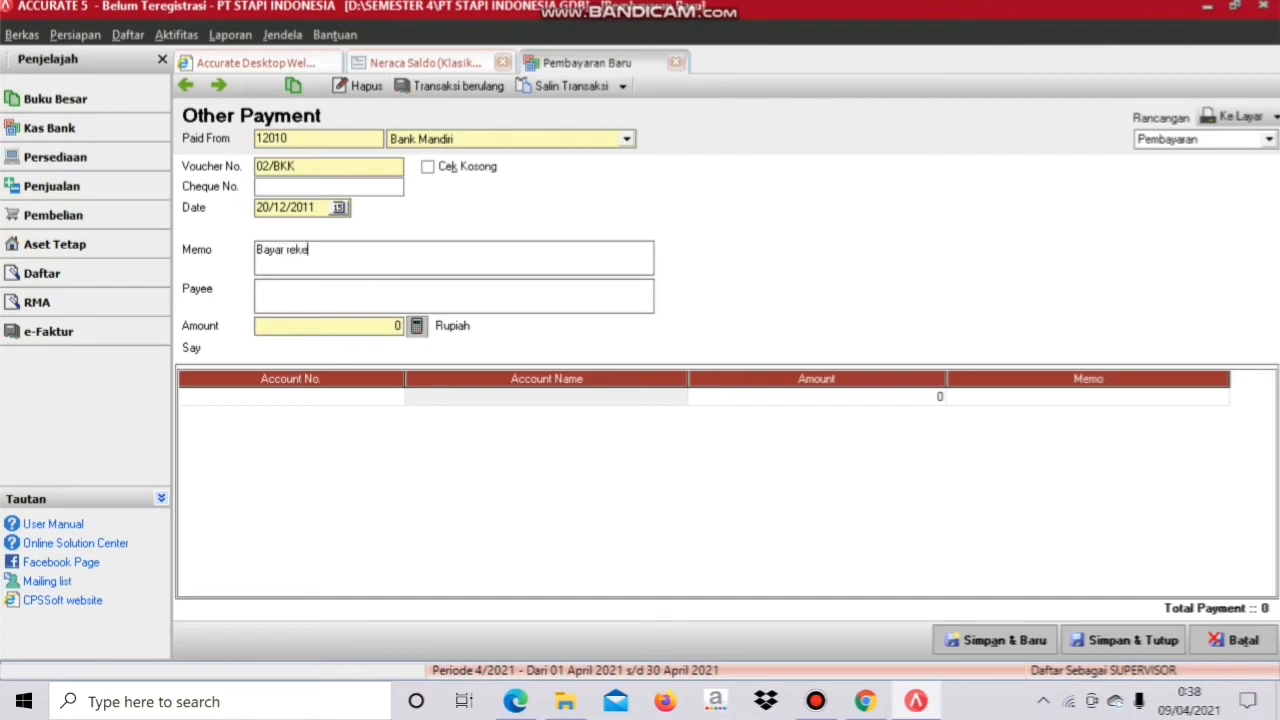
pyautogui.write('ning telepon & list')
pyautogui.press('BackSpace')
pyautogui.write('trik ')
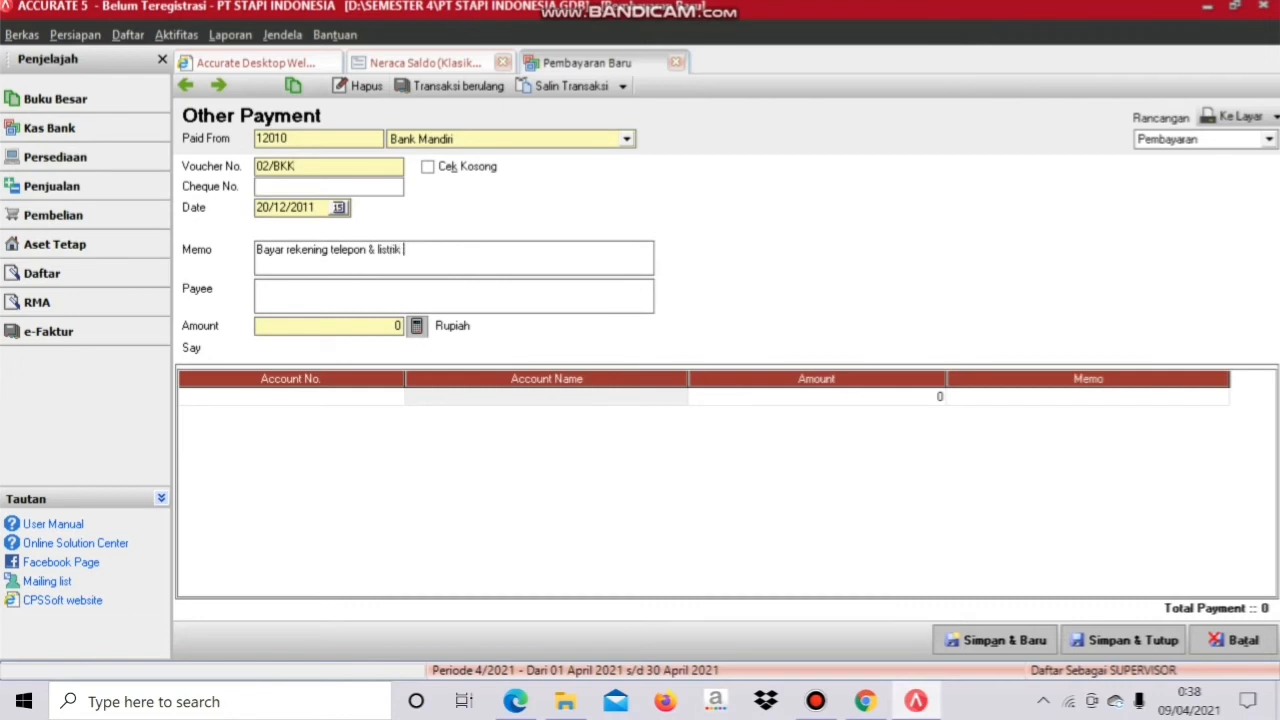
pyautogui.write('bulan November 2011')
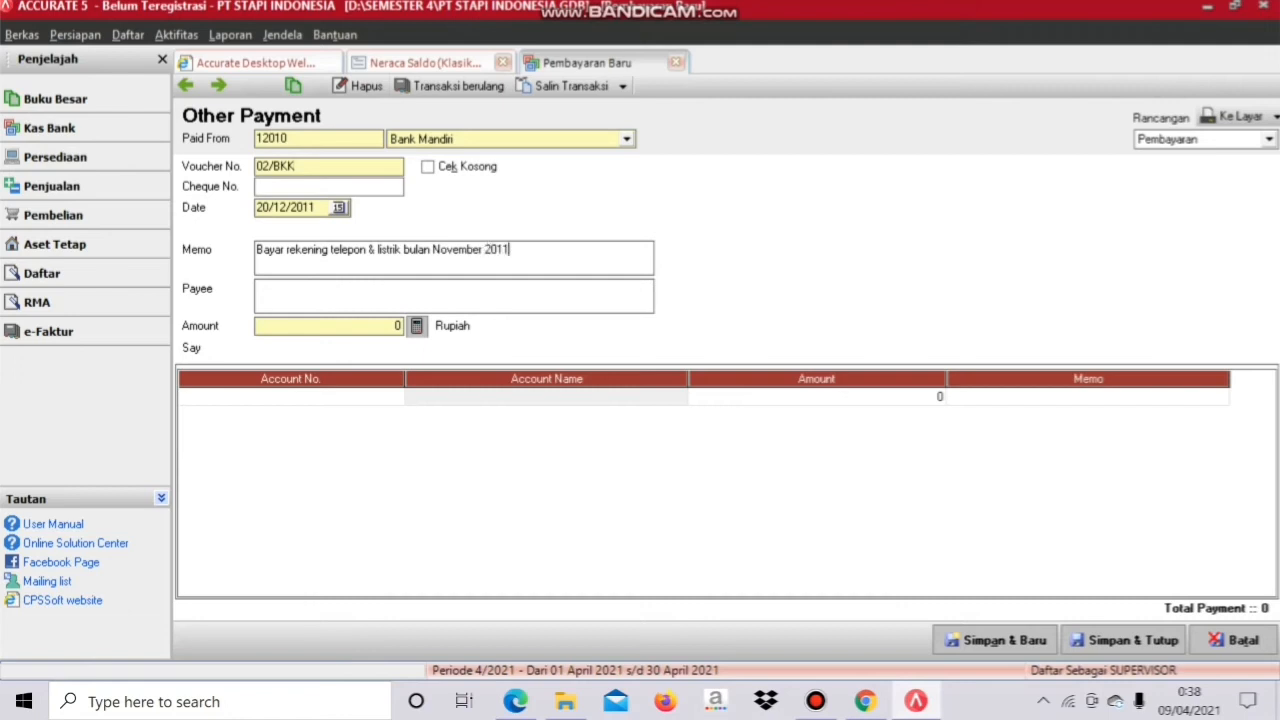
pyautogui.click(320, 326)
pyautogui.write('2500000')
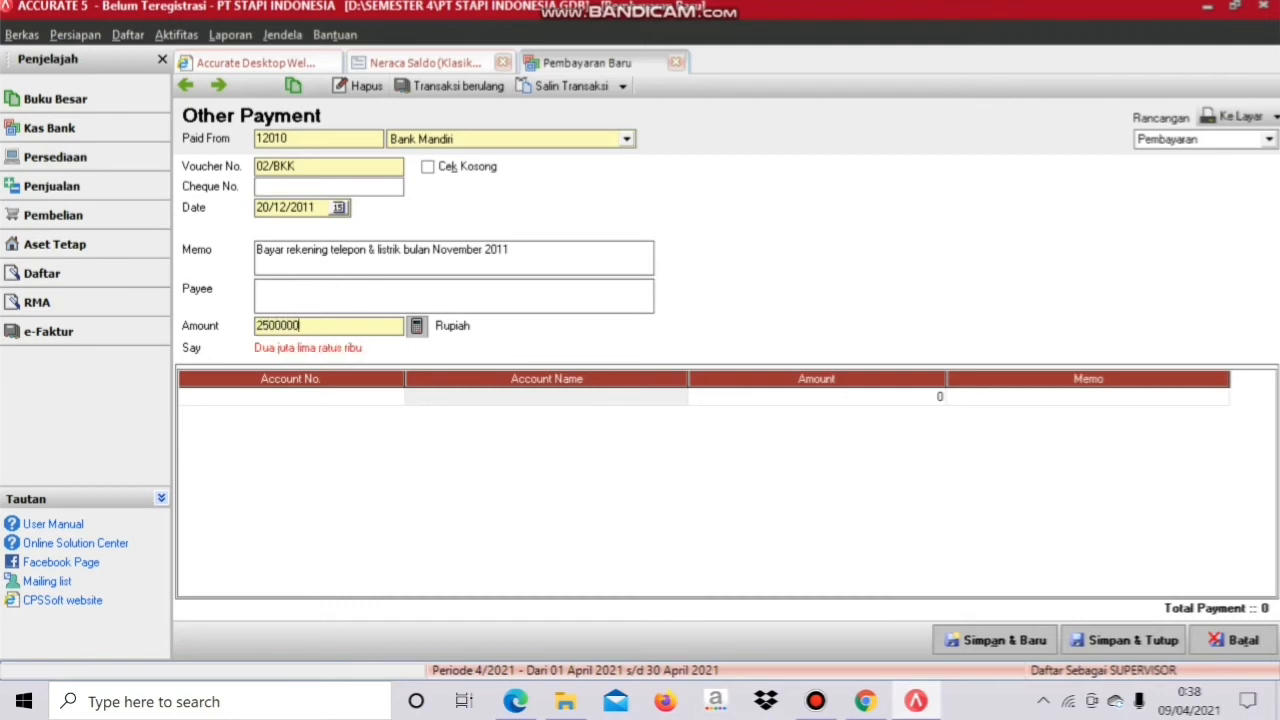
pyautogui.press('Tab')
# Step: Assign account 22010 Hutang Beban to the first payment line for Rp 2.500.000
pyautogui.click(396, 397)
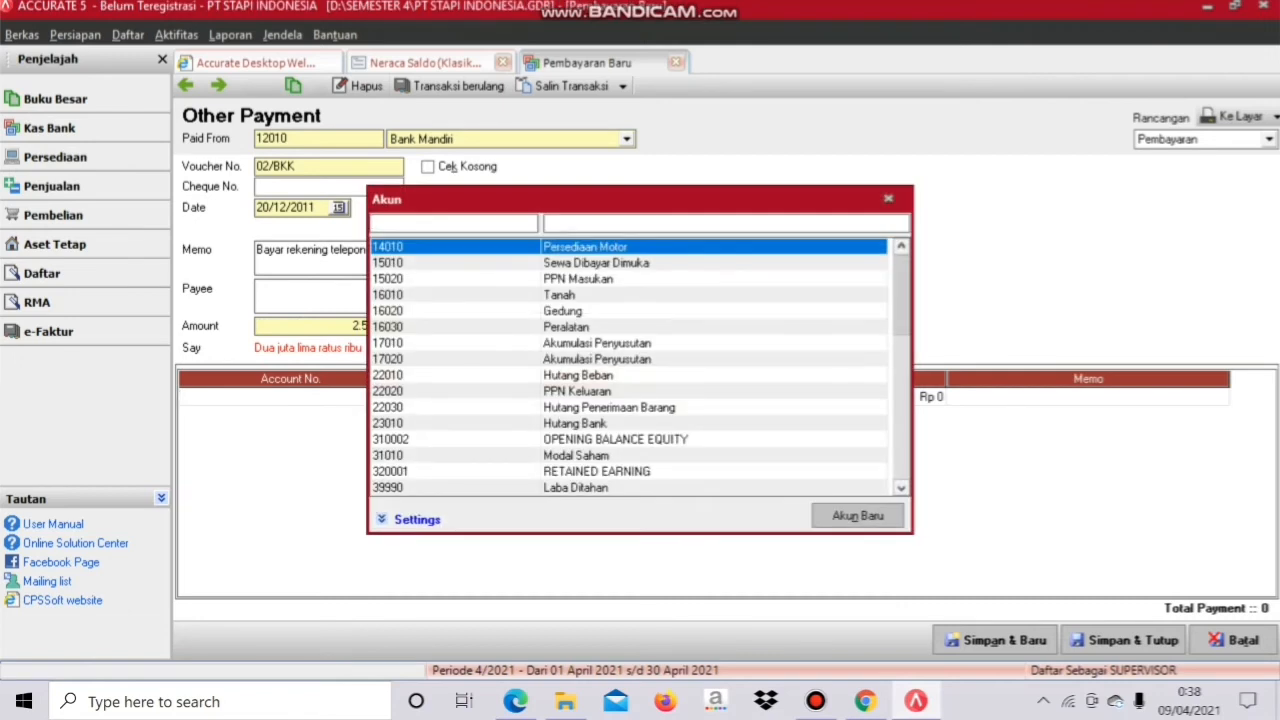
pyautogui.click(578, 375)
pyautogui.press('Return')
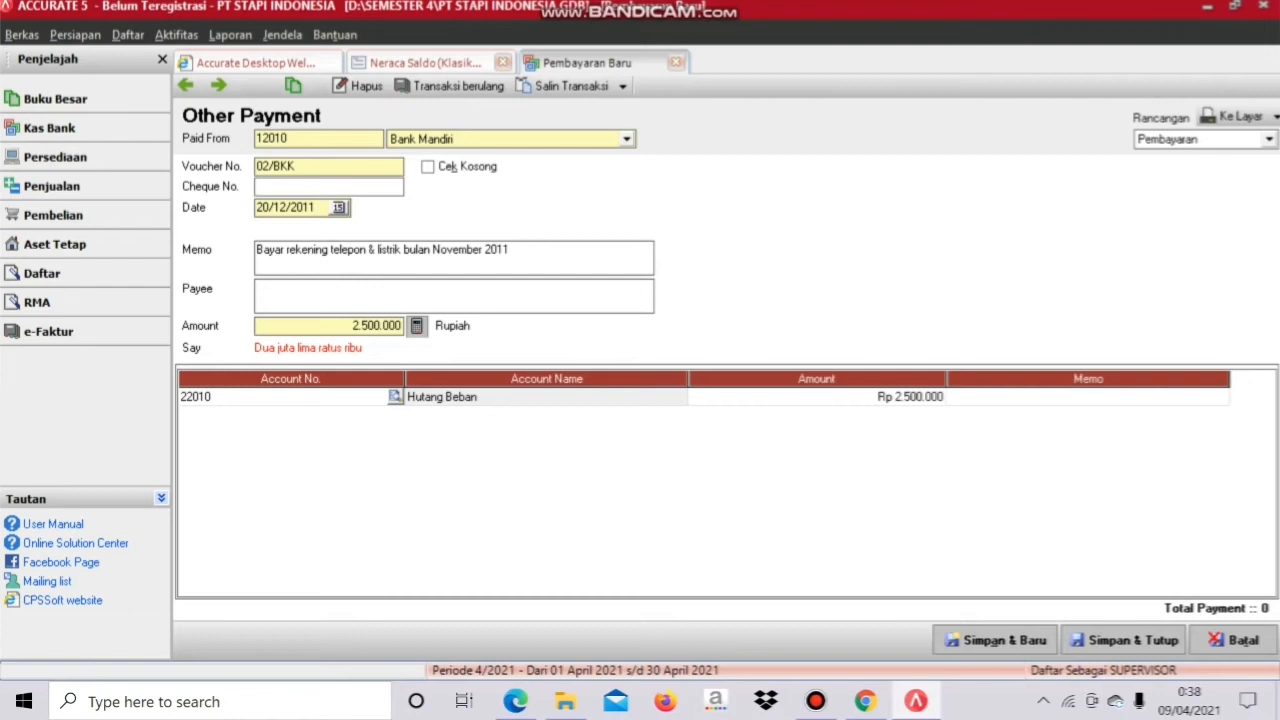
pyautogui.click(817, 397)
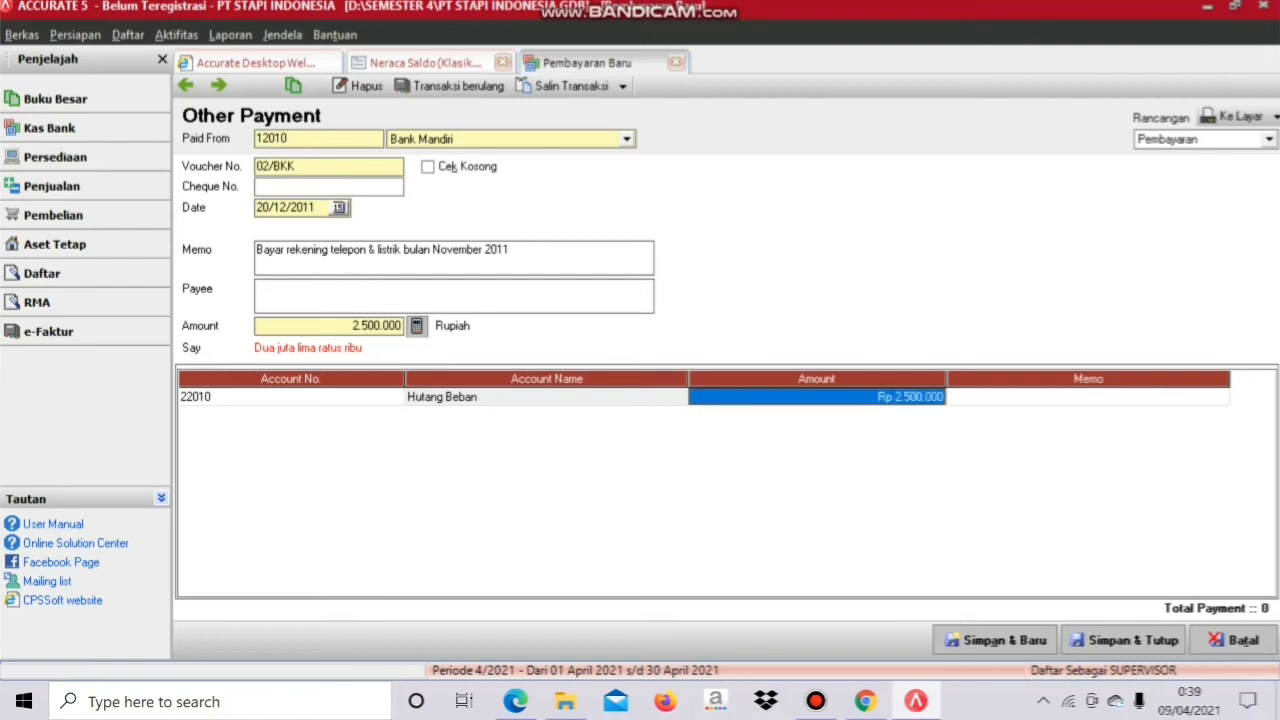
pyautogui.click(1088, 397)
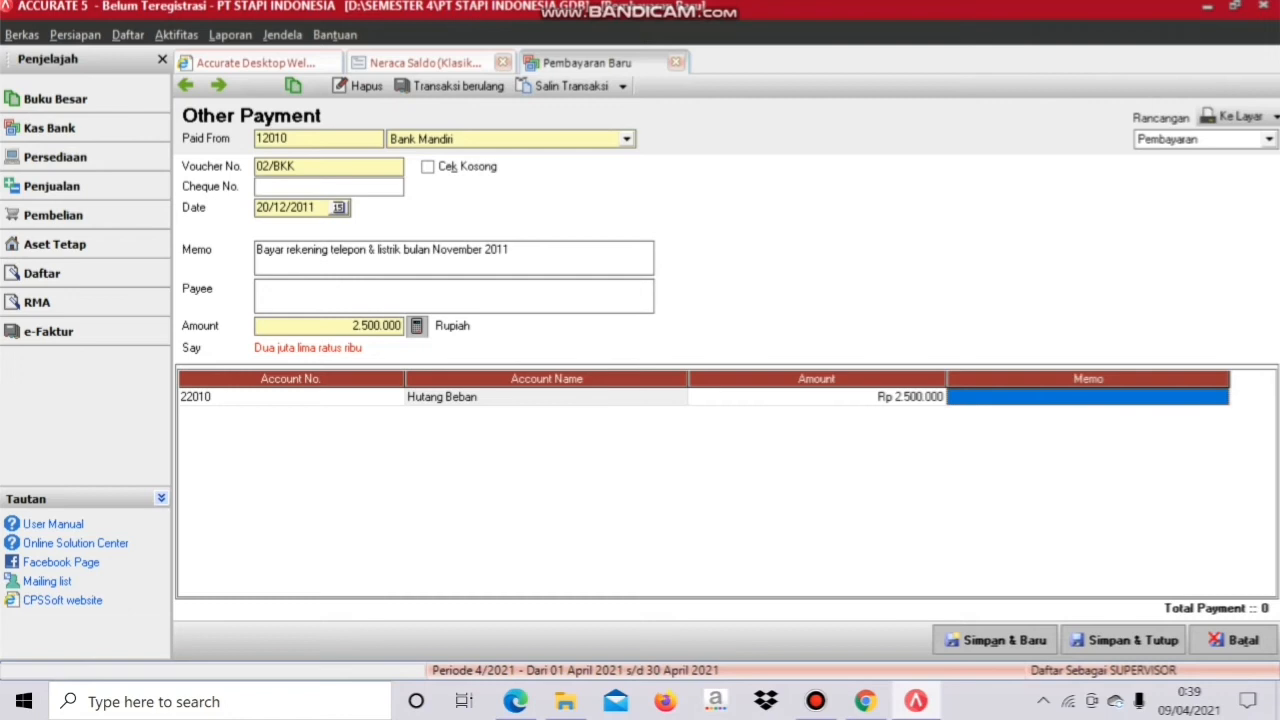
# Step: Delete the empty second line and save the 02/BKK payment to Hutang Beban
pyautogui.press('Return')
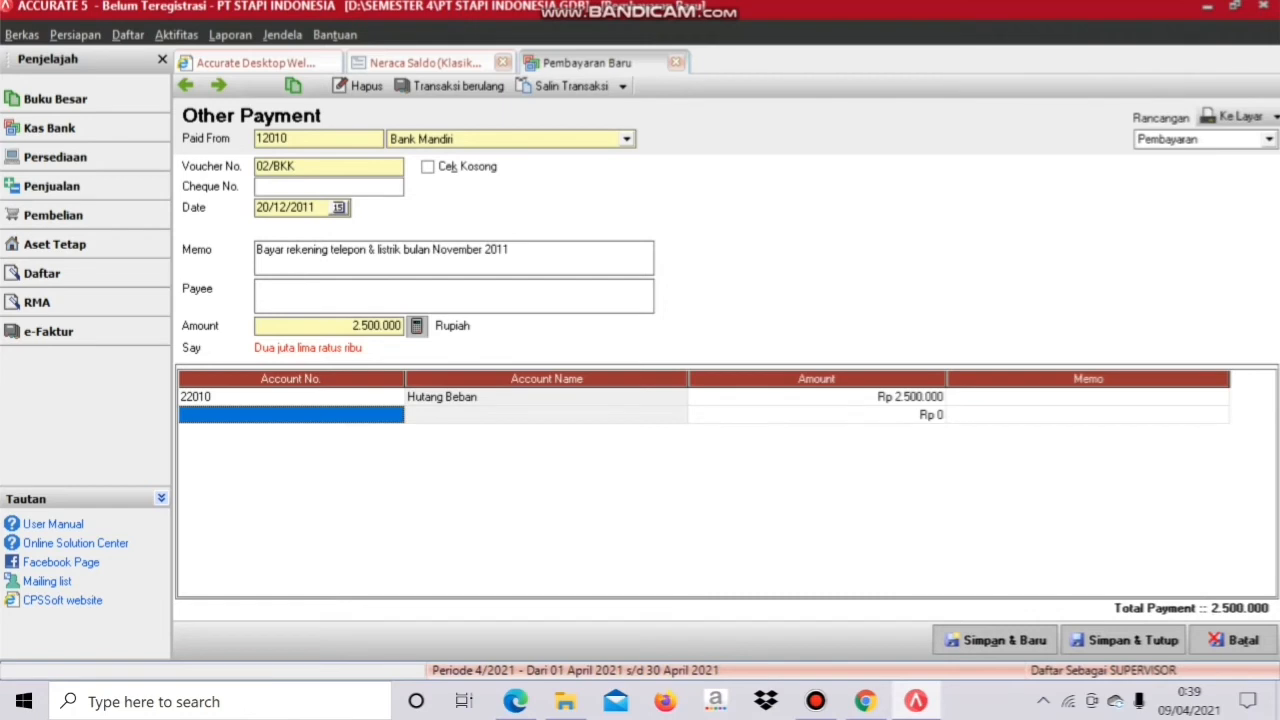
pyautogui.rightClick(379, 418)
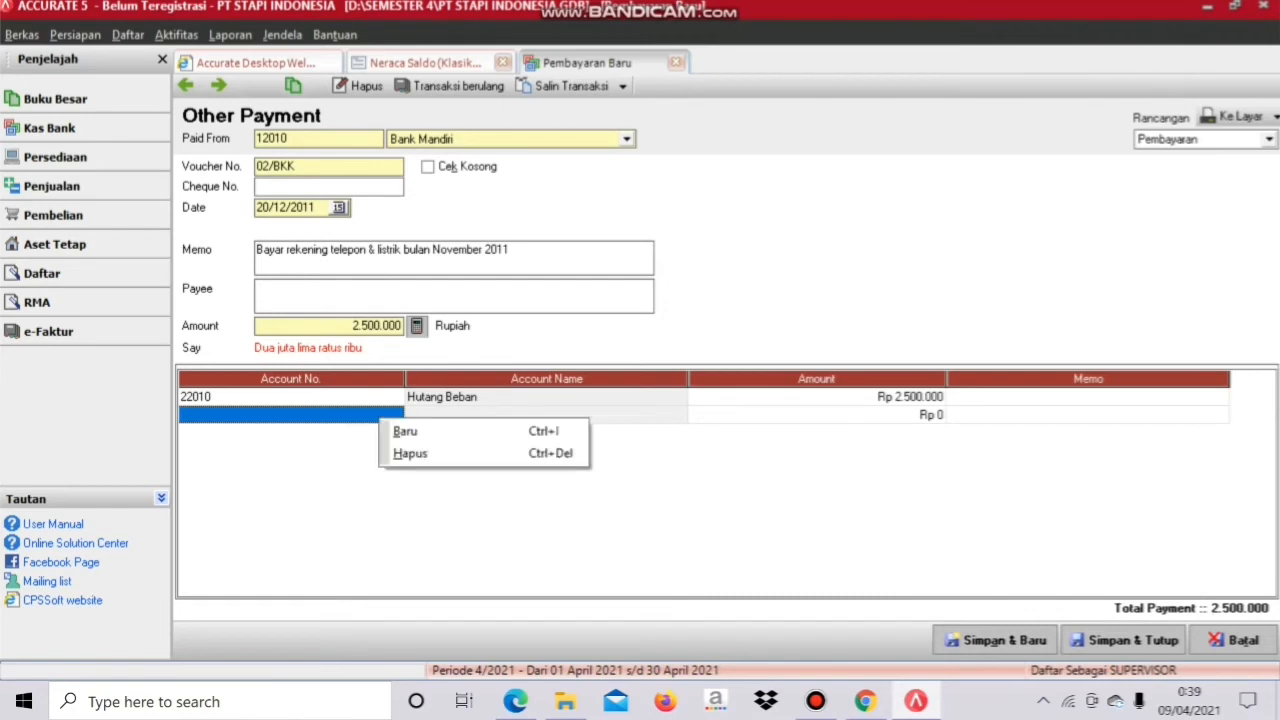
pyautogui.click(410, 453)
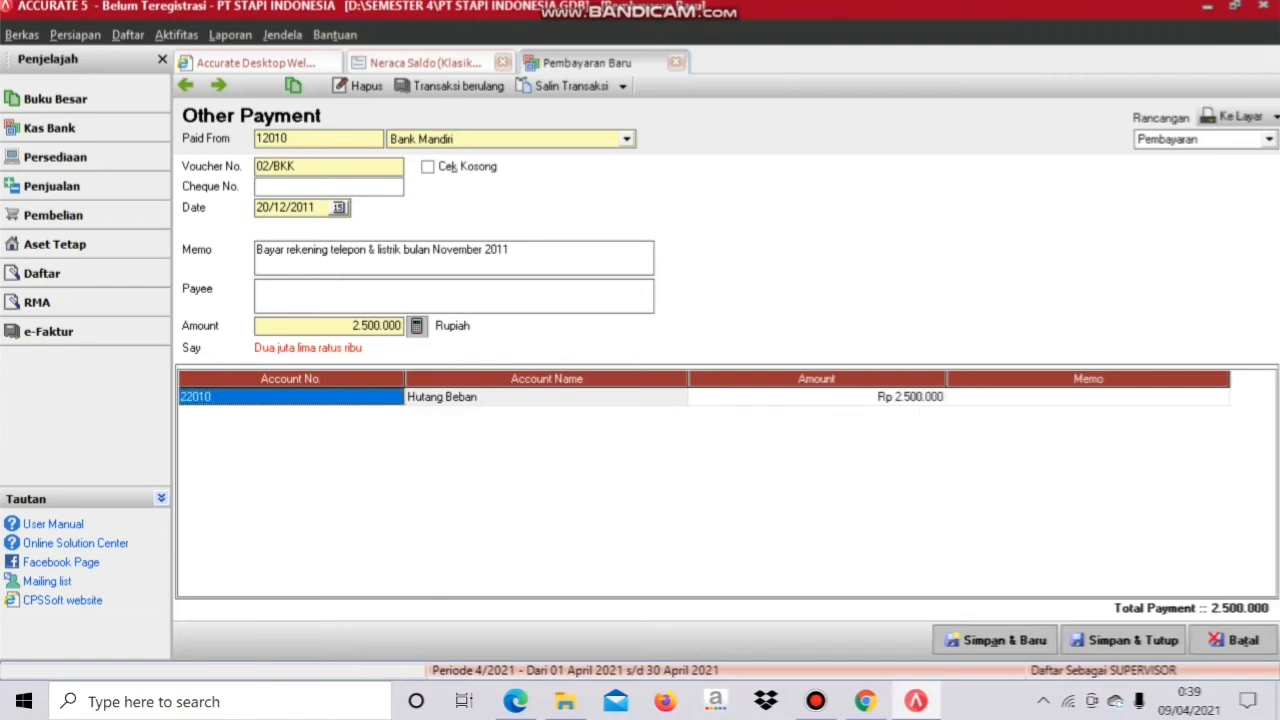
pyautogui.click(1124, 640)
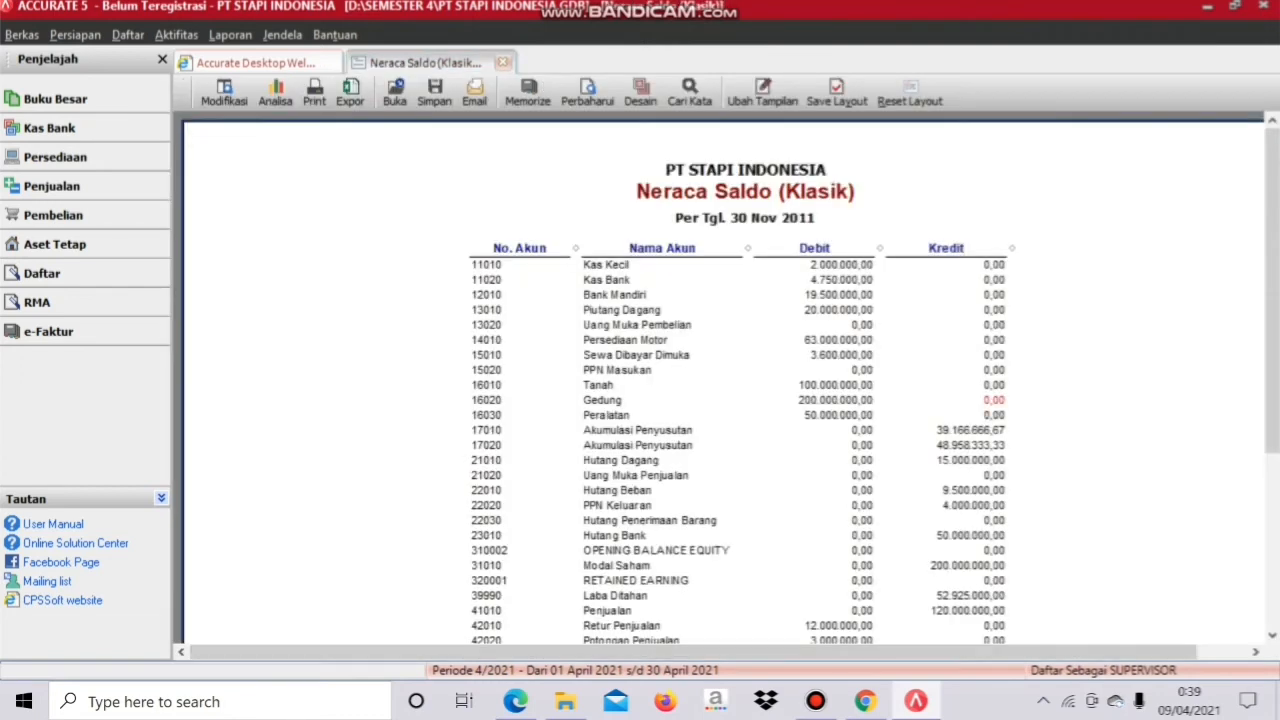
pyautogui.click(515, 701)
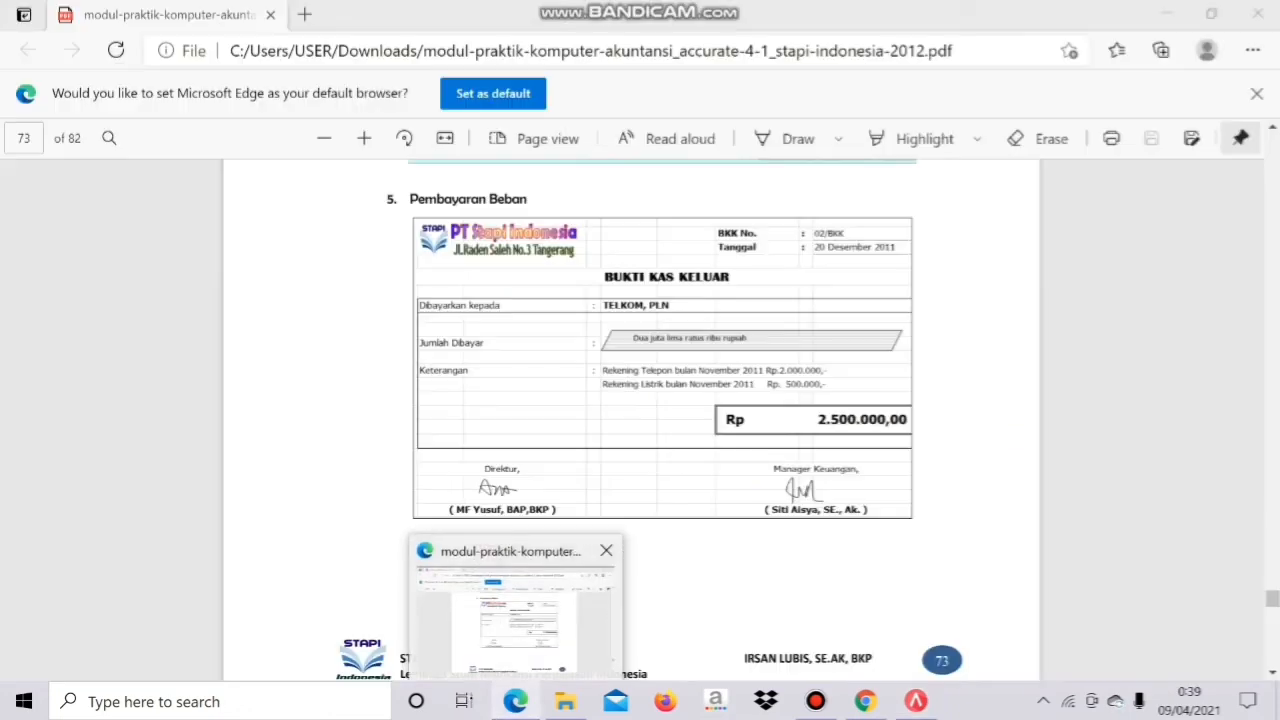
pyautogui.scroll(-5, 630, 420)
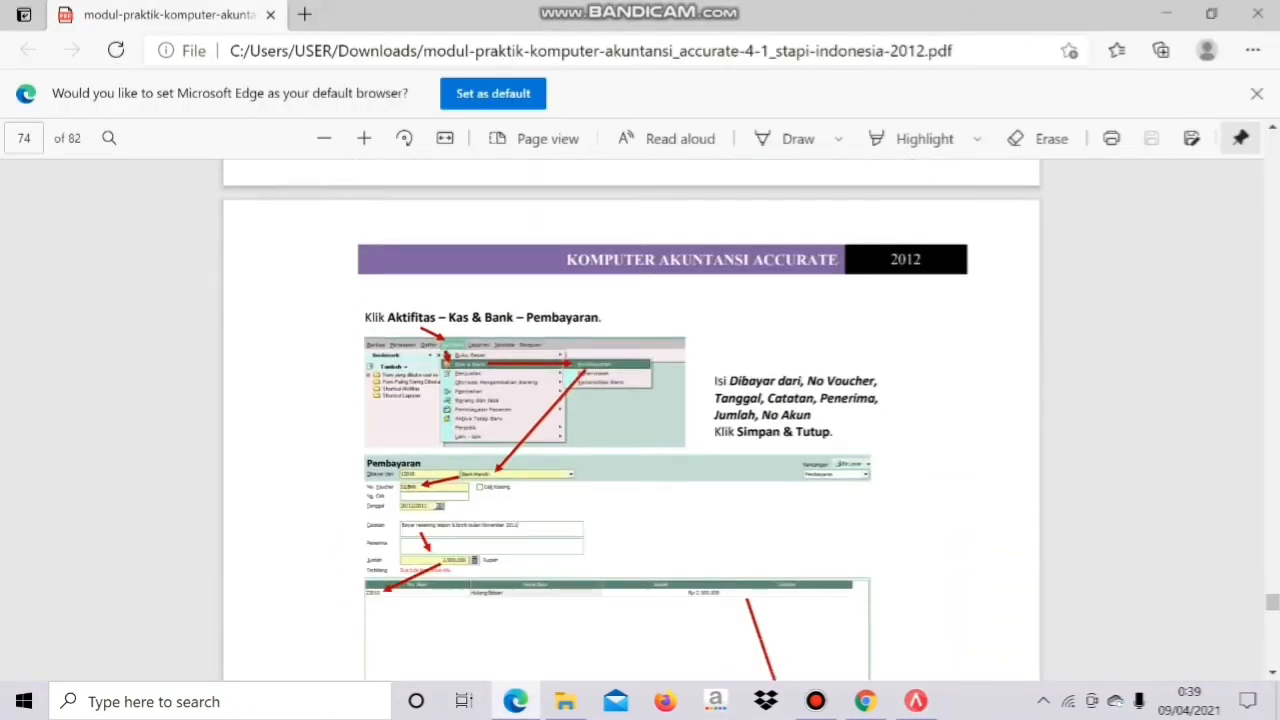
pyautogui.scroll(-5, 630, 420)
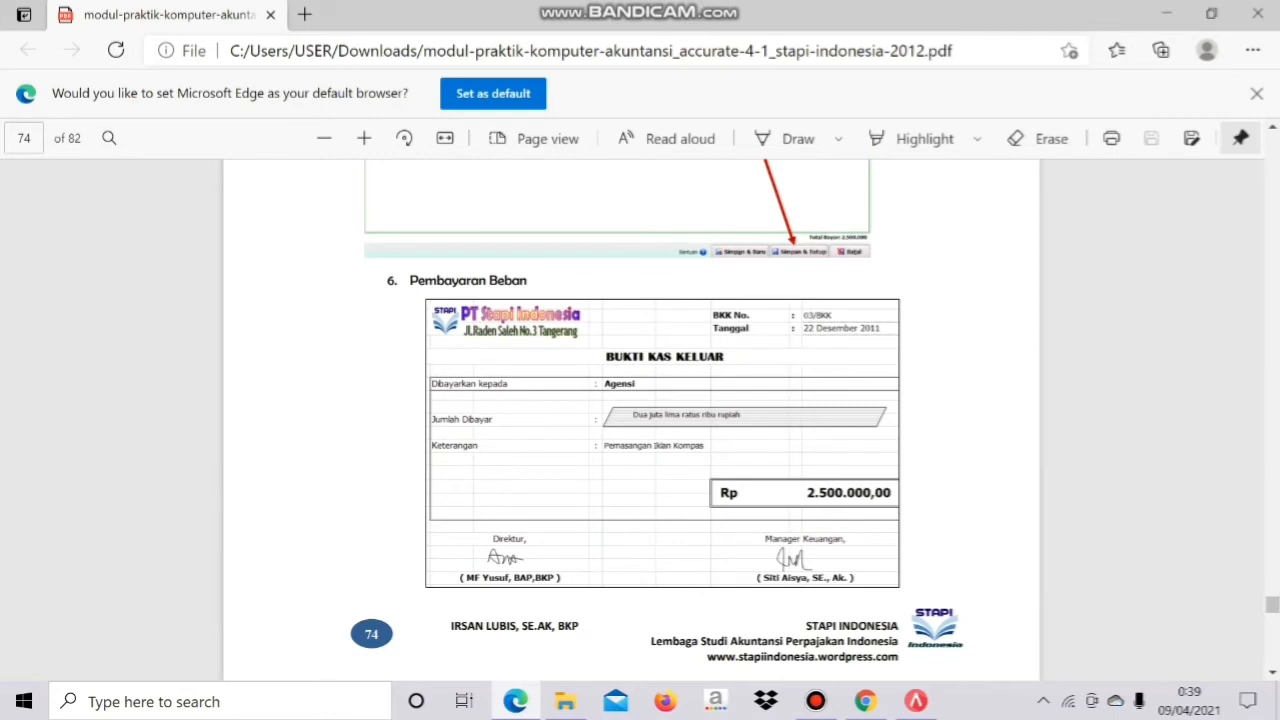
pyautogui.moveTo(916, 701)
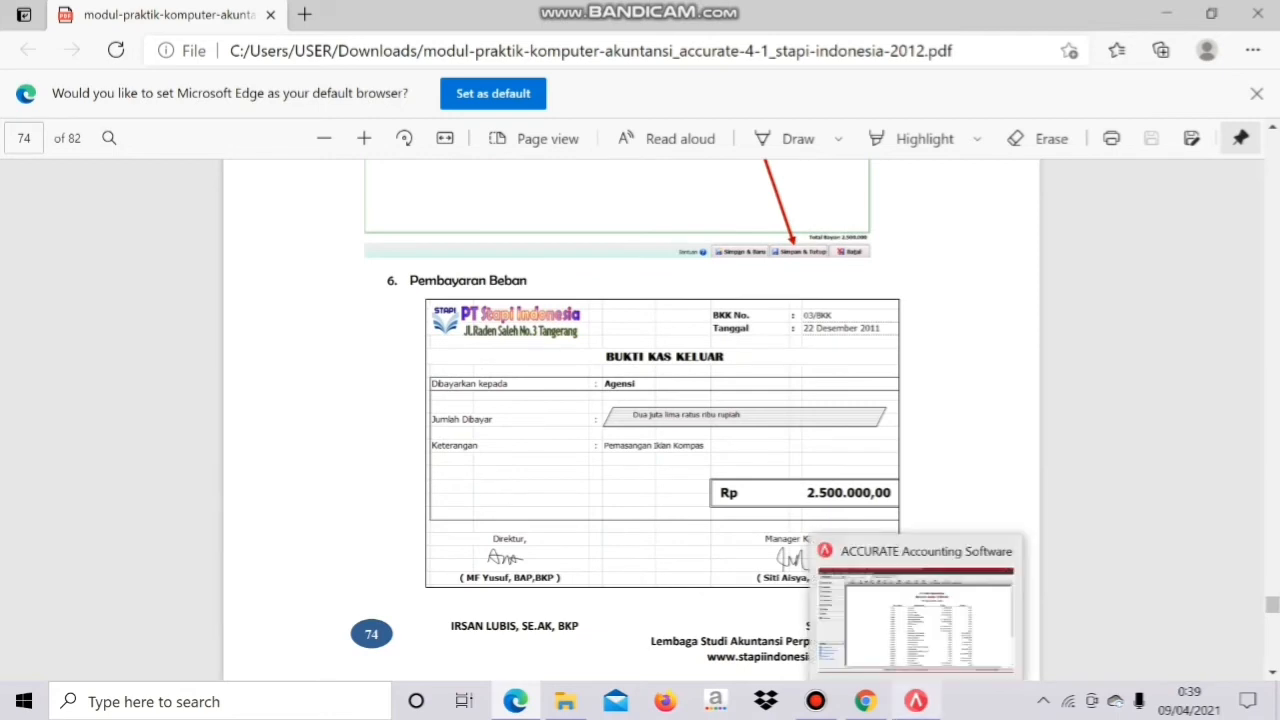
pyautogui.click(915, 615)
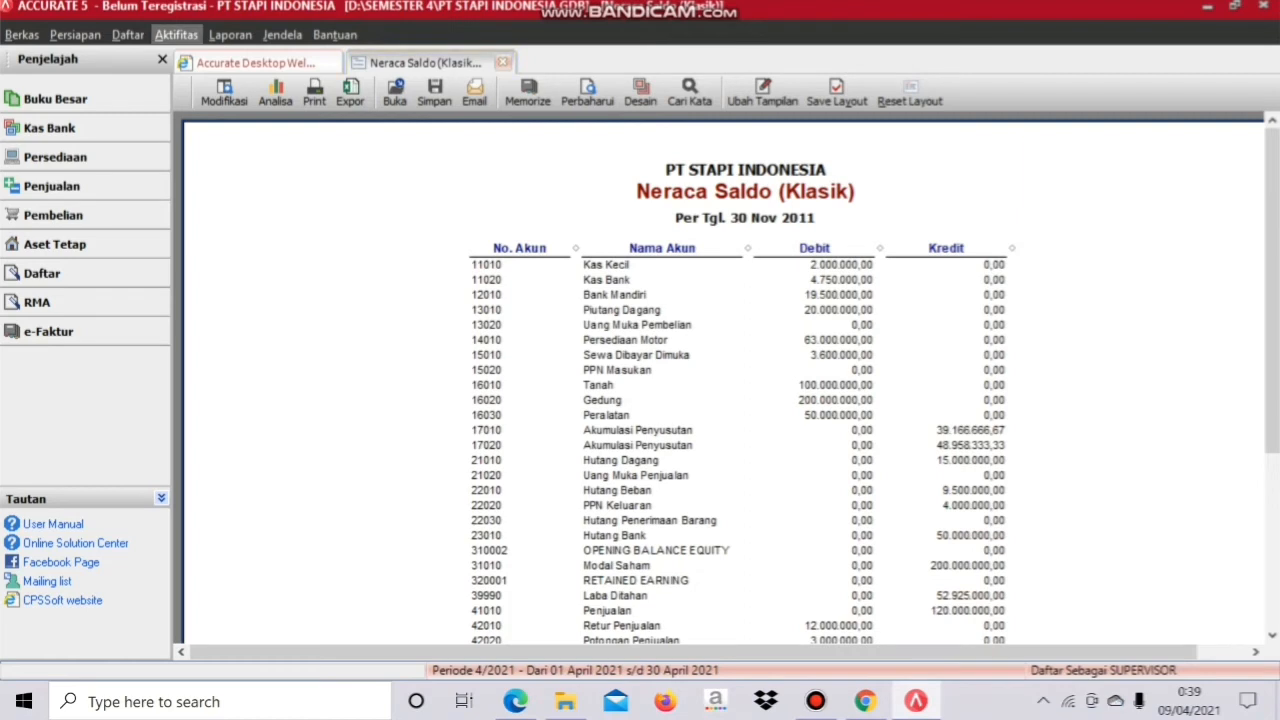
# Step: Start a new cash payment paid from Bank Mandiri
pyautogui.click(177, 35)
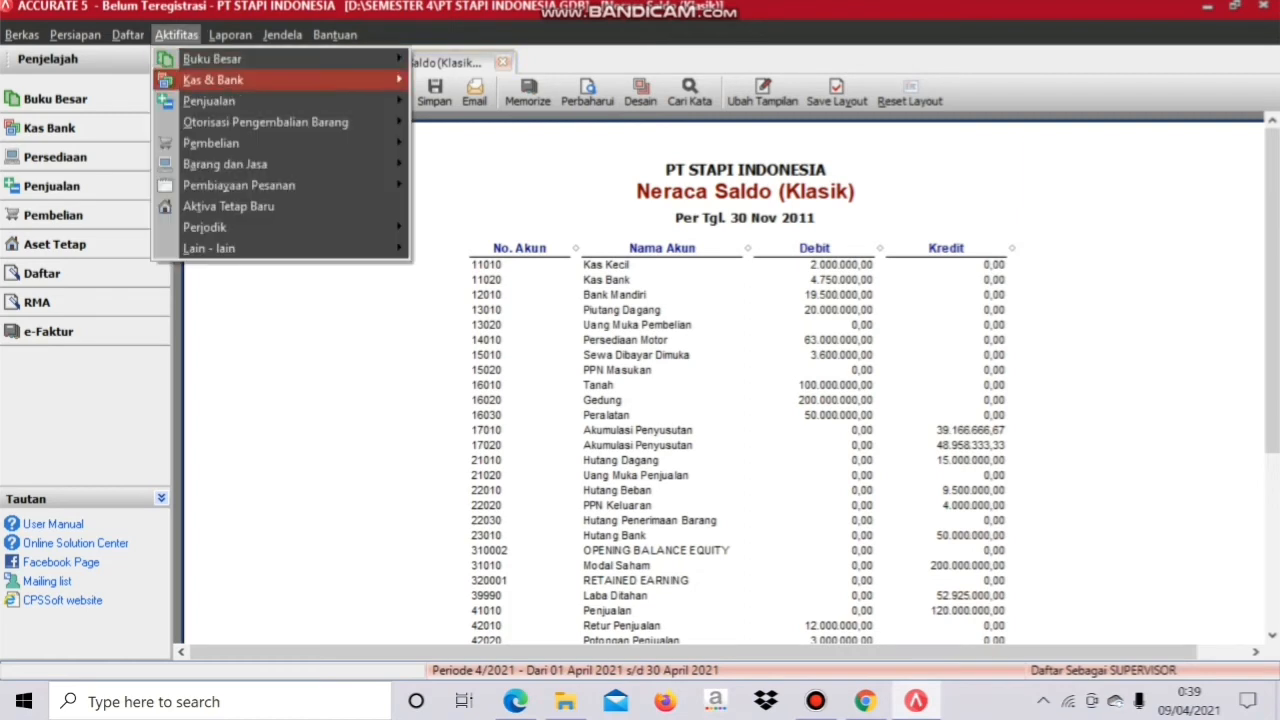
pyautogui.moveTo(213, 80)
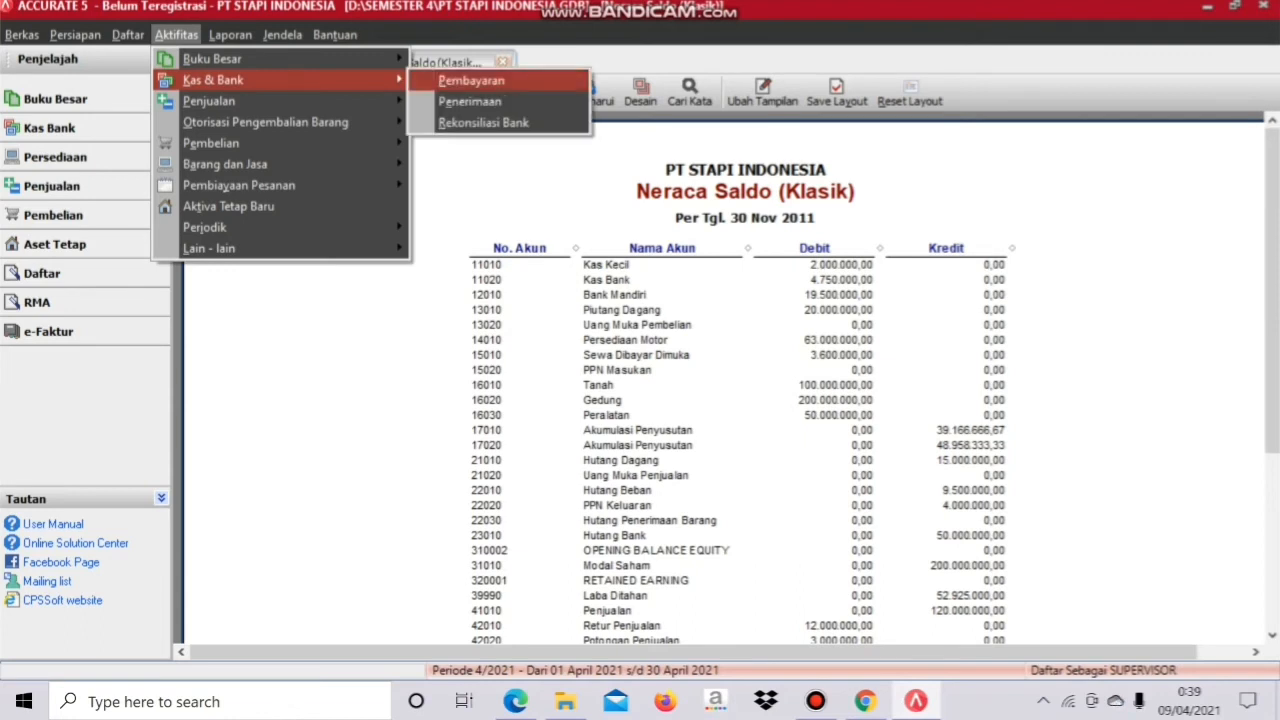
pyautogui.doubleClick(471, 82)
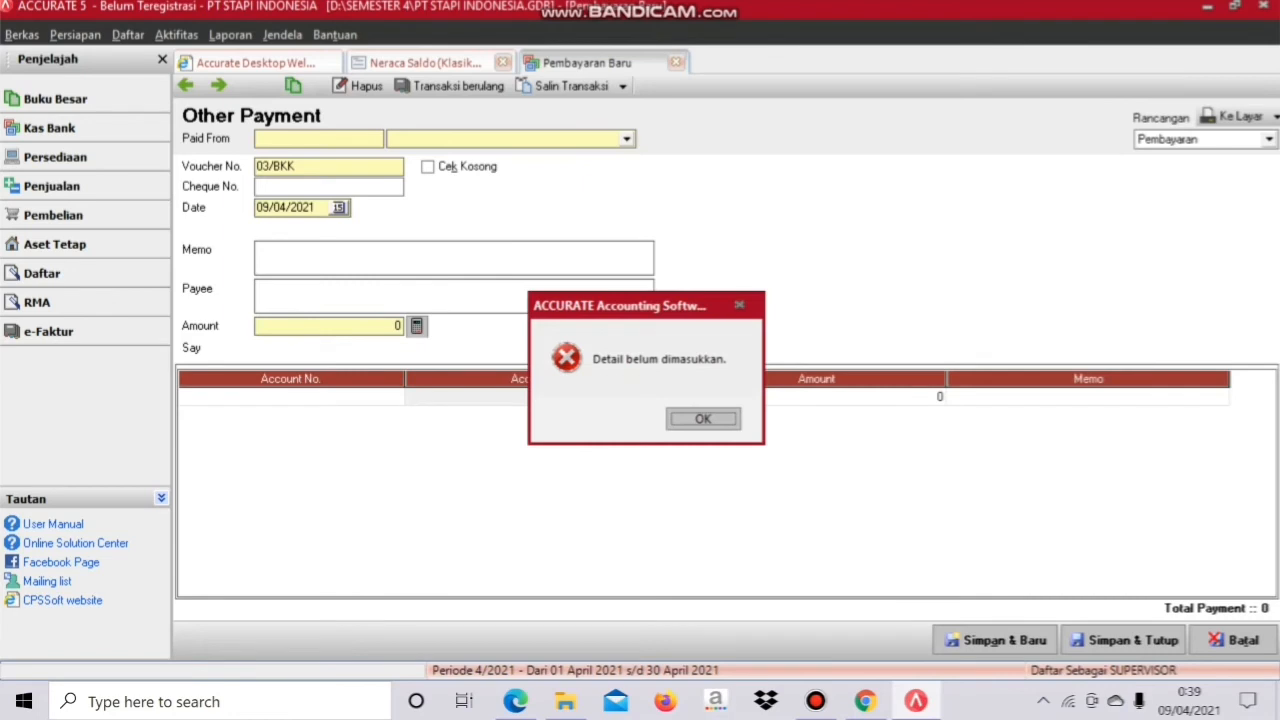
pyautogui.press('Return')
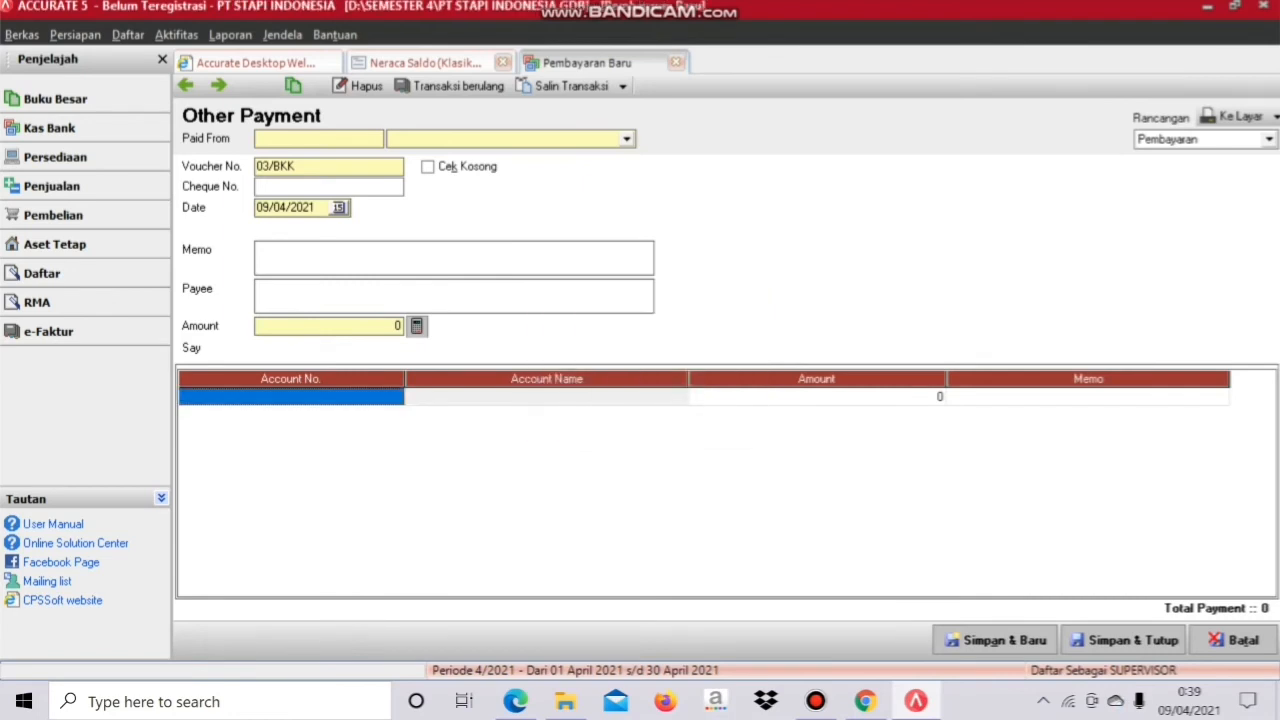
pyautogui.click(627, 139)
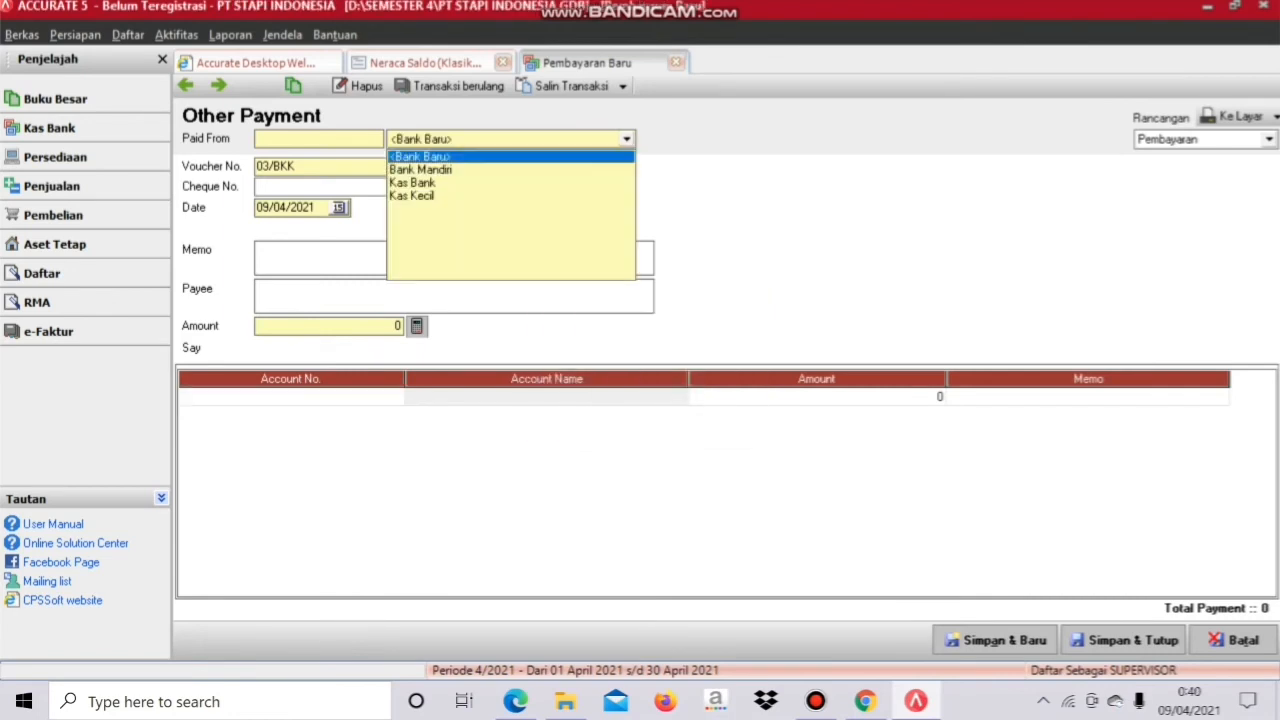
pyautogui.click(422, 169)
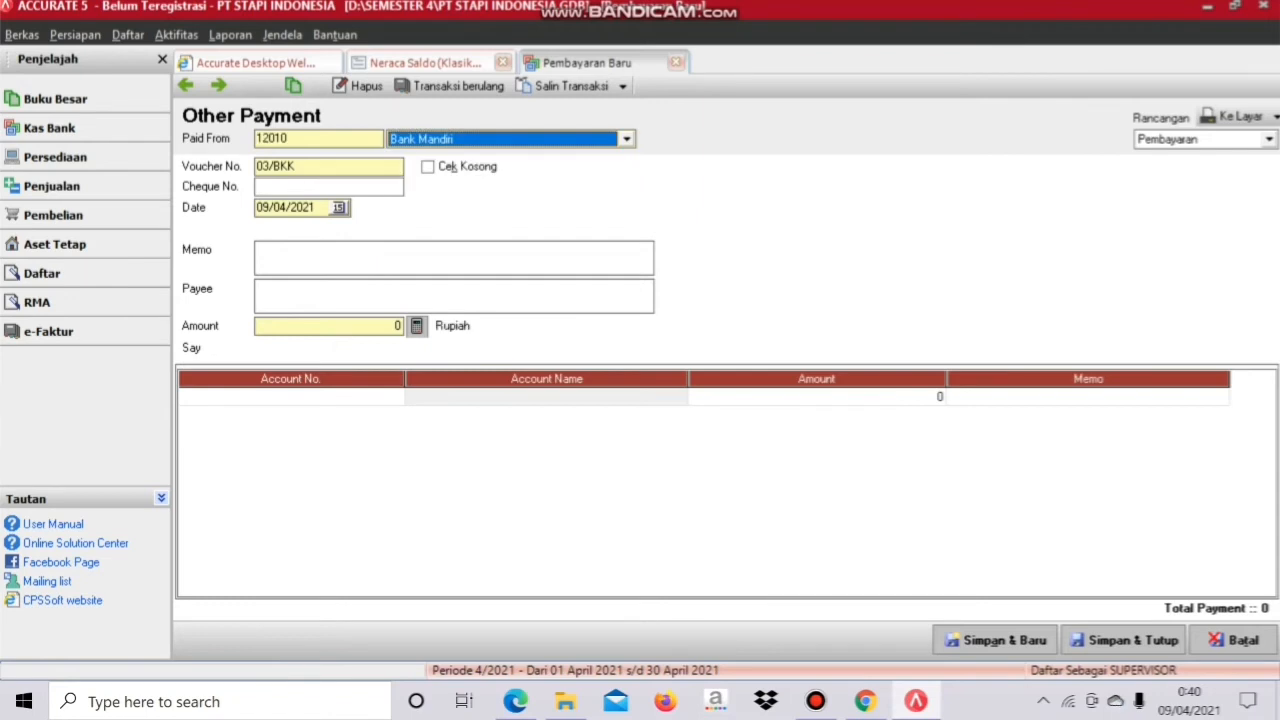
# Step: Date it 22/12/2011, memo 'Bayar iklan kompas', amount 2500000
pyautogui.moveTo(317, 208); pyautogui.dragTo(254, 208)
pyautogui.write('22/12/2011')
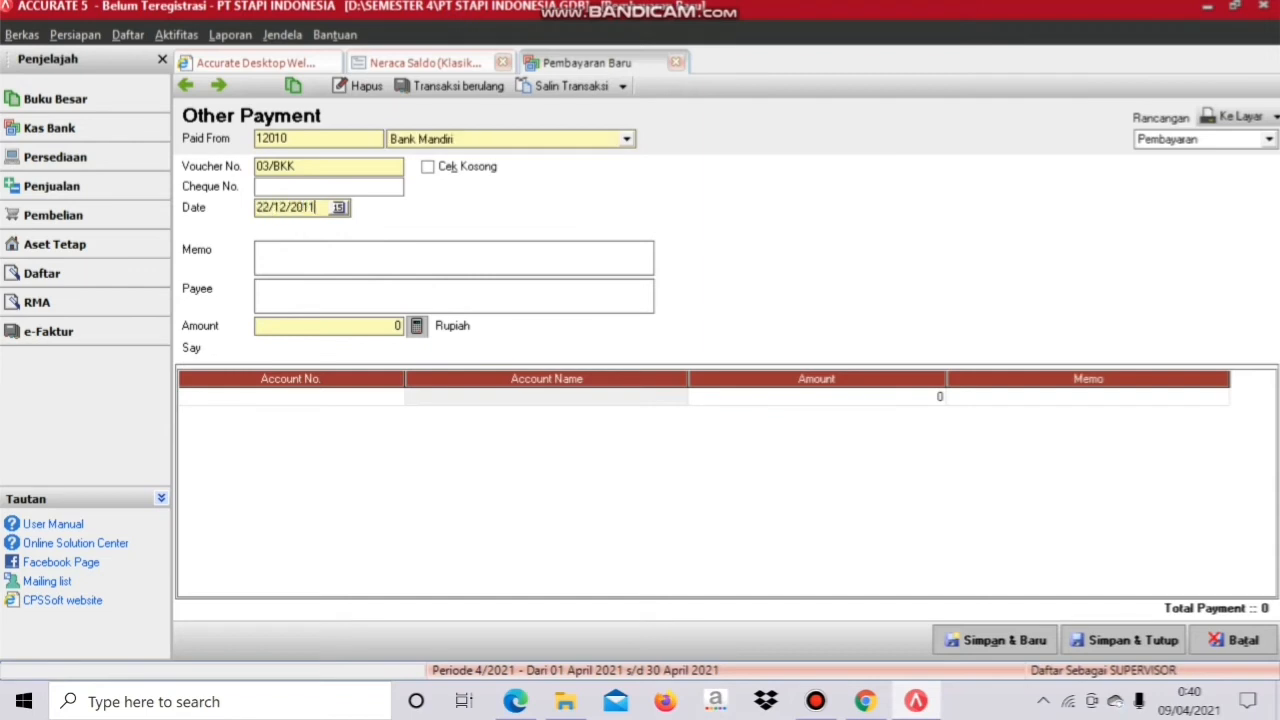
pyautogui.click(257, 250)
pyautogui.write('Bayar iklan kompas')
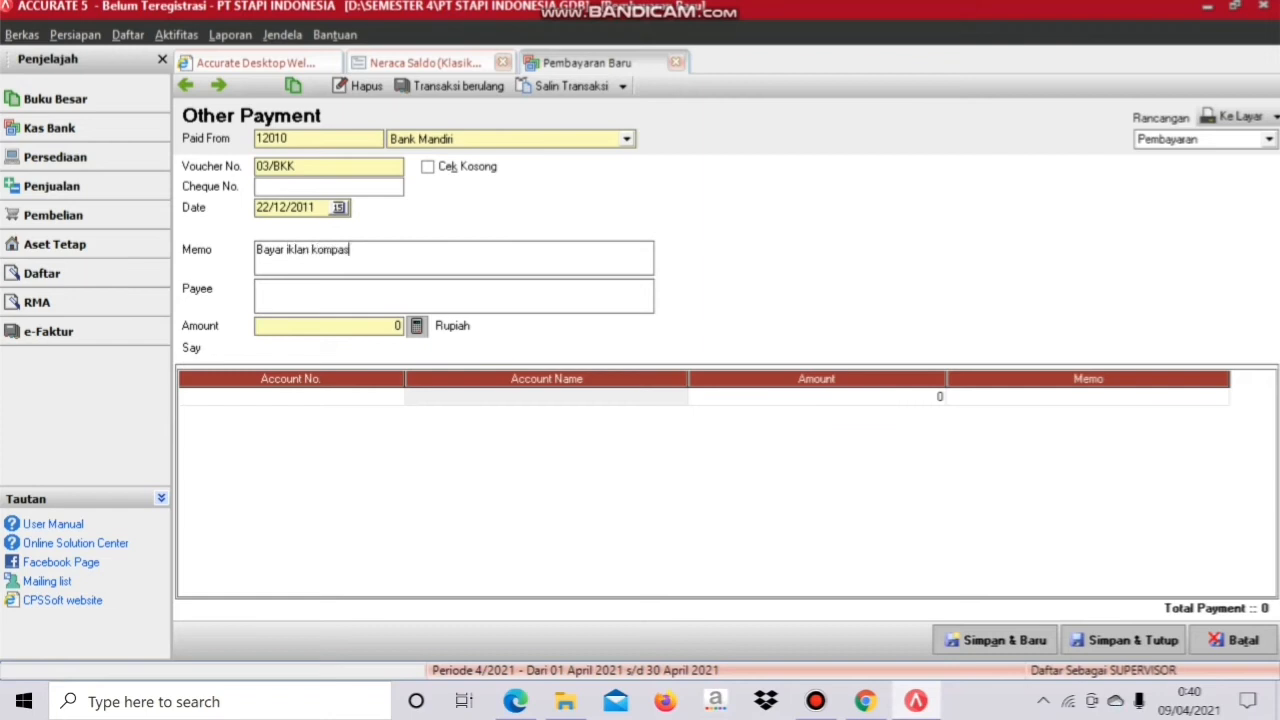
pyautogui.click(328, 326)
pyautogui.write('25')
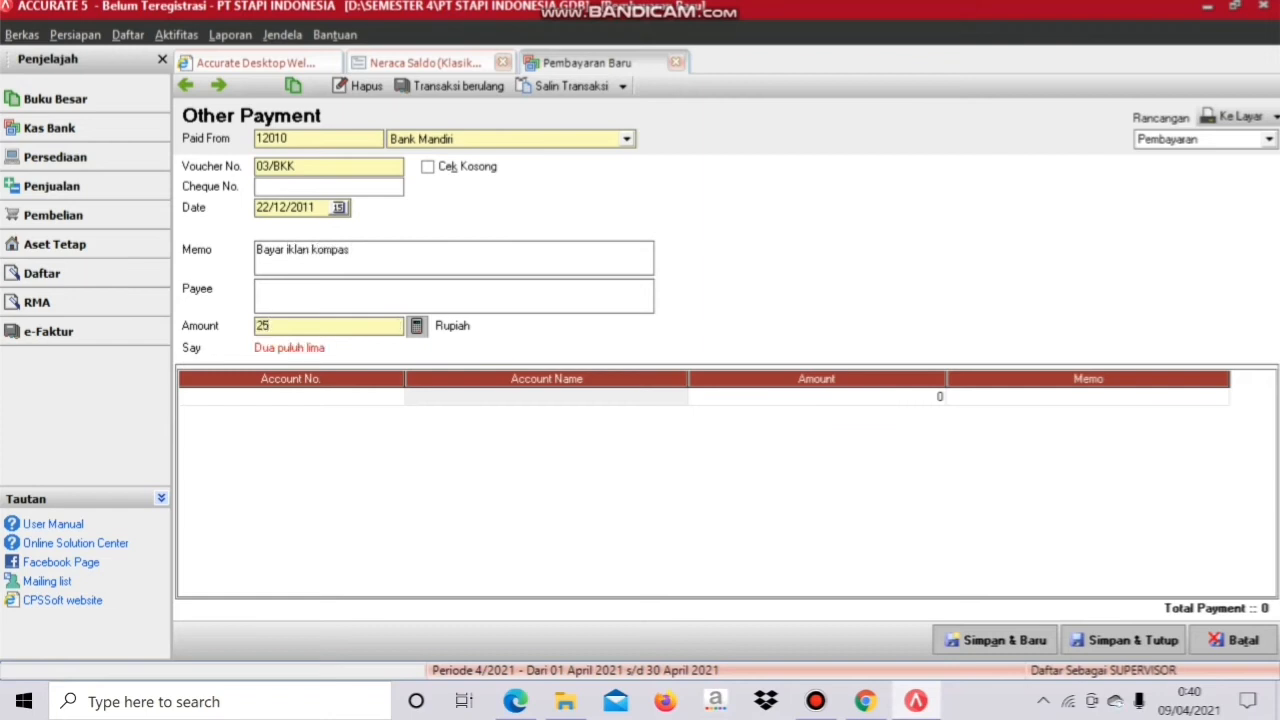
pyautogui.write('00000')
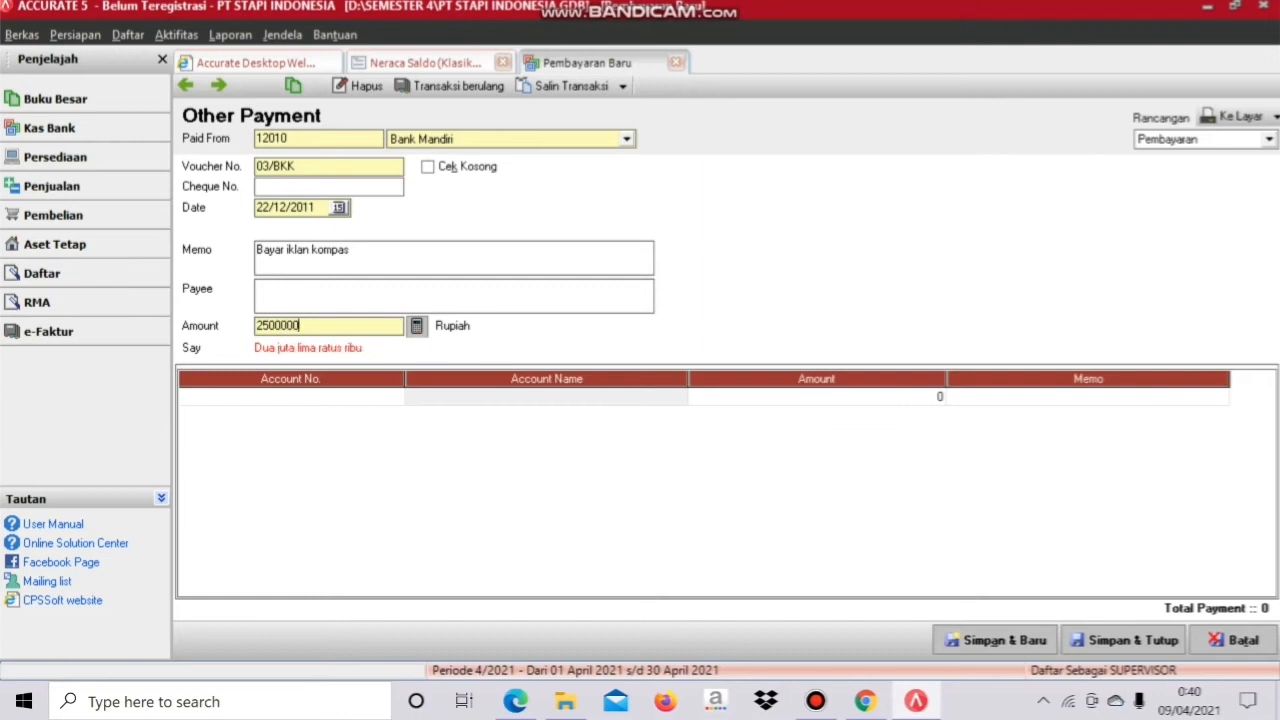
pyautogui.click(340, 397)
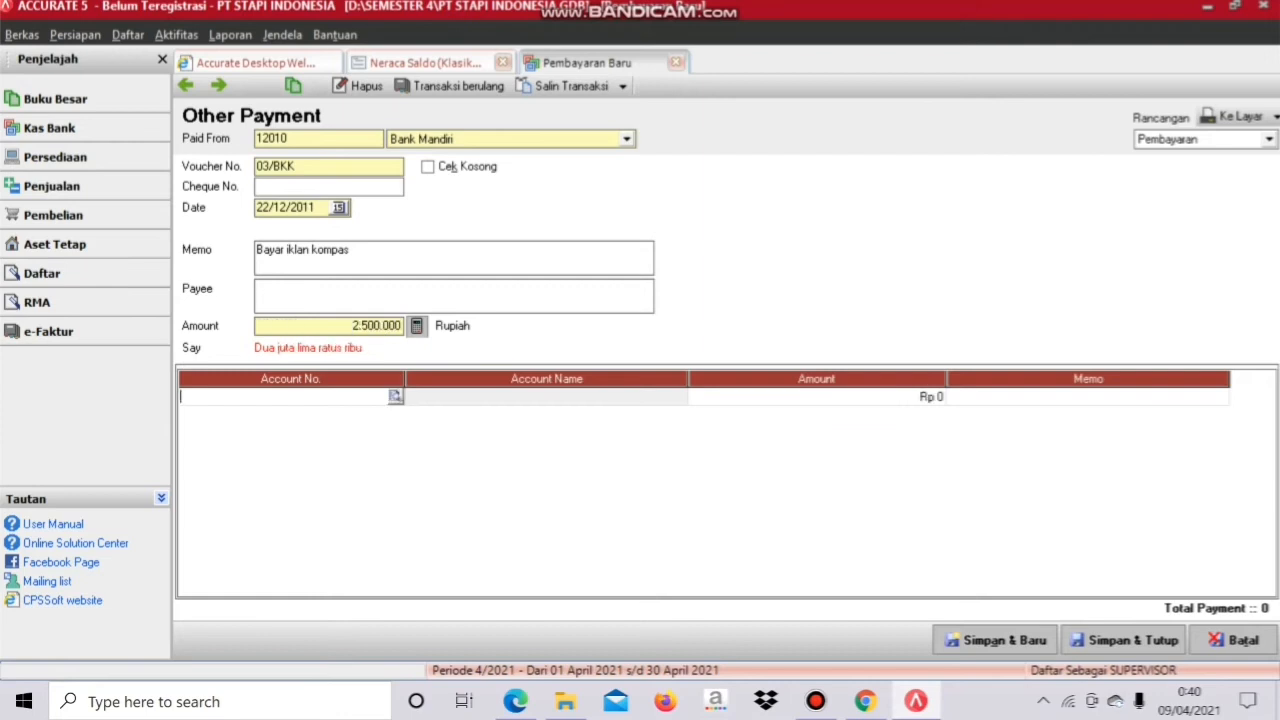
# Step: Charge the payment line to 61000 Beban Pemasaran and save voucher 03/BKK
pyautogui.click(396, 397)
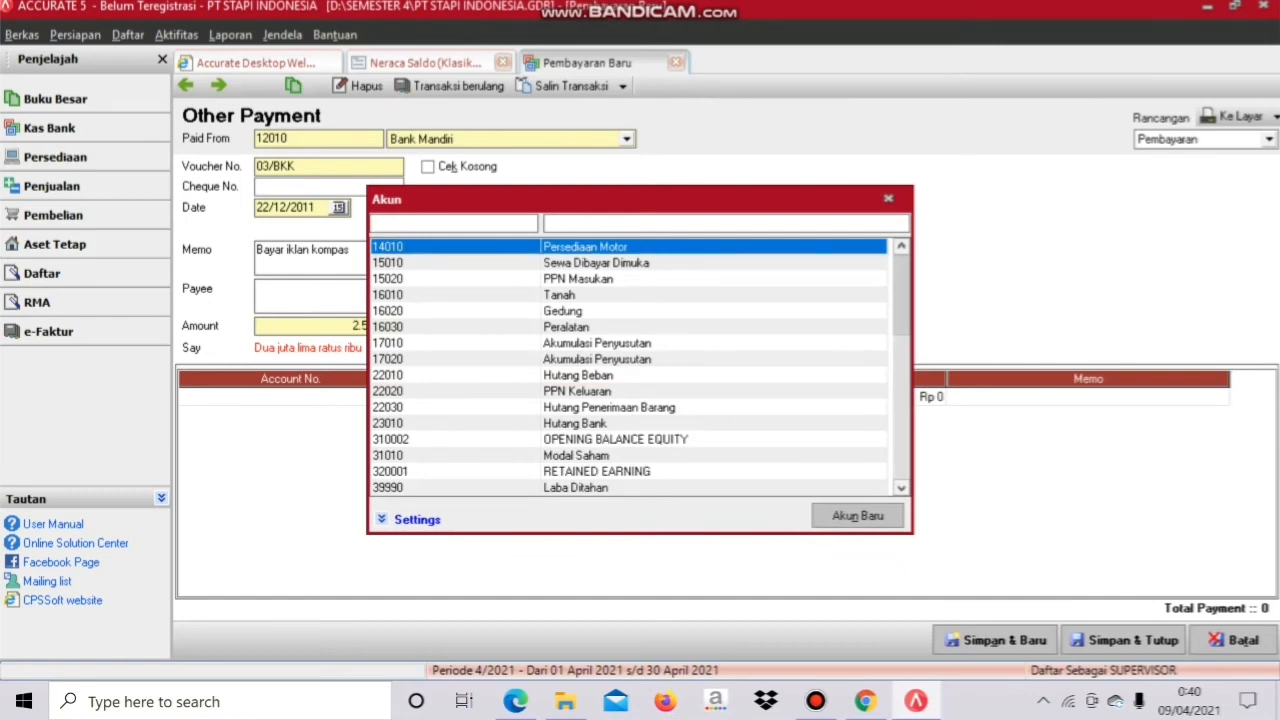
pyautogui.moveTo(901, 296); pyautogui.dragTo(901, 385)
pyautogui.doubleClick(587, 408)
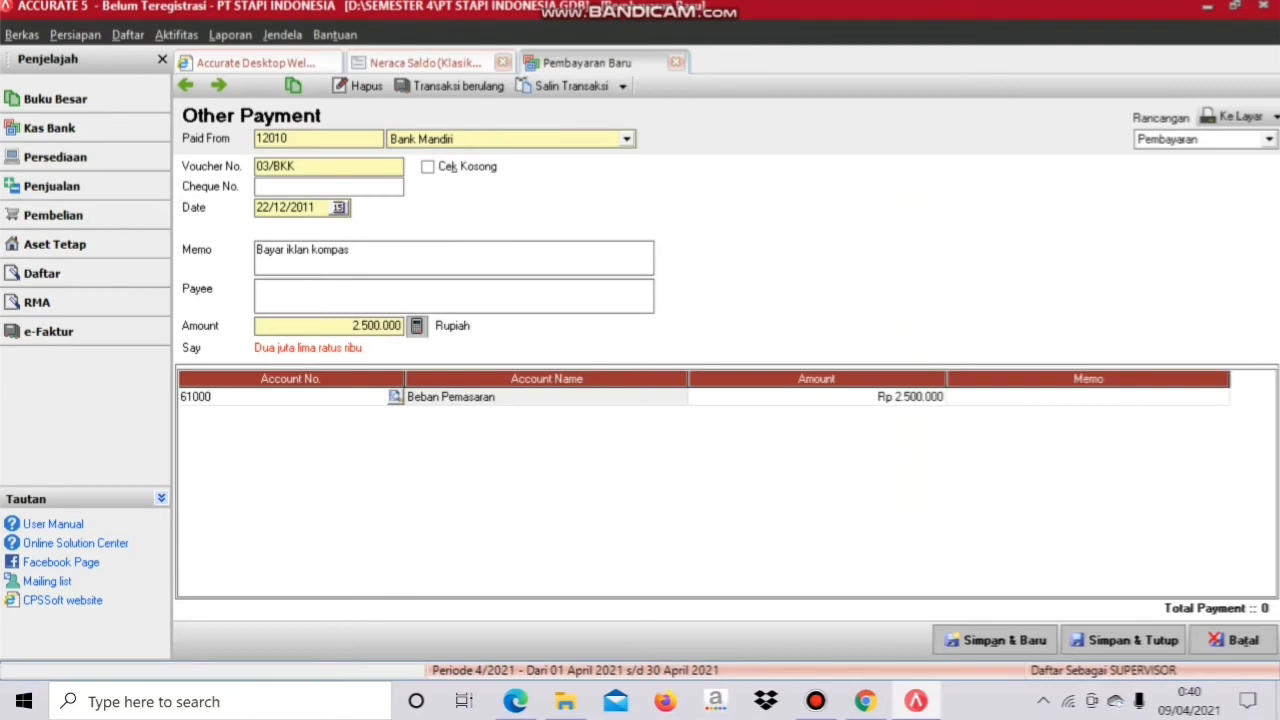
pyautogui.click(1127, 640)
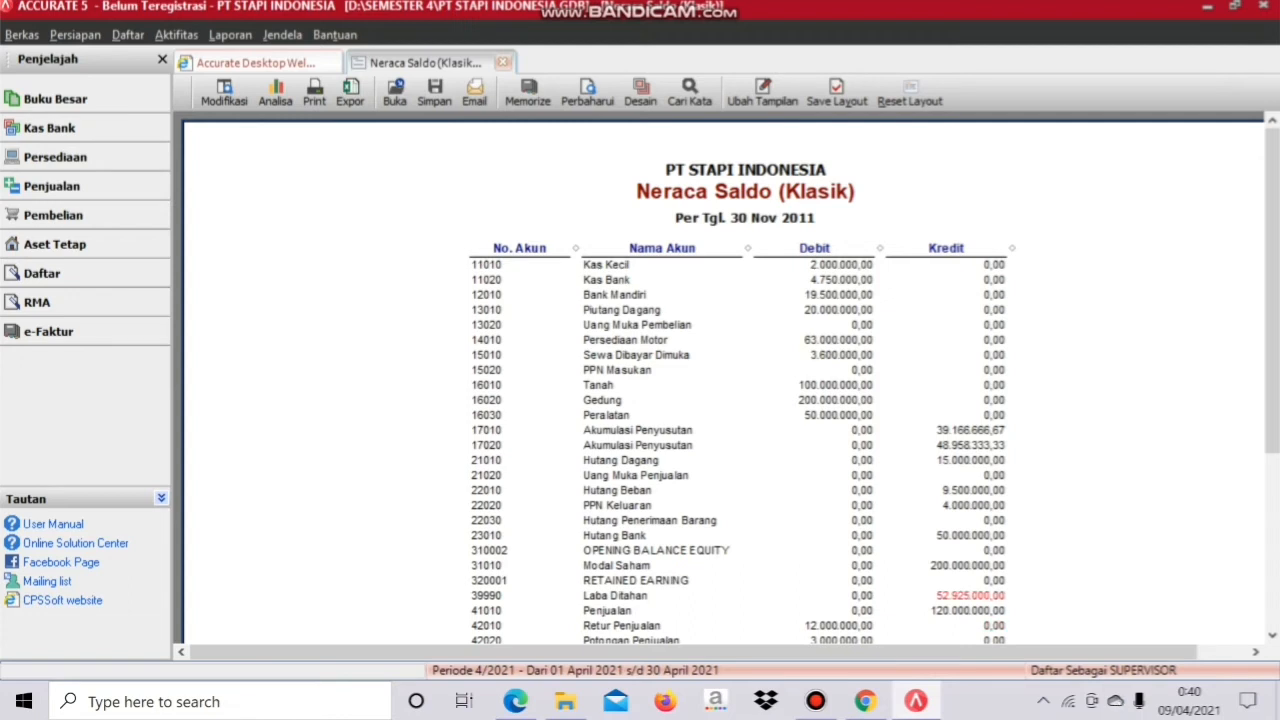
pyautogui.click(515, 701)
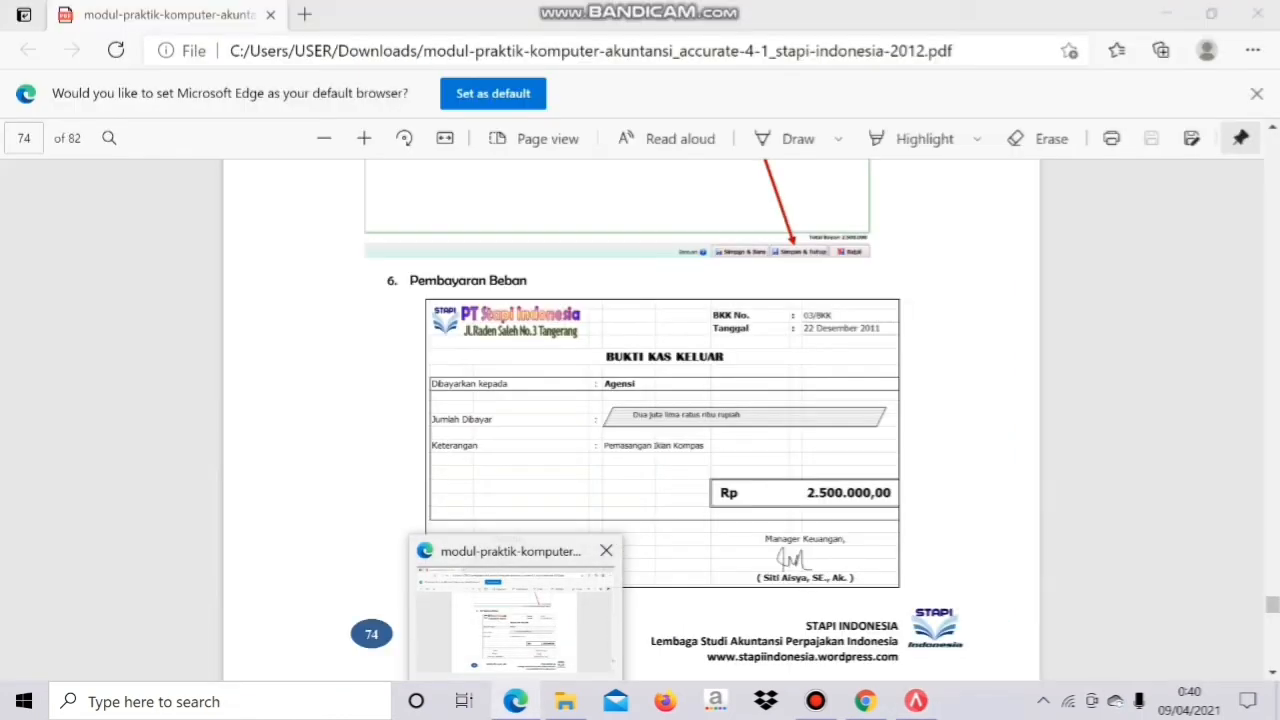
pyautogui.scroll(-10, 632, 400)
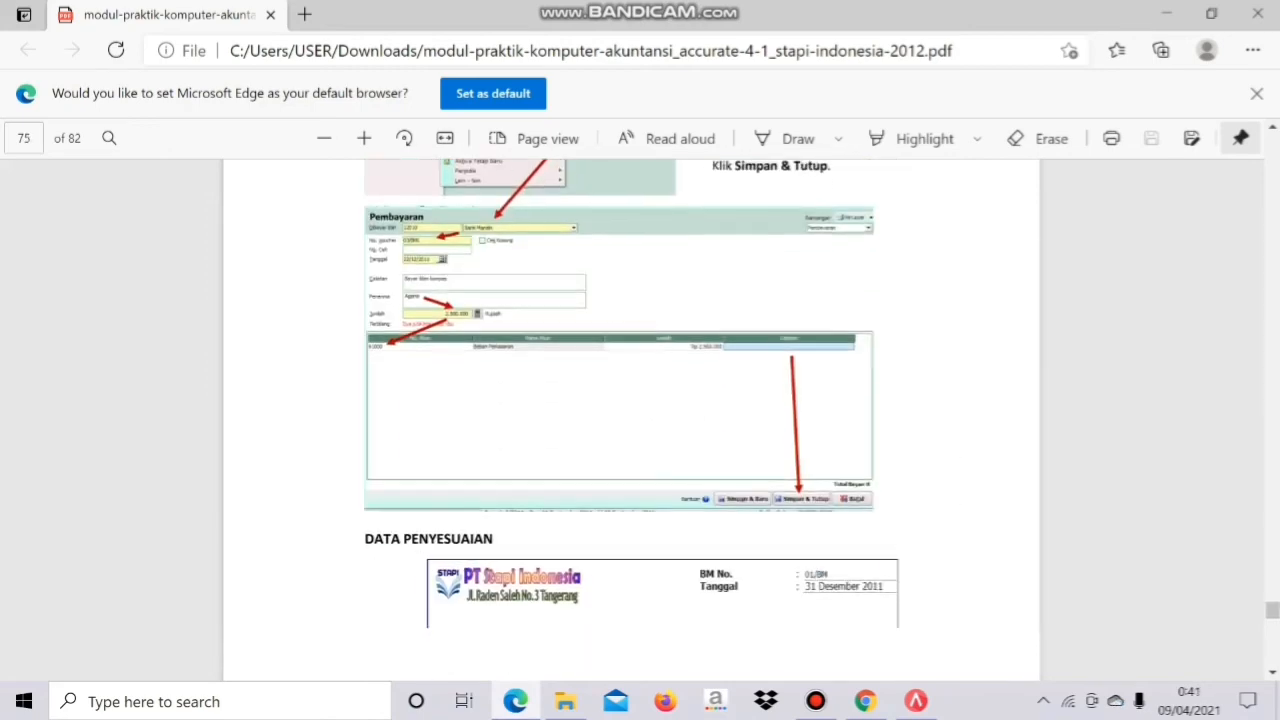
pyautogui.scroll(1, 631, 408)
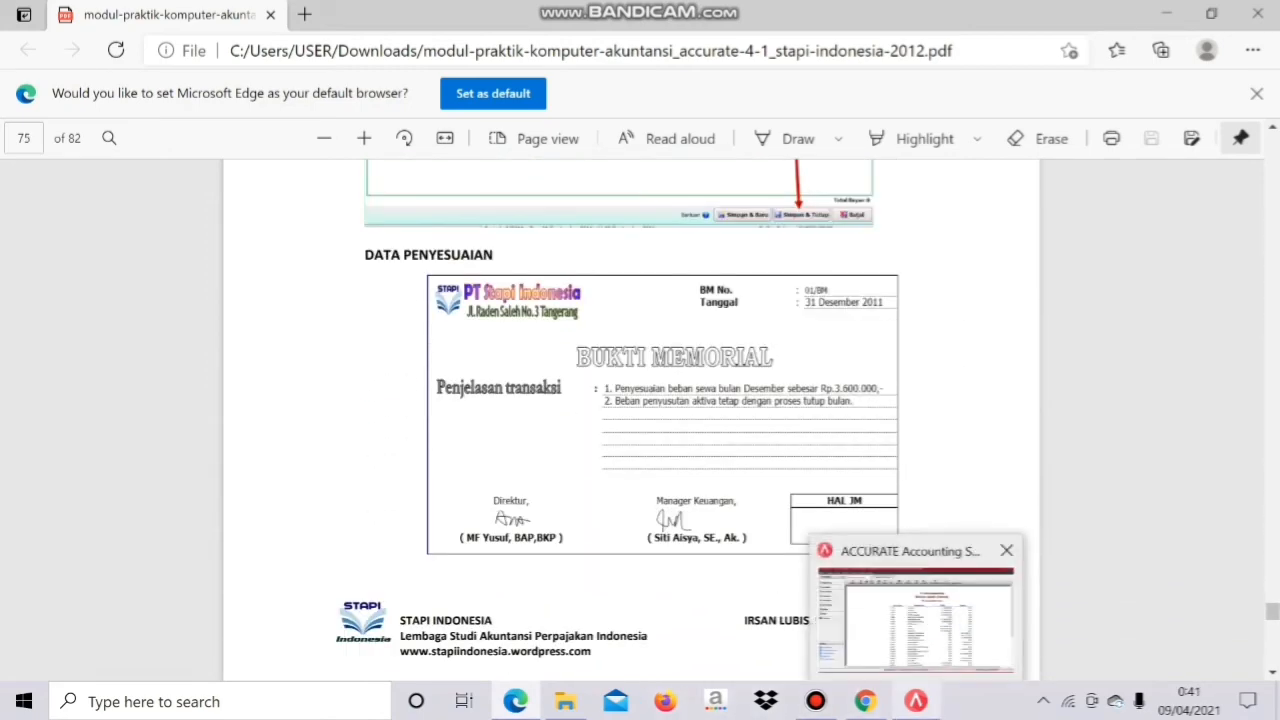
pyautogui.click(916, 701)
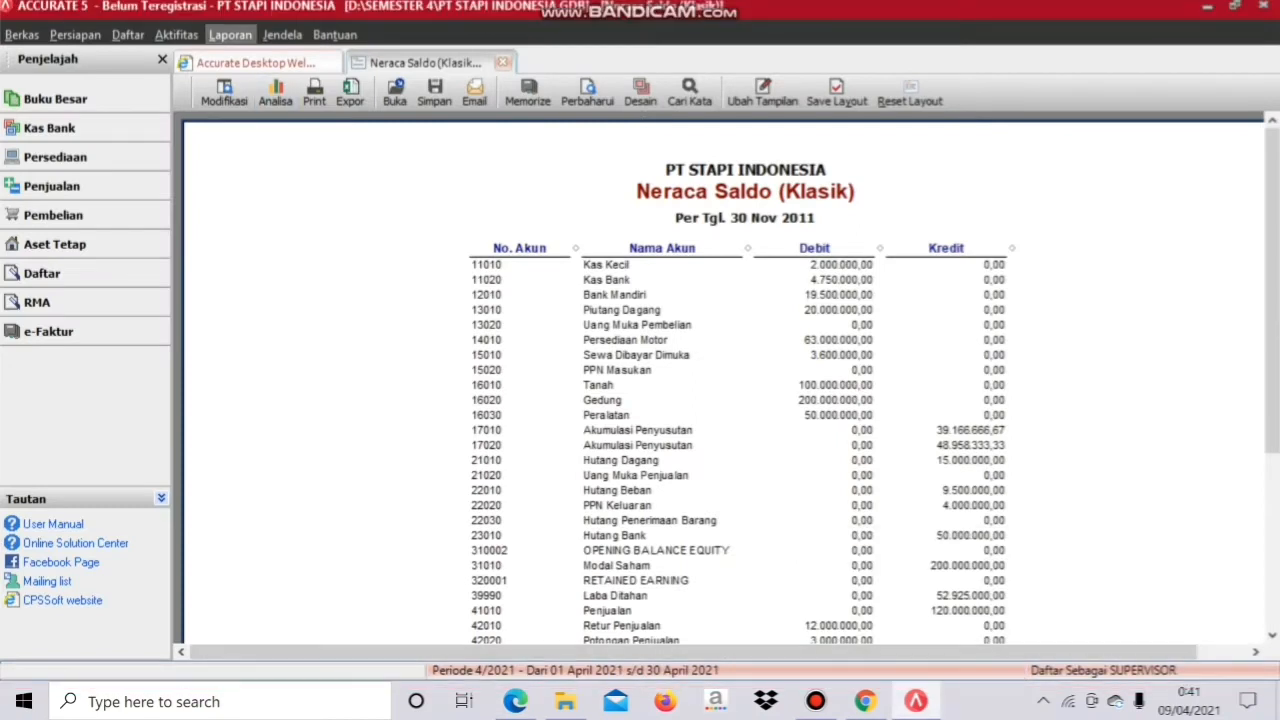
# Step: Open a new general journal voucher and number it 01/BM
pyautogui.click(176, 35)
pyautogui.press('Down')
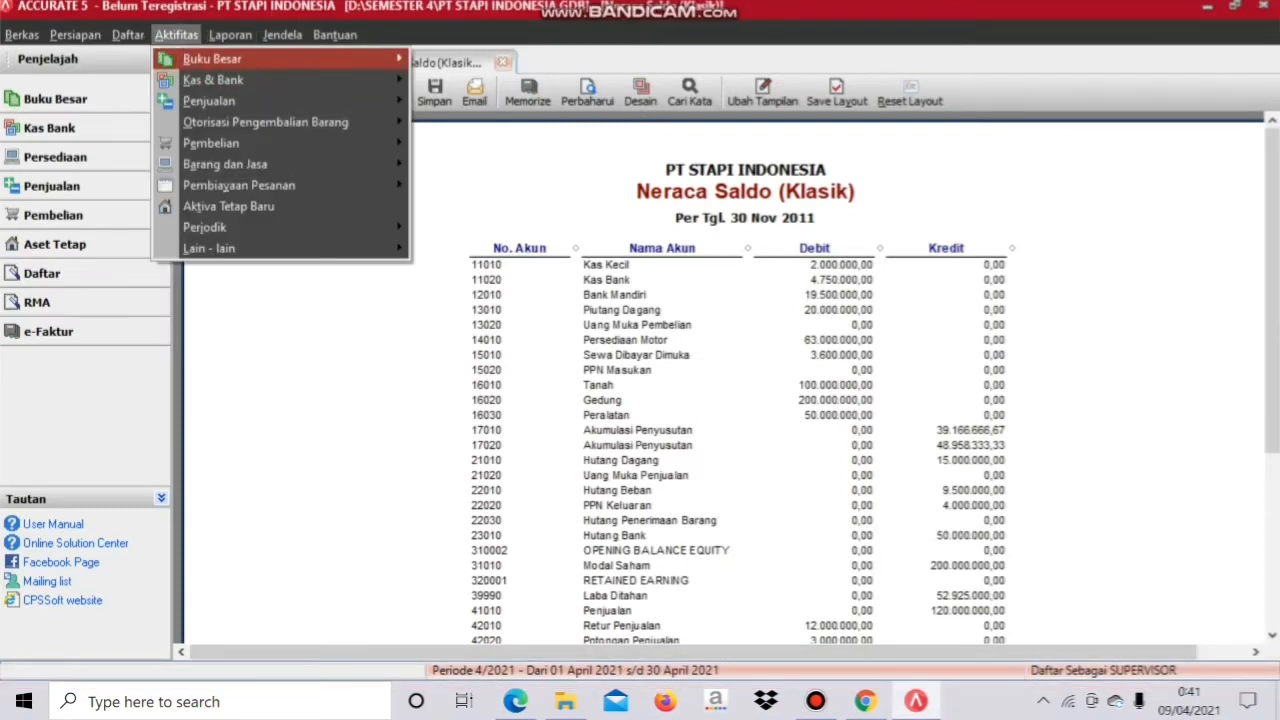
pyautogui.press('Right')
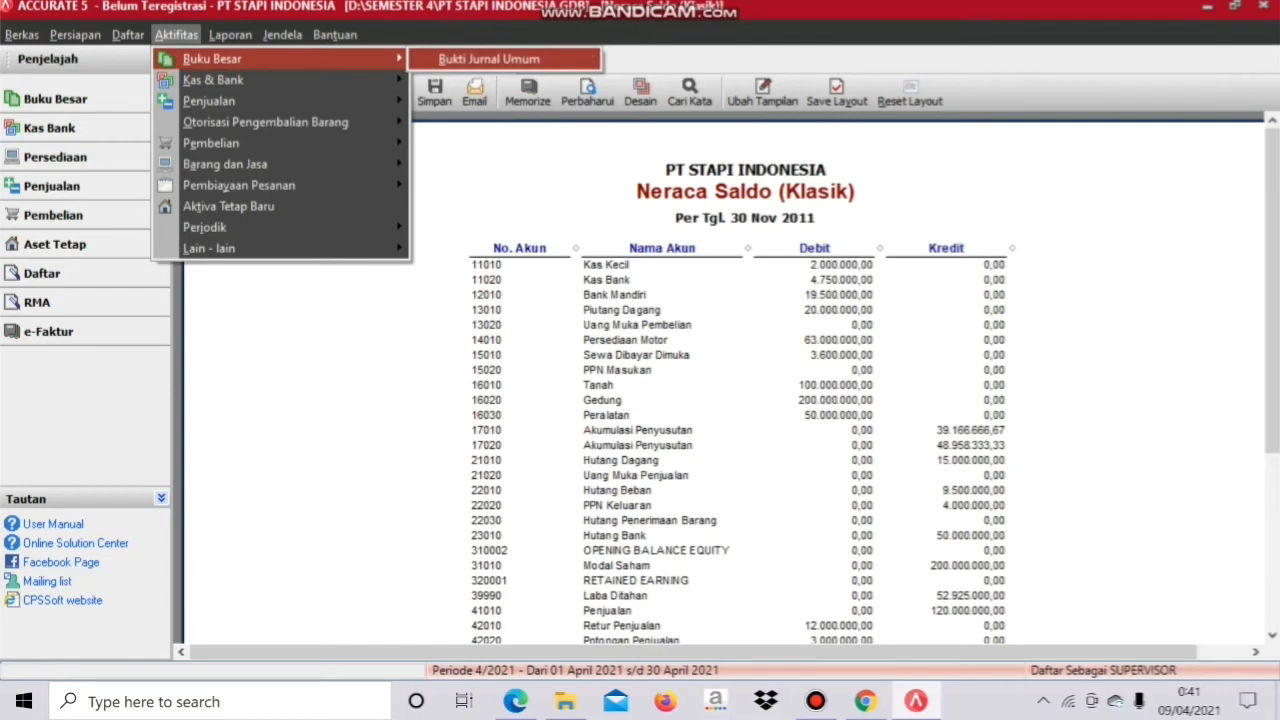
pyautogui.press('Return')
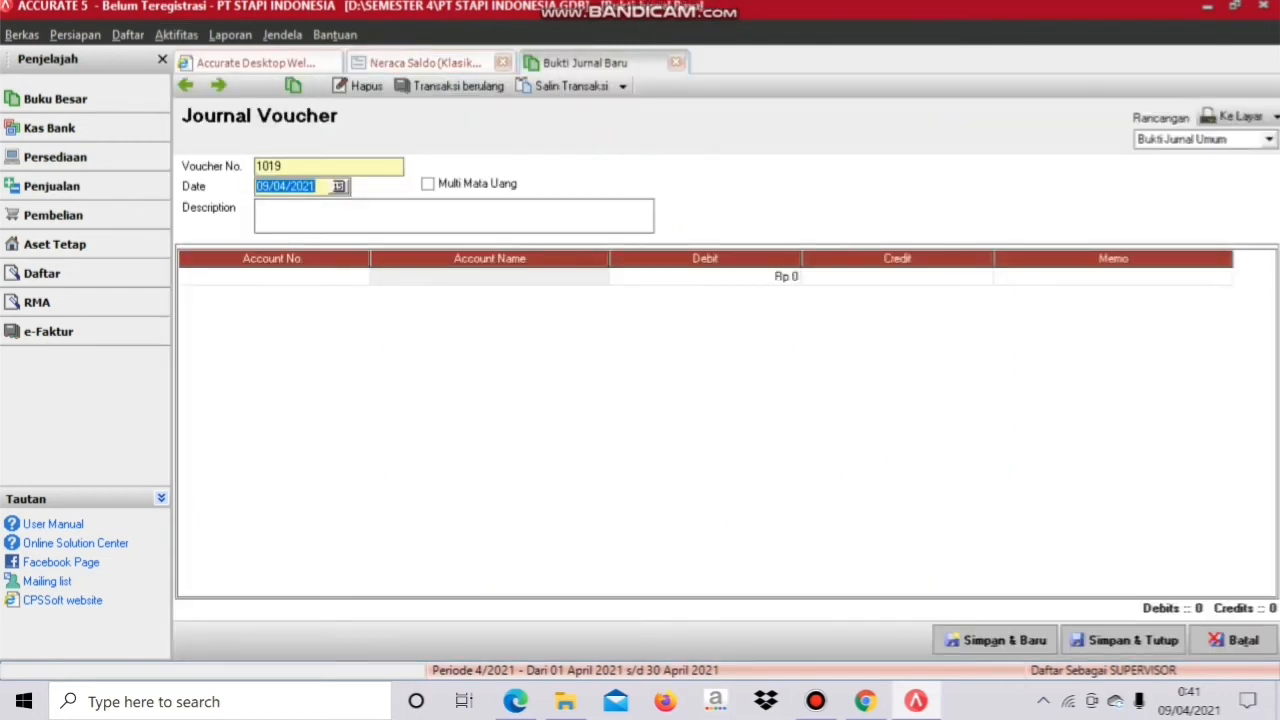
pyautogui.click(284, 166)
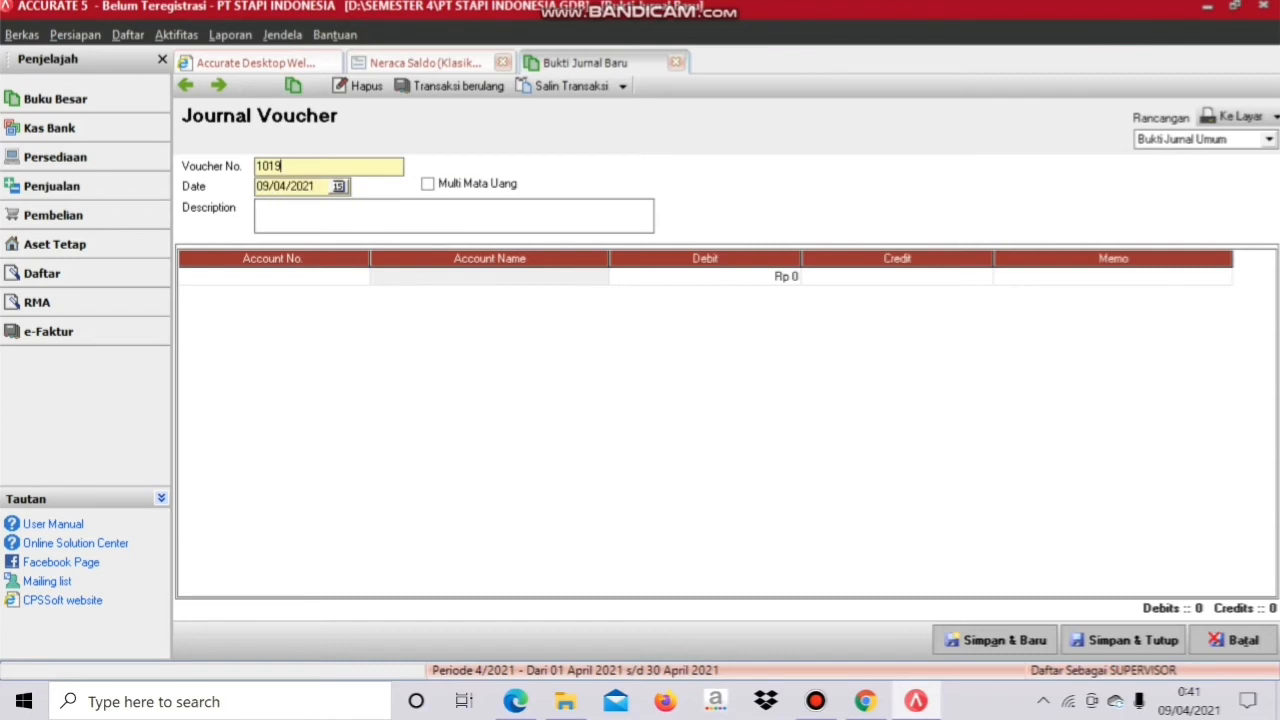
pyautogui.press('BackSpace')
pyautogui.press('BackSpace')
pyautogui.press('BackSpace')
pyautogui.write('01')
pyautogui.press('BackSpace')
pyautogui.press('BackSpace')
pyautogui.press('BackSpace')
pyautogui.write('01')
pyautogui.press('capslock')
pyautogui.write('/BM')
# Step: Date the voucher 31/12/2011 with description PENYESUAIAN
pyautogui.press('Tab')
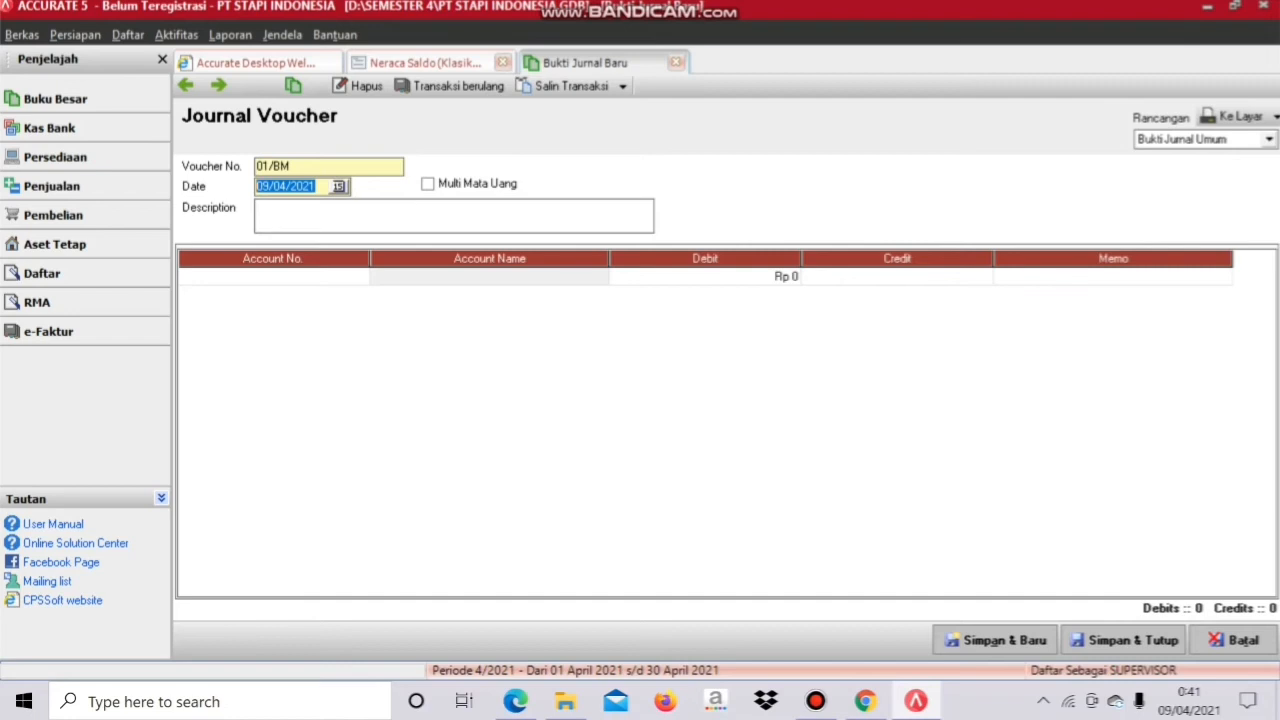
pyautogui.write('31/12/')
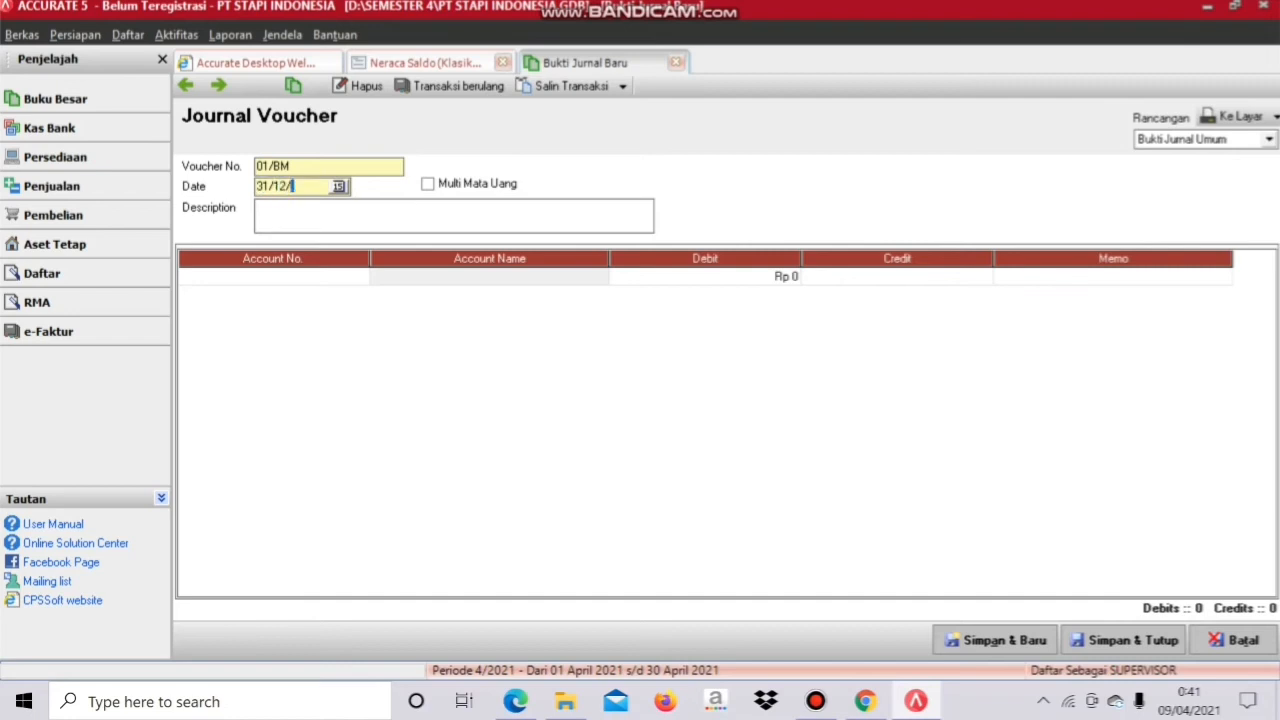
pyautogui.write('2011')
pyautogui.press('Tab')
pyautogui.write('PENYESUAIAN')
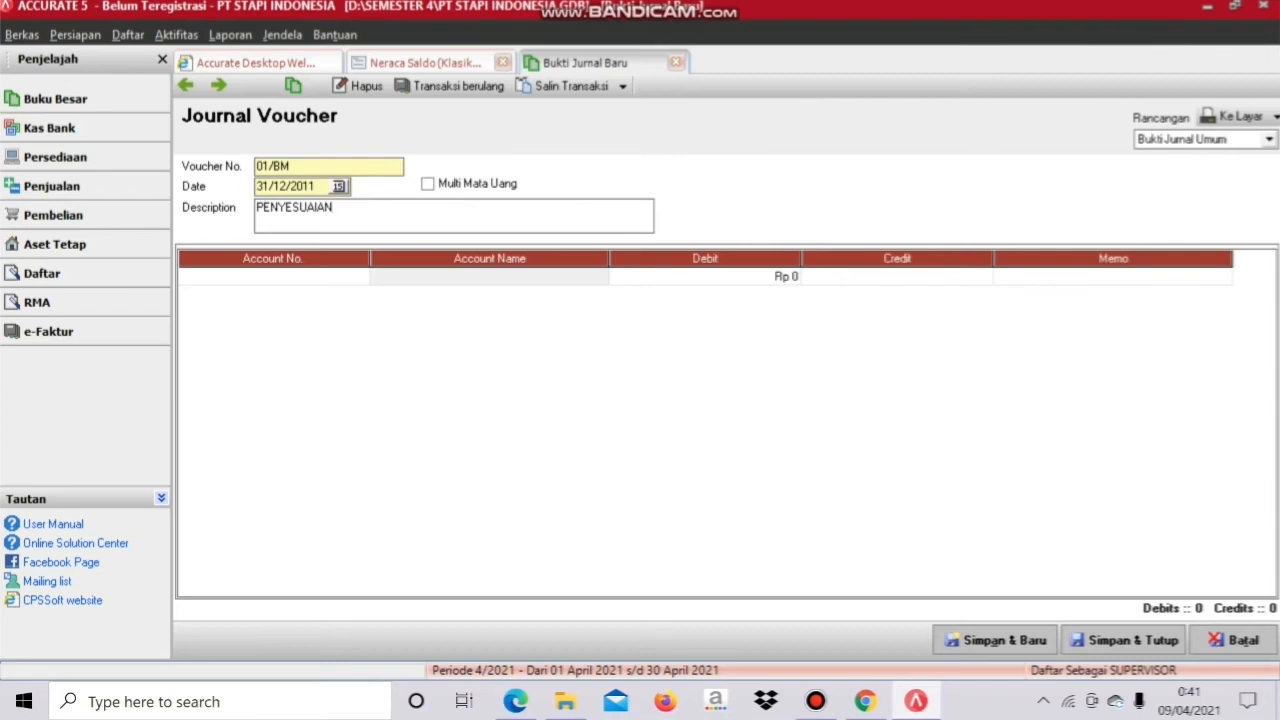
pyautogui.press('Tab')
# Step: Debit 62030 Beban Sewa for 3.600.000 on the first journal line
pyautogui.click(361, 277)
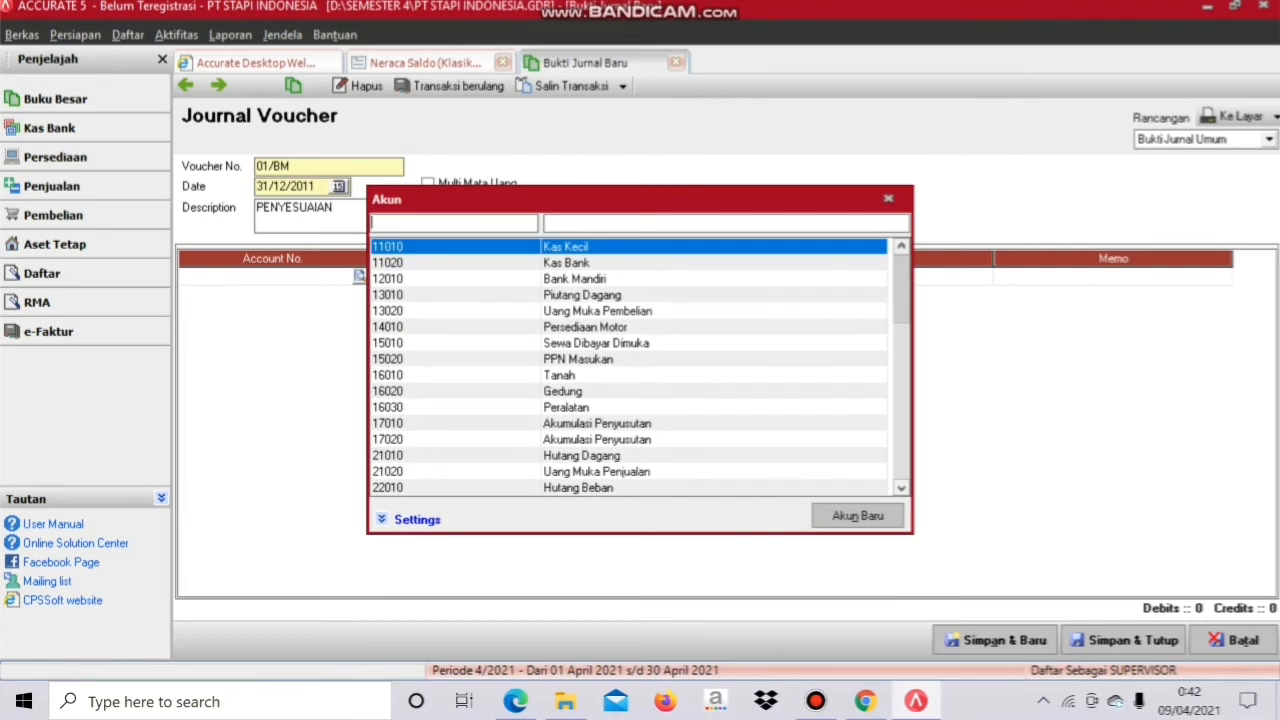
pyautogui.press('pagedown')
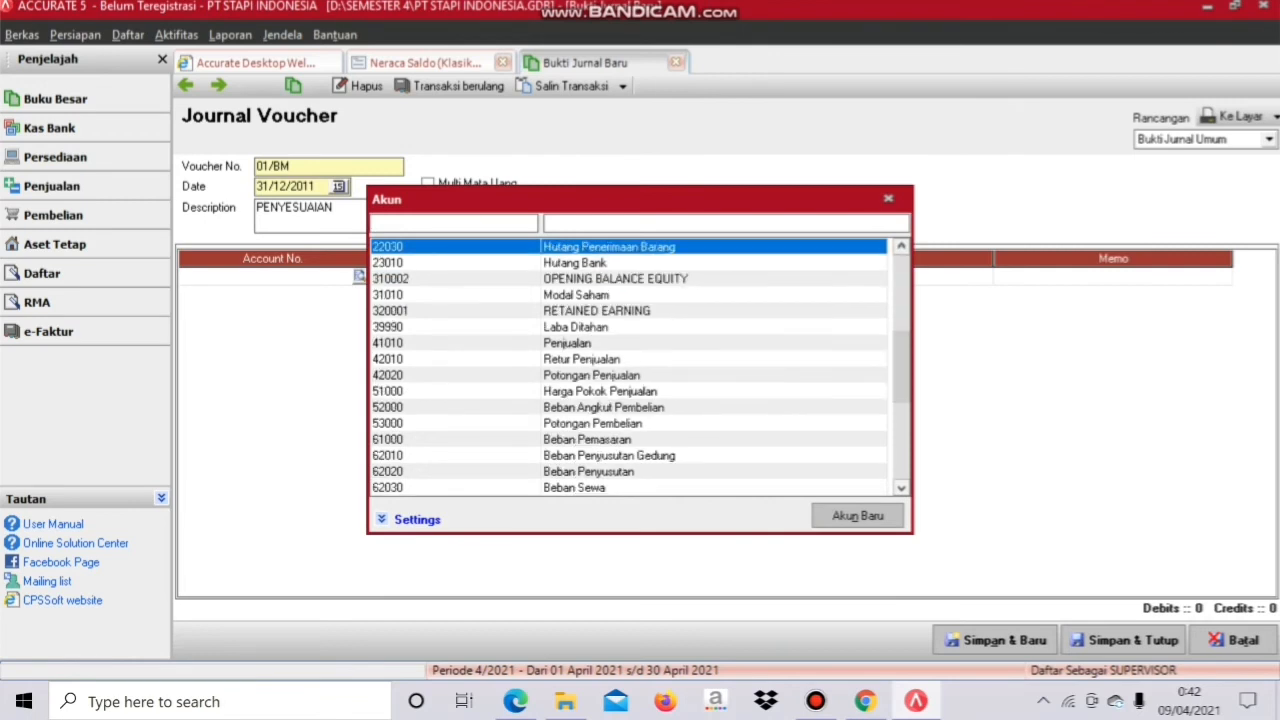
pyautogui.press('pagedown')
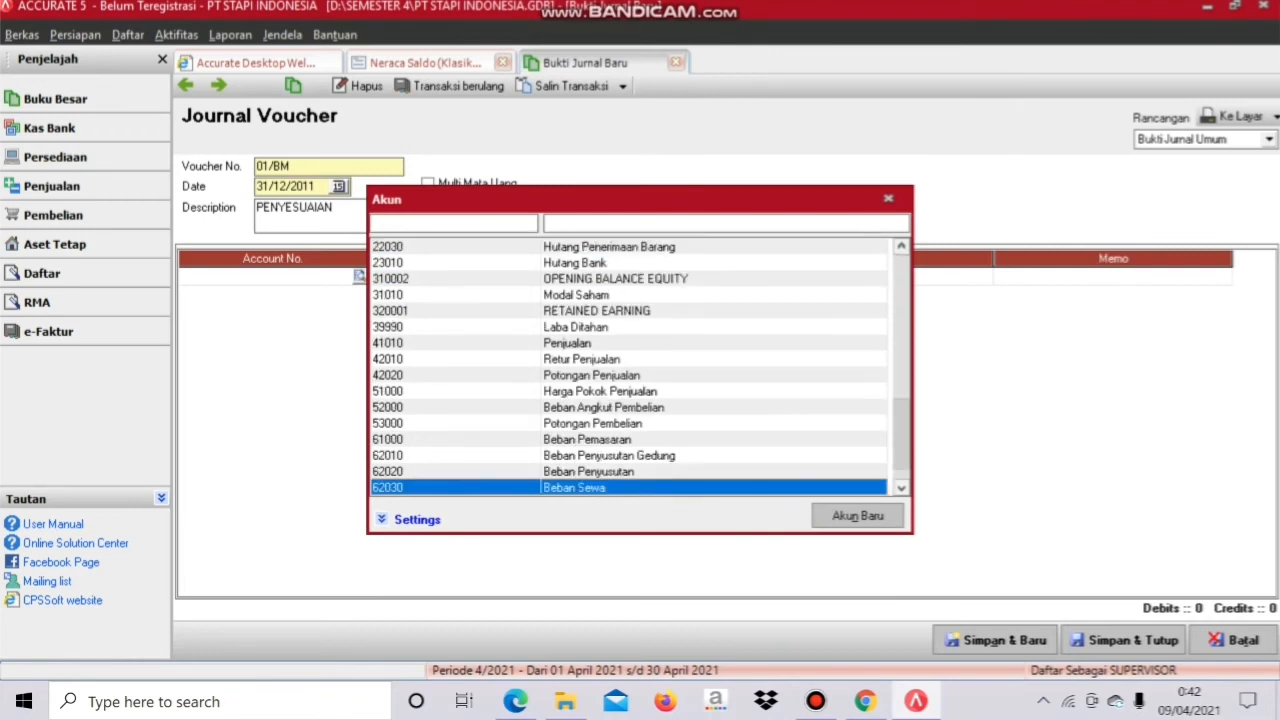
pyautogui.press('Return')
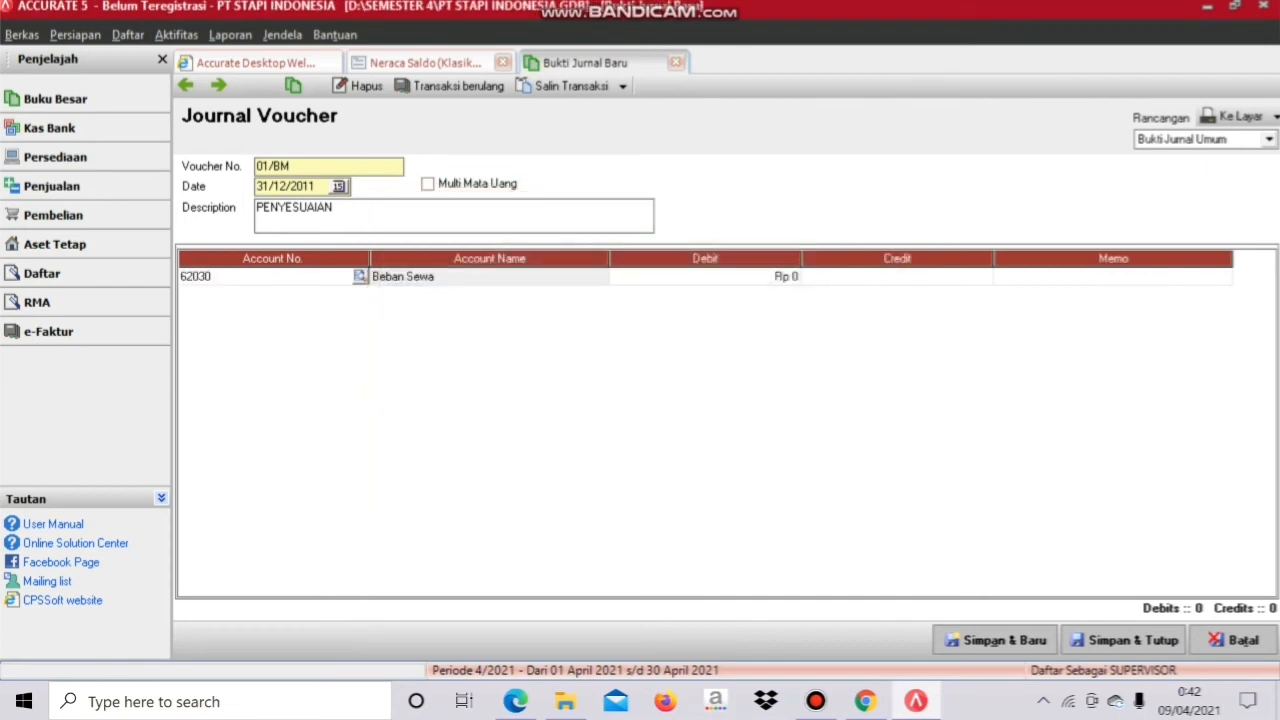
pyautogui.press('Tab')
pyautogui.press('Tab')
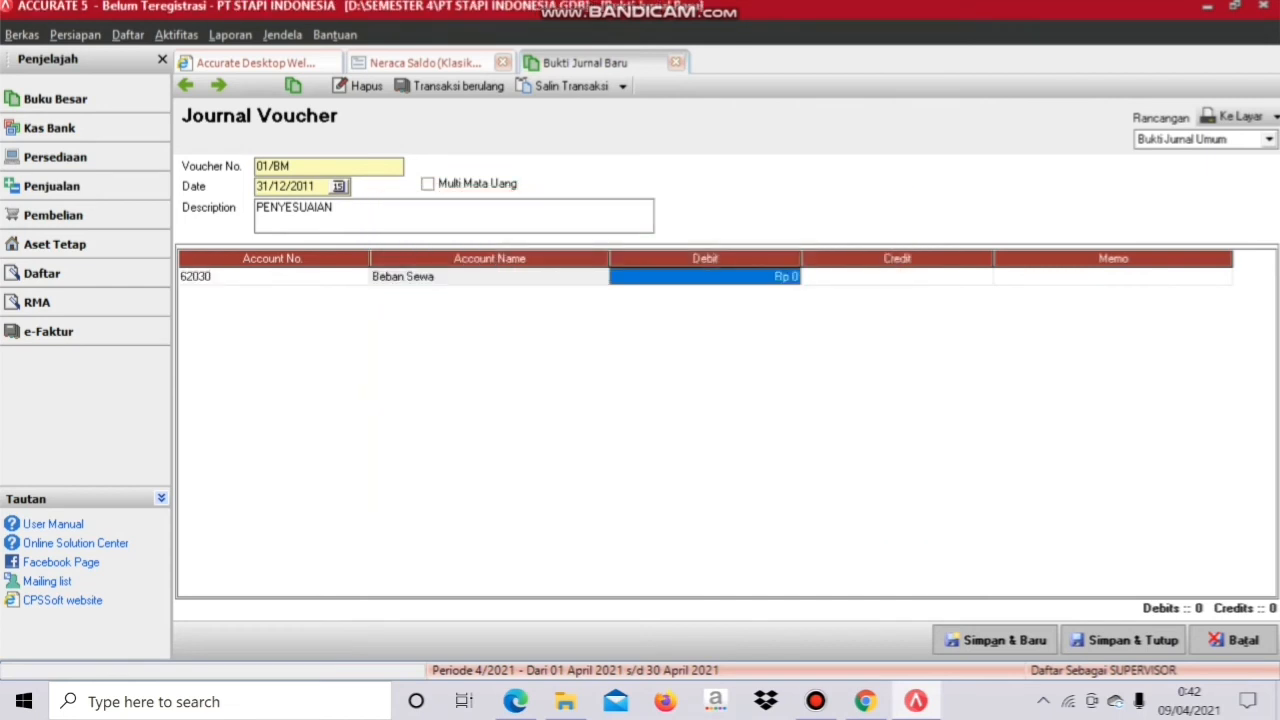
pyautogui.write('3.600.0')
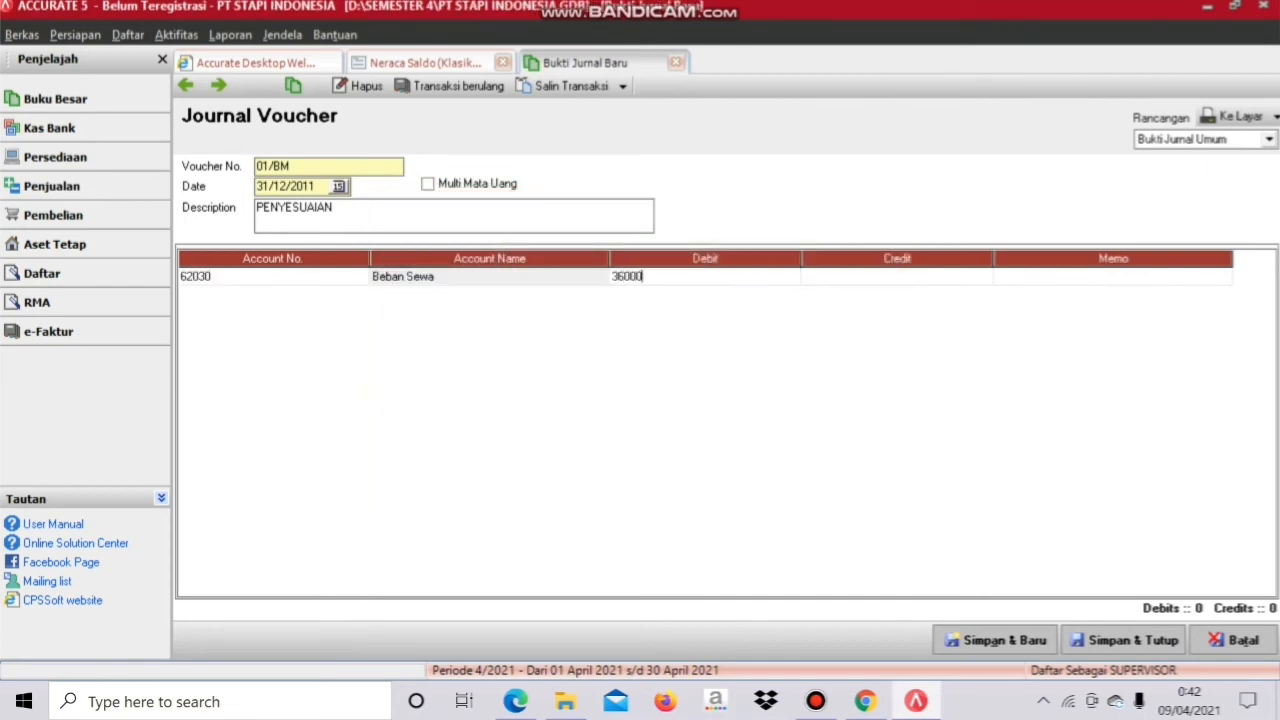
pyautogui.write('00')
pyautogui.press('Tab')
# Step: Credit 15010 Sewa Dibayar Dimuka on the second line and save the voucher
pyautogui.press('Tab')
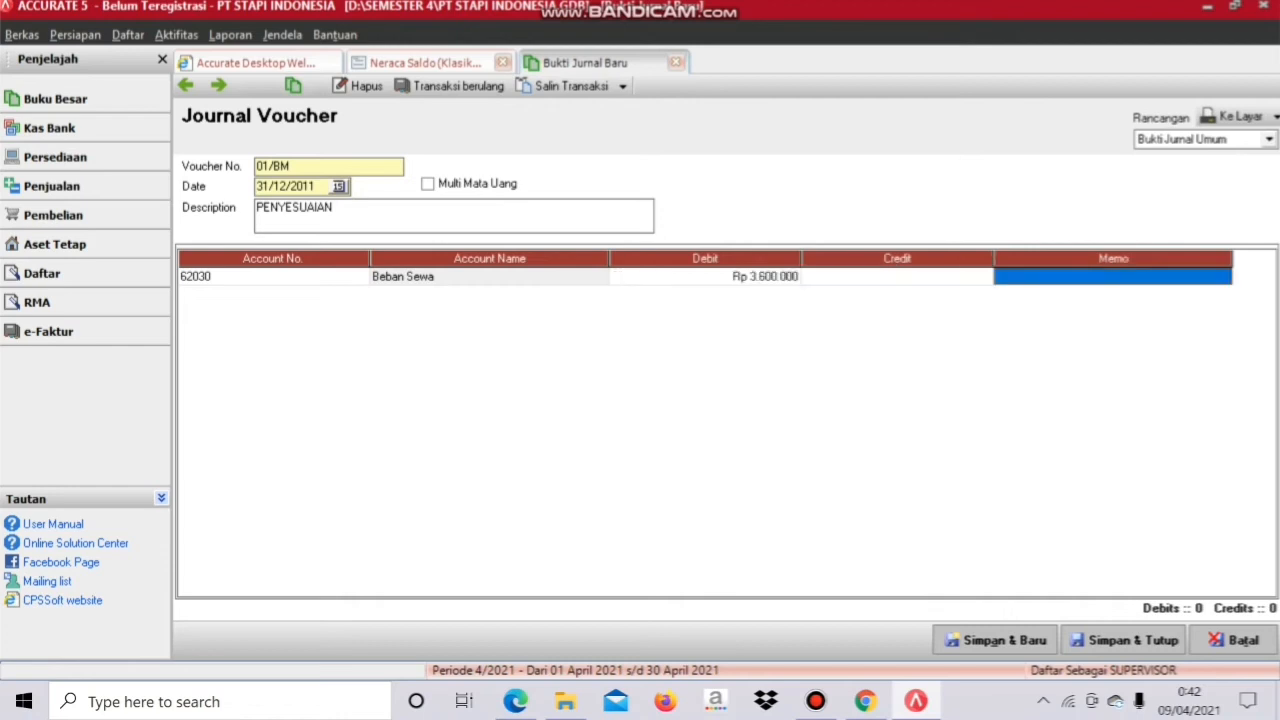
pyautogui.press('Tab')
pyautogui.press('Return')
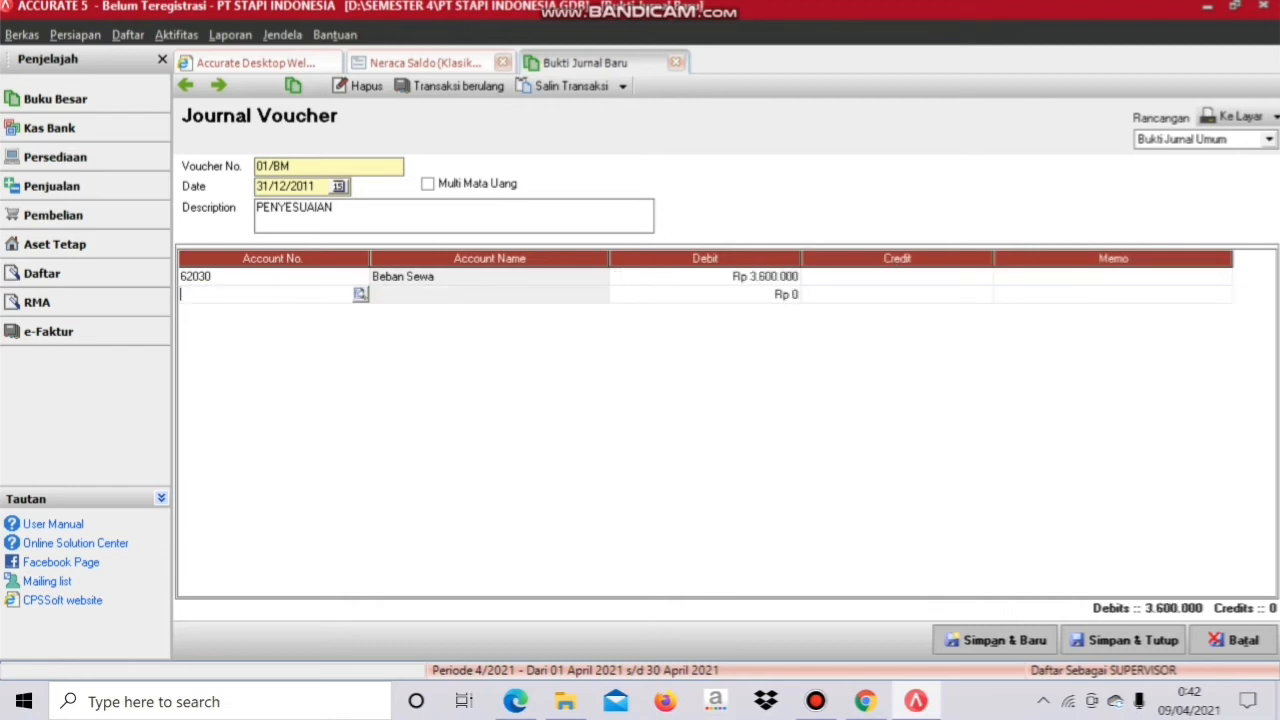
pyautogui.click(360, 294)
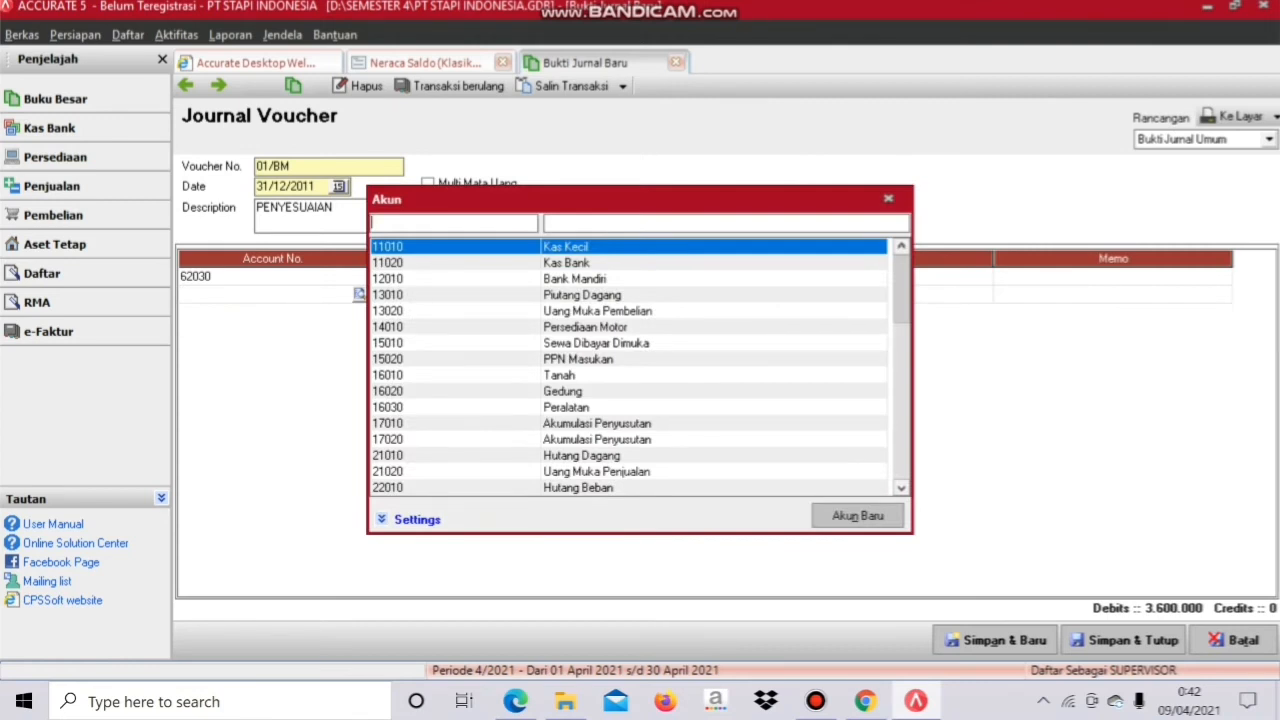
pyautogui.click(597, 343)
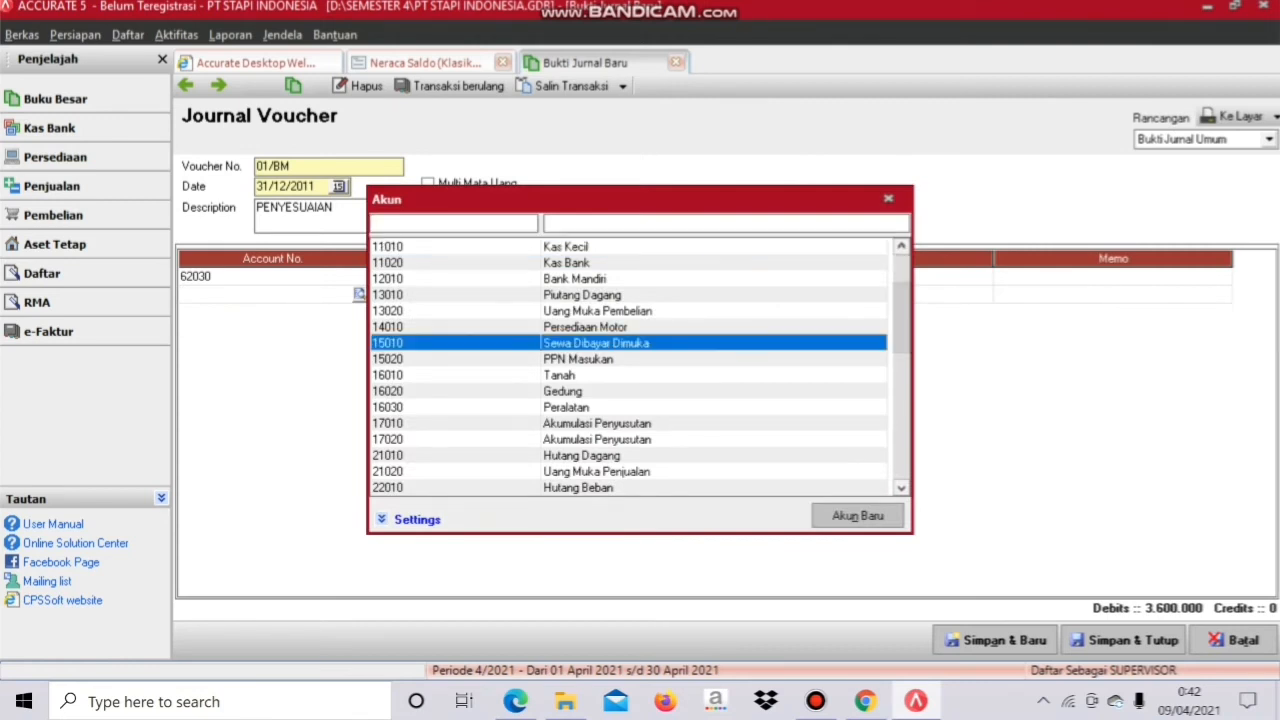
pyautogui.press('Return')
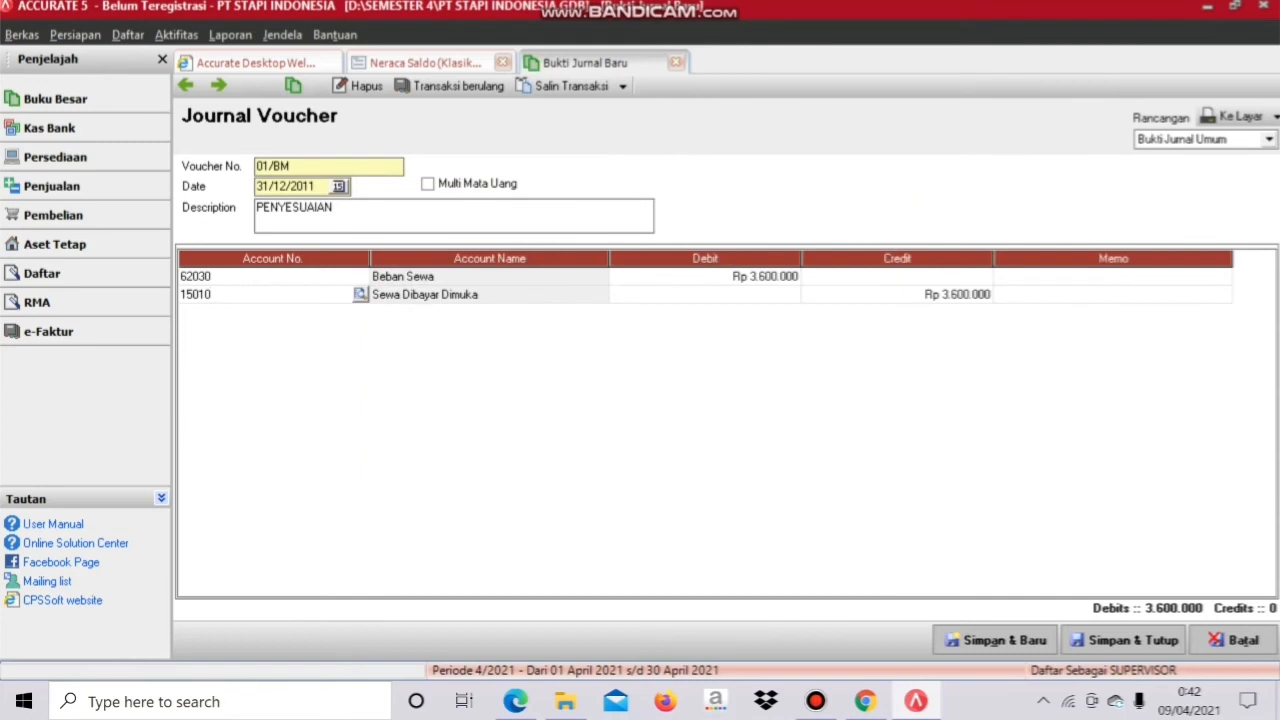
pyautogui.click(1124, 640)
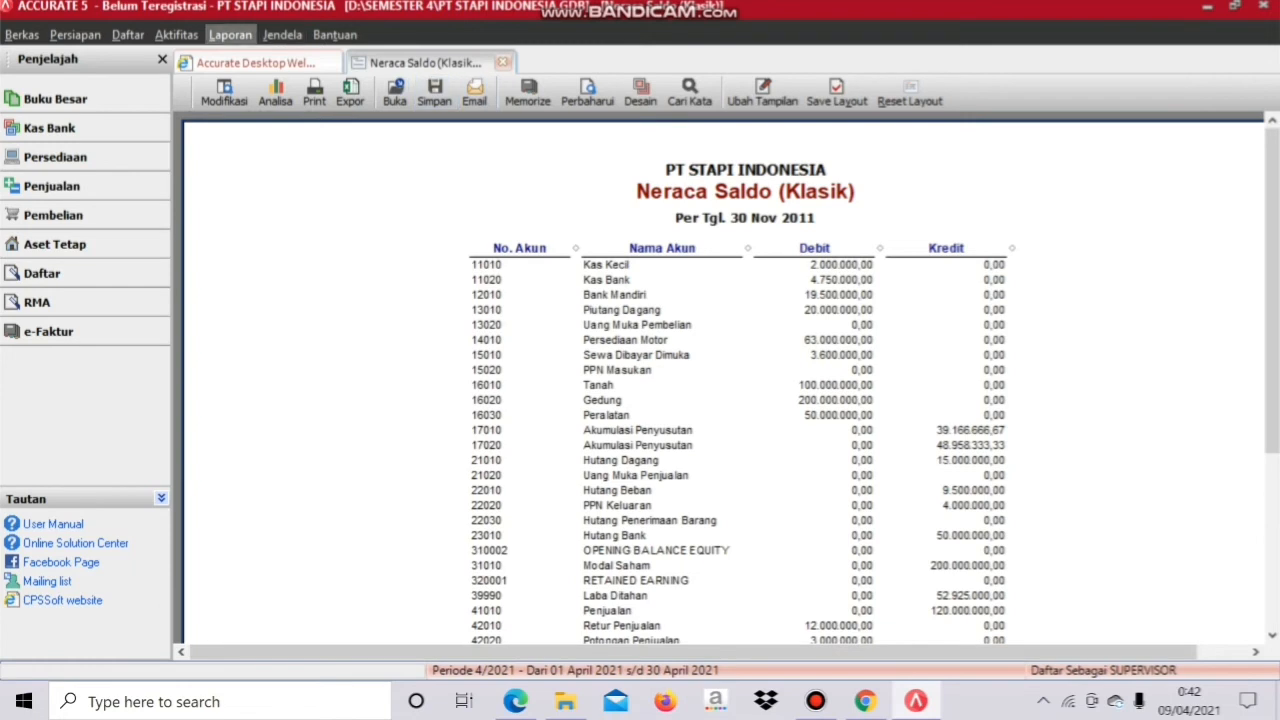
pyautogui.click(230, 35)
pyautogui.press('Right')
# Step: Open the Daftar Laporan list from the Laporan menu, showing Laporan Keuangan
pyautogui.press('Left')
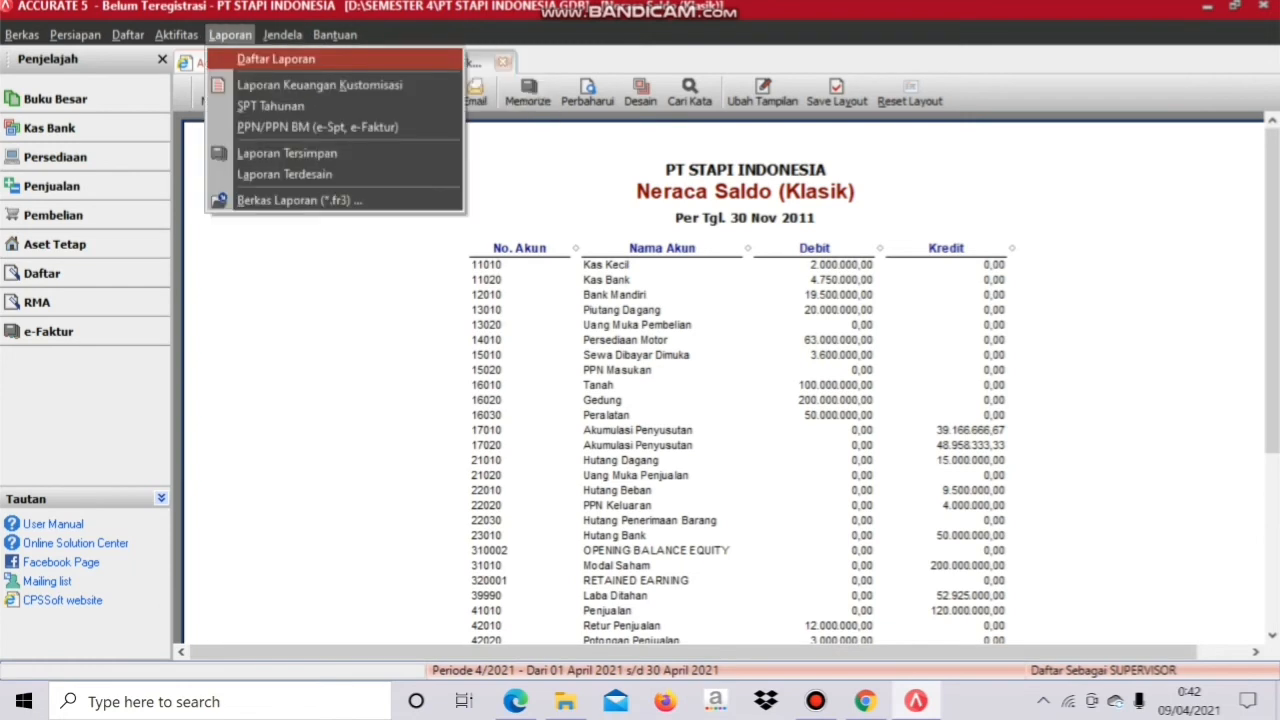
pyautogui.press('Return')
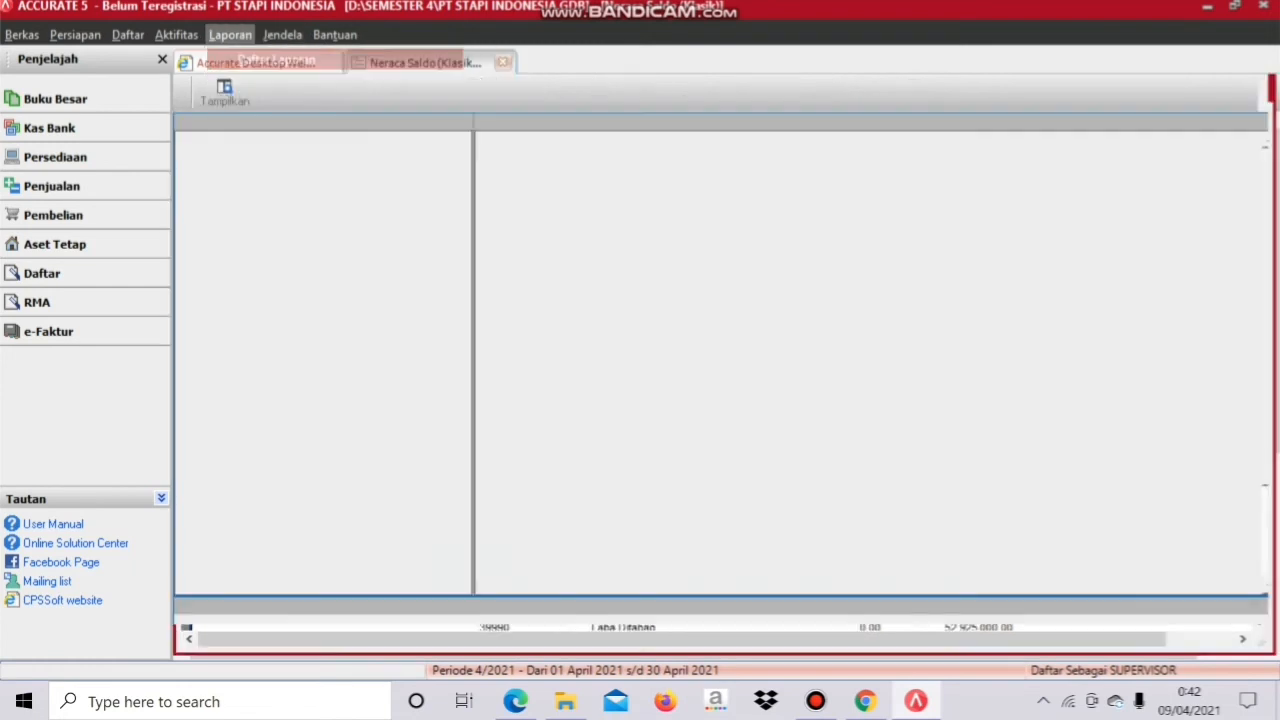
pyautogui.hotkey('alt', 'l')
pyautogui.press('Down')
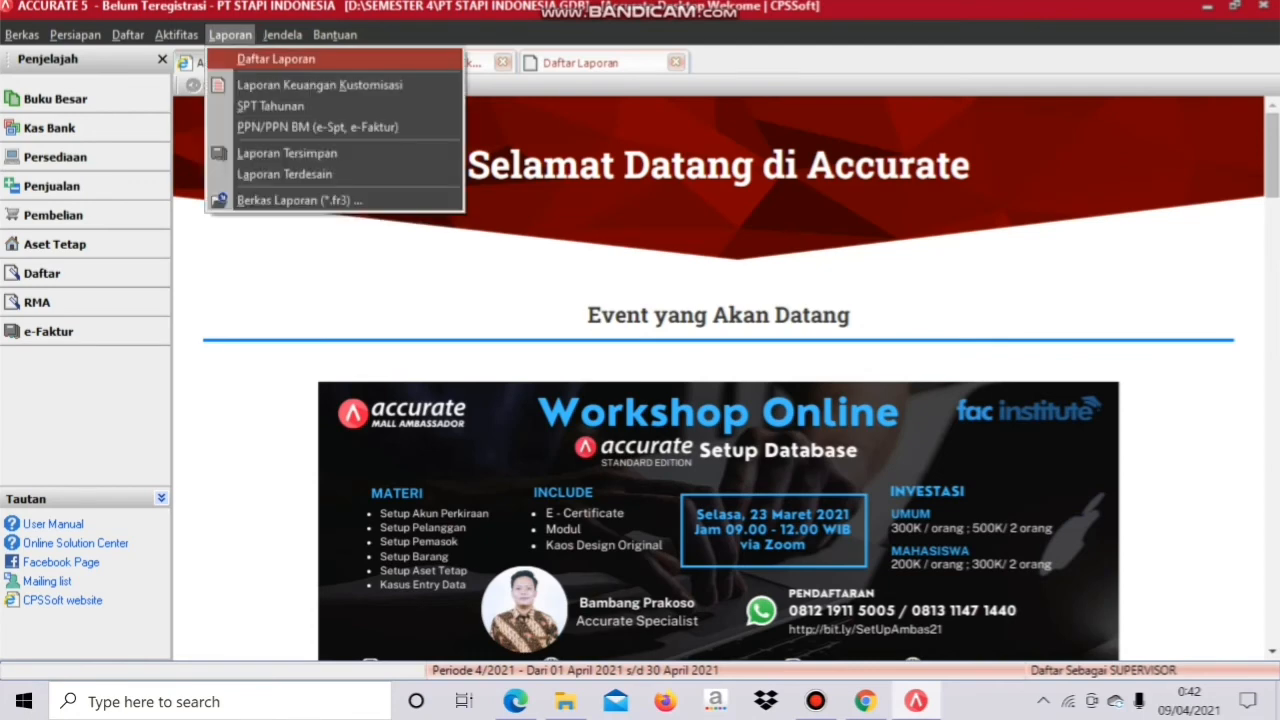
pyautogui.press('Return')
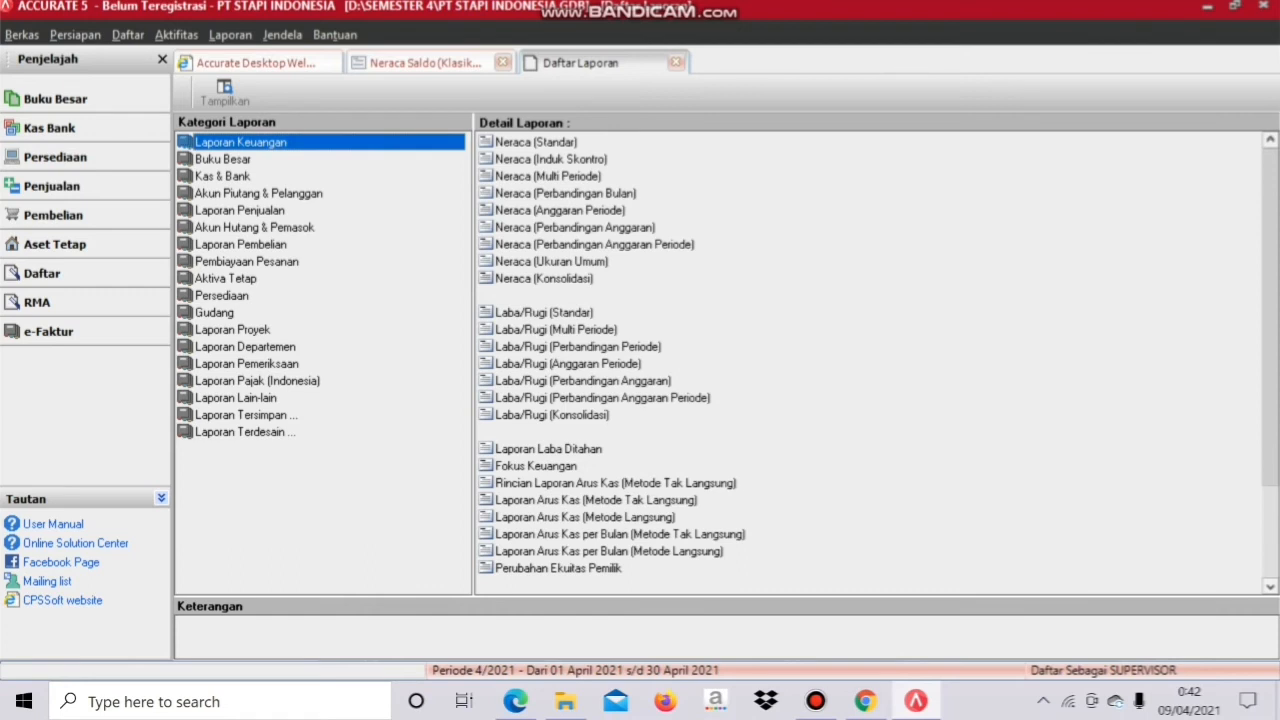
# Step: Show Laba/Rugi (Standar) for 01/01/2011 to 31/12/2011, then close it
pyautogui.click(543, 312)
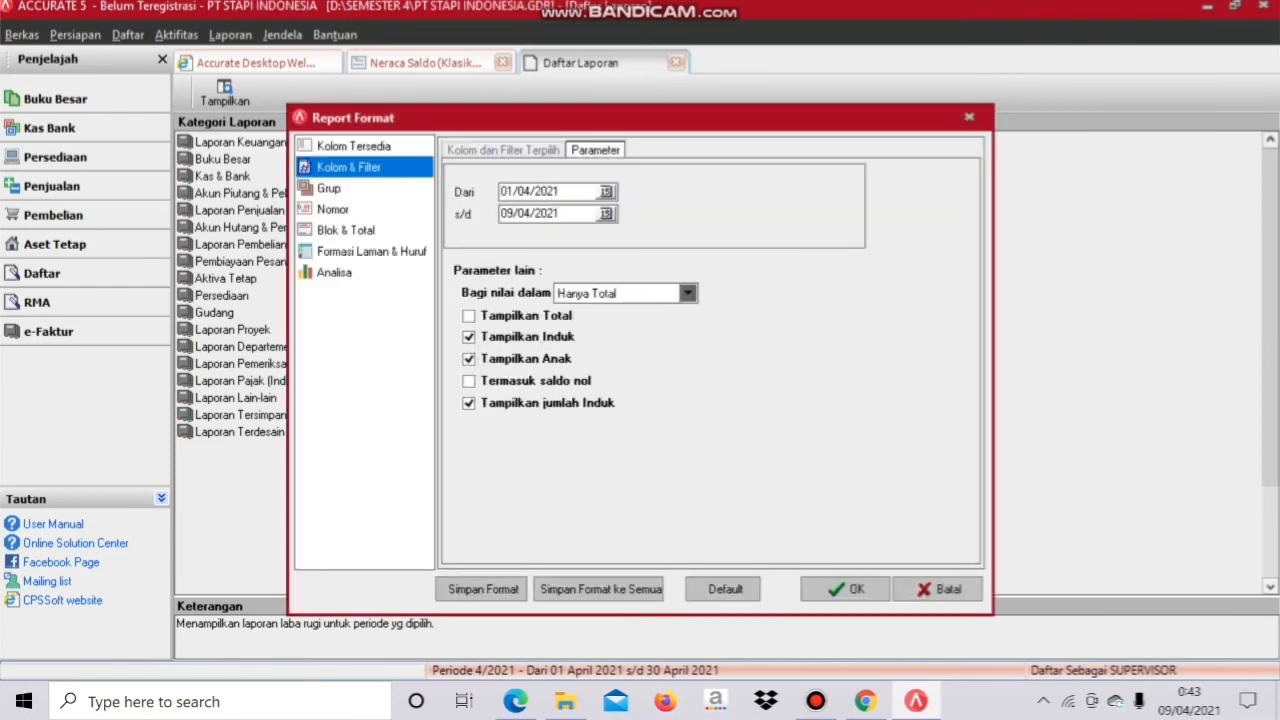
pyautogui.moveTo(560, 191); pyautogui.dragTo(500, 191)
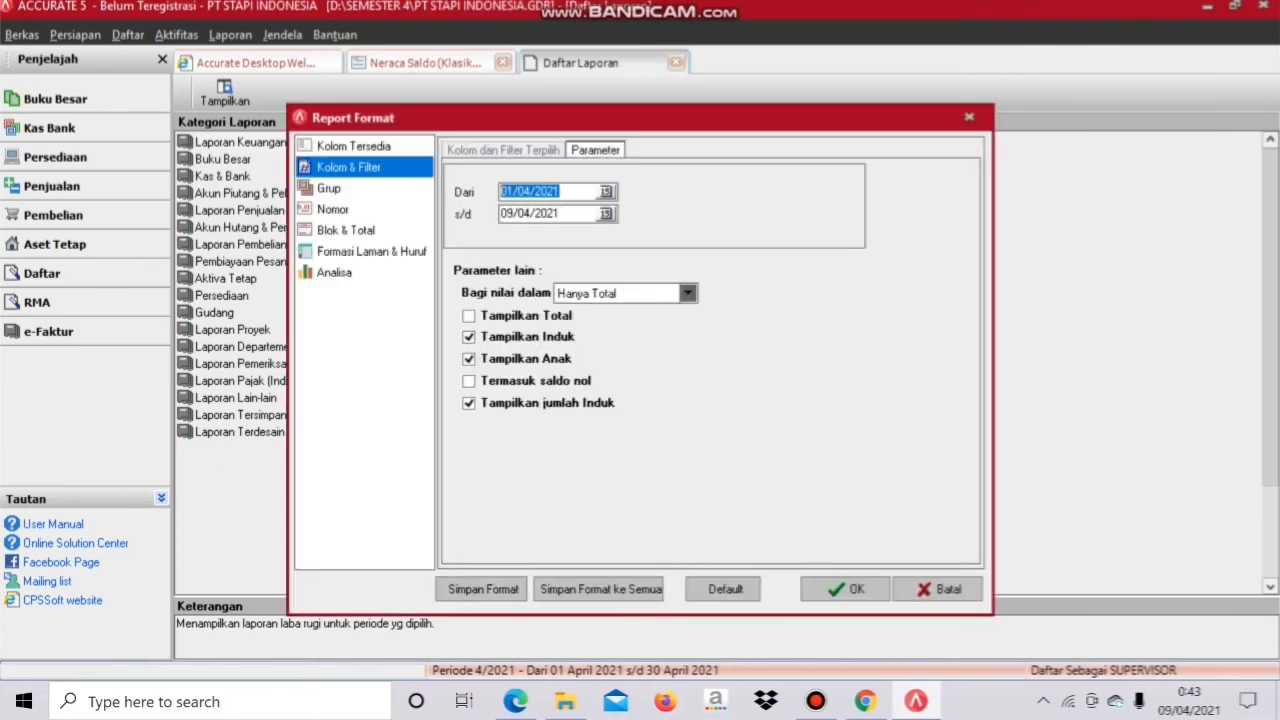
pyautogui.write('01/1')
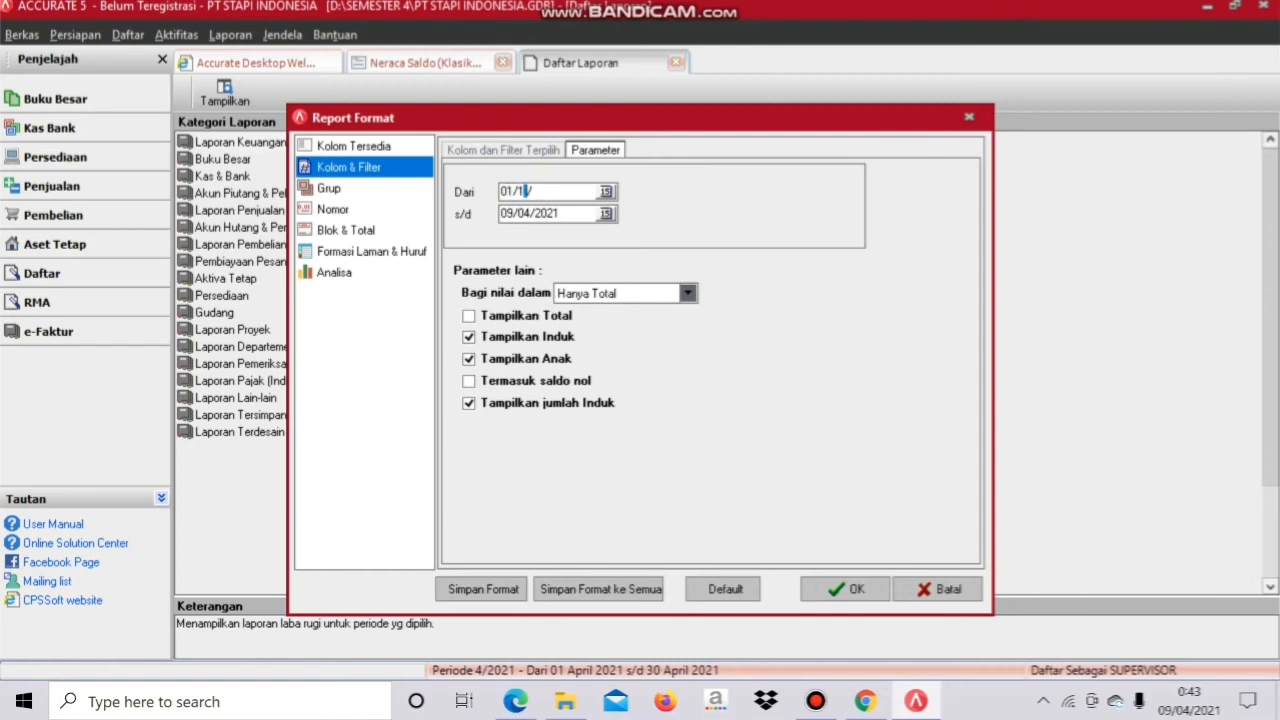
pyautogui.press('BackSpace')
pyautogui.write('01/2011')
pyautogui.press('Tab')
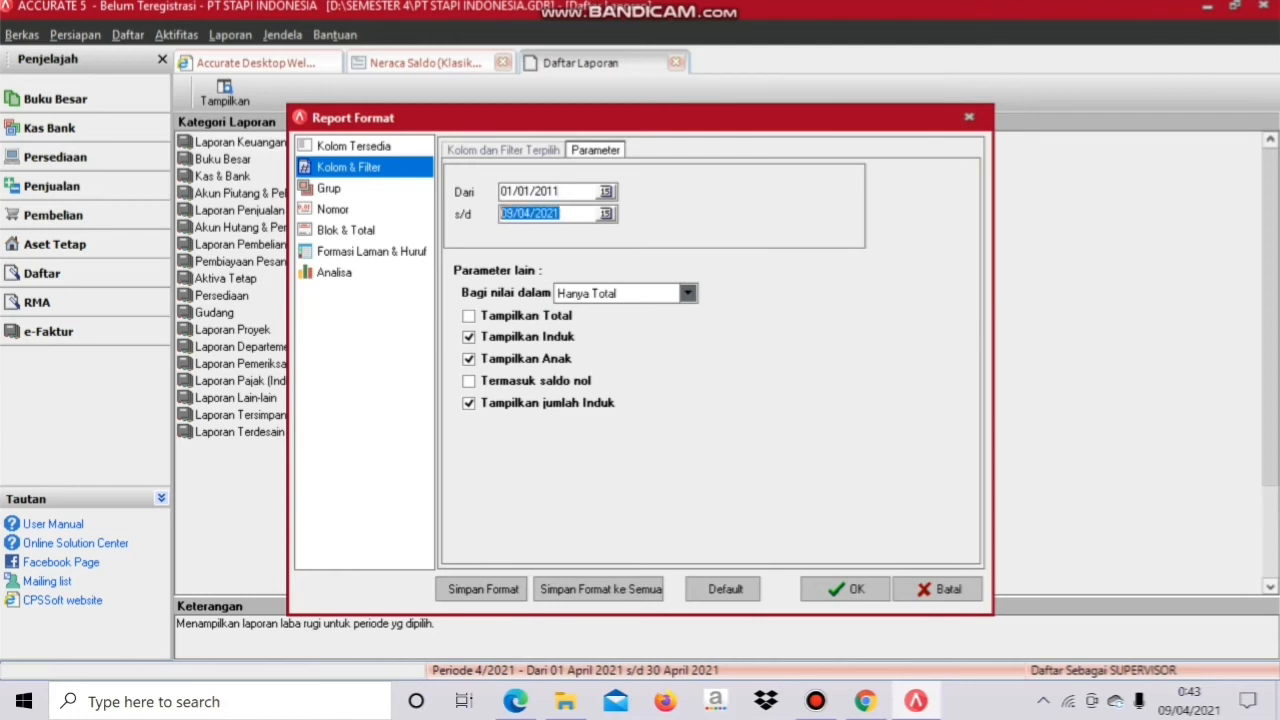
pyautogui.write('31/12/2011')
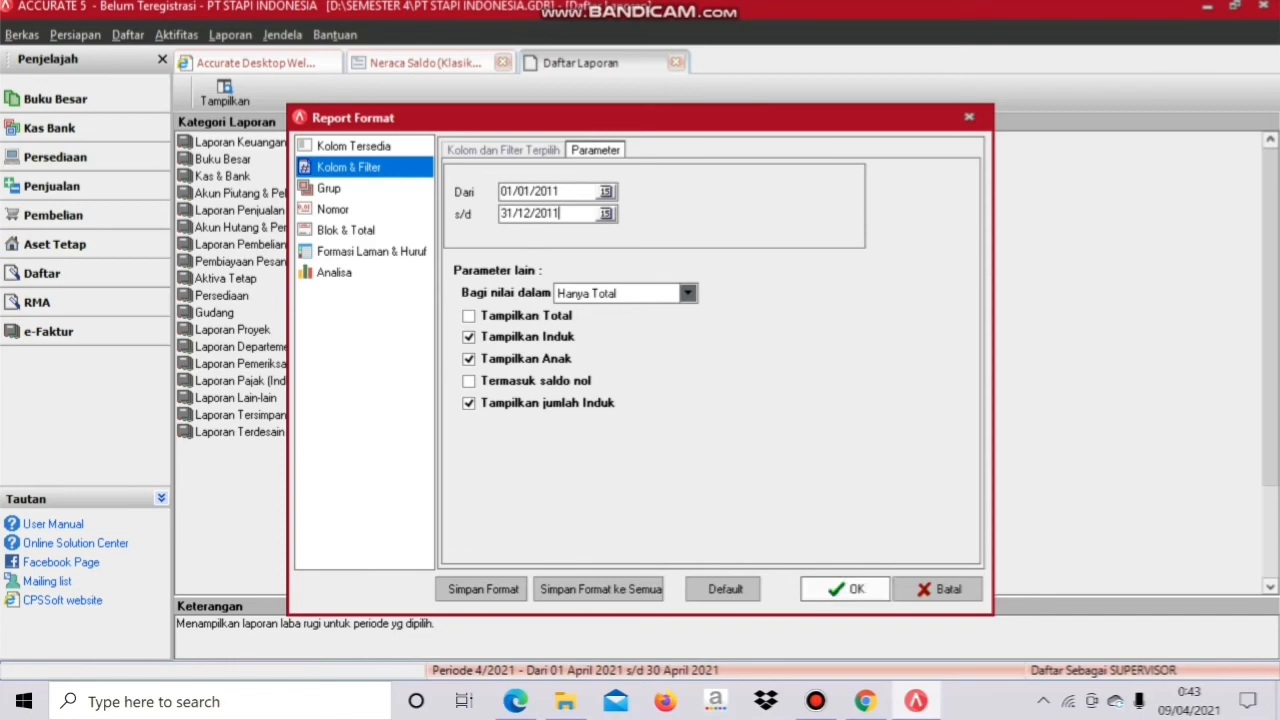
pyautogui.click(848, 589)
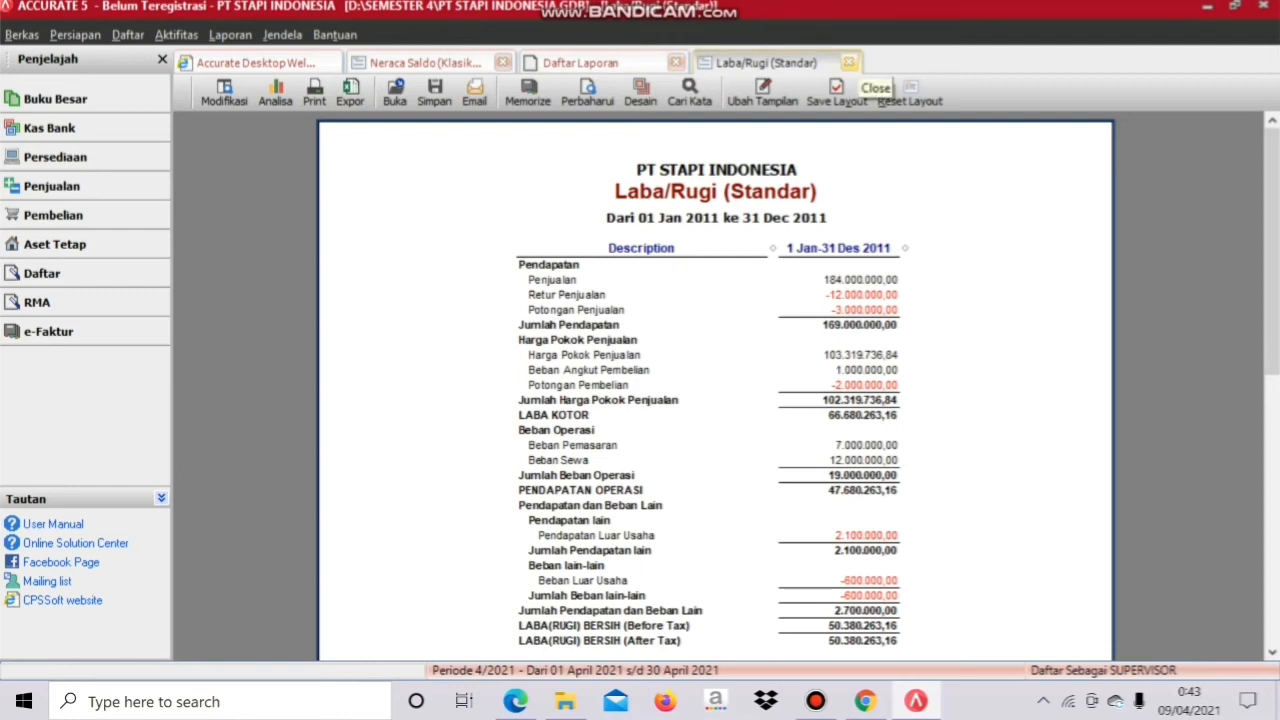
pyautogui.click(849, 62)
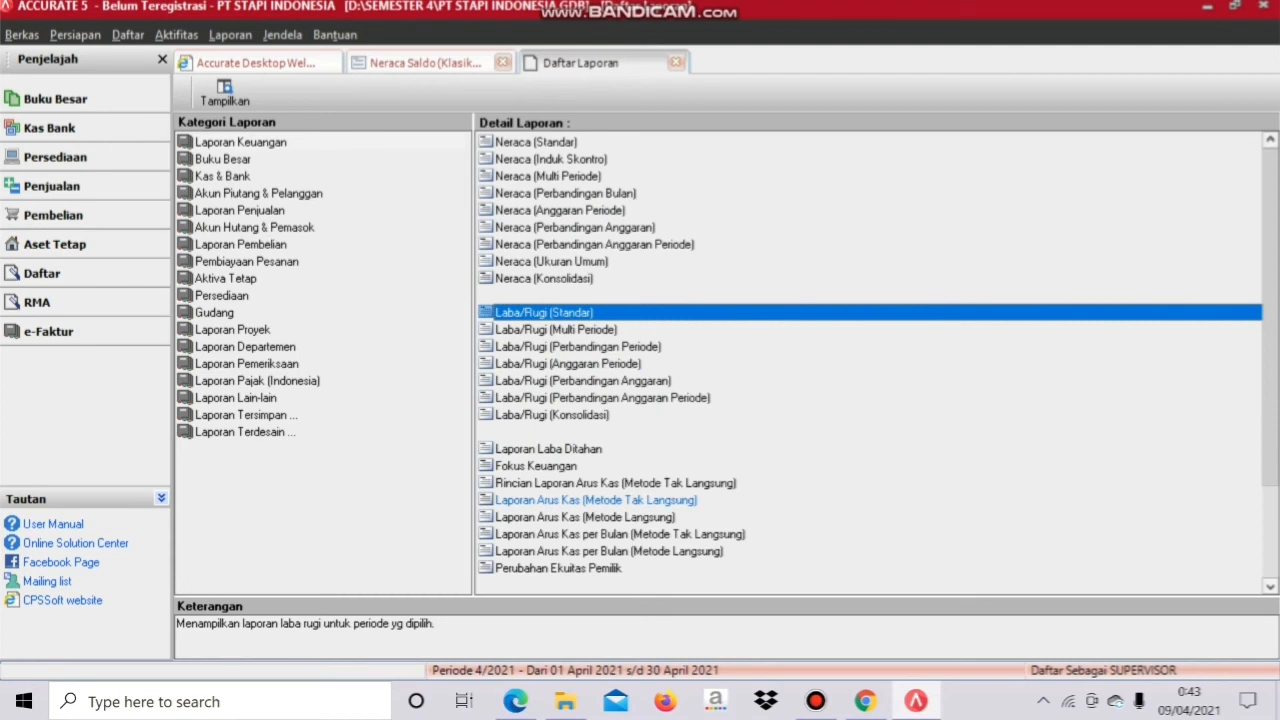
pyautogui.click(596, 500)
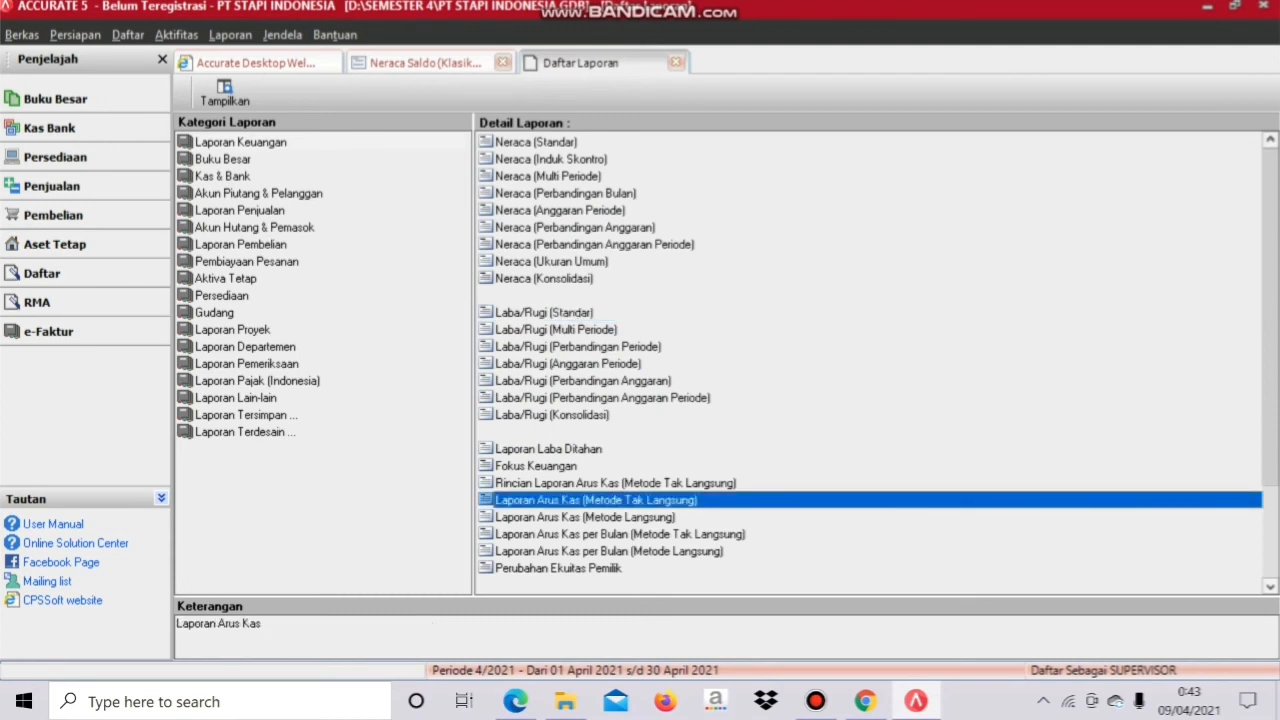
pyautogui.doubleClick(596, 500)
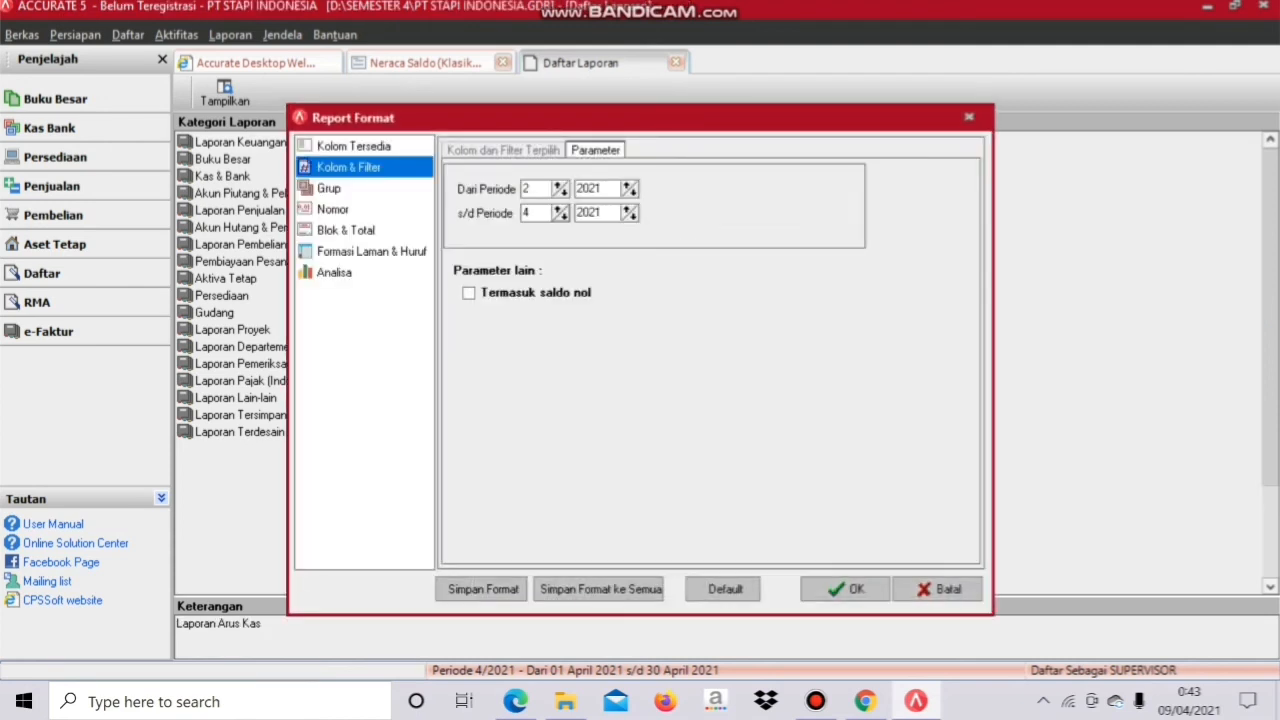
pyautogui.doubleClick(527, 189)
pyautogui.write('1')
pyautogui.press('Tab')
pyautogui.write('2011')
pyautogui.press('BackSpace')
pyautogui.write('12')
pyautogui.press('Tab')
pyautogui.write('2011')
pyautogui.press('Tab')
pyautogui.press('space')
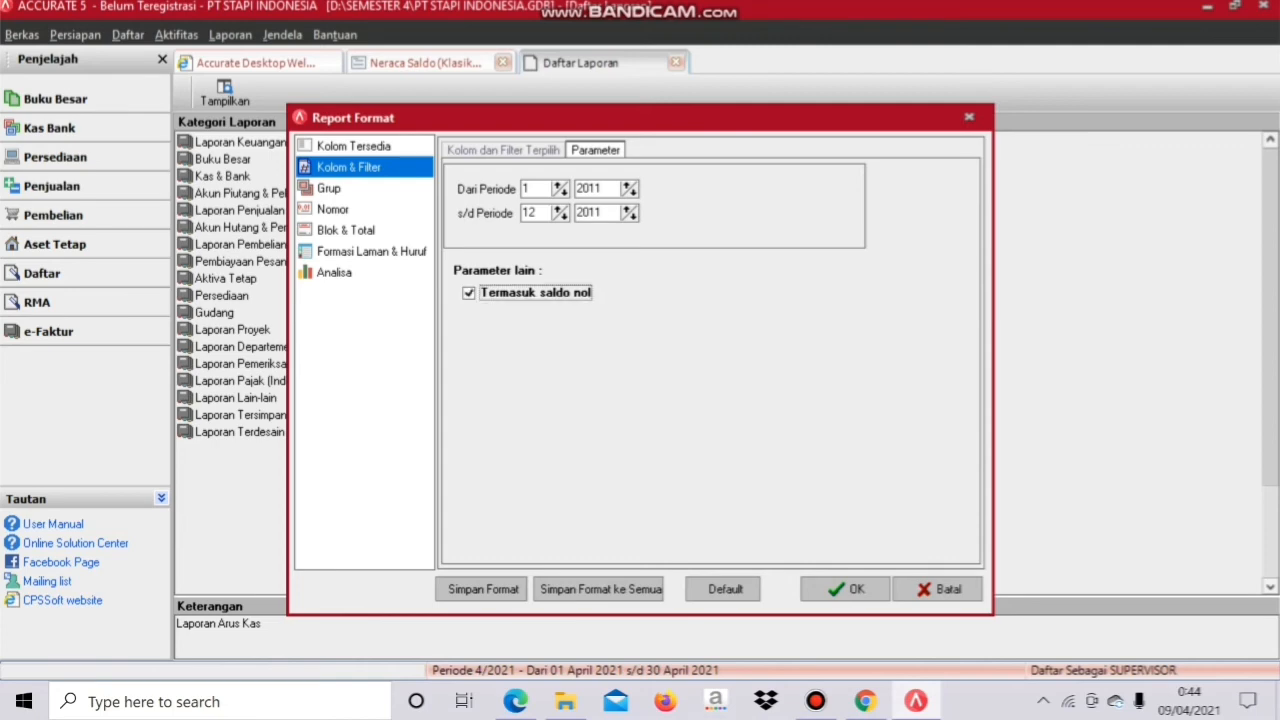
pyautogui.press('Return')
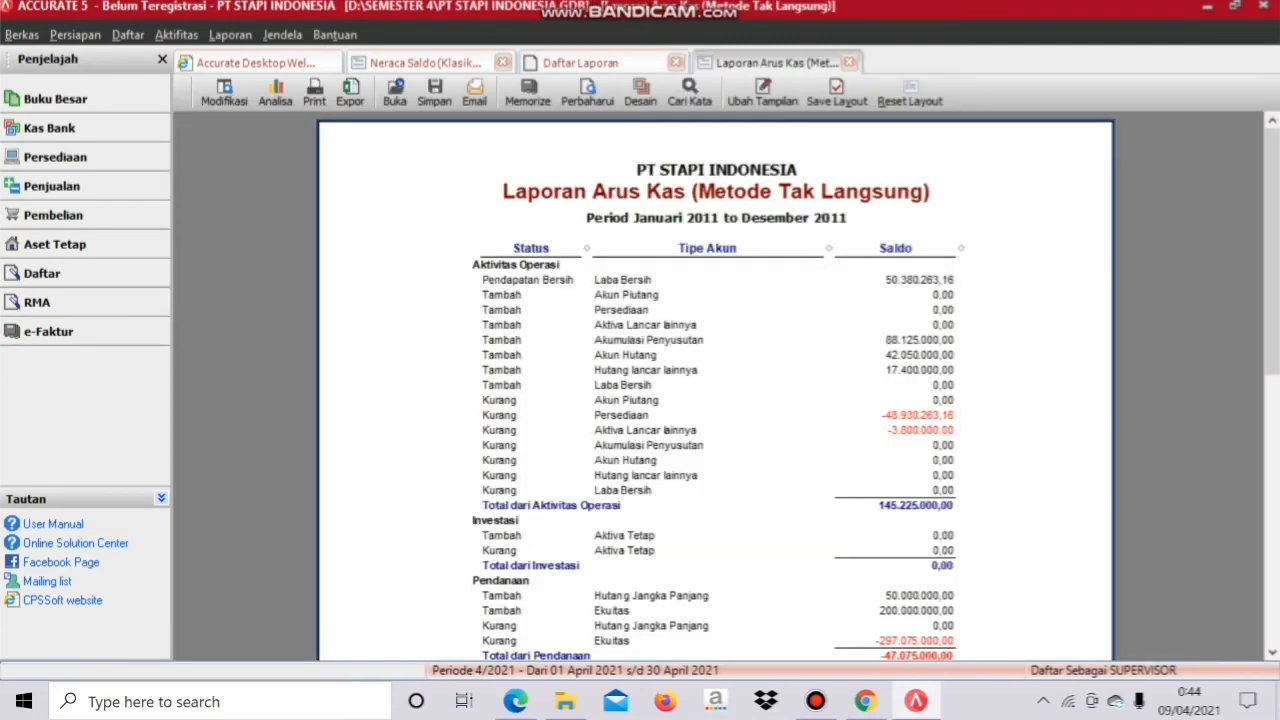
pyautogui.moveTo(1272, 250)
pyautogui.mouseDown()
pyautogui.moveTo(1272, 330)
pyautogui.moveTo(1272, 248)
pyautogui.mouseUp()
pyautogui.click(849, 62)
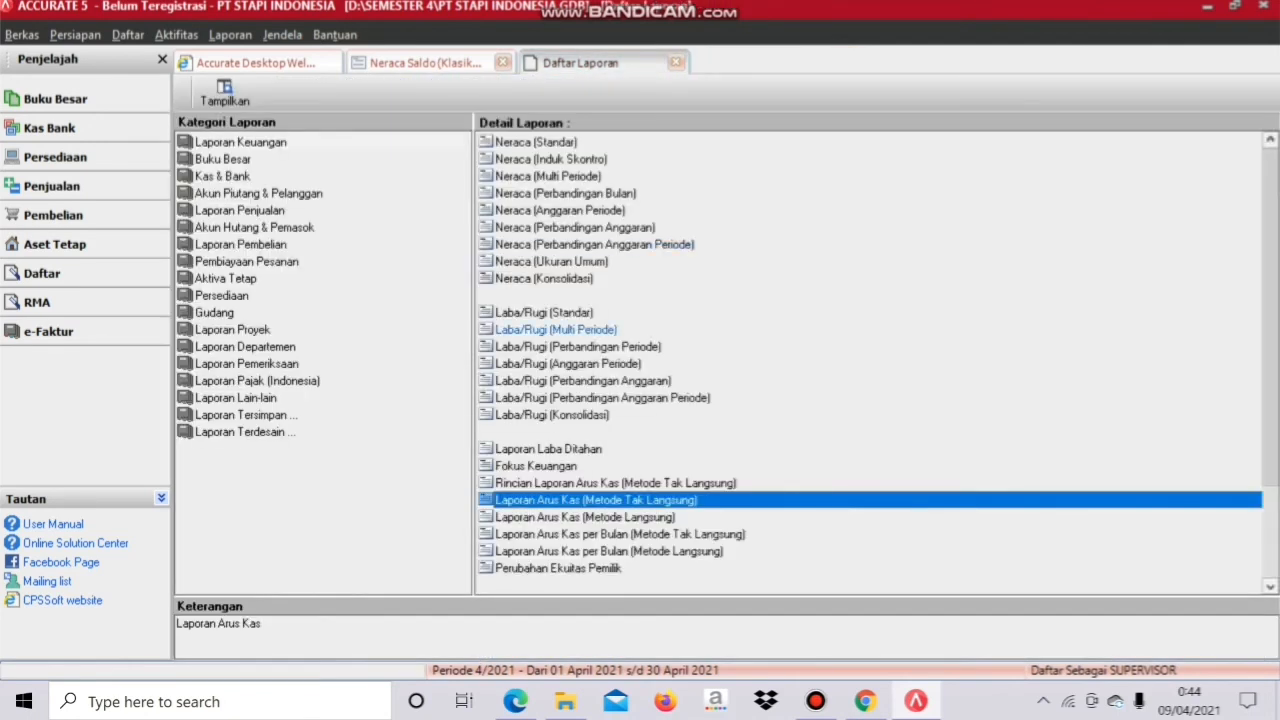
# Step: Show Laporan Arus Kas (Metode Langsung) for months 1–12 of 2011 and scroll through it
pyautogui.click(586, 517)
pyautogui.doubleClick(586, 517)
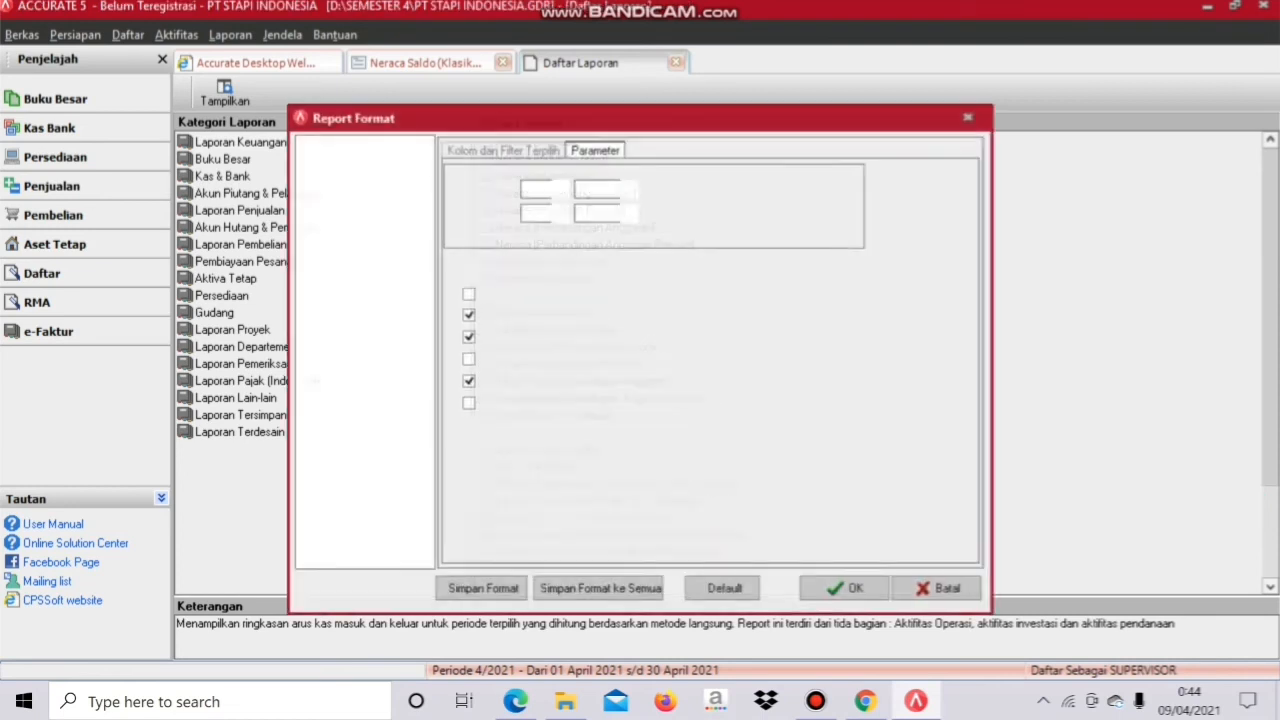
pyautogui.moveTo(532, 189); pyautogui.dragTo(521, 189)
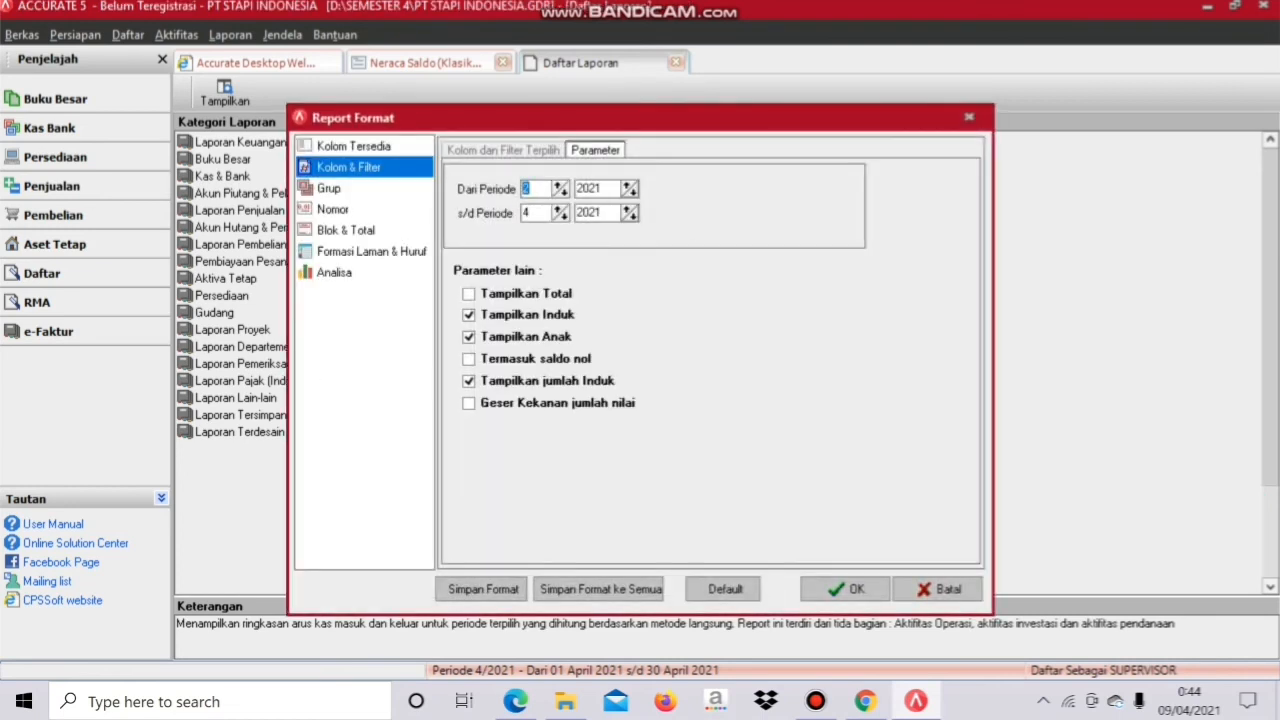
pyautogui.write('1')
pyautogui.press('Tab')
pyautogui.write('12')
pyautogui.press('Tab')
pyautogui.write('2011')
pyautogui.press('Tab')
pyautogui.hotkey('shift', 'Home')
pyautogui.write('2011')
pyautogui.click(846, 589)
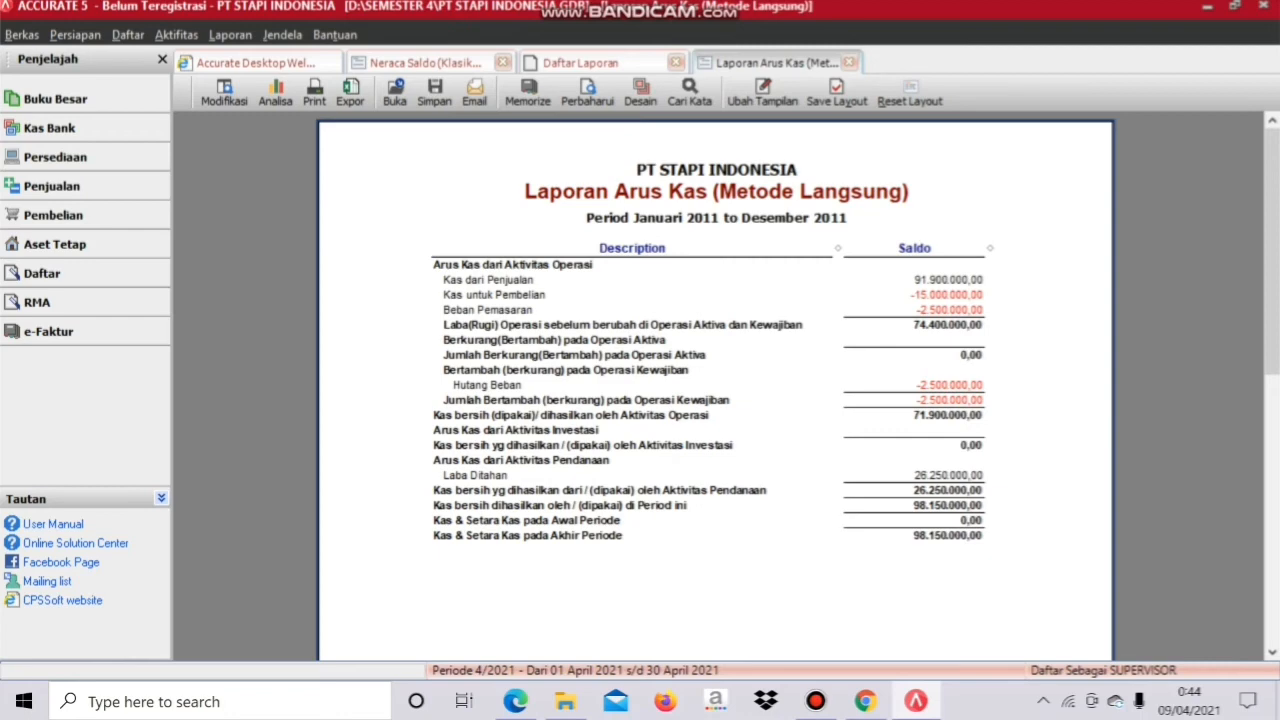
pyautogui.scroll(-5, 715, 390)
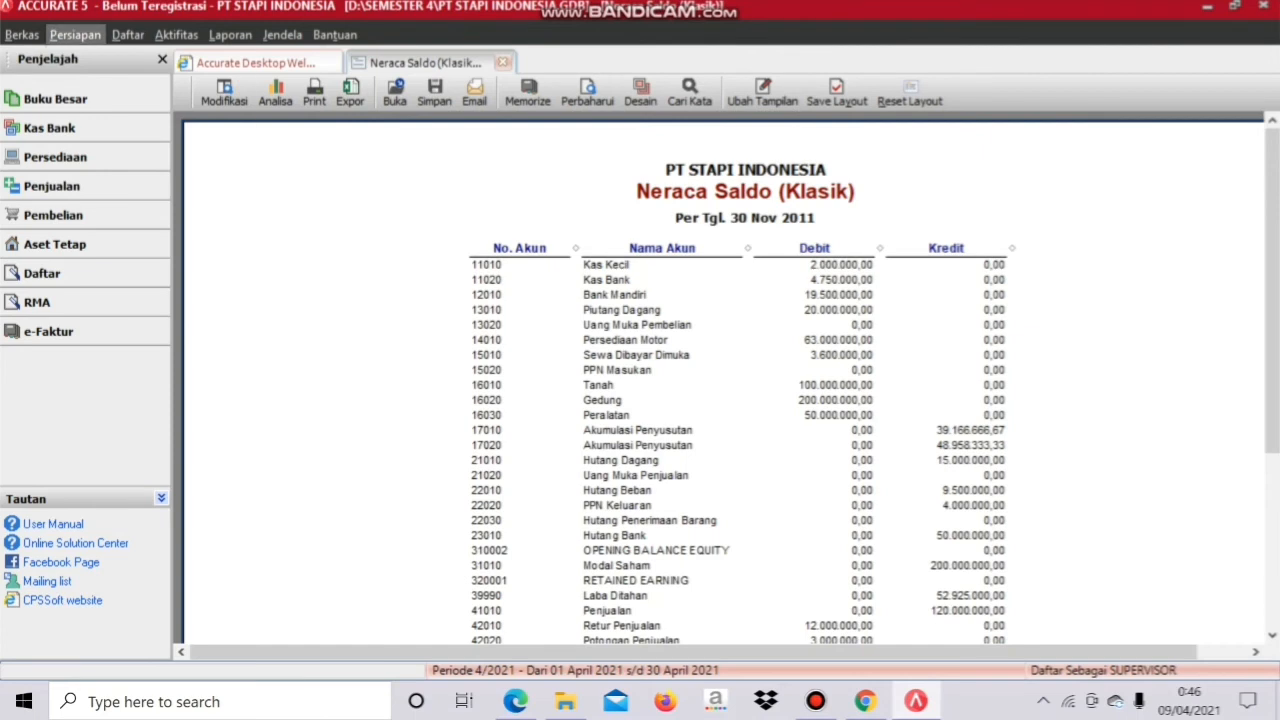
# Step: Open Persiapan > Rancangan Formulir and choose Baru > Rancangan
pyautogui.click(76, 35)
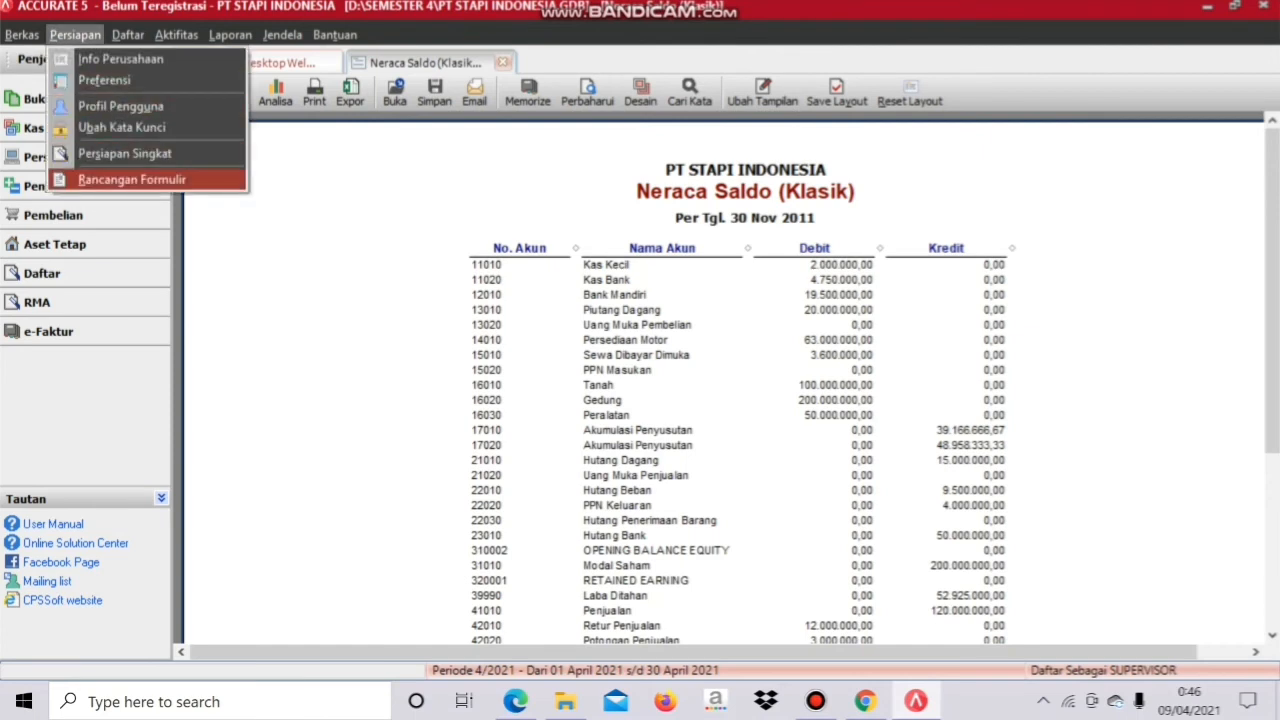
pyautogui.click(132, 180)
pyautogui.click(132, 184)
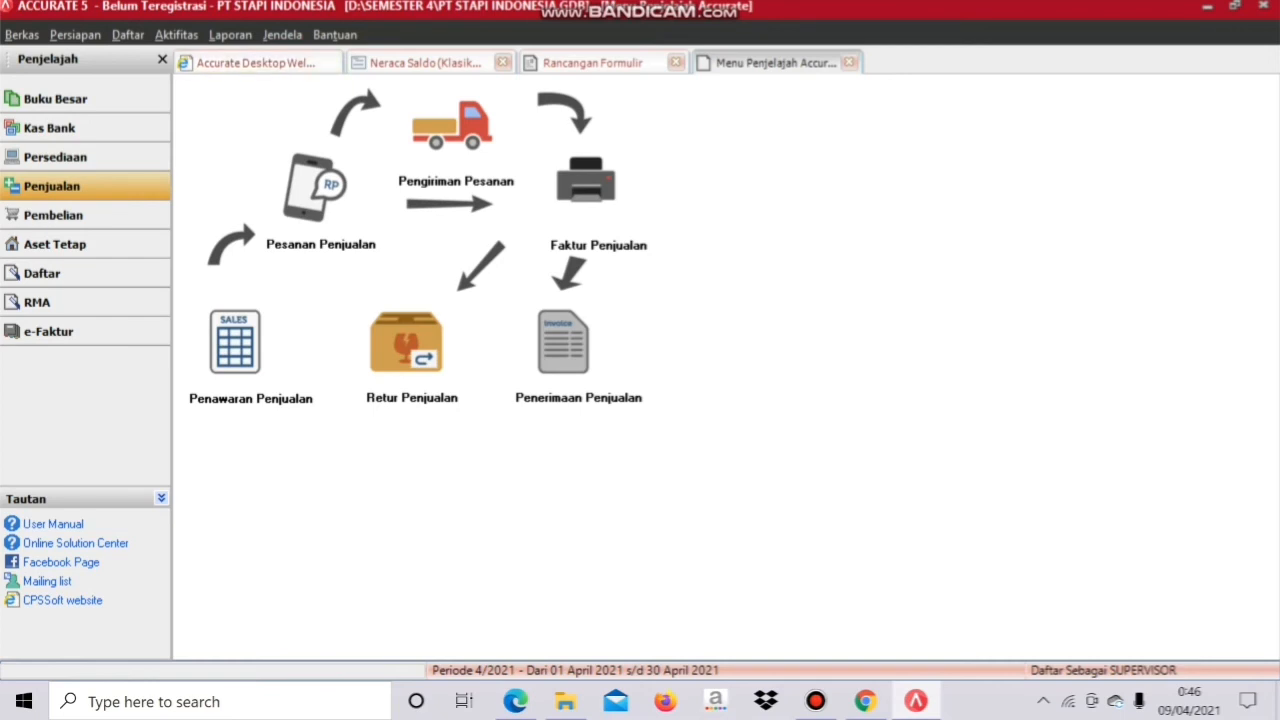
pyautogui.click(76, 35)
pyautogui.click(132, 180)
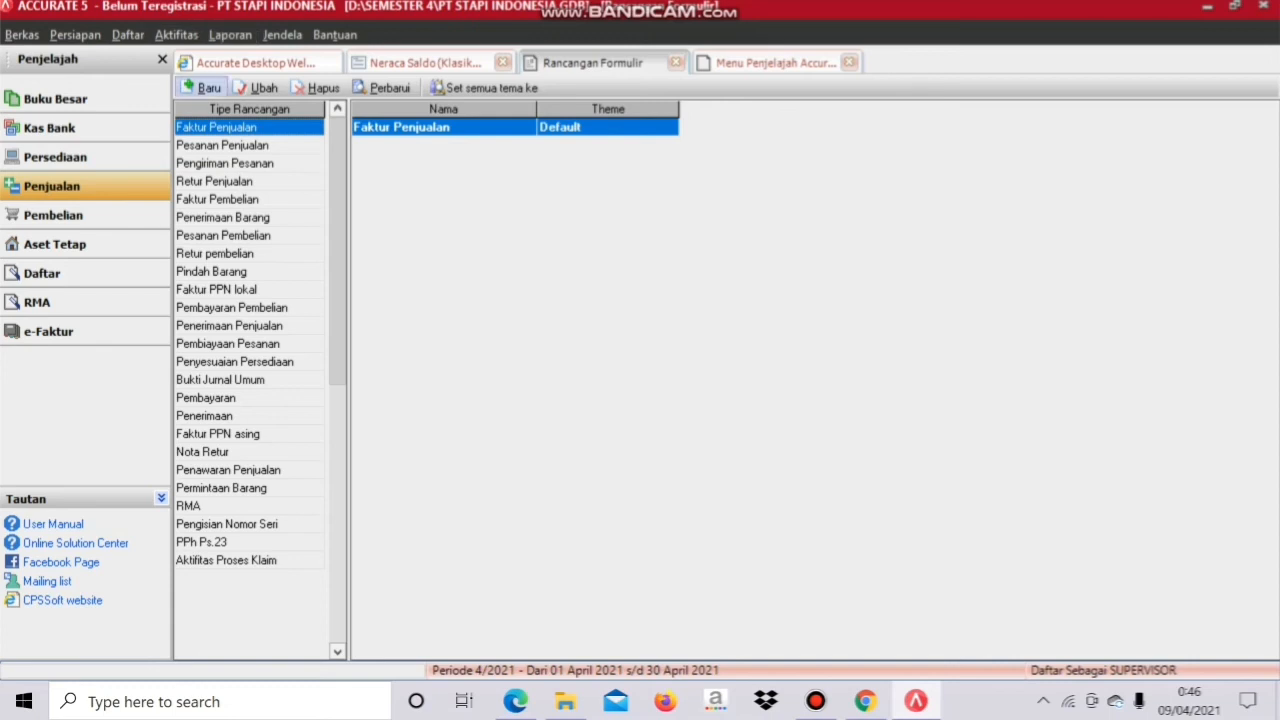
pyautogui.click(205, 88)
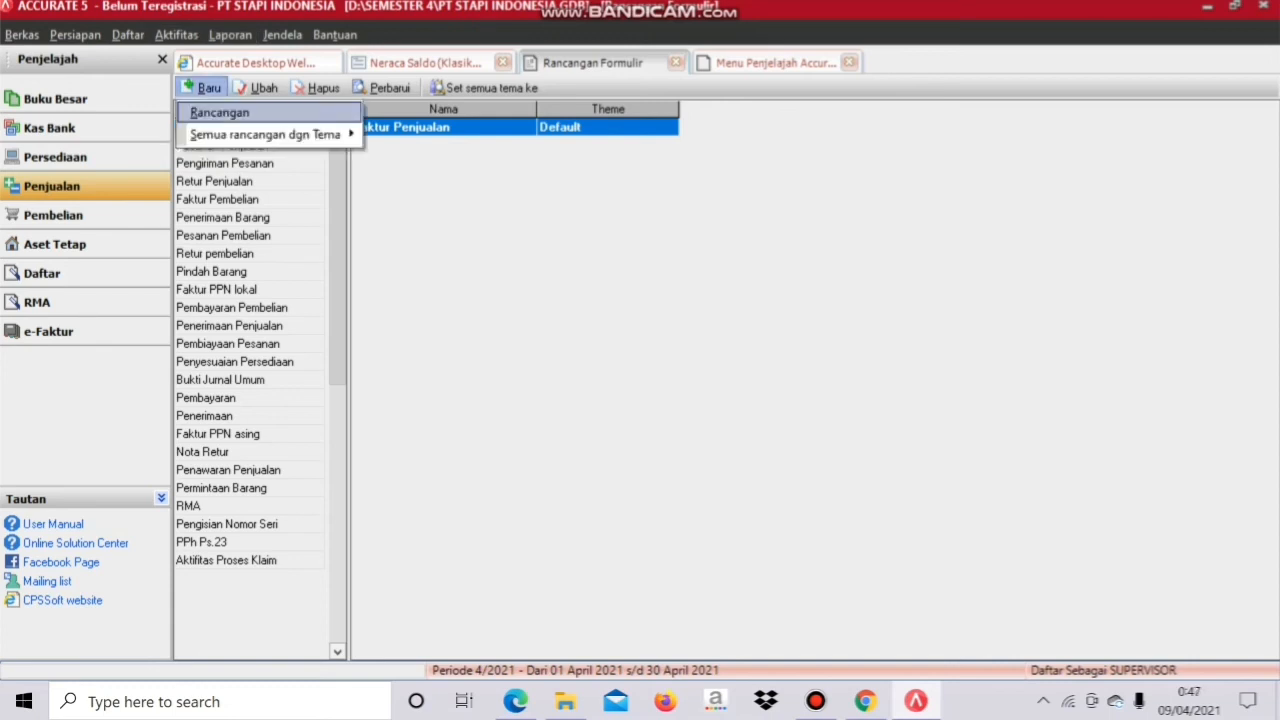
pyautogui.click(220, 113)
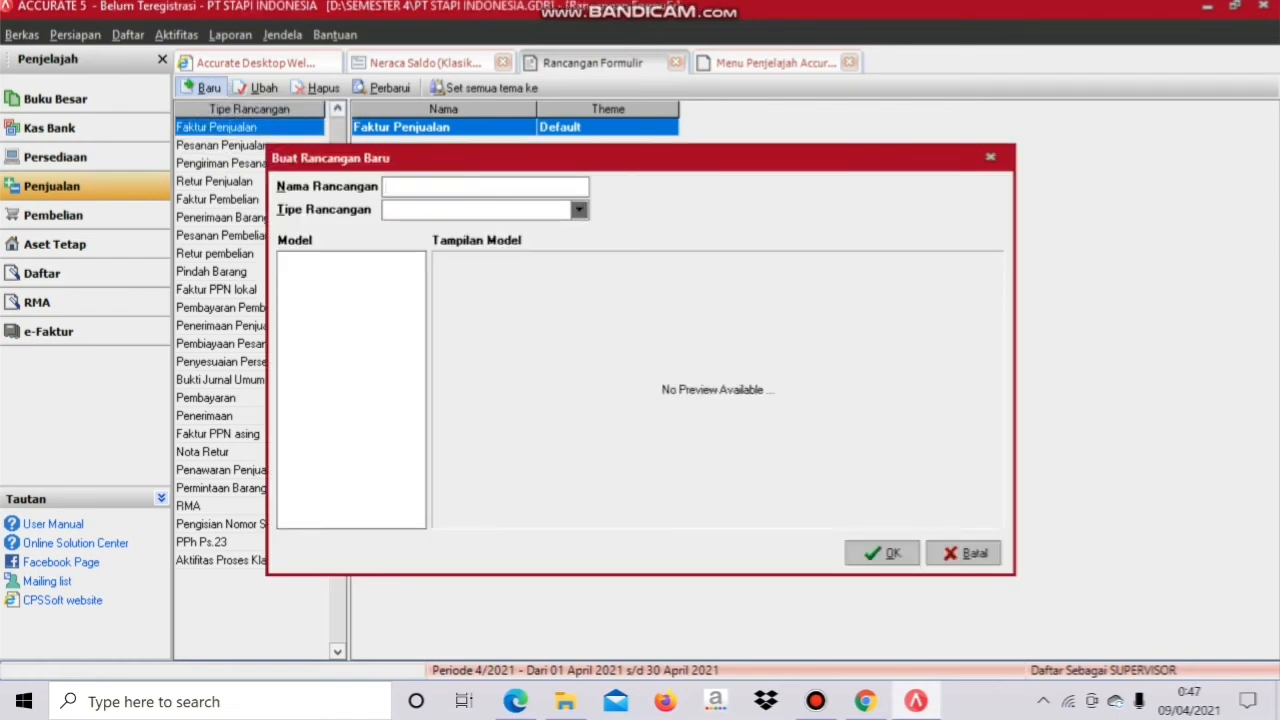
# Step: Name the design FAKTUR PENJUALAN, type Faktur Penjualan, model SI - 1 (A5 Form), and confirm
pyautogui.write('FAKTUR PENJUALAN')
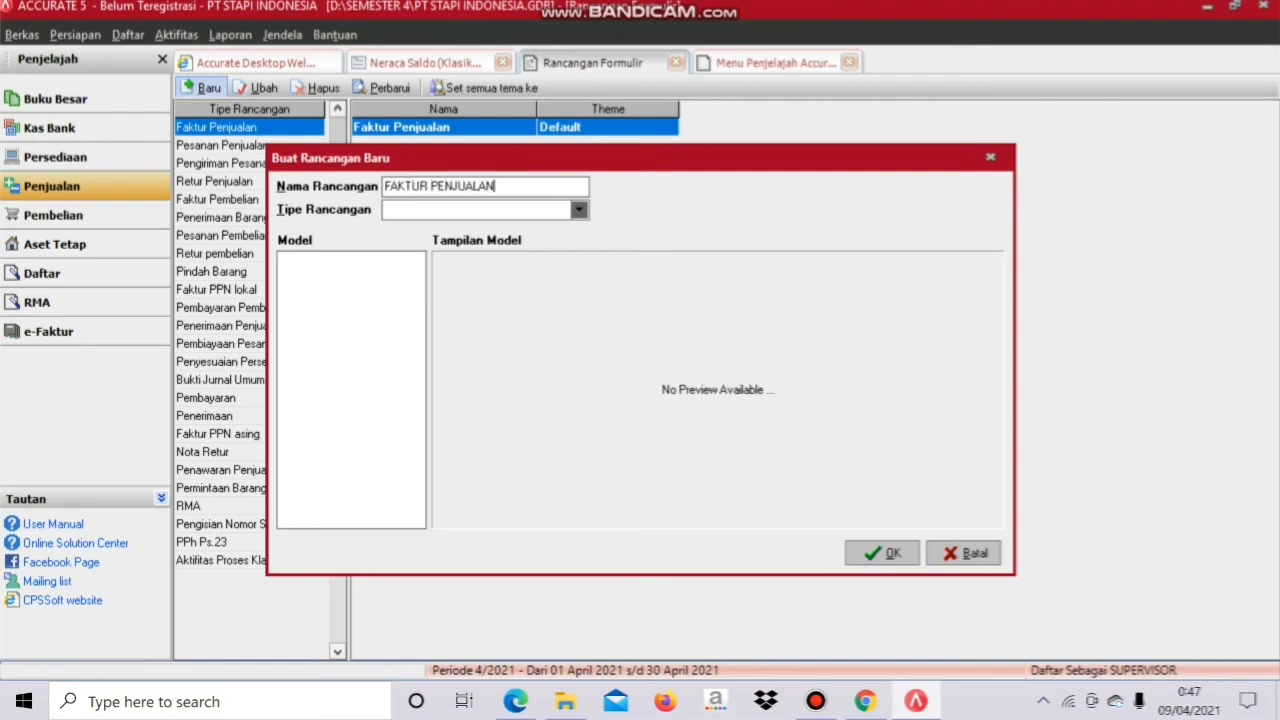
pyautogui.click(579, 210)
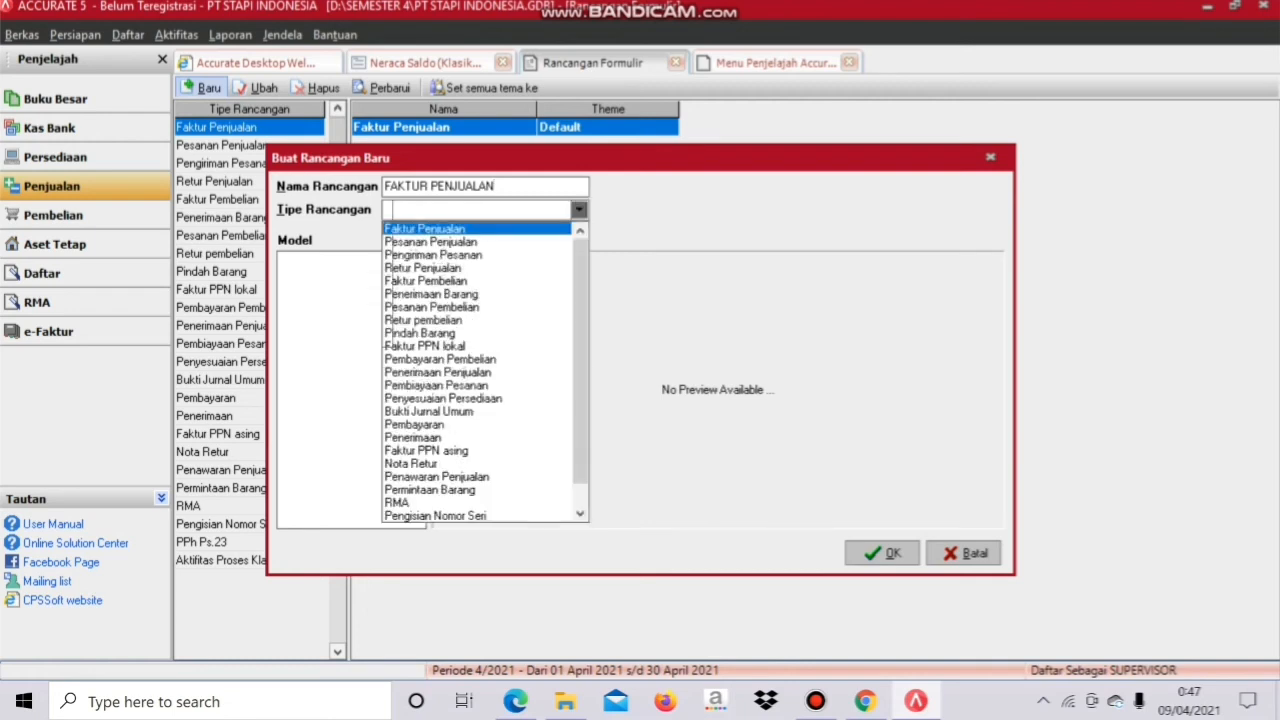
pyautogui.press('Return')
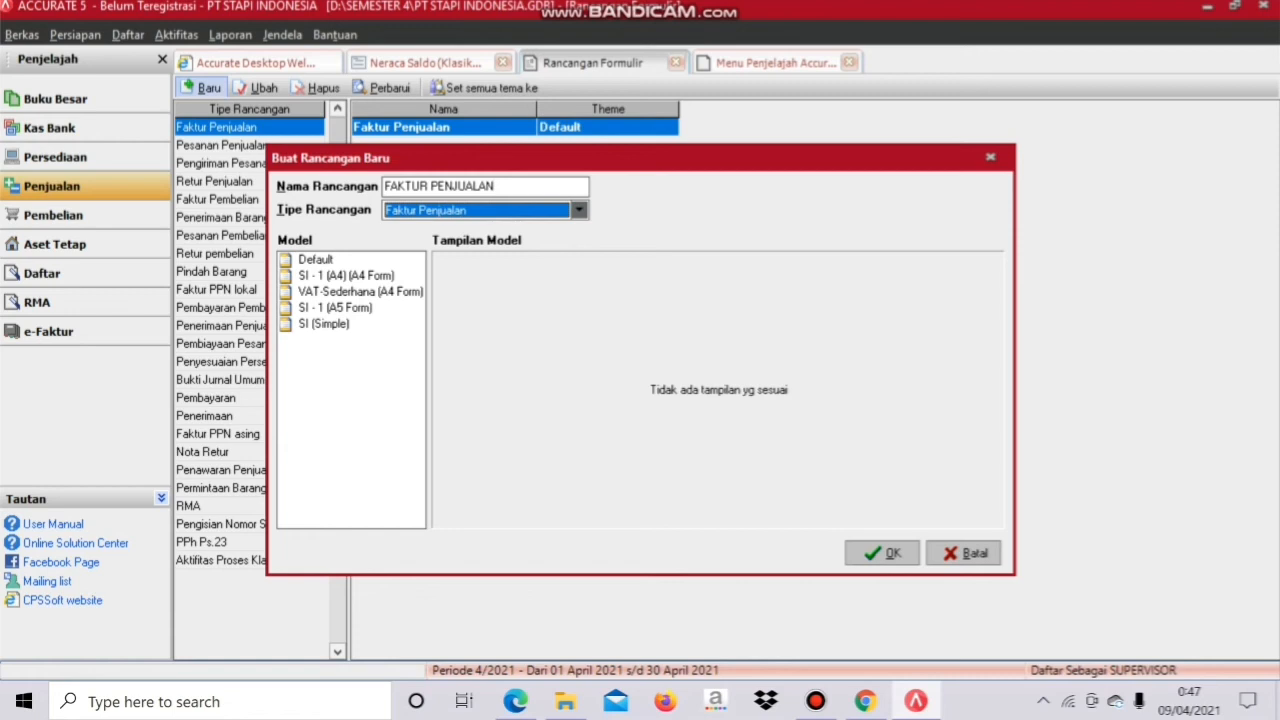
pyautogui.click(335, 308)
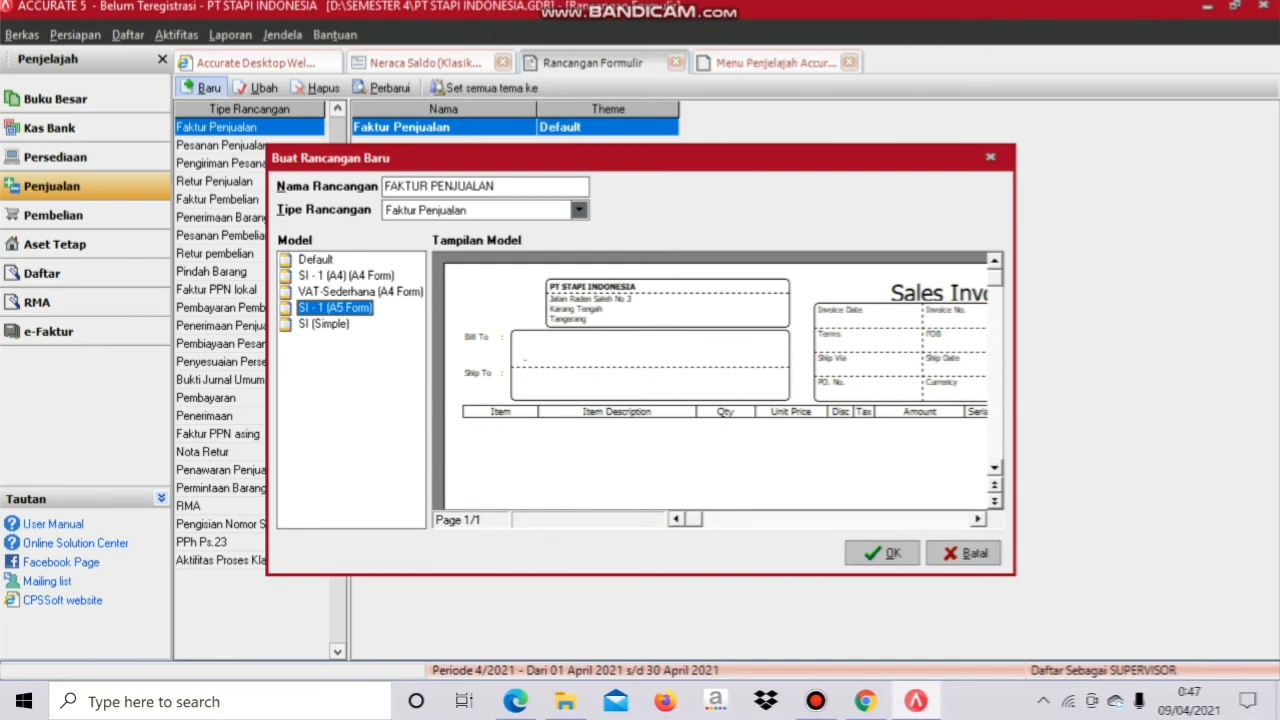
pyautogui.click(324, 324)
pyautogui.click(335, 308)
pyautogui.click(882, 553)
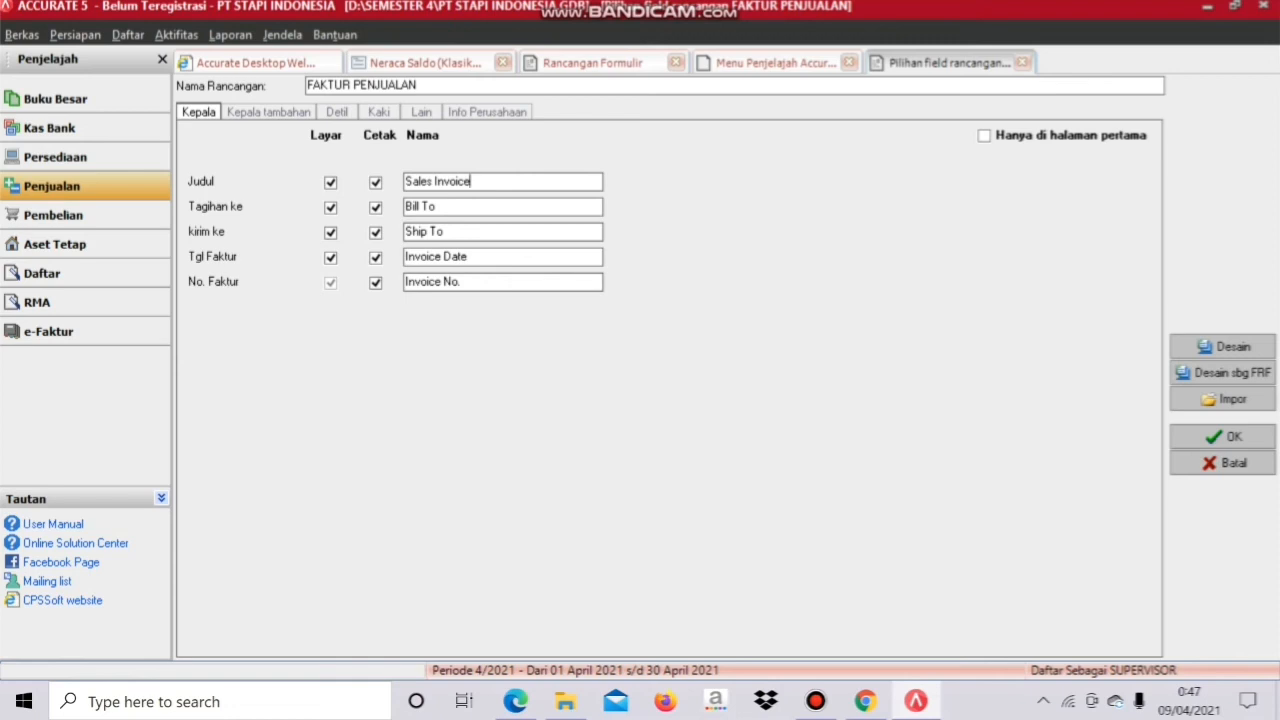
# Step: Replace the 'Sales Invoice' title with FAKTUR PENJUALAN, then page through the design tabs to Info Perusahaan
pyautogui.moveTo(472, 181); pyautogui.dragTo(404, 181)
pyautogui.write('FAKTUR PENJUALAN')
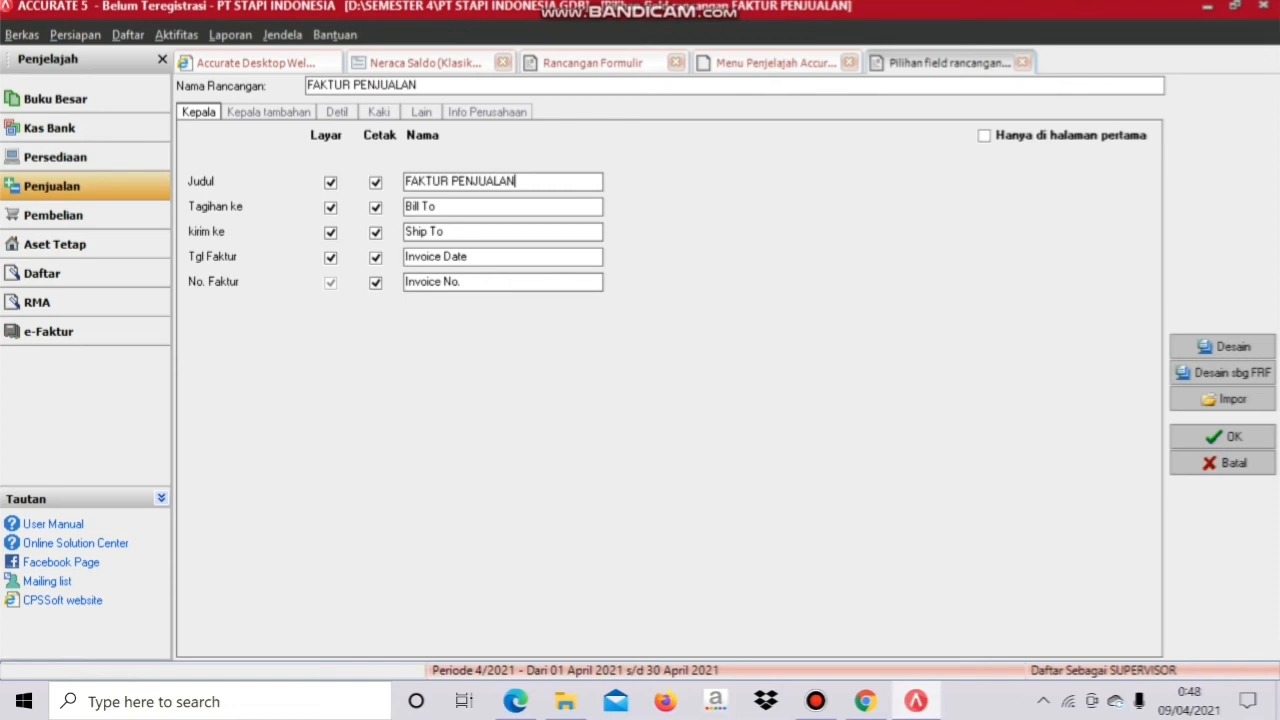
pyautogui.click(268, 112)
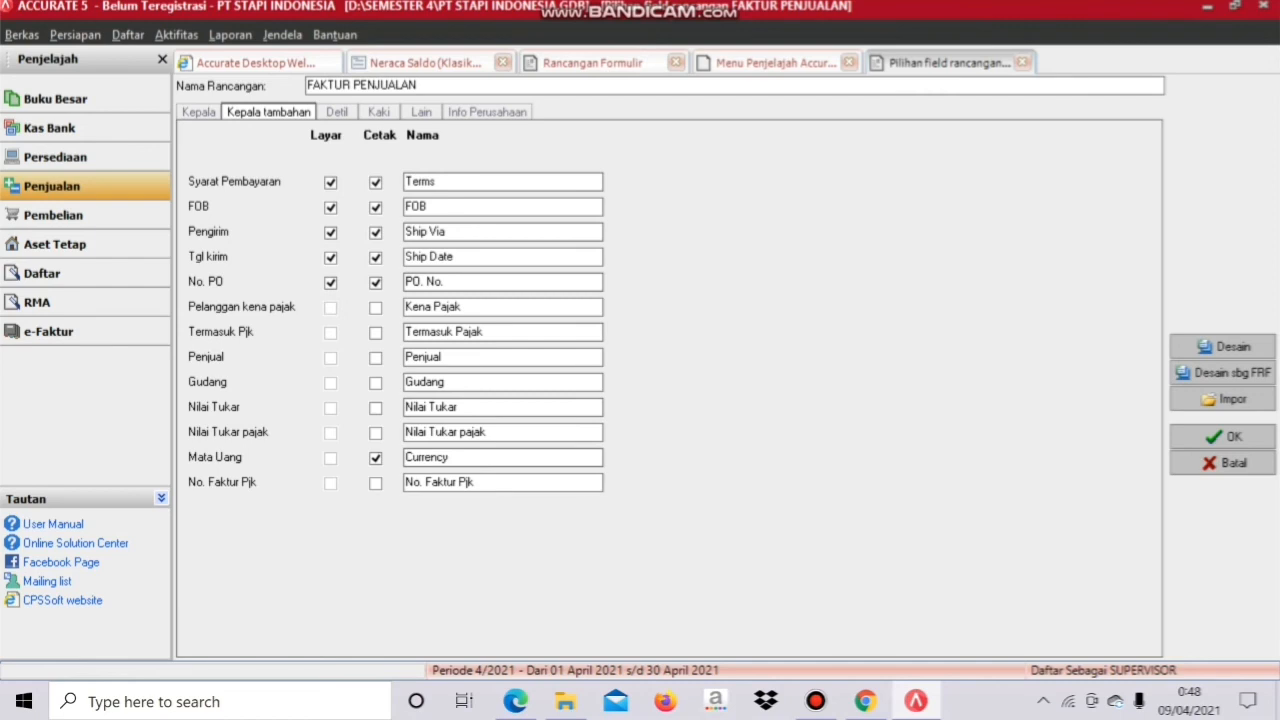
pyautogui.click(337, 112)
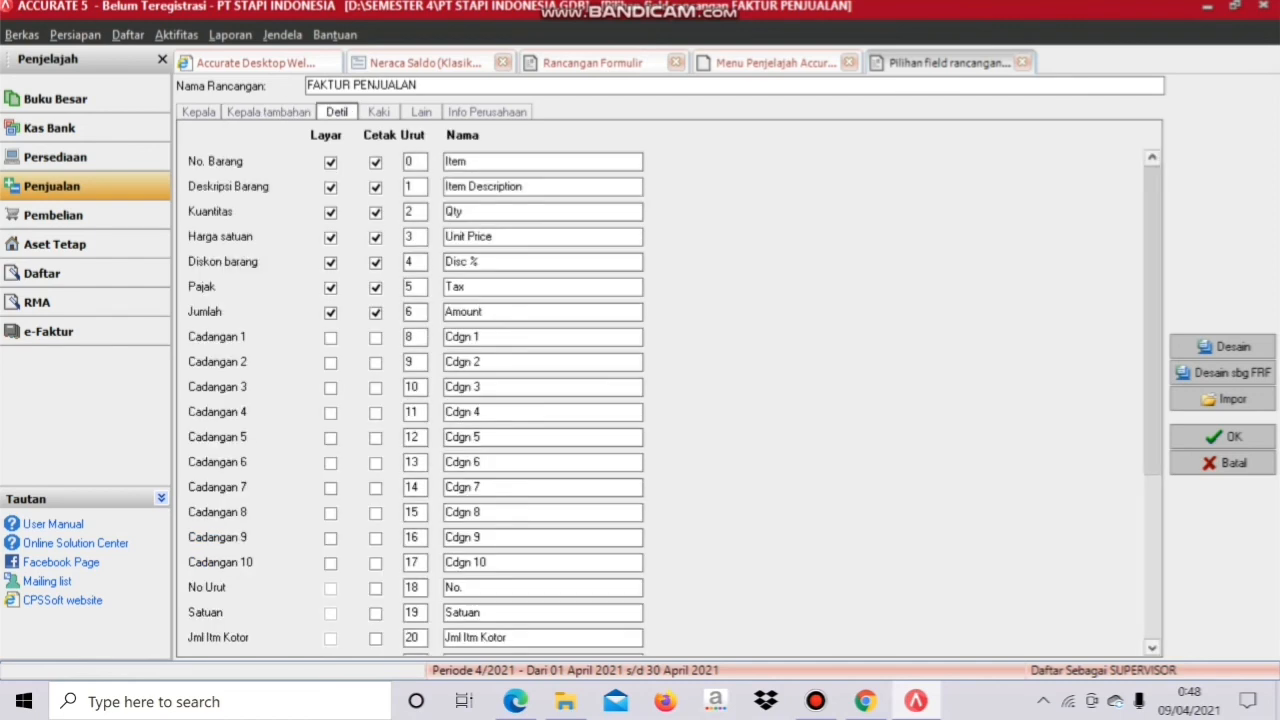
pyautogui.click(378, 112)
pyautogui.click(421, 112)
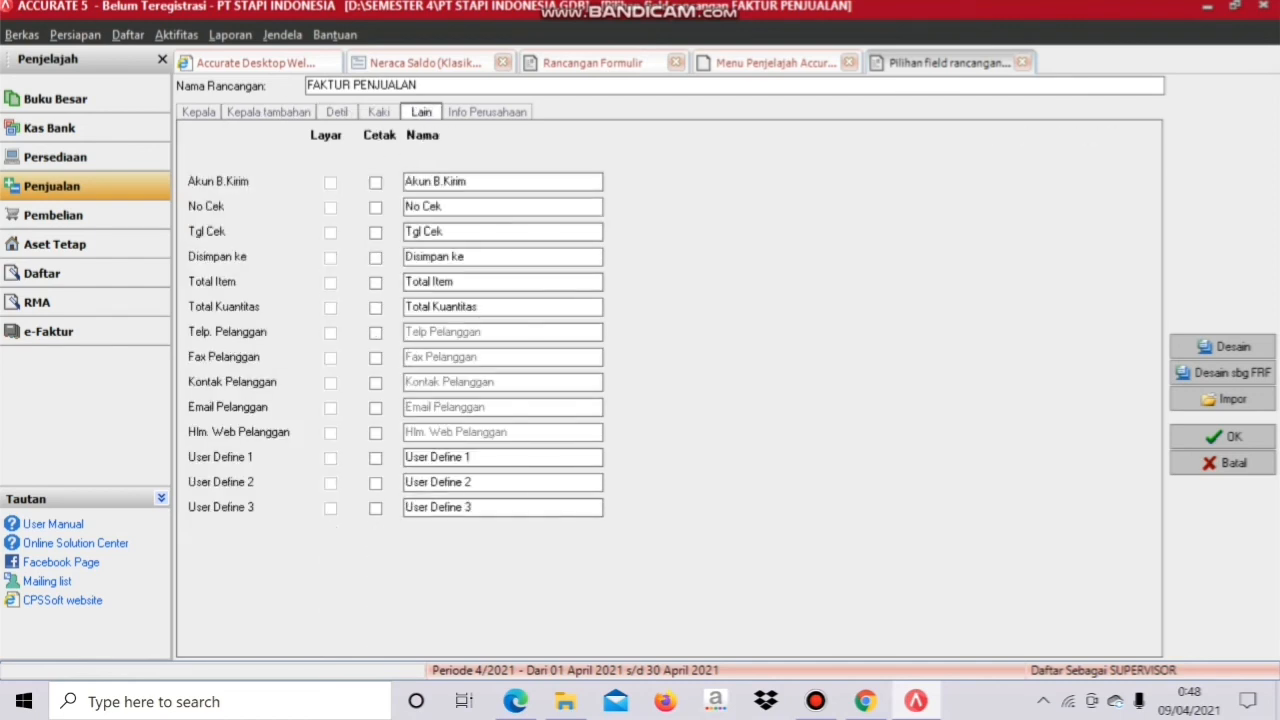
pyautogui.click(487, 112)
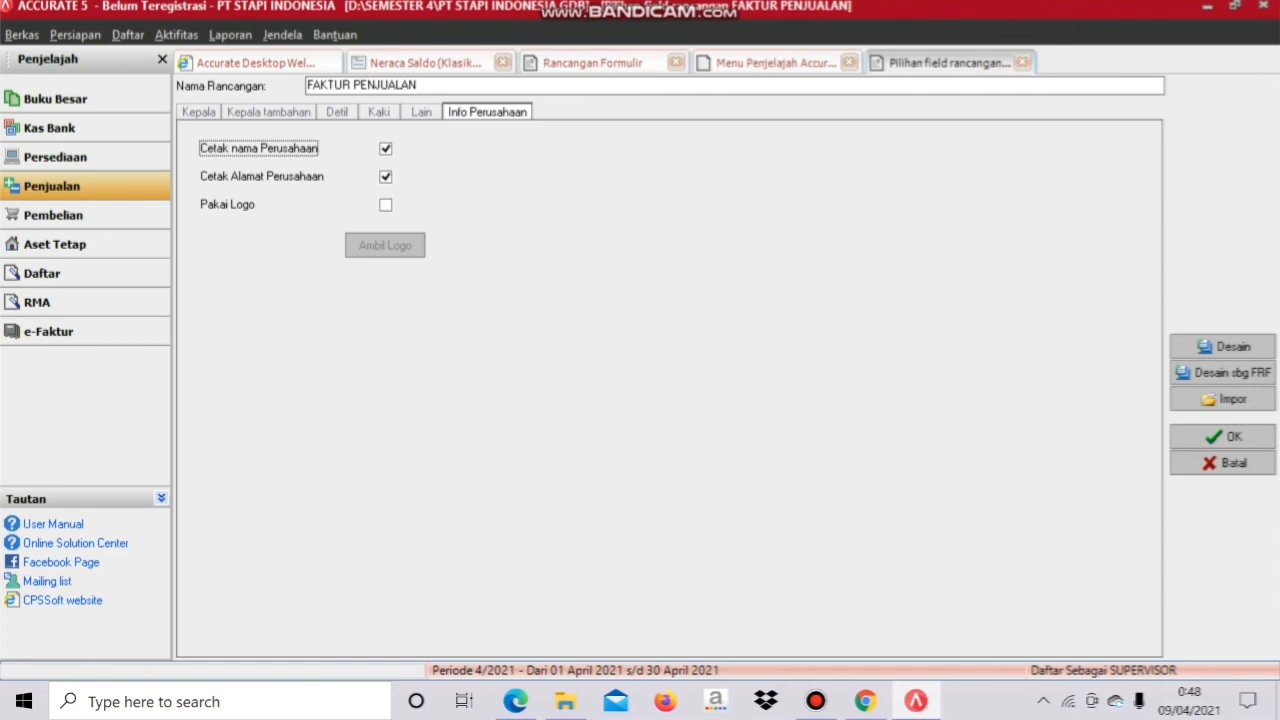
# Step: Enable a logo and load the IMG_8204d photo from Downloads as the invoice logo
pyautogui.click(385, 204)
pyautogui.click(385, 245)
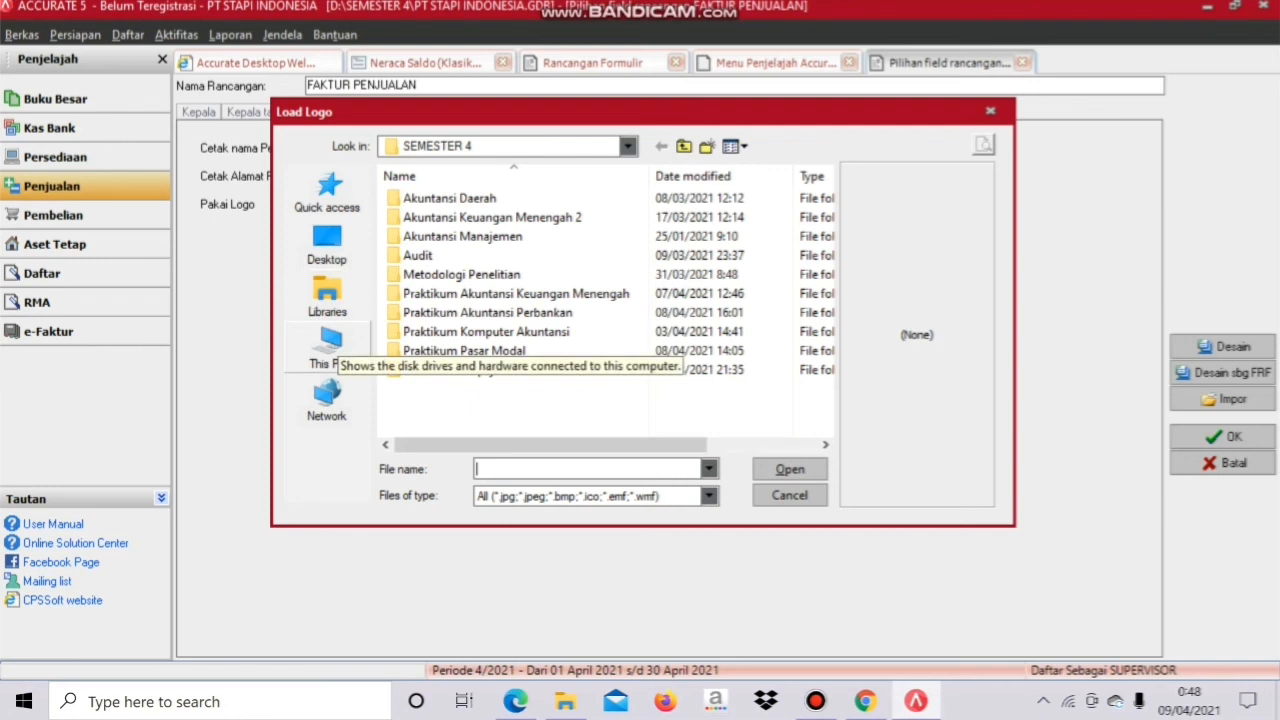
pyautogui.click(328, 350)
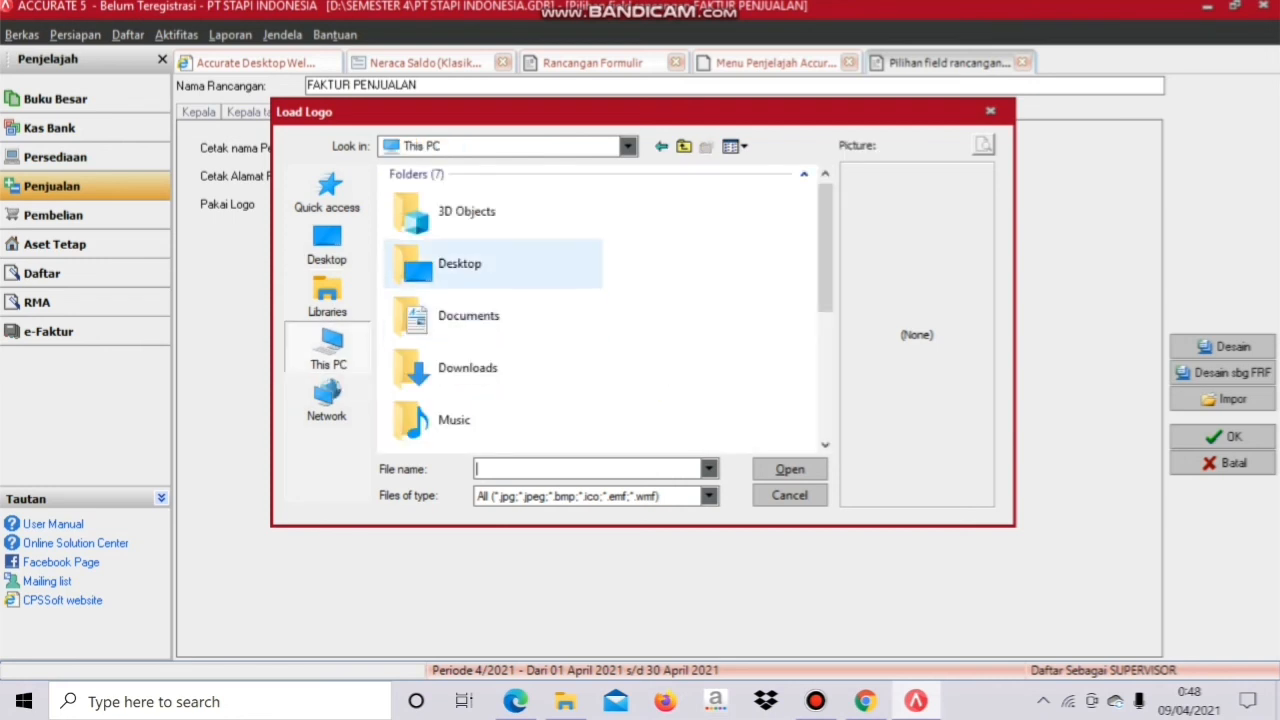
pyautogui.doubleClick(467, 367)
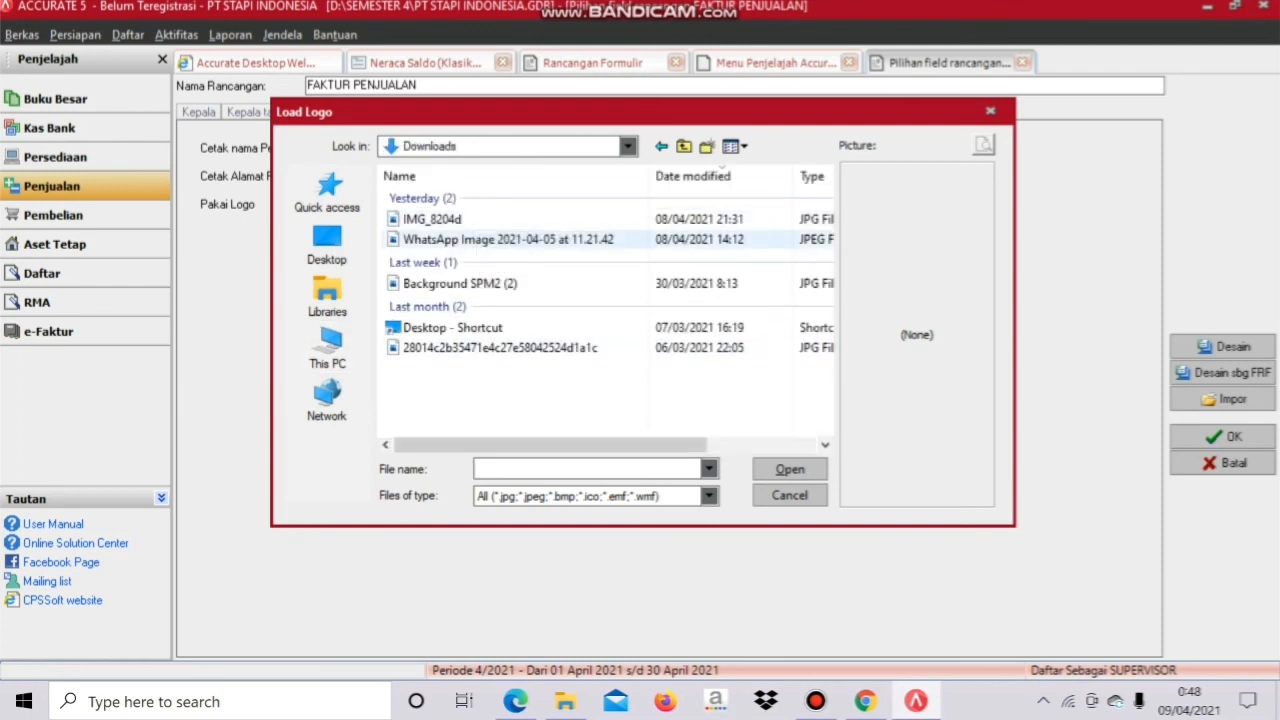
pyautogui.click(445, 219)
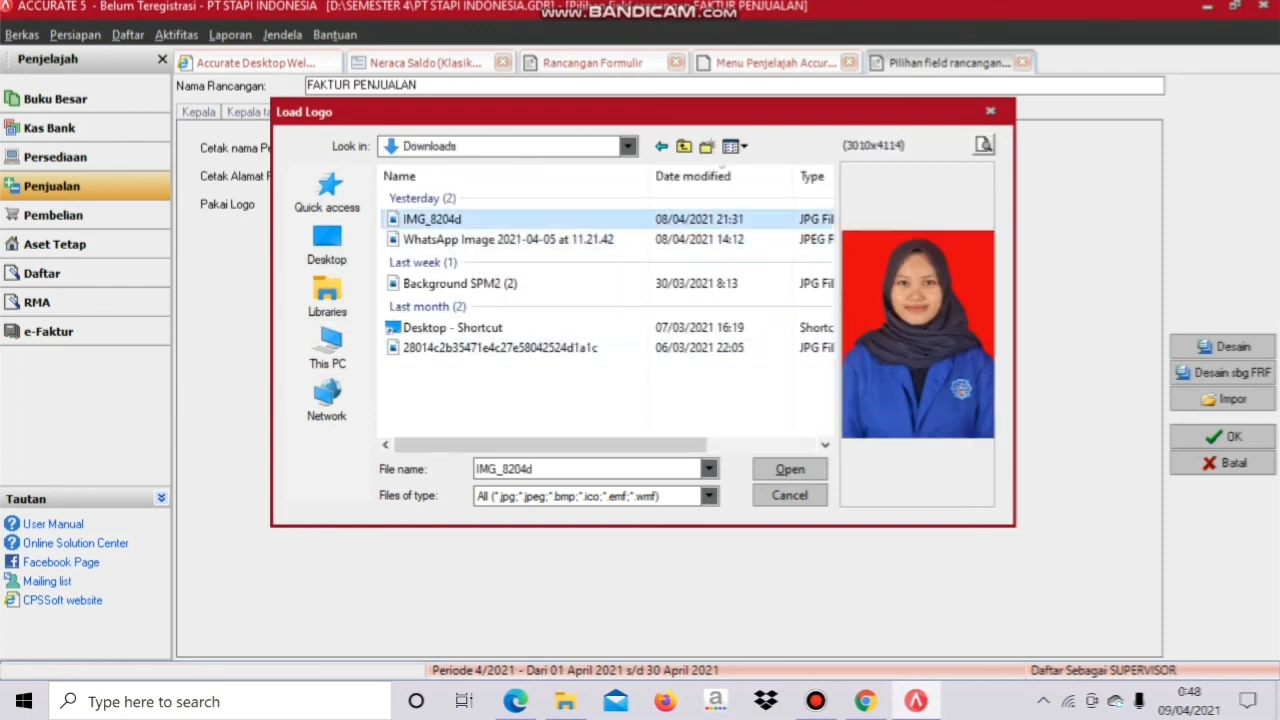
pyautogui.click(789, 469)
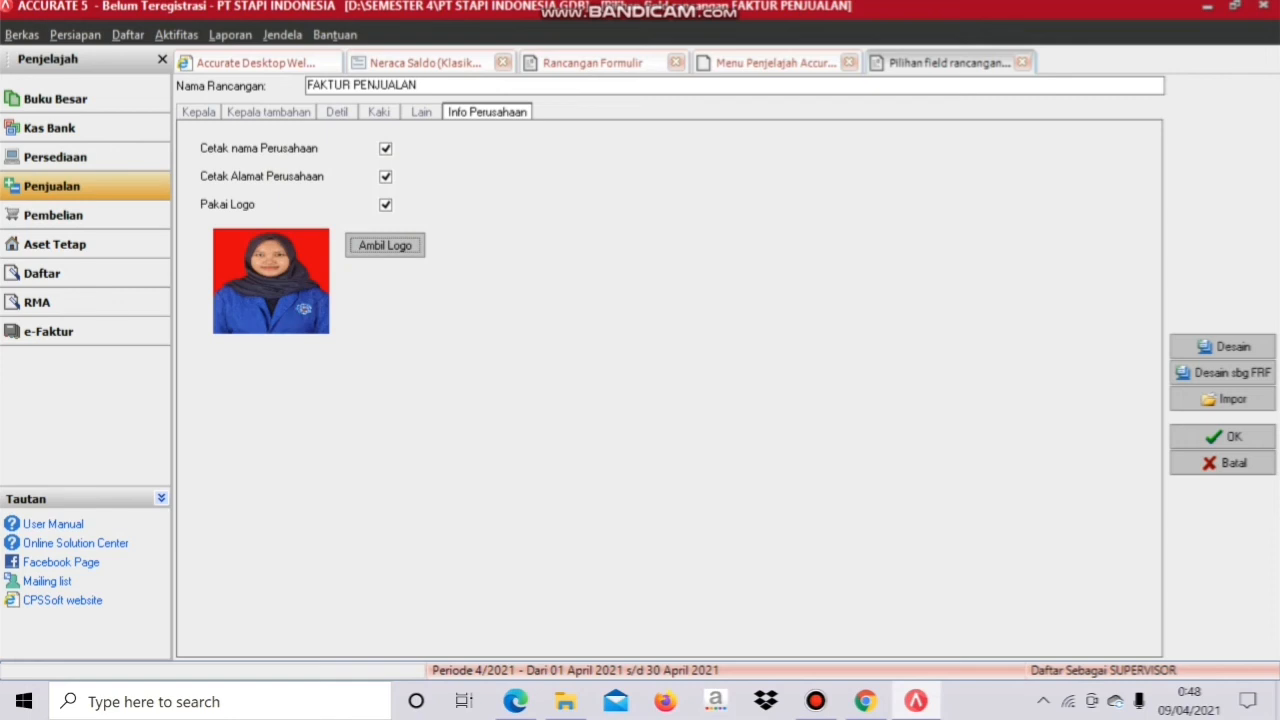
# Step: Review the Kaki, Lain, Detil and Kepala tambahan field pages of the design
pyautogui.click(379, 112)
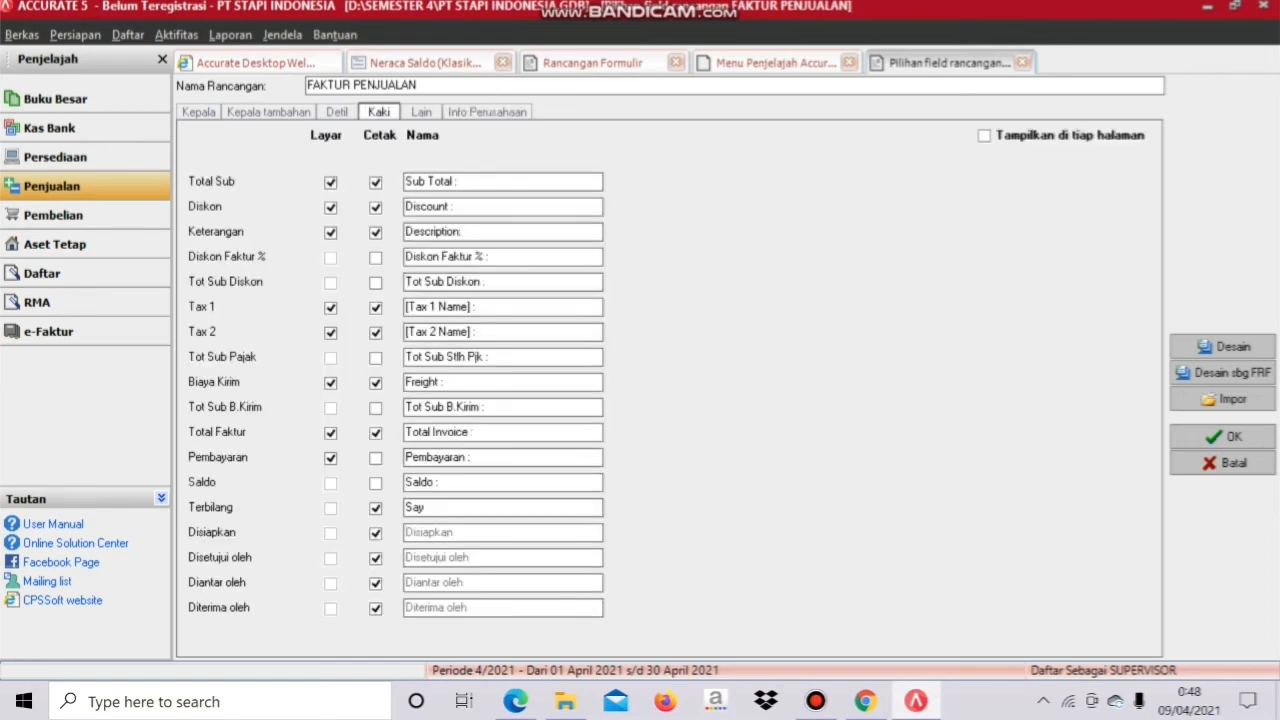
pyautogui.click(421, 112)
pyautogui.click(379, 112)
pyautogui.click(337, 112)
pyautogui.click(268, 112)
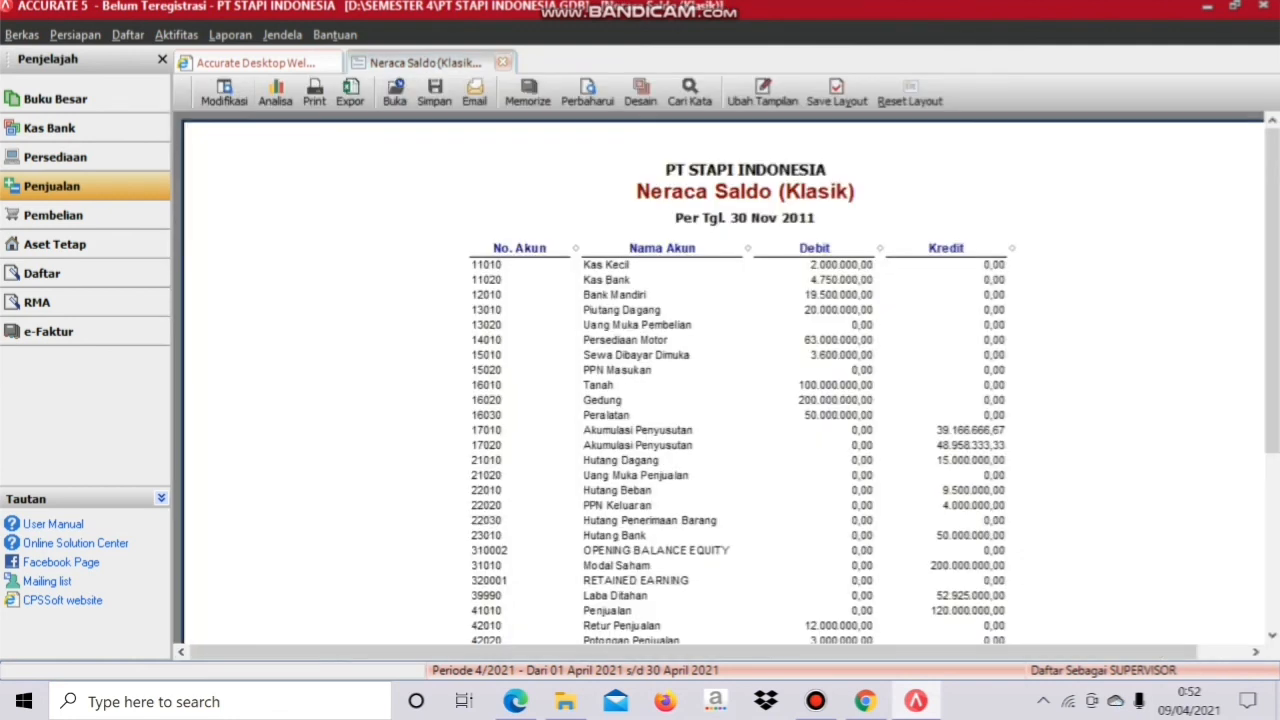
# Step: Open Persiapan > Info Perusahaan and enter the new company name
pyautogui.click(75, 34)
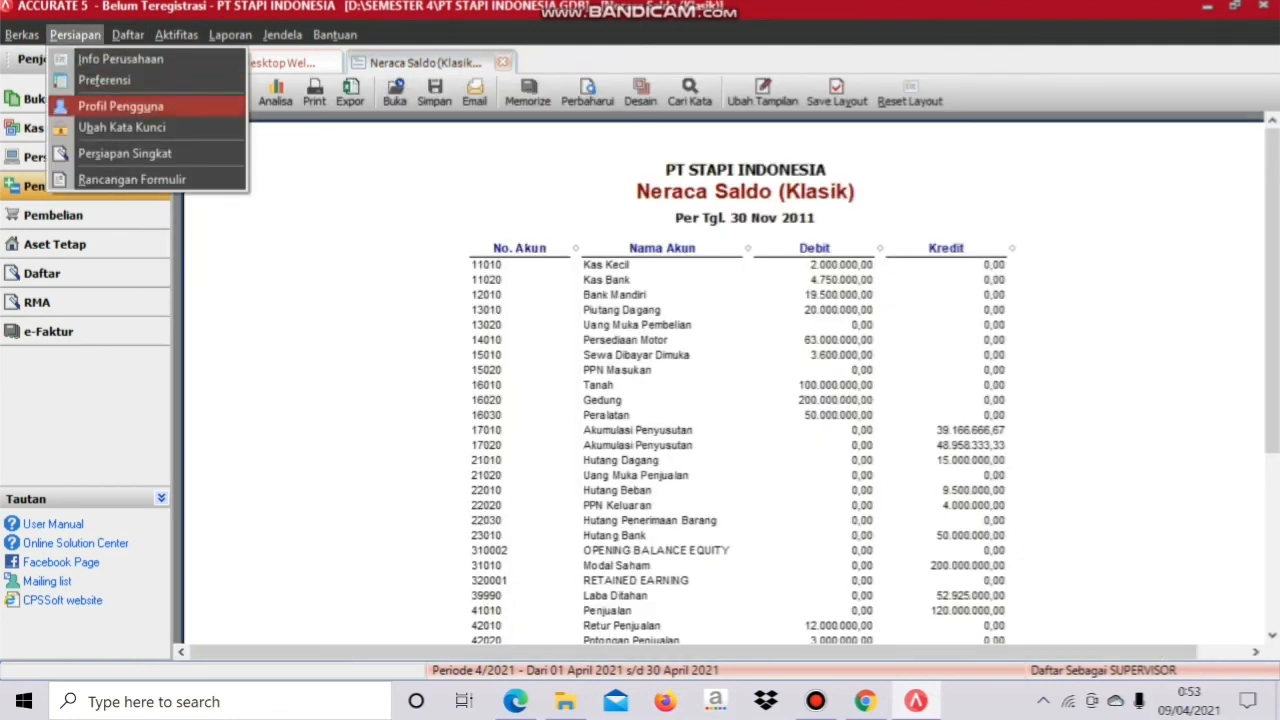
pyautogui.click(120, 59)
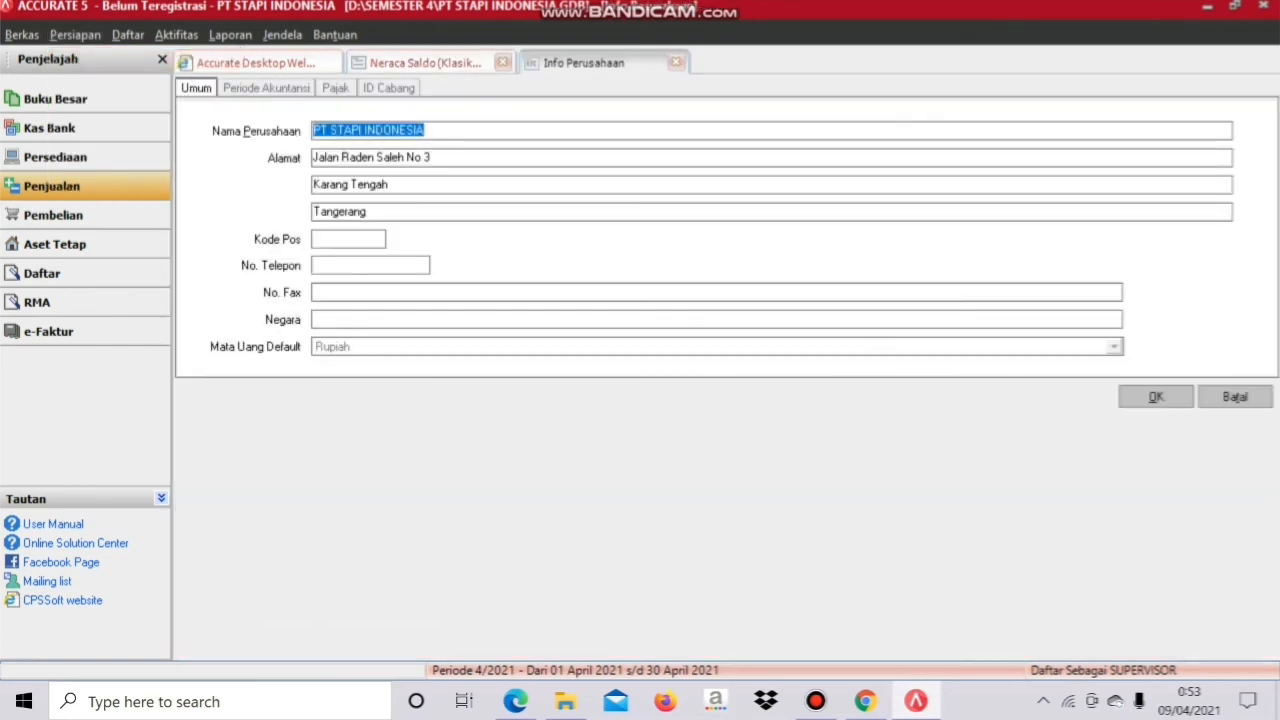
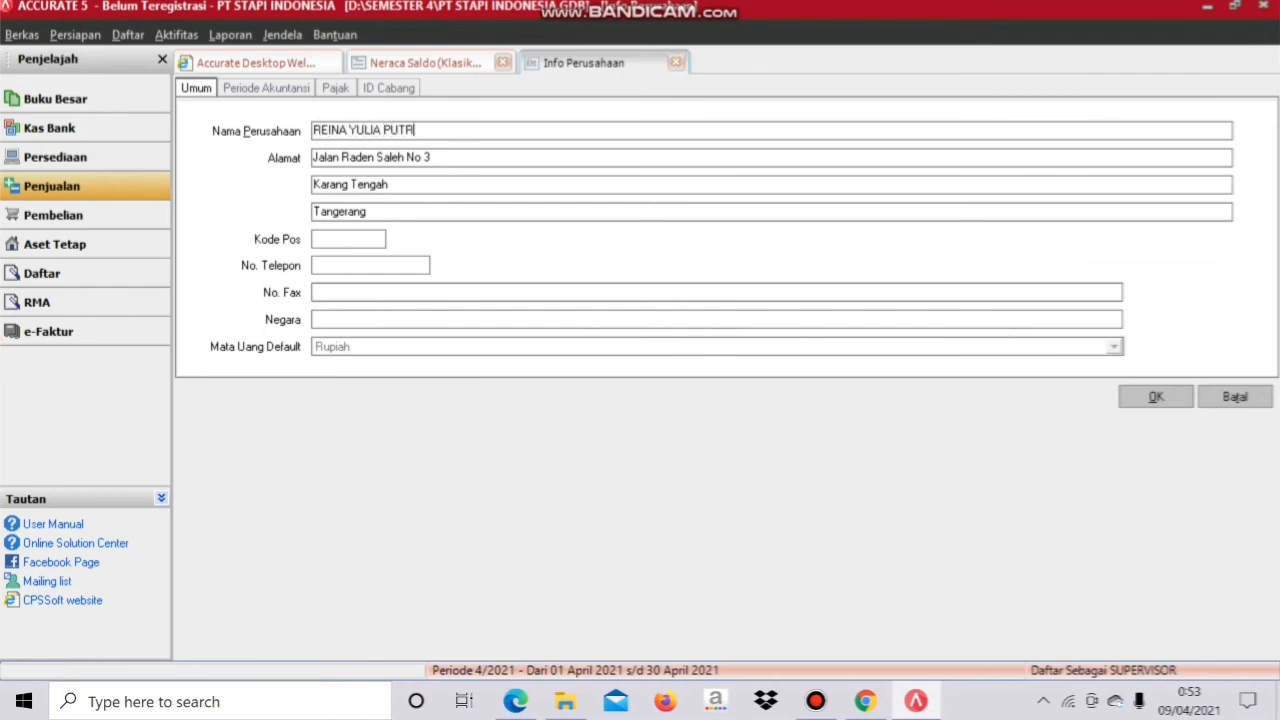
# Step: Replace the company's street, district and city address lines with the new address
pyautogui.moveTo(432, 158); pyautogui.dragTo(313, 158)
pyautogui.write('DES')
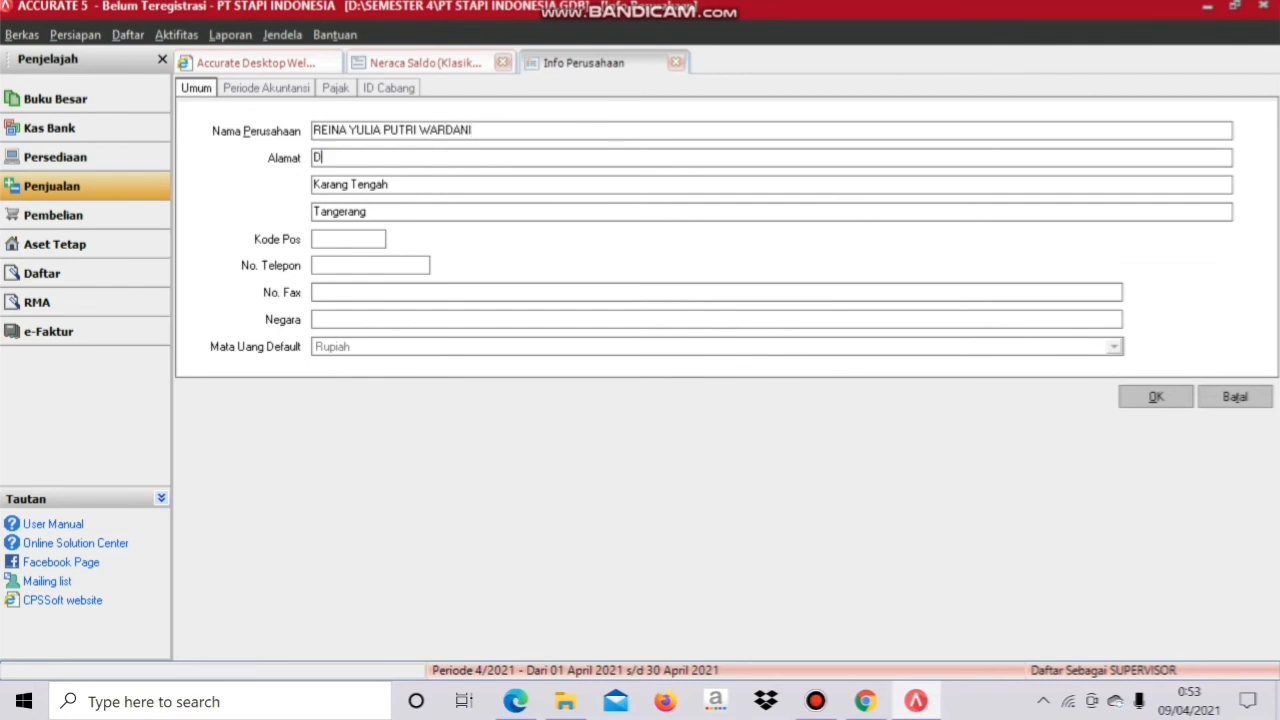
pyautogui.press('BackSpace')
pyautogui.press('BackSpace')
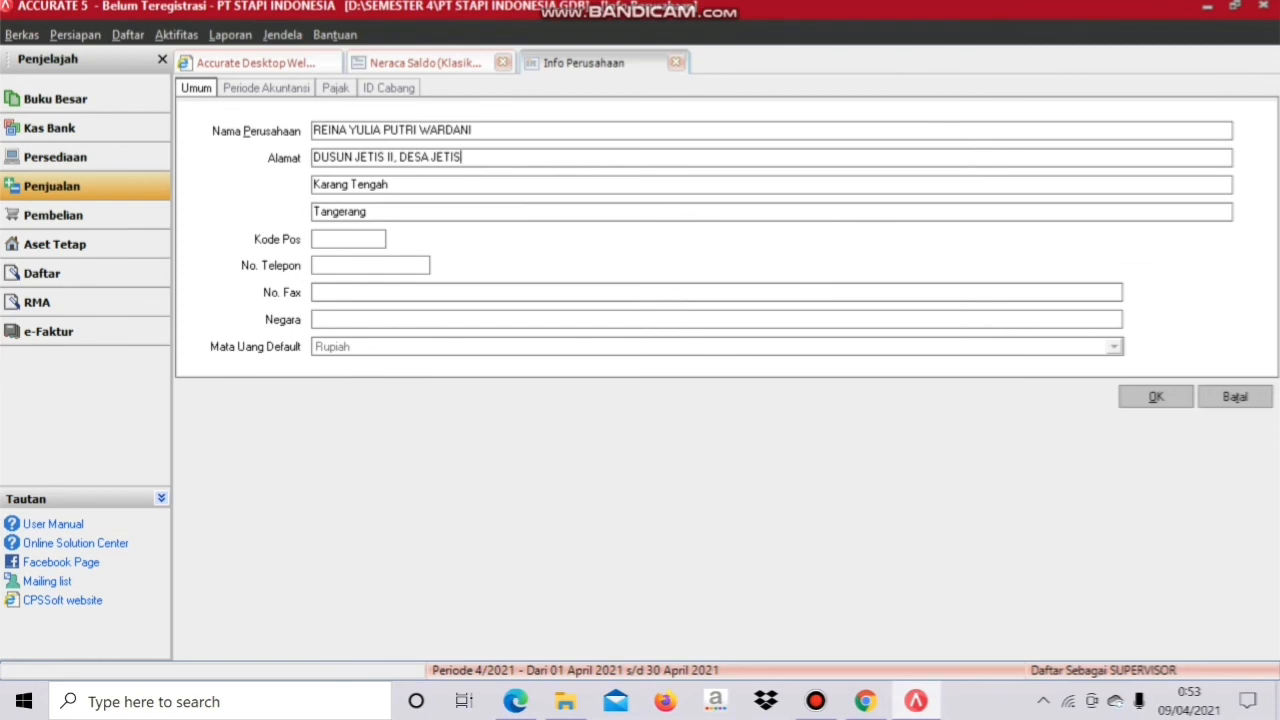
pyautogui.moveTo(390, 184); pyautogui.dragTo(313, 184)
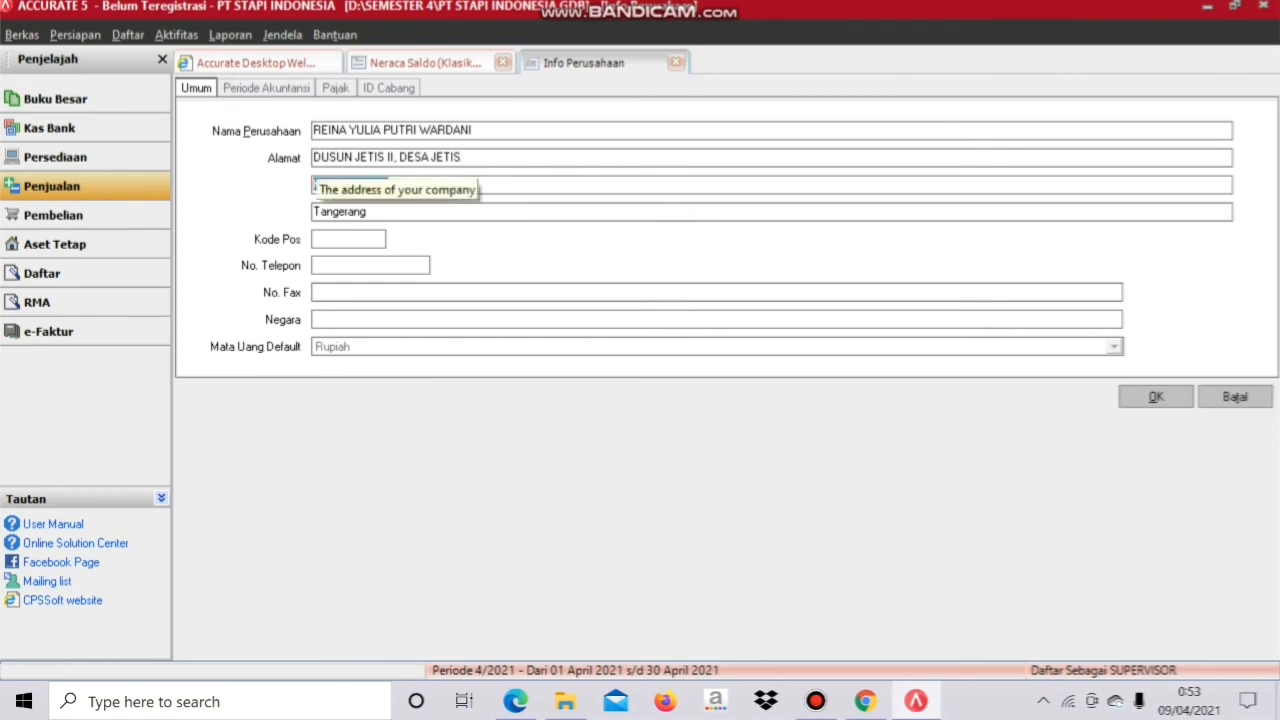
pyautogui.write('JETIS')
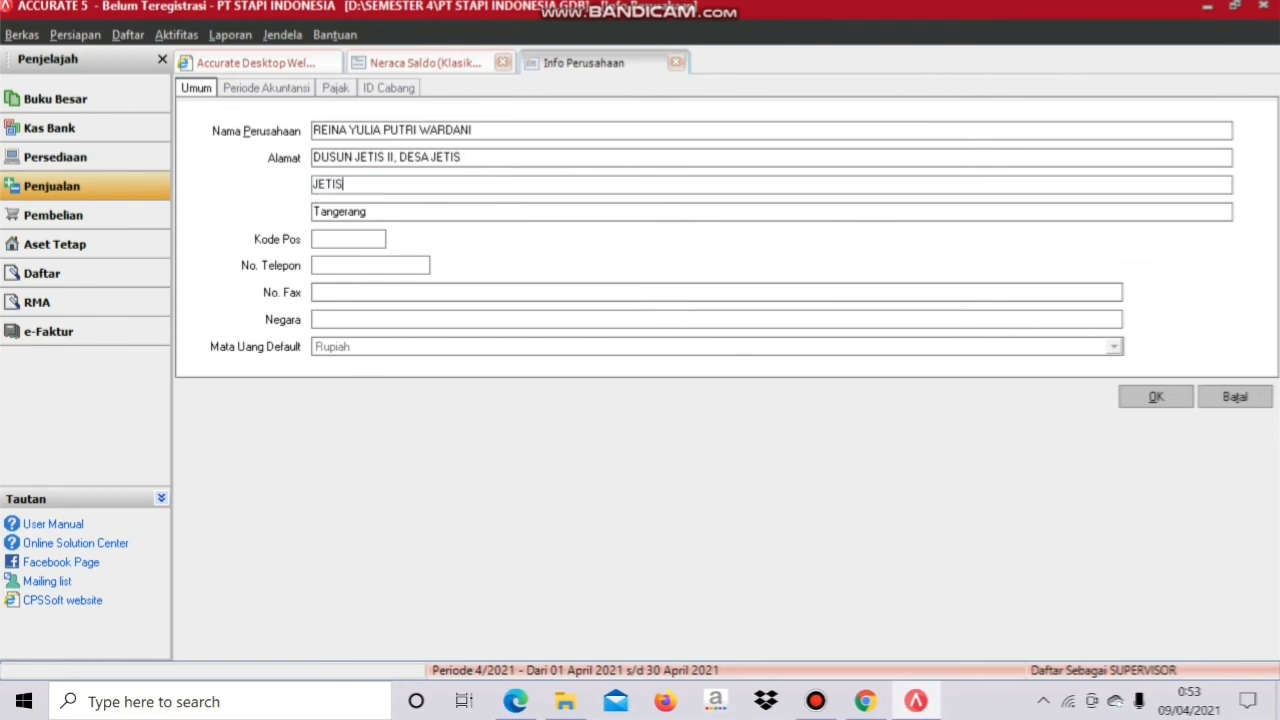
pyautogui.press('Tab')
pyautogui.write('PONOROGO')
# Step: Fill in the postal code, the company phone number and country INDONESIA
pyautogui.click(340, 239)
pyautogui.write('63473')
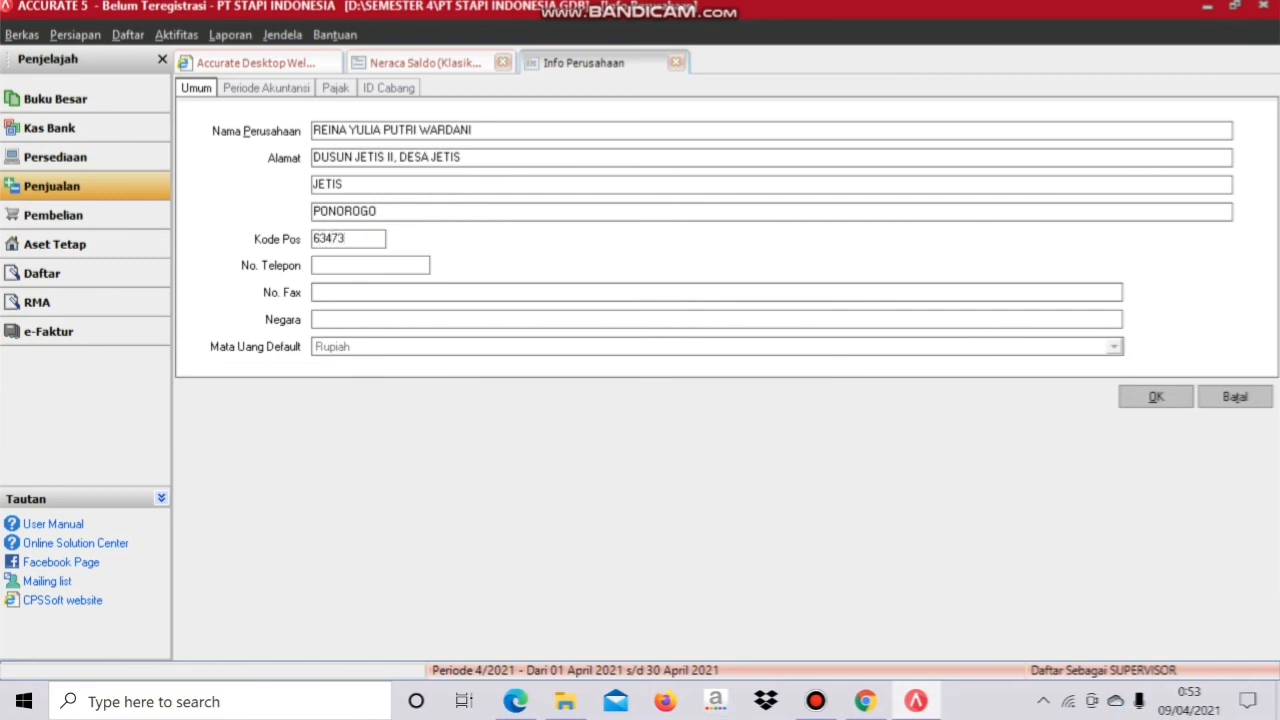
pyautogui.click(340, 265)
pyautogui.click(316, 319)
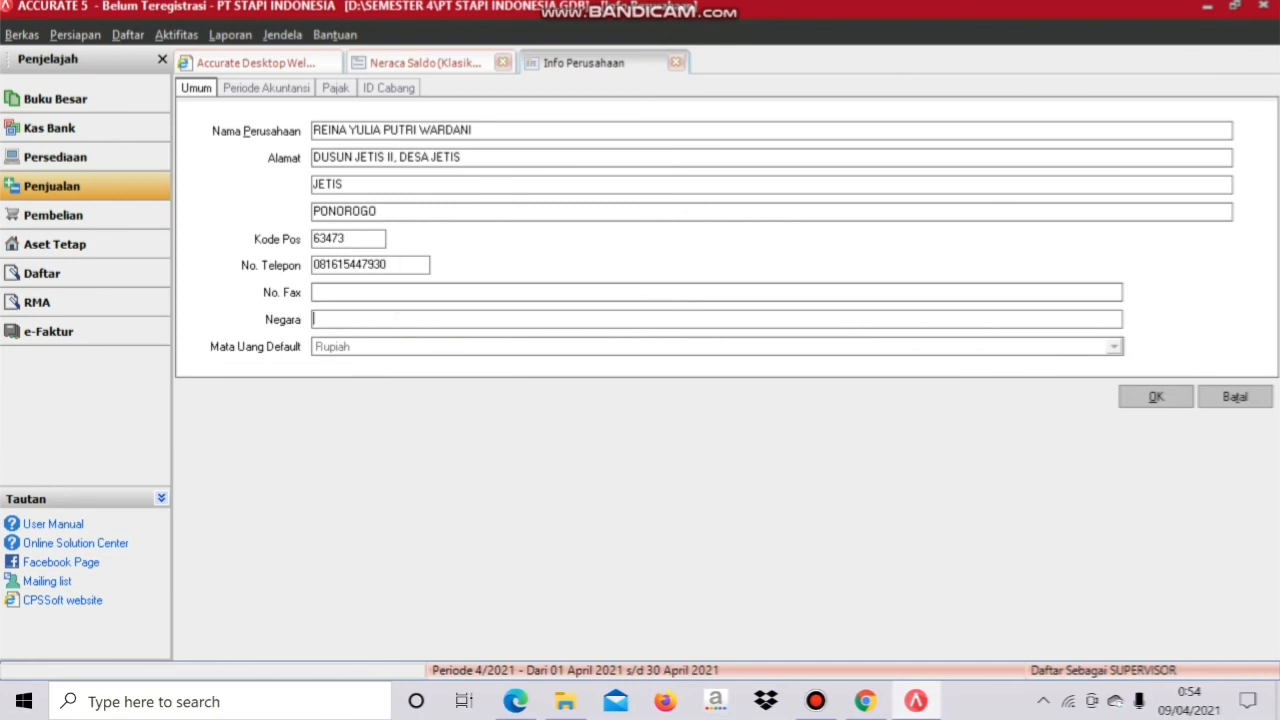
pyautogui.write('INDONESIA')
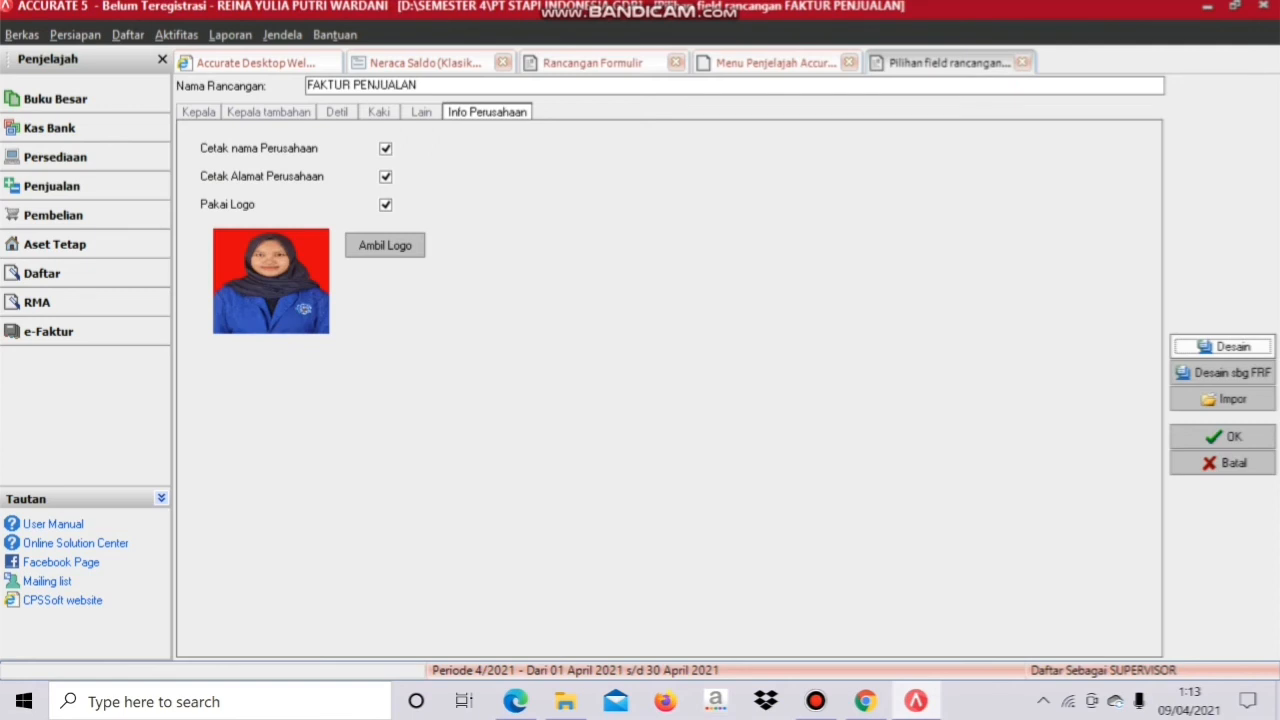
pyautogui.click(1222, 347)
pyautogui.click(840, 203)
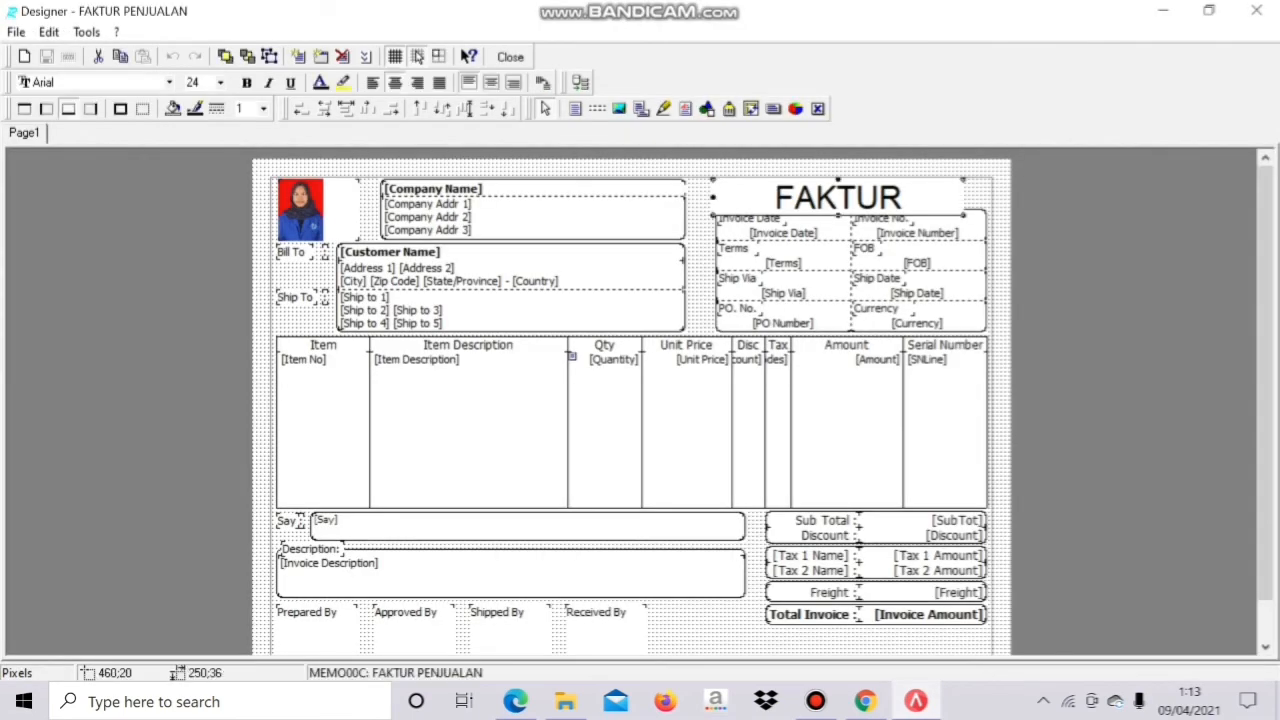
pyautogui.click(220, 83)
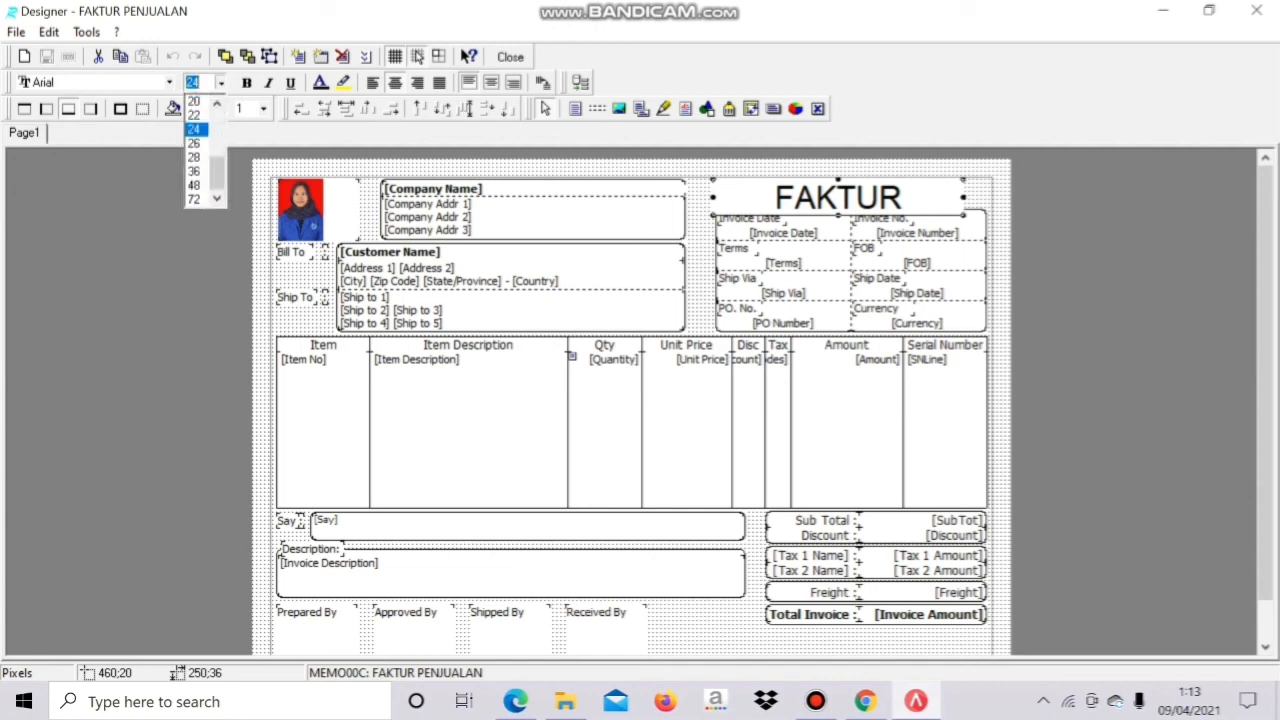
pyautogui.click(195, 116)
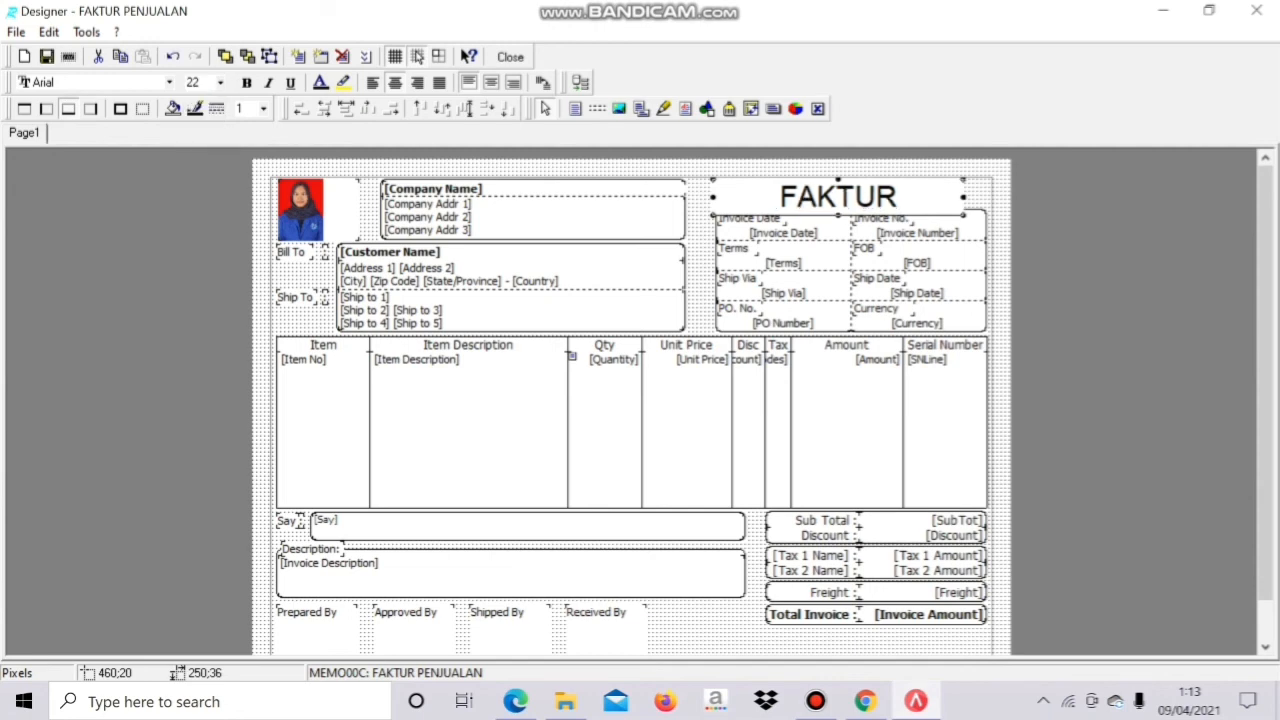
pyautogui.click(220, 83)
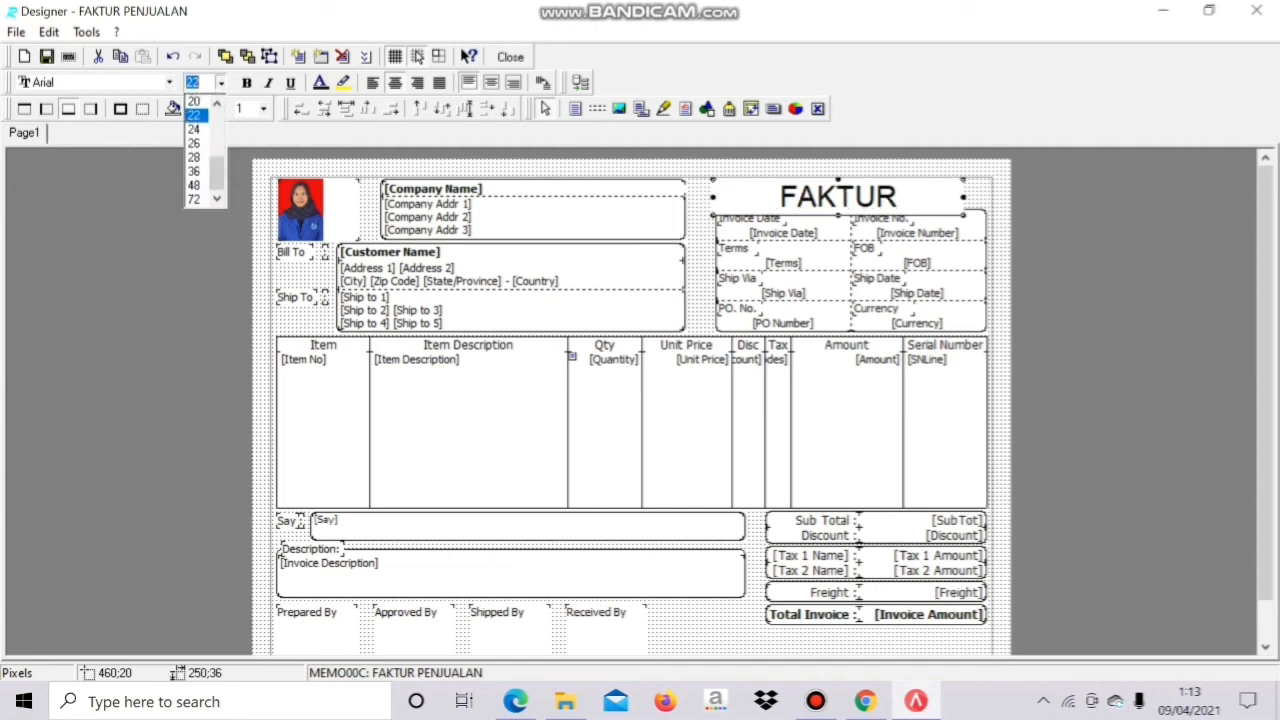
pyautogui.moveTo(217, 174); pyautogui.dragTo(217, 137)
pyautogui.click(196, 157)
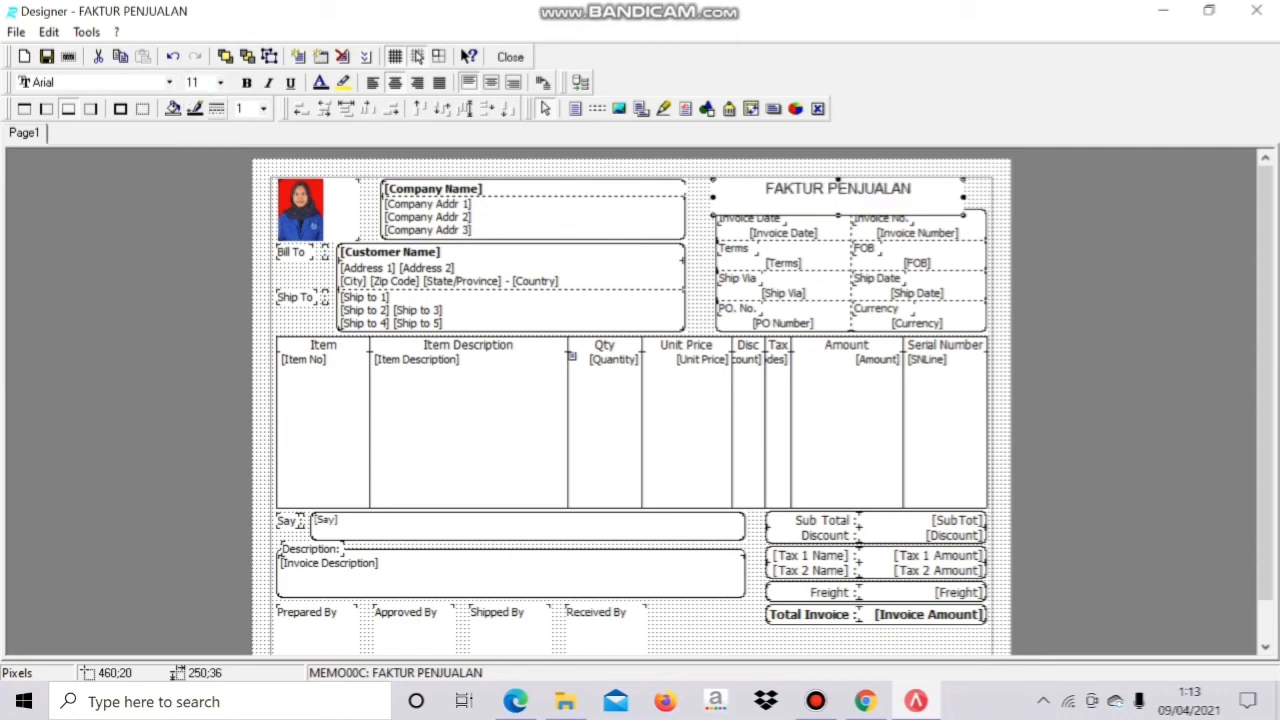
pyautogui.click(220, 83)
pyautogui.click(196, 185)
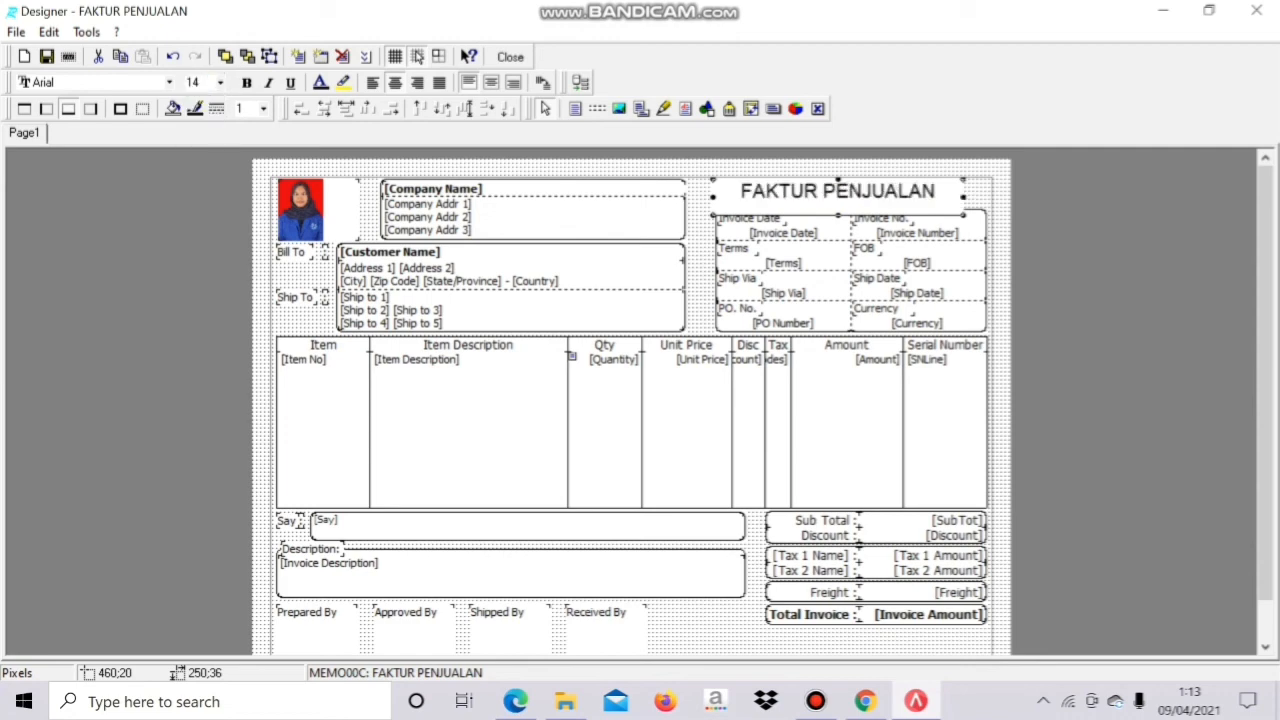
pyautogui.click(169, 82)
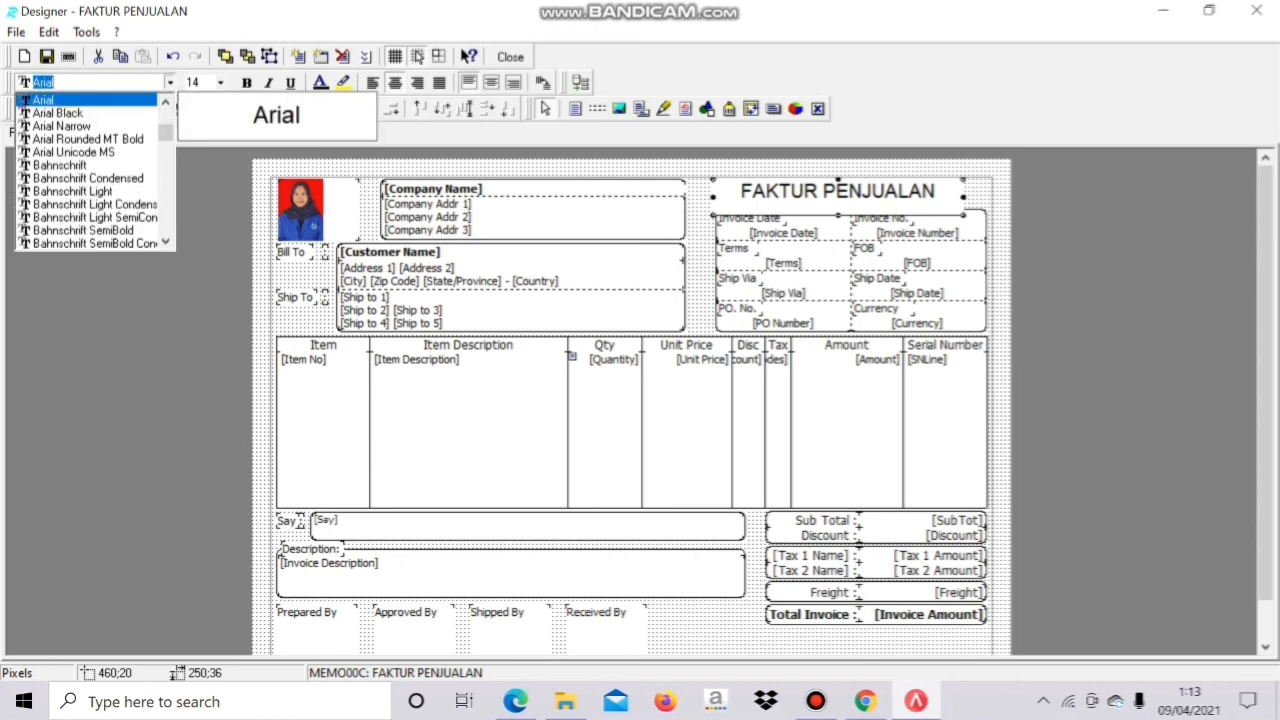
pyautogui.click(90, 214)
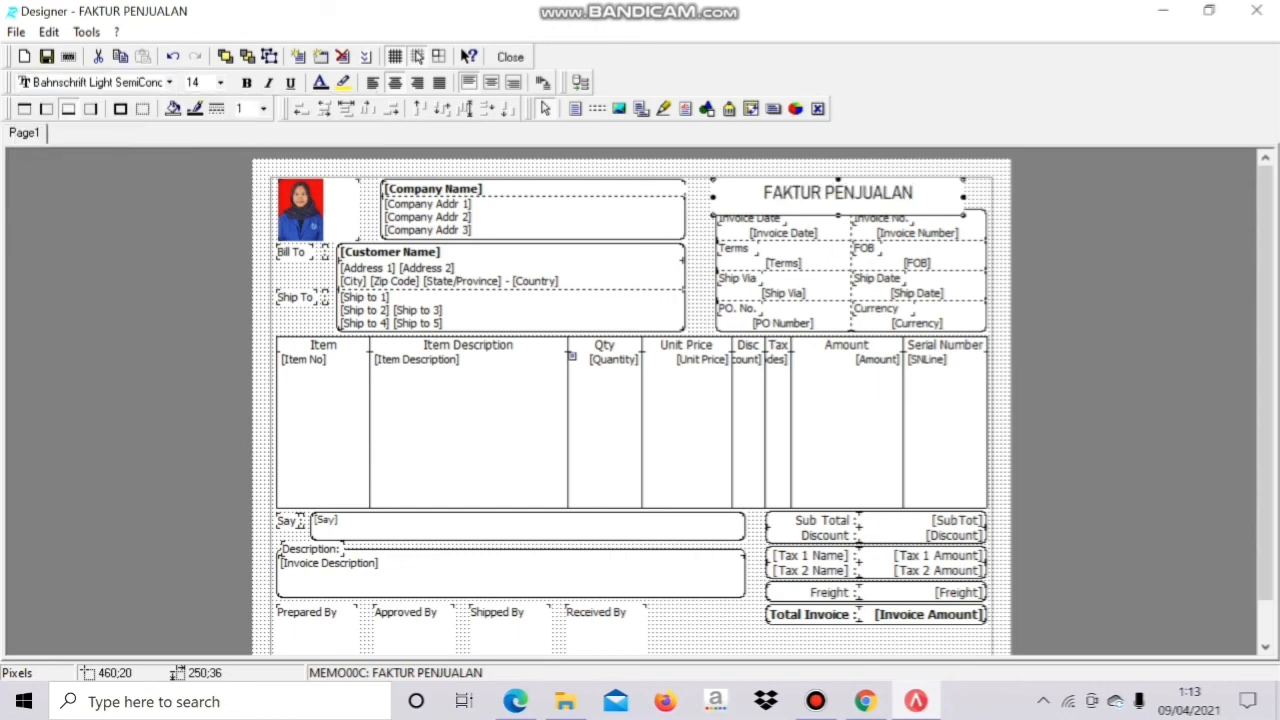
pyautogui.click(246, 82)
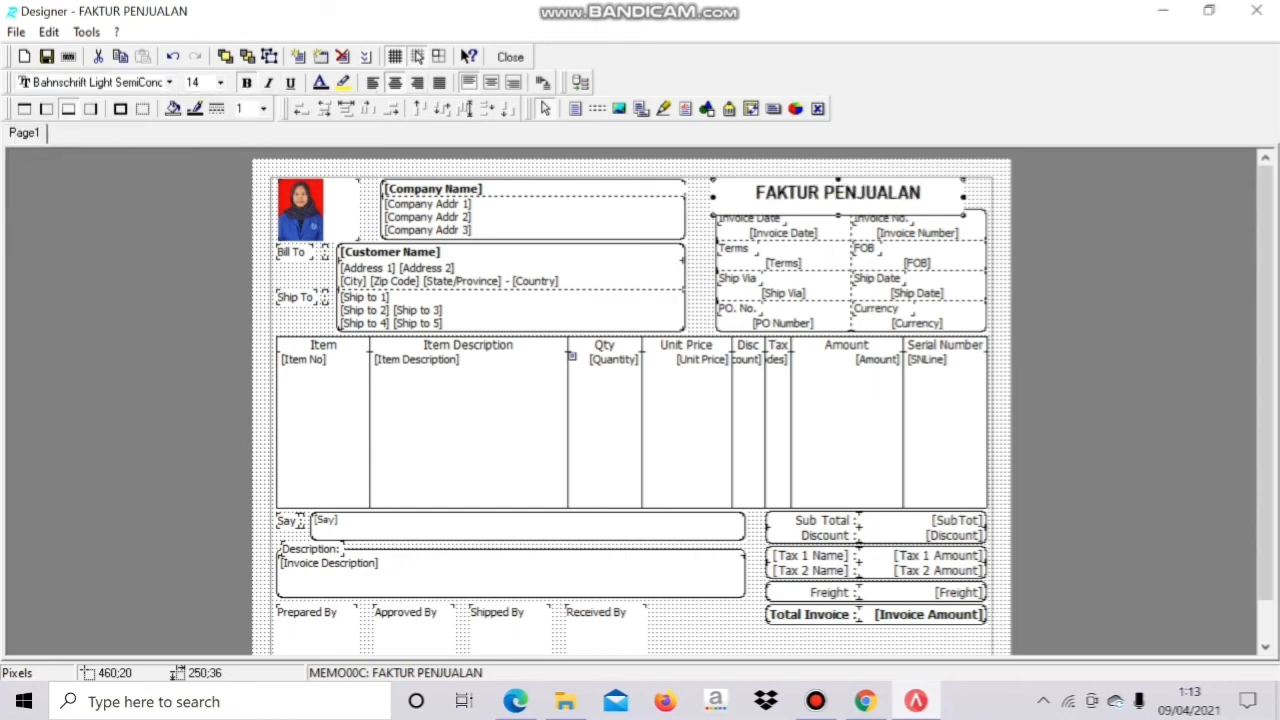
pyautogui.click(320, 82)
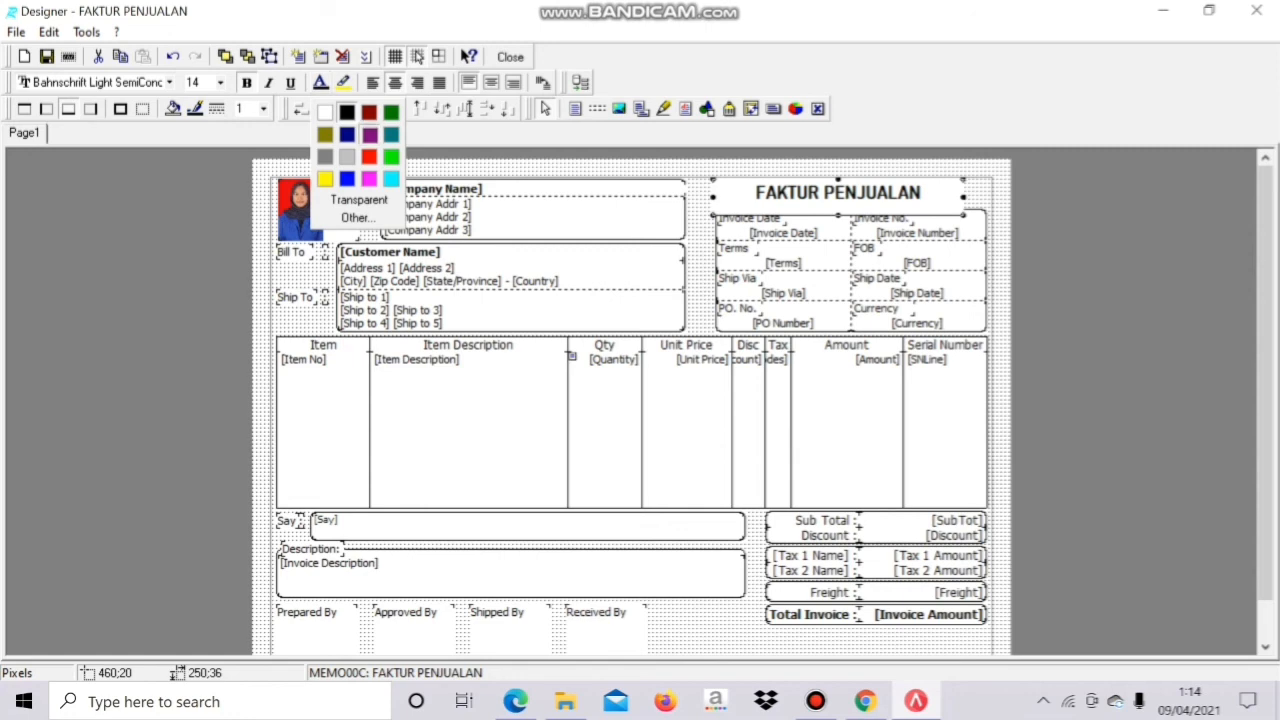
pyautogui.click(370, 135)
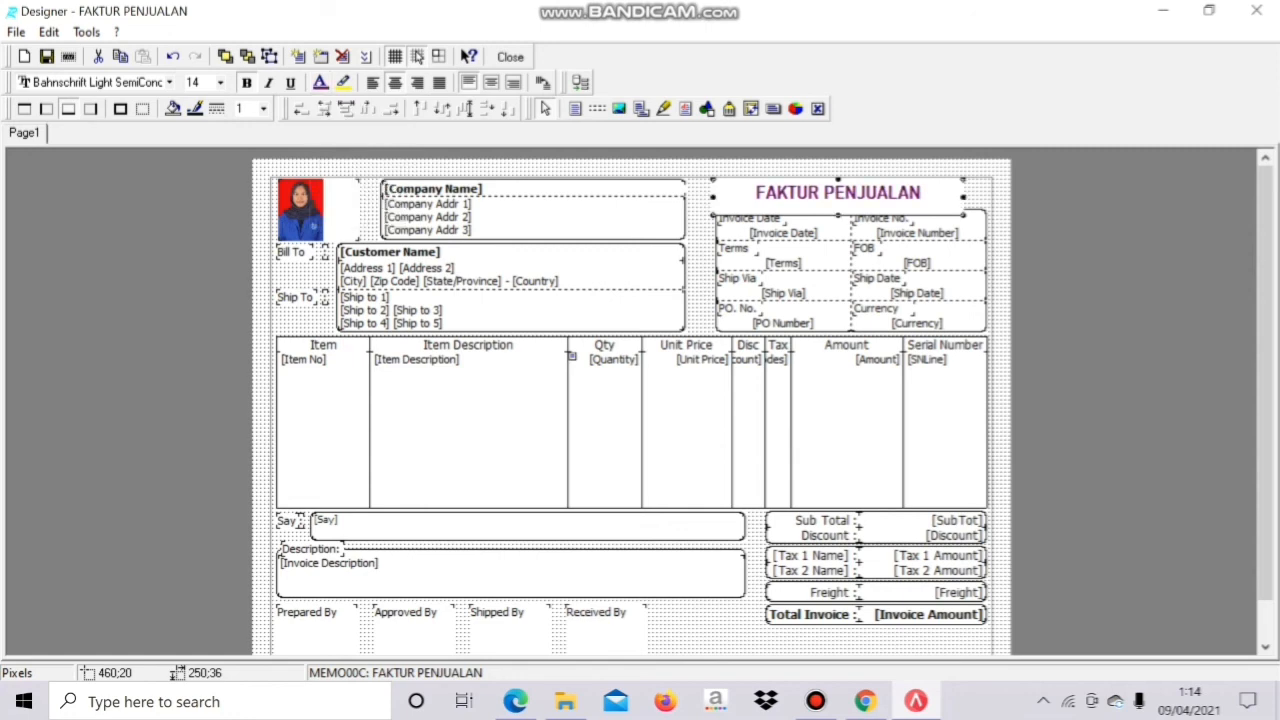
pyautogui.click(510, 57)
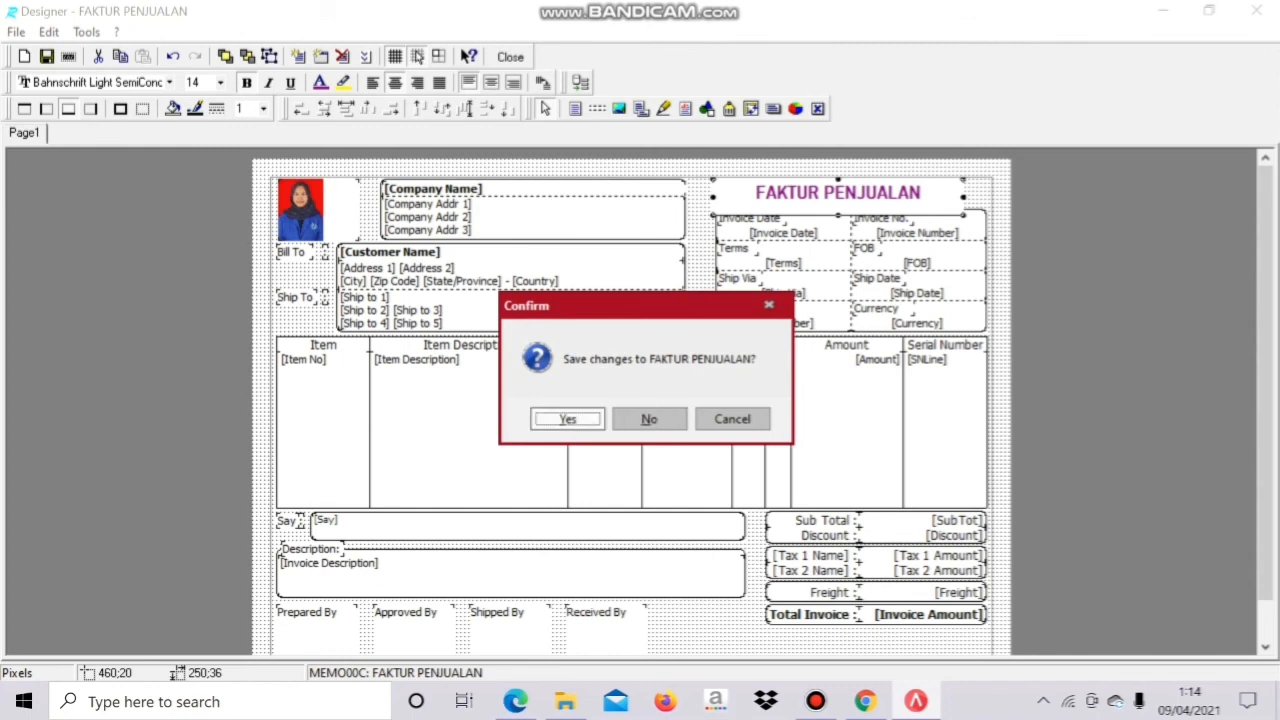
pyautogui.click(649, 419)
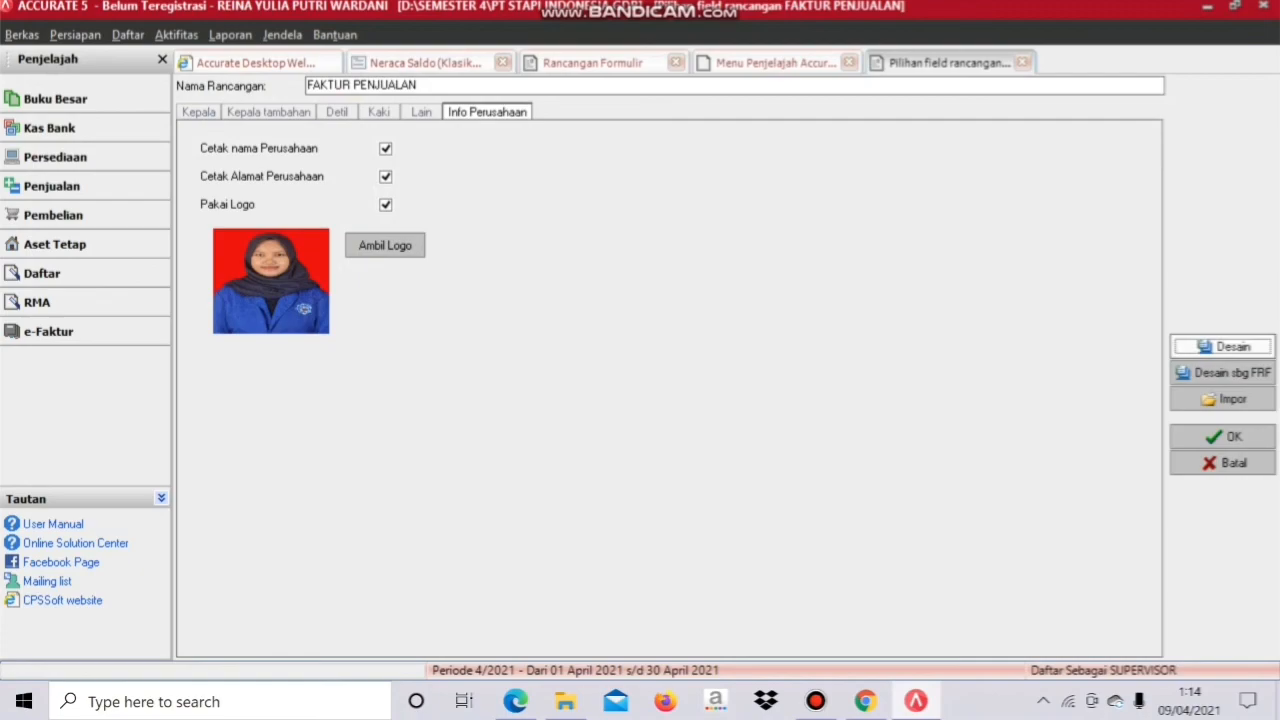
# Step: In the invoice designer, make the FAKTUR PENJUALAN title 16 pt bold
pyautogui.click(1223, 347)
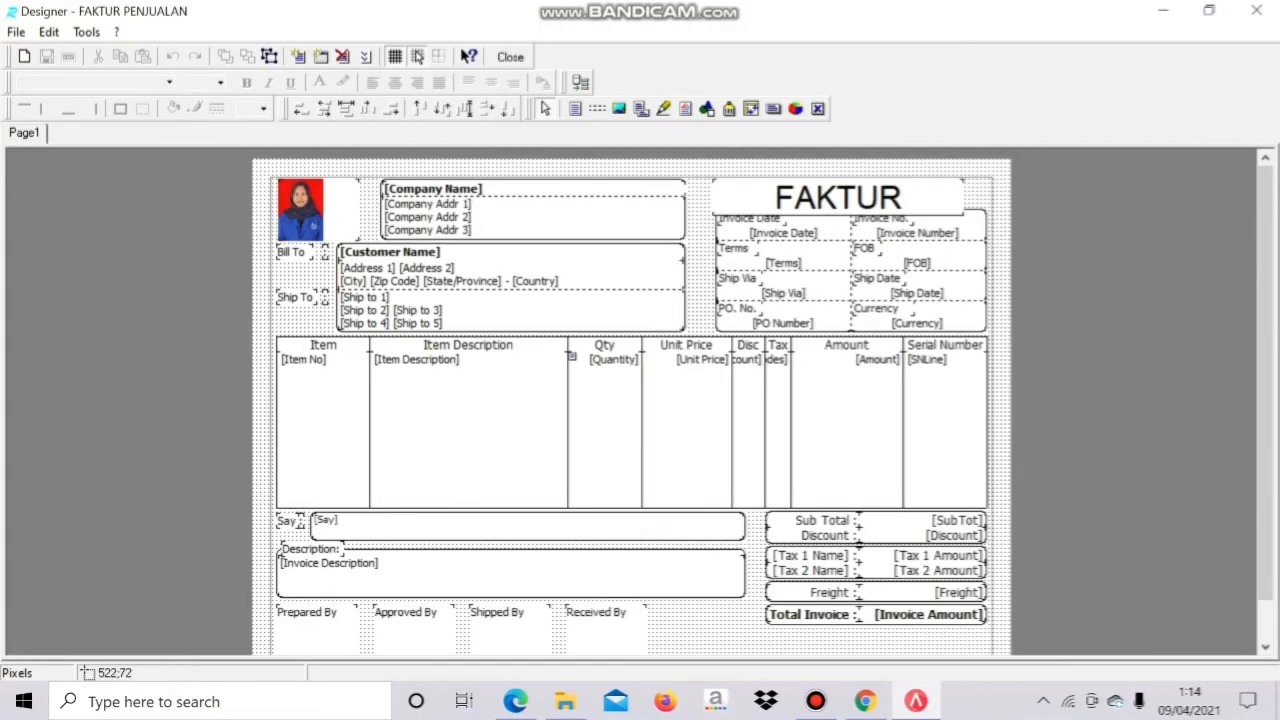
pyautogui.doubleClick(838, 198)
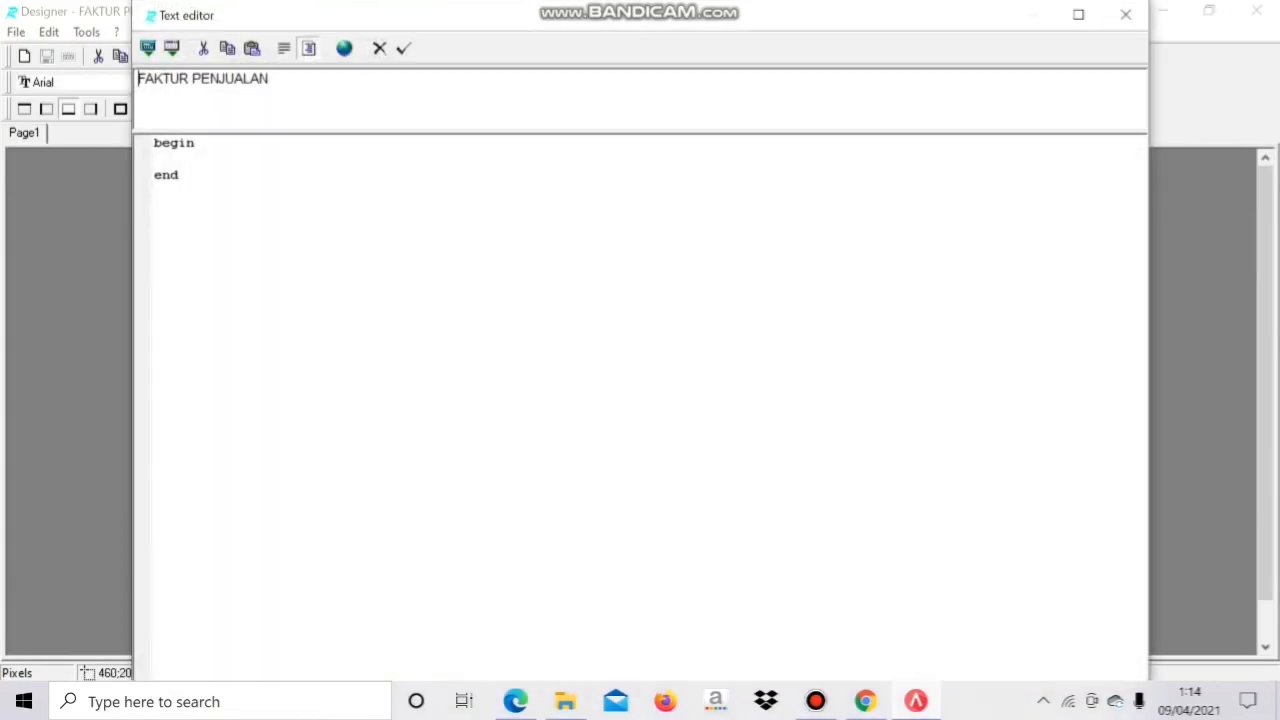
pyautogui.click(1126, 15)
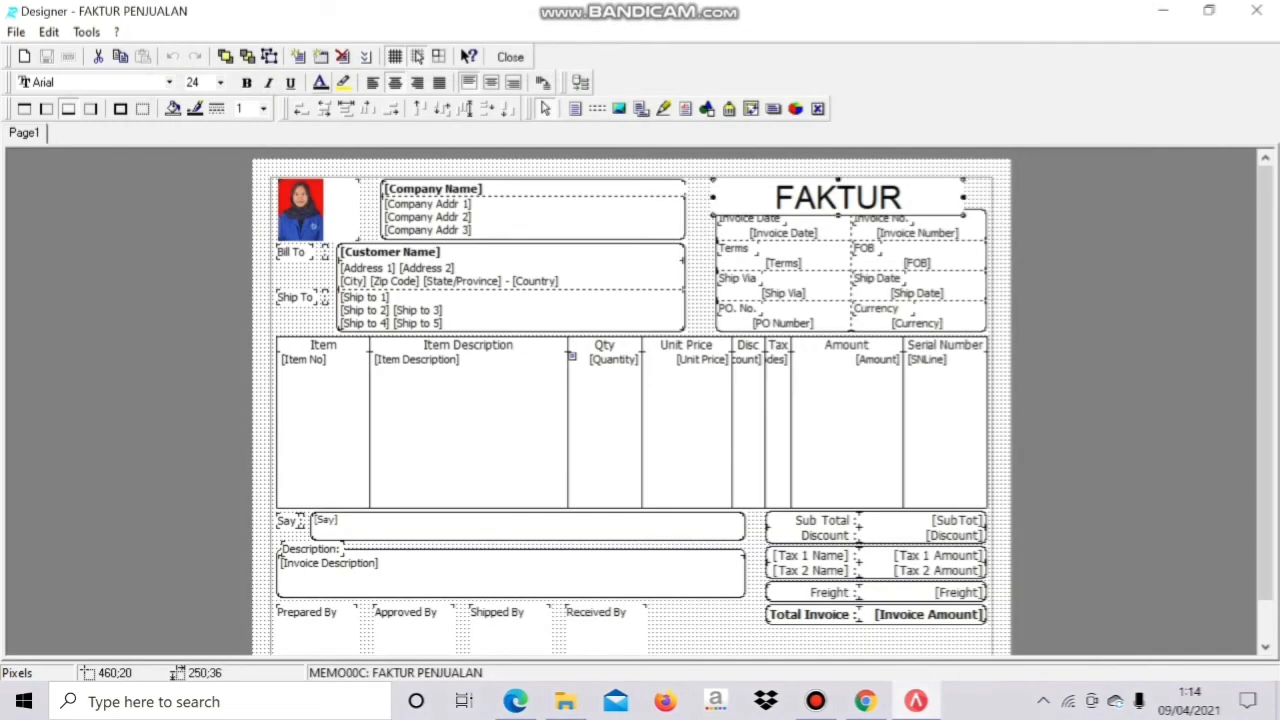
pyautogui.click(220, 82)
pyautogui.press('Up')
pyautogui.press('Up')
pyautogui.press('Up')
pyautogui.press('Up')
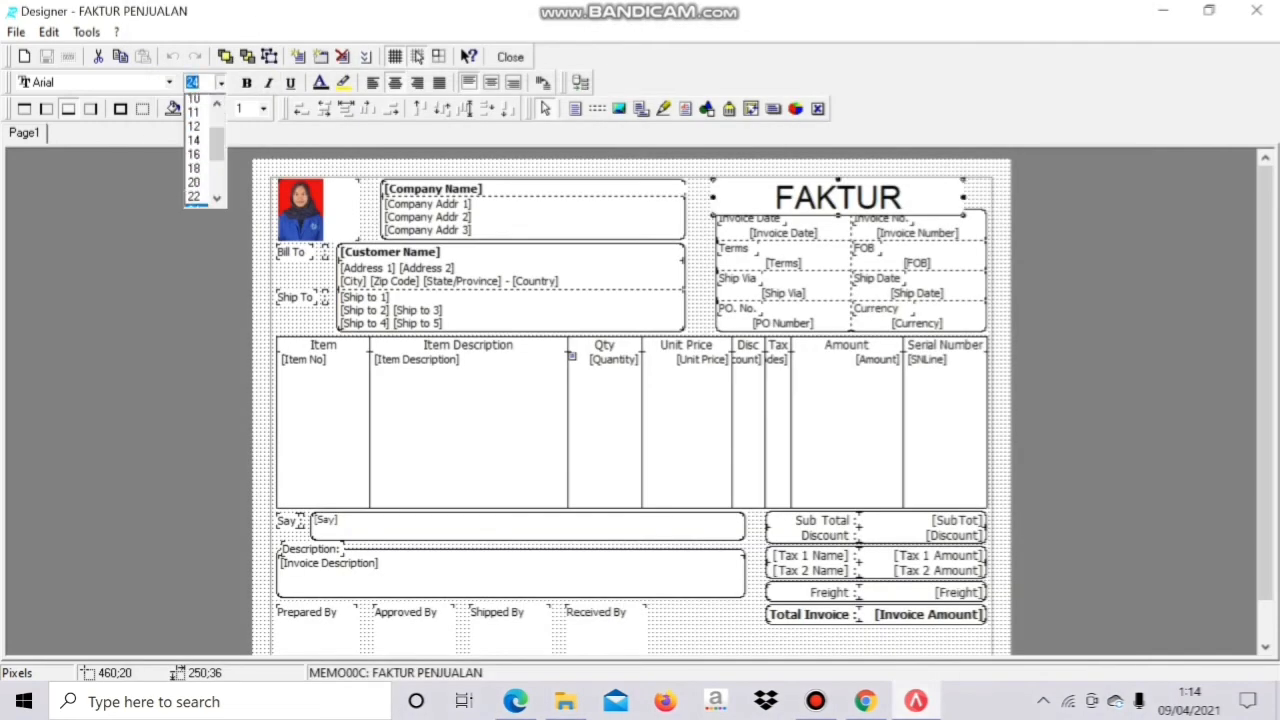
pyautogui.press('Return')
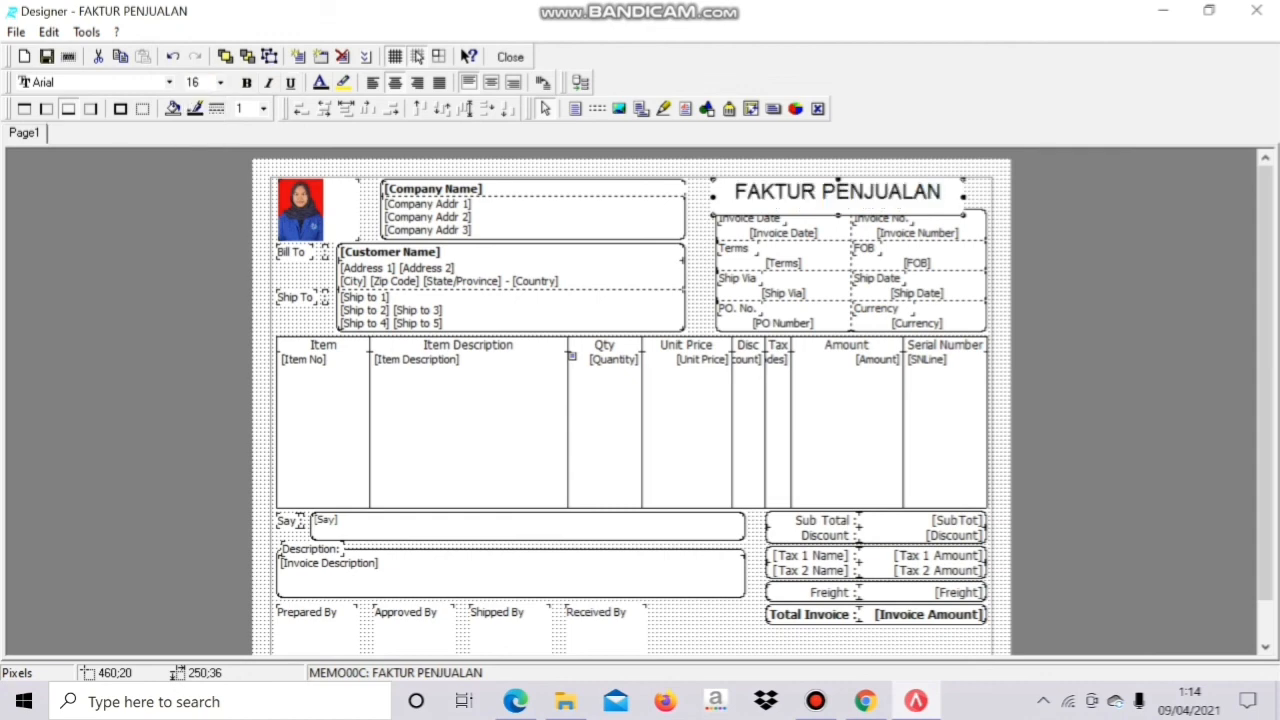
pyautogui.click(246, 82)
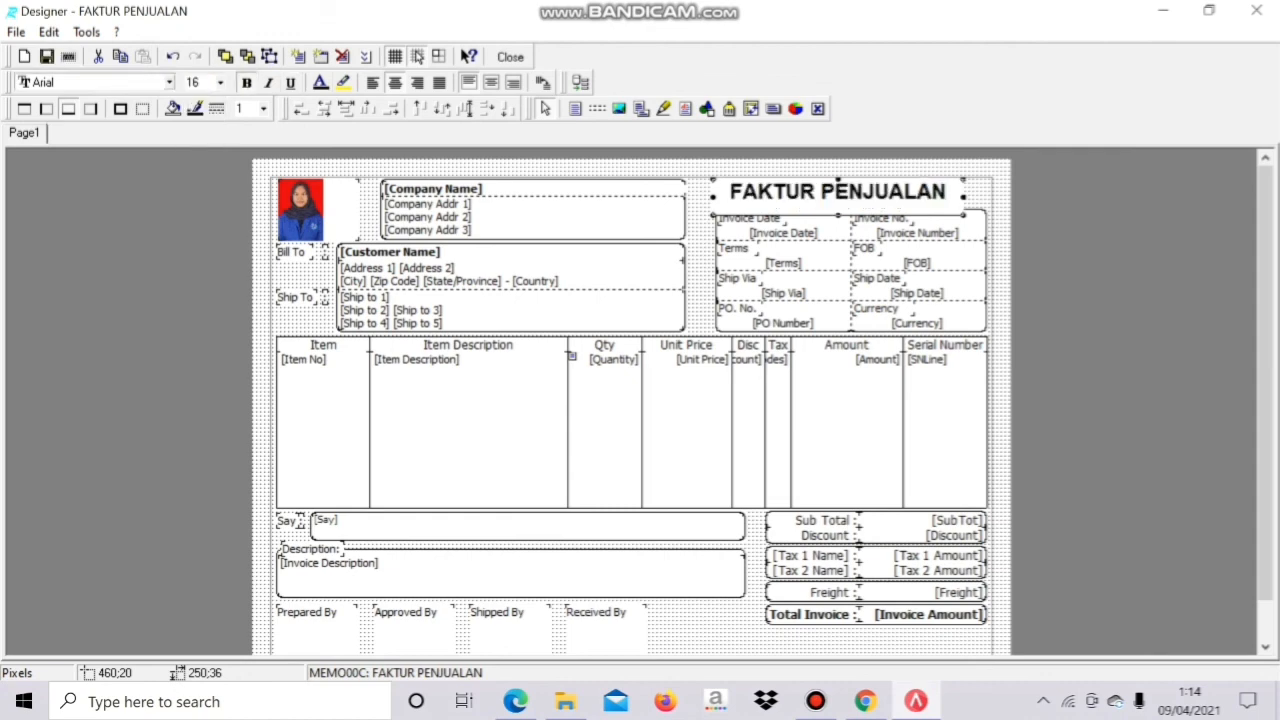
# Step: Set the title font to purple Bahnschrift Light Condensed and save the design on closing
pyautogui.click(169, 82)
pyautogui.click(92, 205)
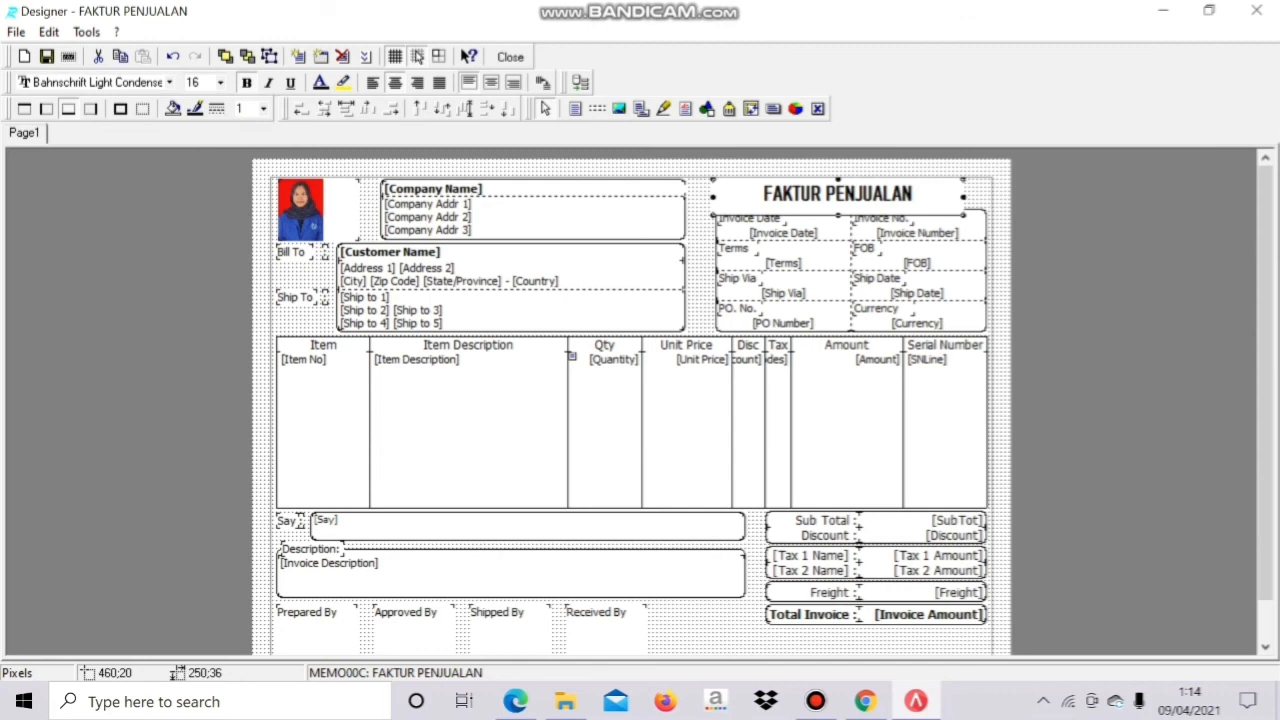
pyautogui.click(321, 82)
pyautogui.click(369, 162)
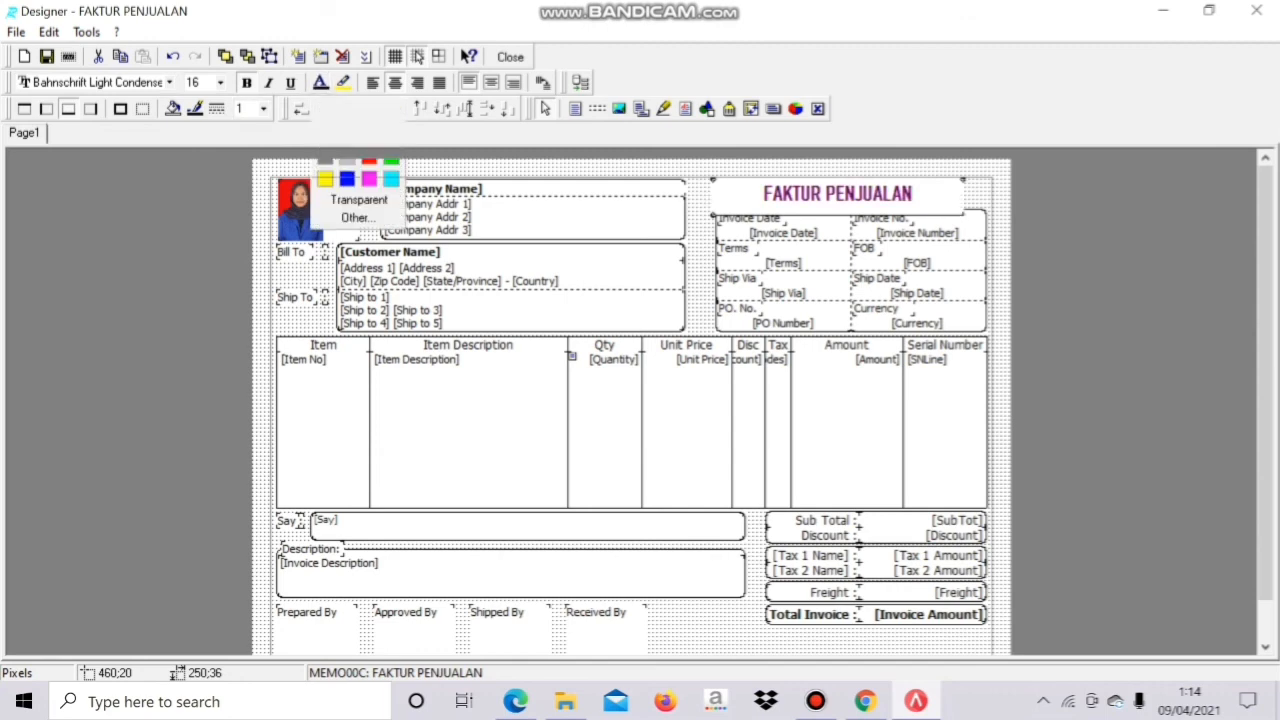
pyautogui.click(510, 57)
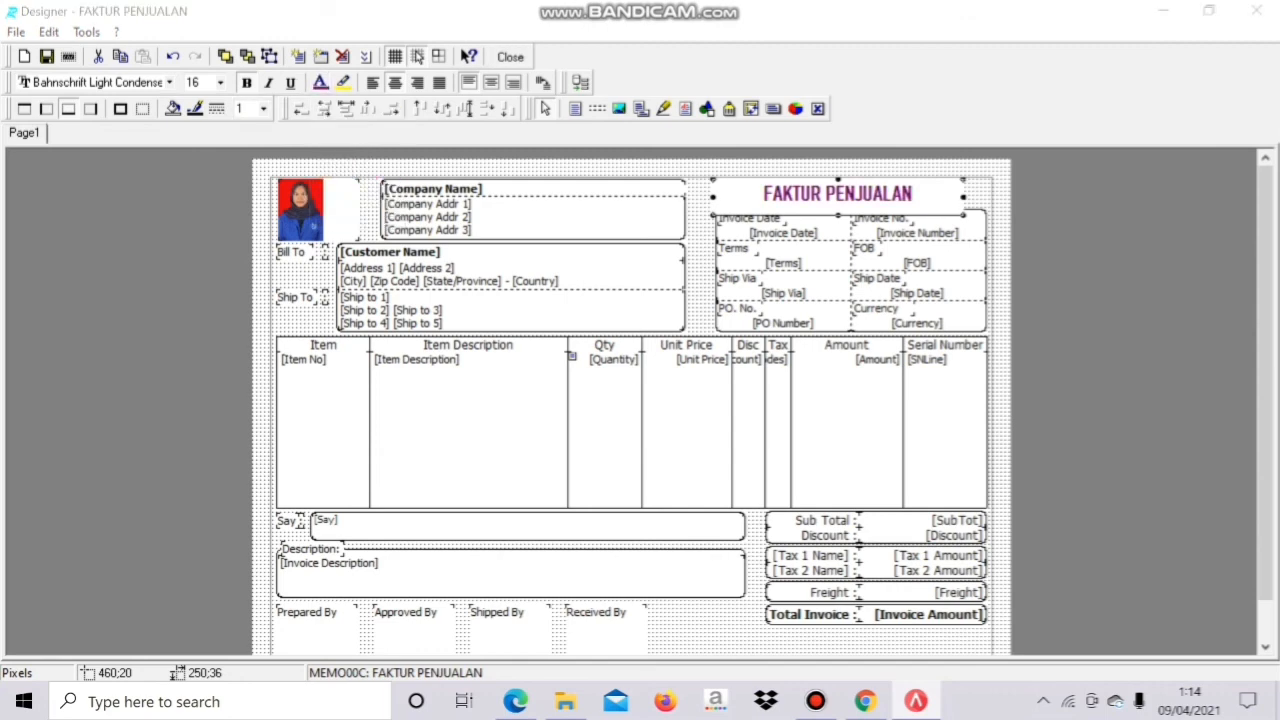
pyautogui.click(566, 418)
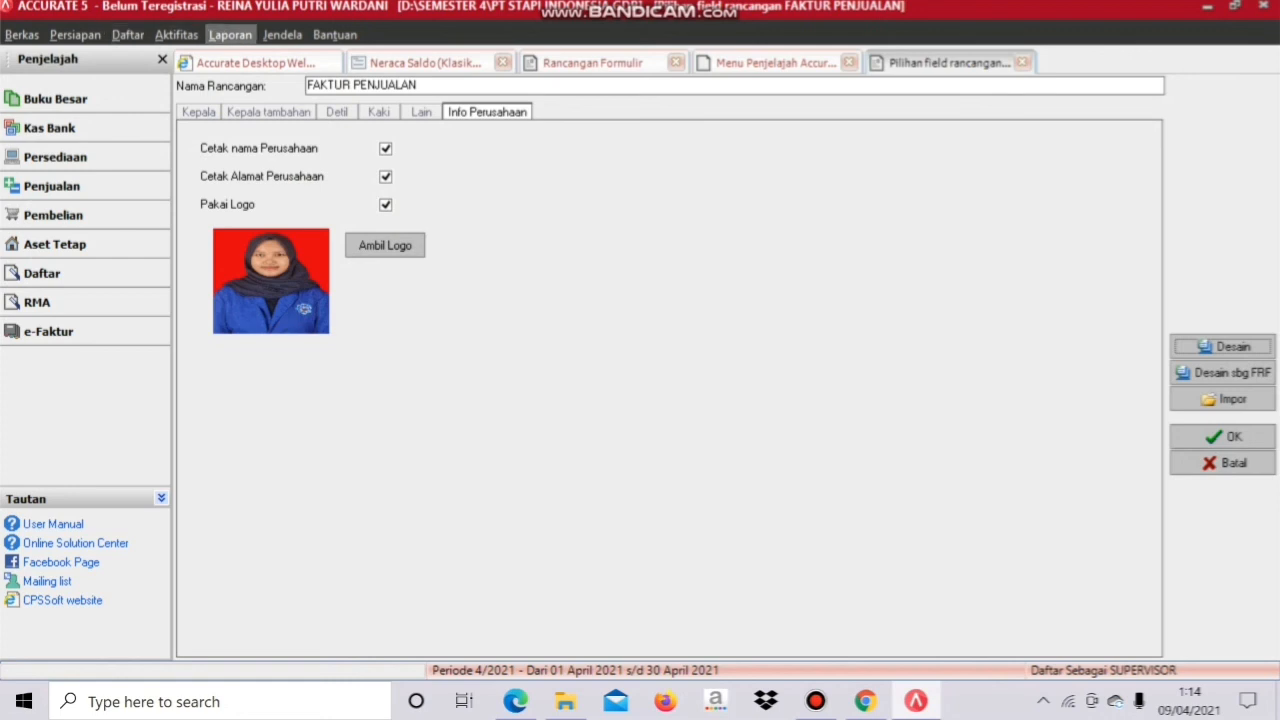
# Step: Review the company name in Info Perusahaan and close it with OK
pyautogui.click(75, 34)
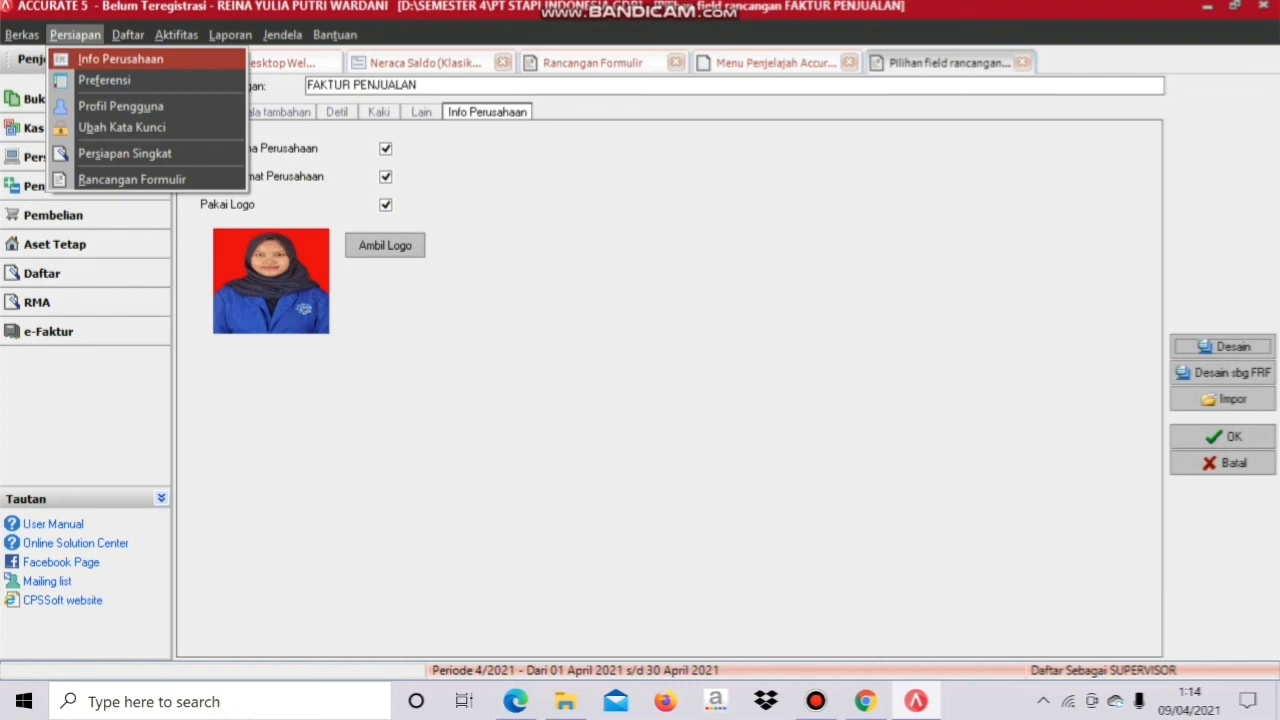
pyautogui.click(120, 58)
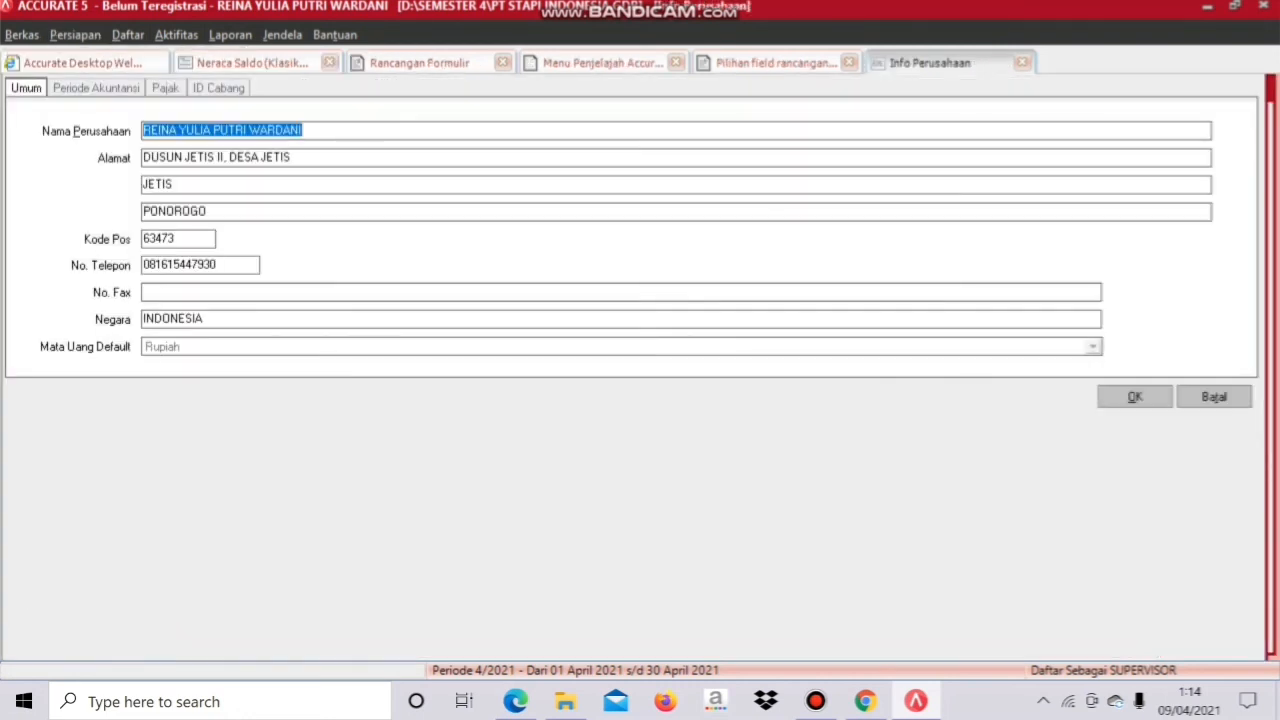
pyautogui.click(303, 130)
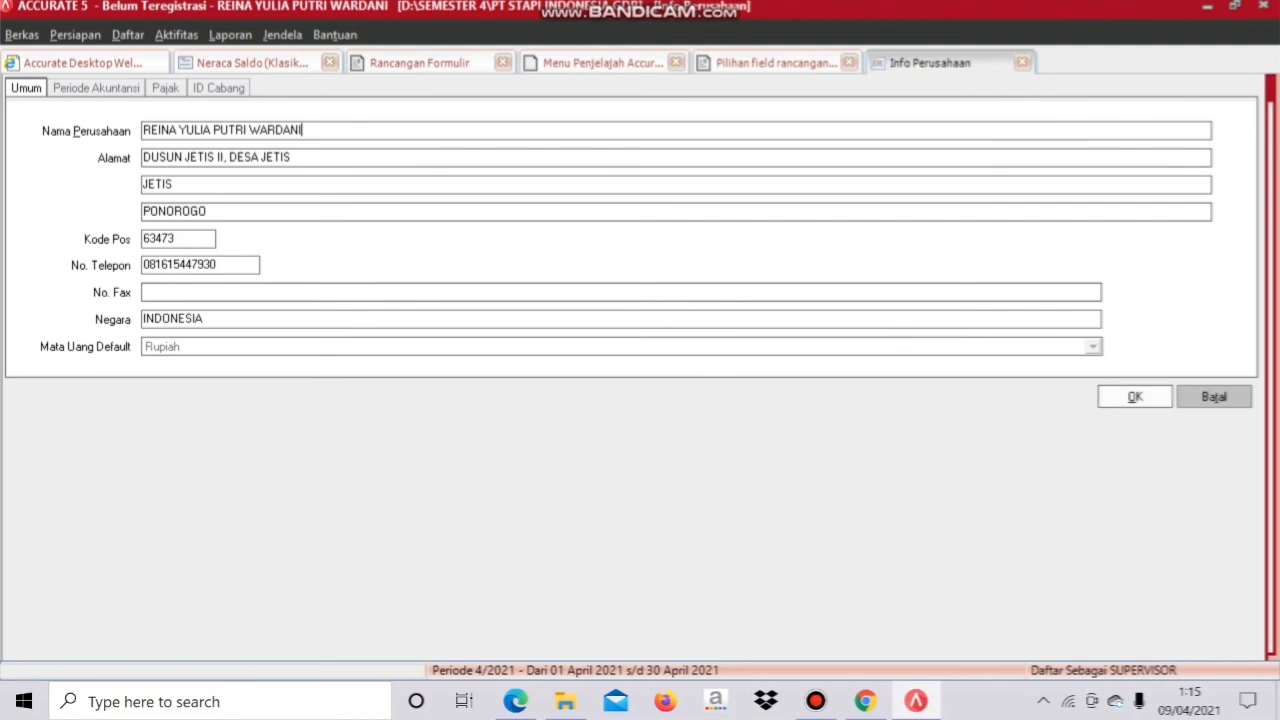
pyautogui.click(1135, 397)
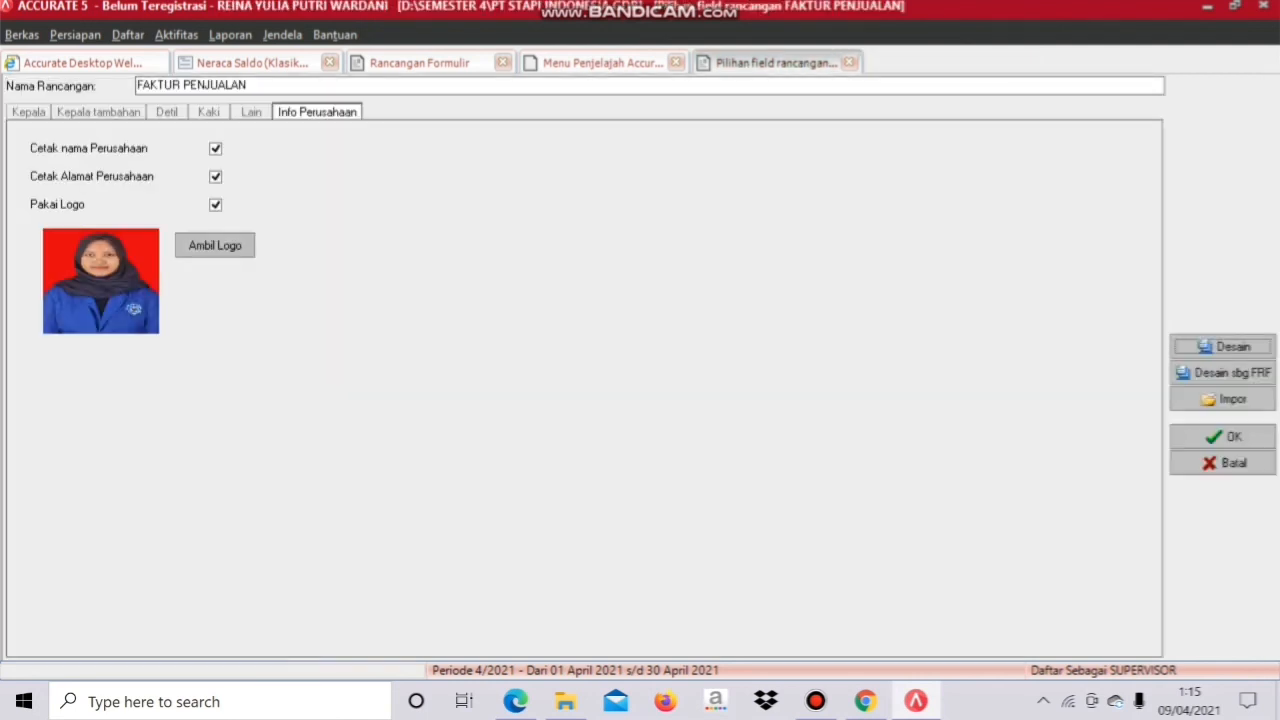
# Step: Open and close the saved invoice design, then switch to the Menu Penjelajah Accurate sales flow
pyautogui.click(1223, 347)
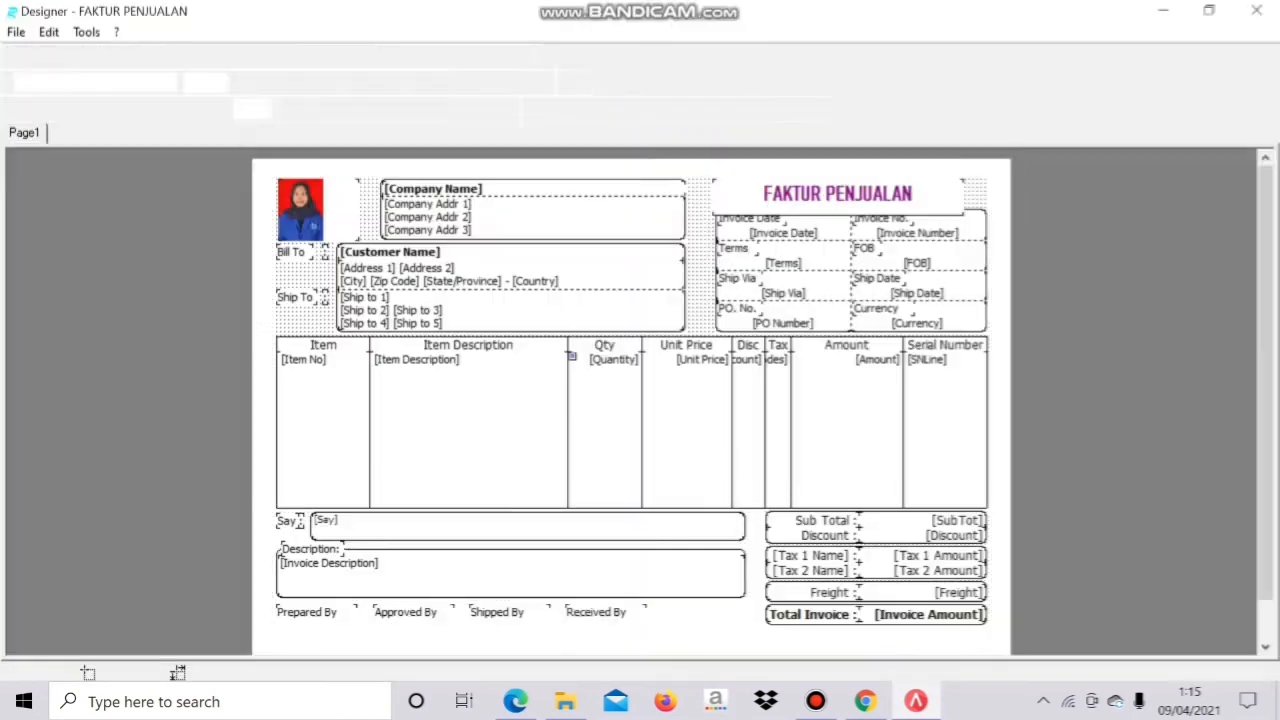
pyautogui.click(510, 56)
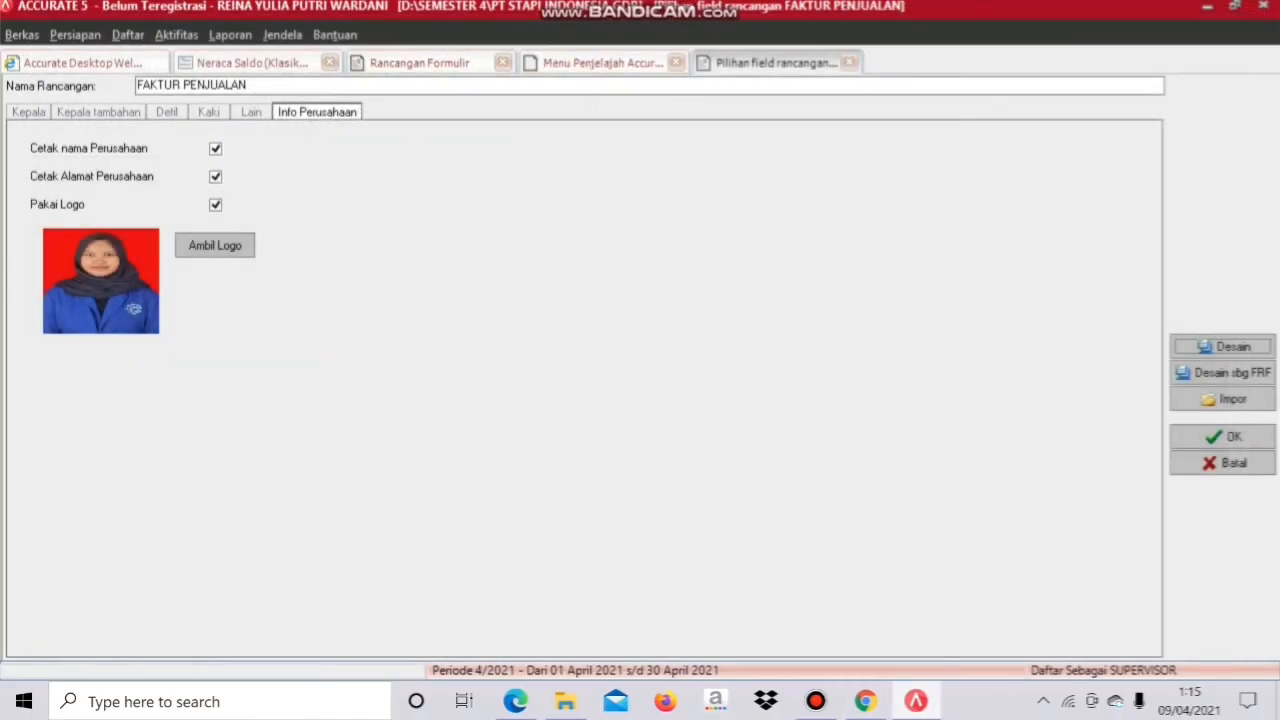
pyautogui.click(600, 62)
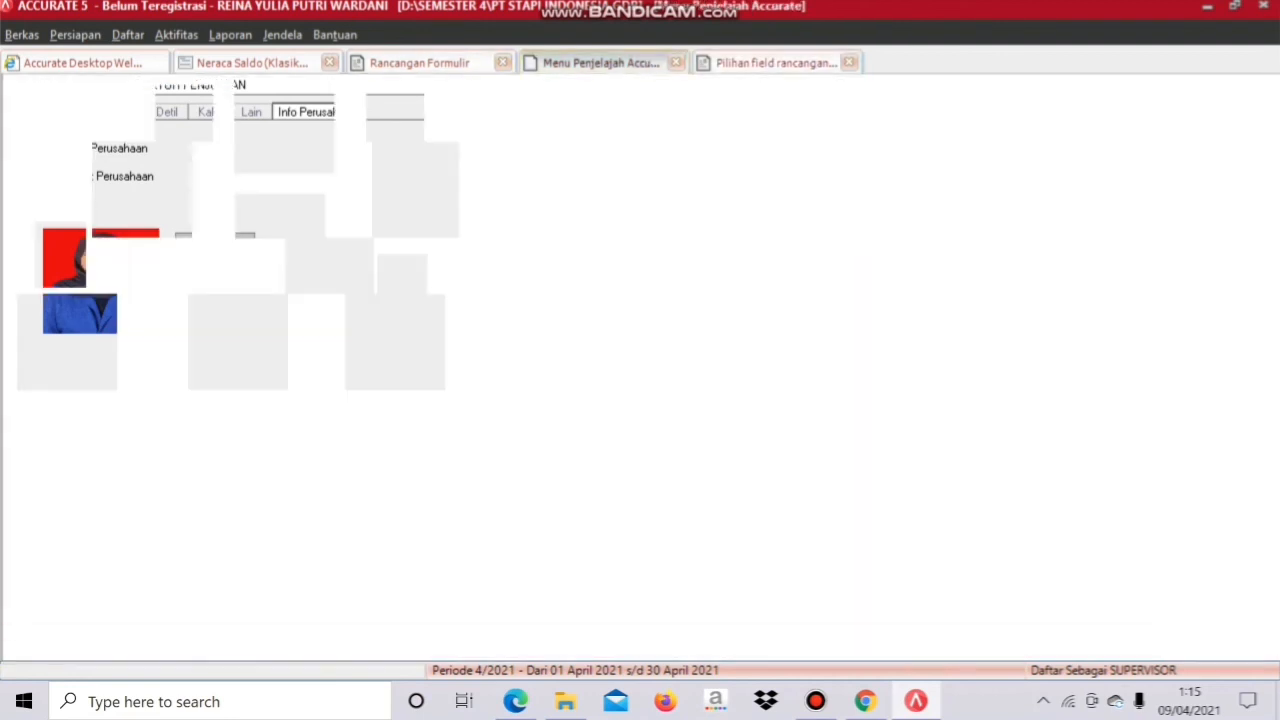
# Step: Start a new sales invoice for customer Cash using the FAKTUR PENJUALAN design
pyautogui.click(416, 188)
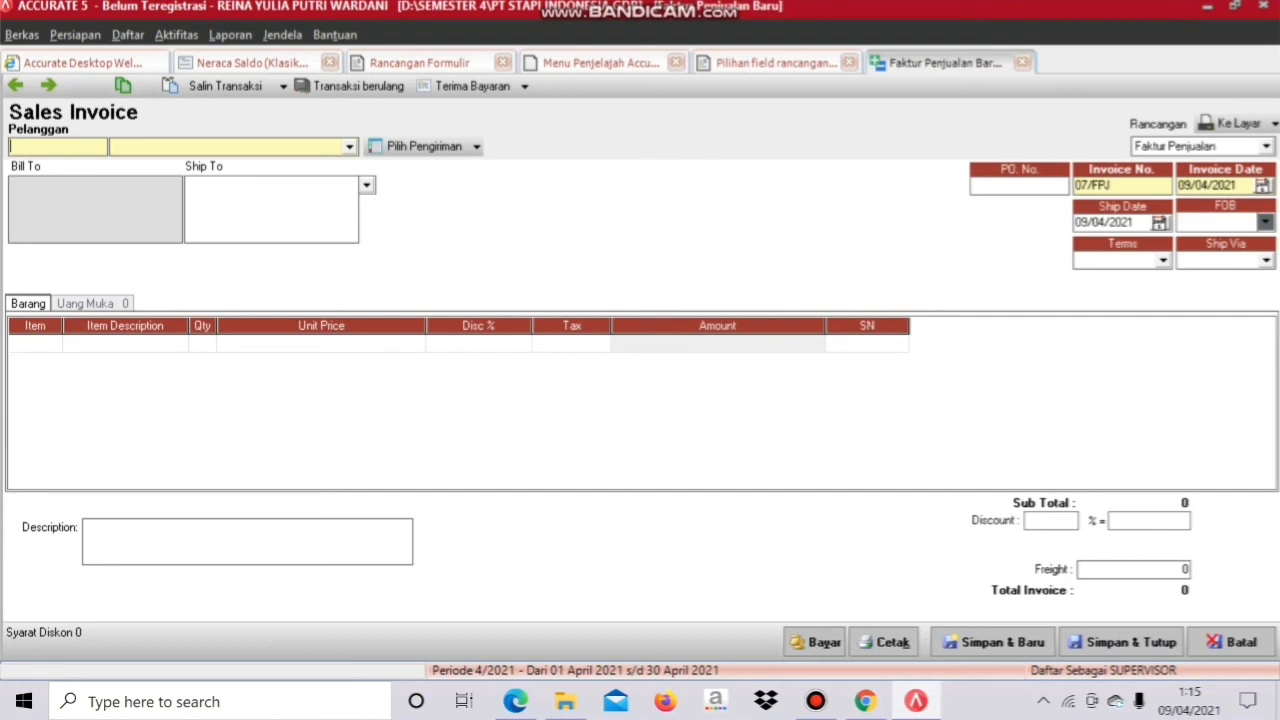
pyautogui.click(349, 147)
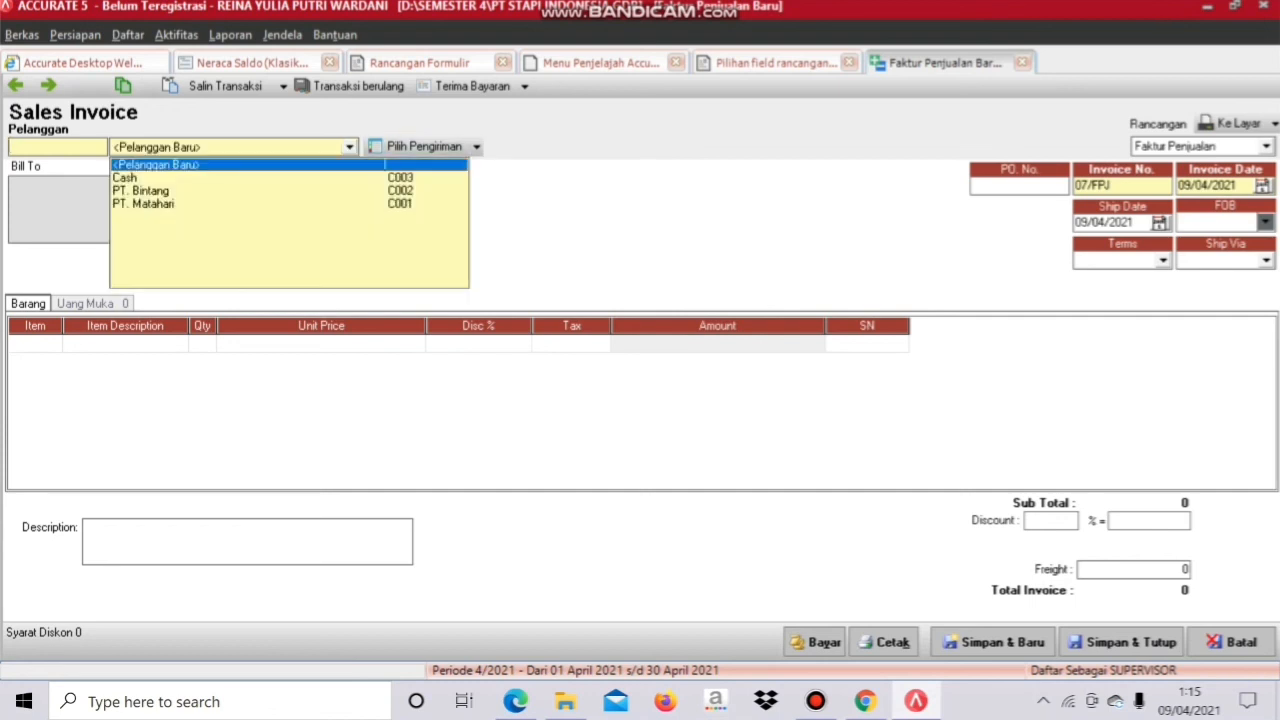
pyautogui.click(145, 177)
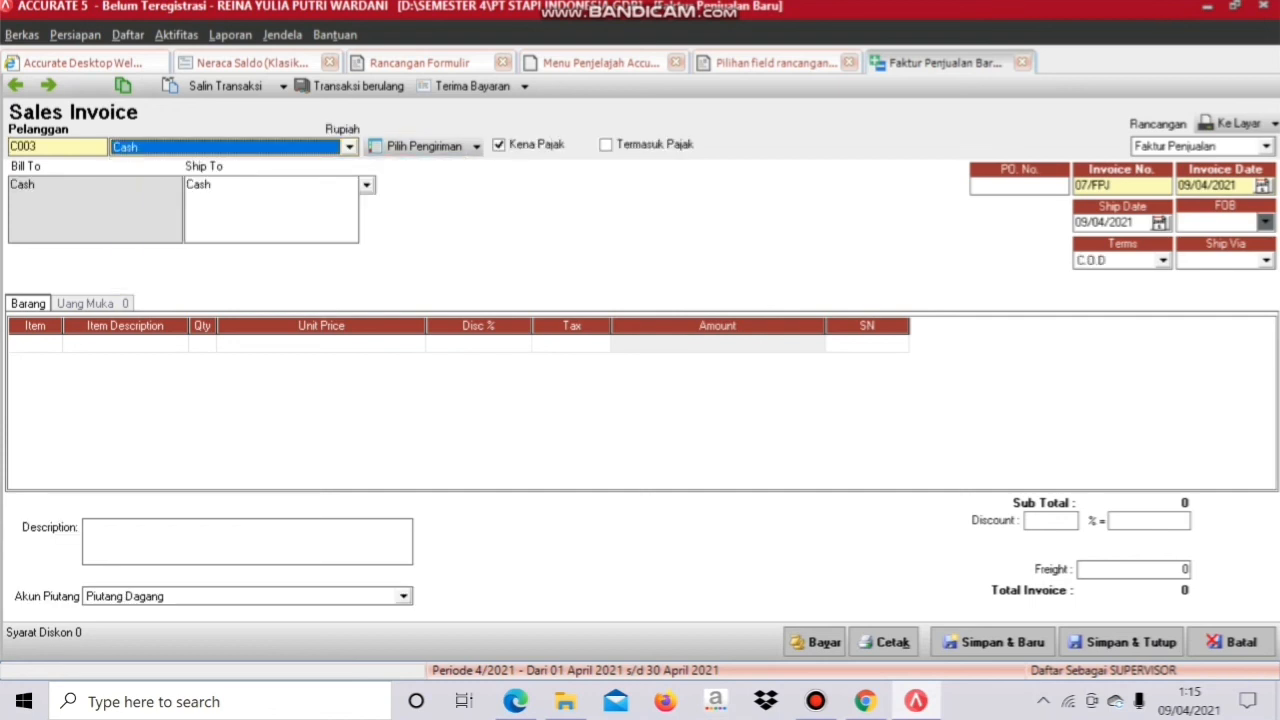
pyautogui.click(1266, 147)
pyautogui.click(1188, 164)
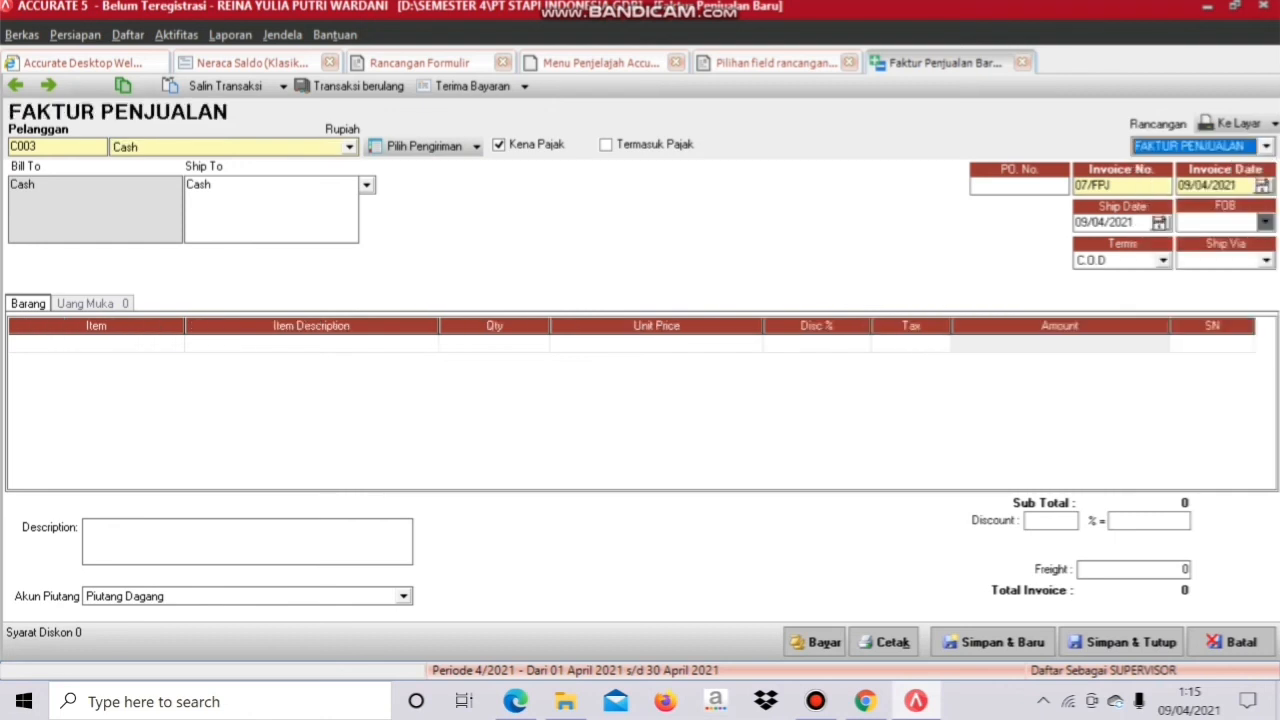
# Step: Add one Suzuki Shogun (P003) as the first invoice line
pyautogui.click(120, 343)
pyautogui.click(175, 343)
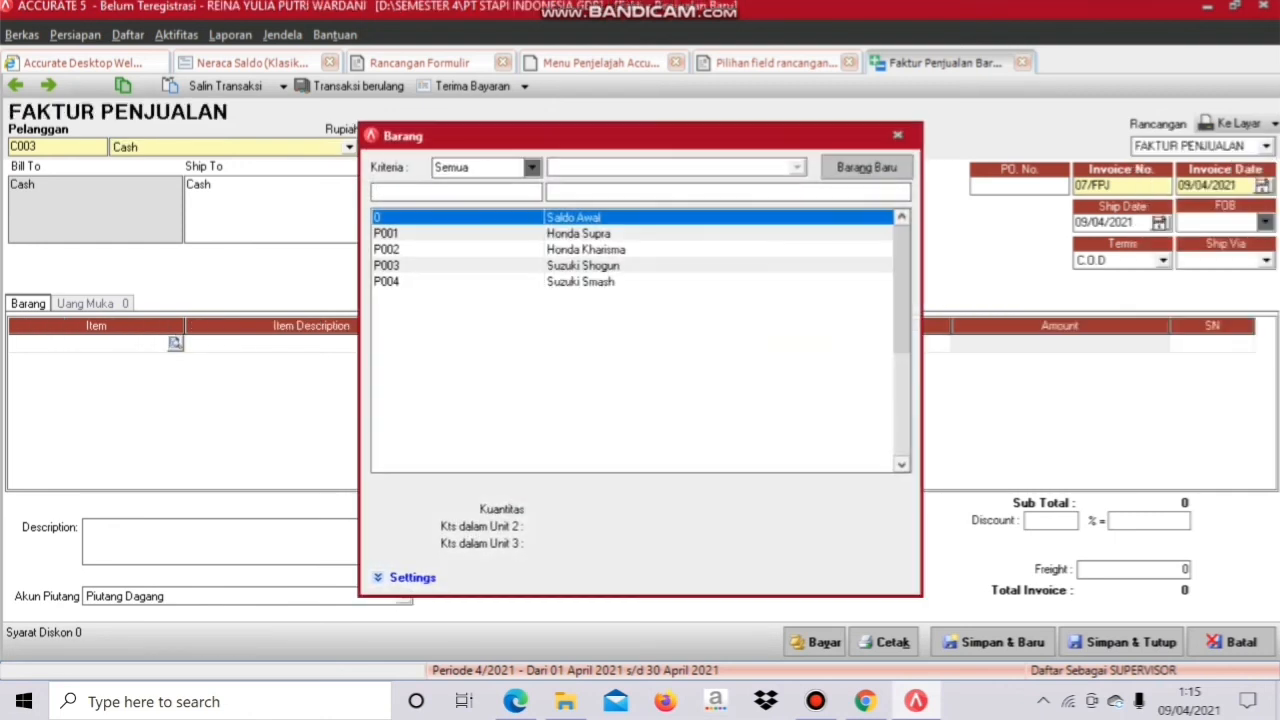
pyautogui.doubleClick(583, 266)
pyautogui.click(495, 343)
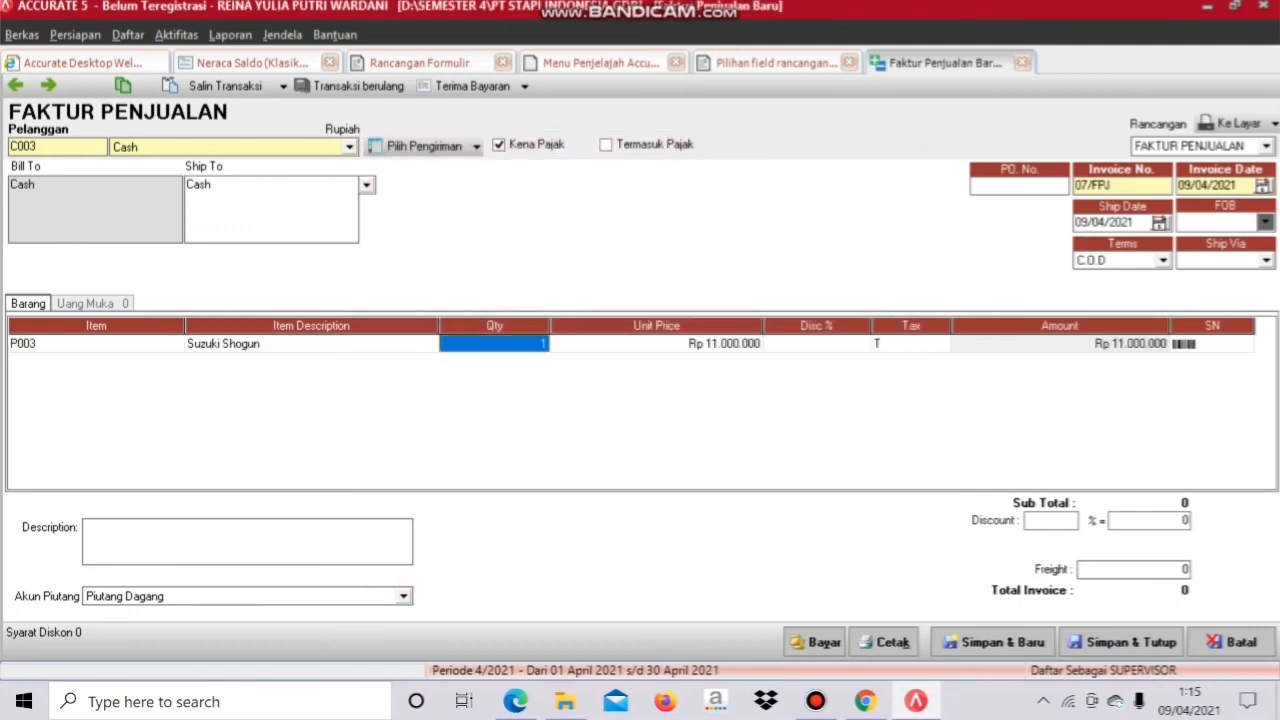
pyautogui.press('Tab')
pyautogui.press('Tab')
pyautogui.press('Tab')
pyautogui.press('Tab')
pyautogui.press('Tab')
pyautogui.press('Tab')
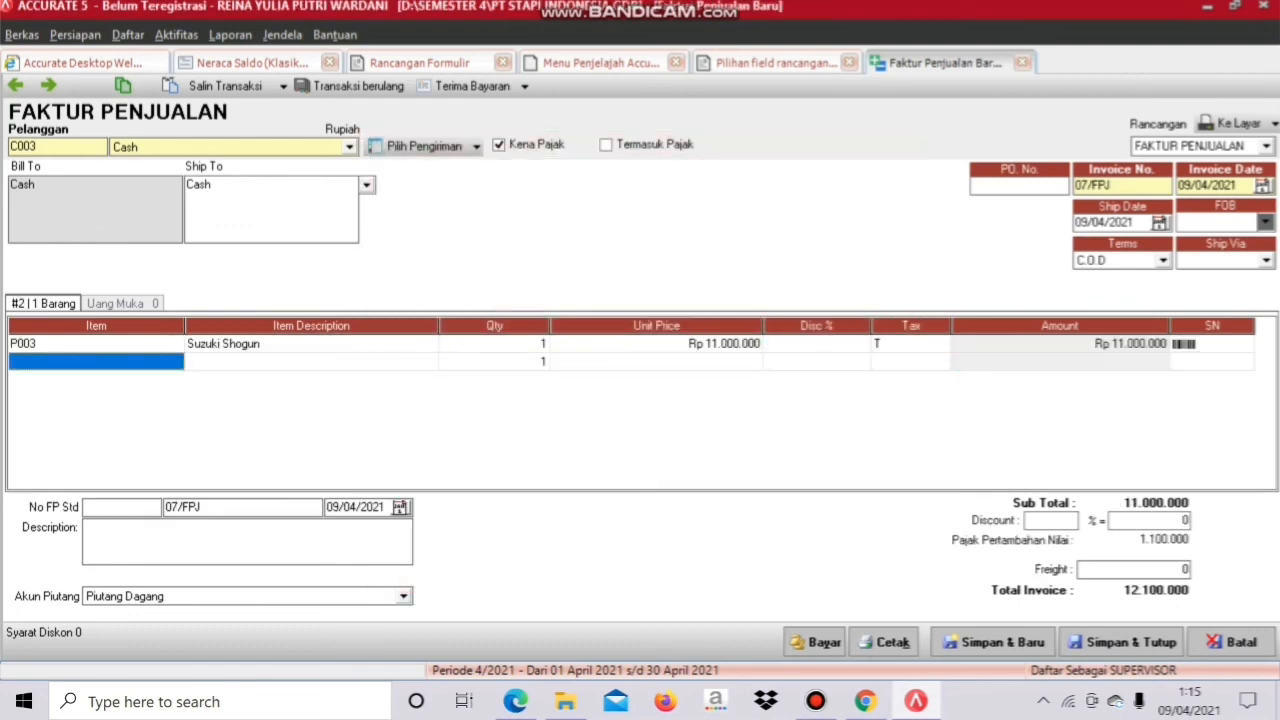
# Step: Delete the empty second row and preview invoice 07/FPJ on screen
pyautogui.click(512, 362)
pyautogui.rightClick(512, 362)
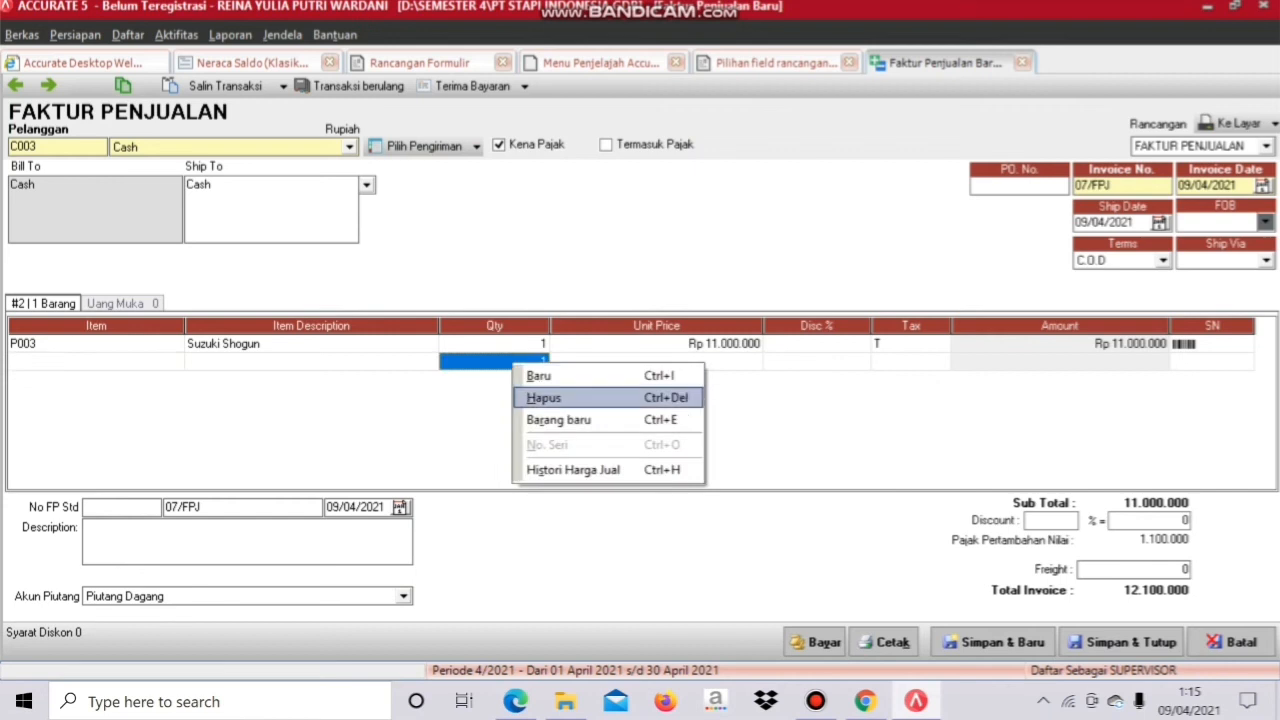
pyautogui.click(546, 397)
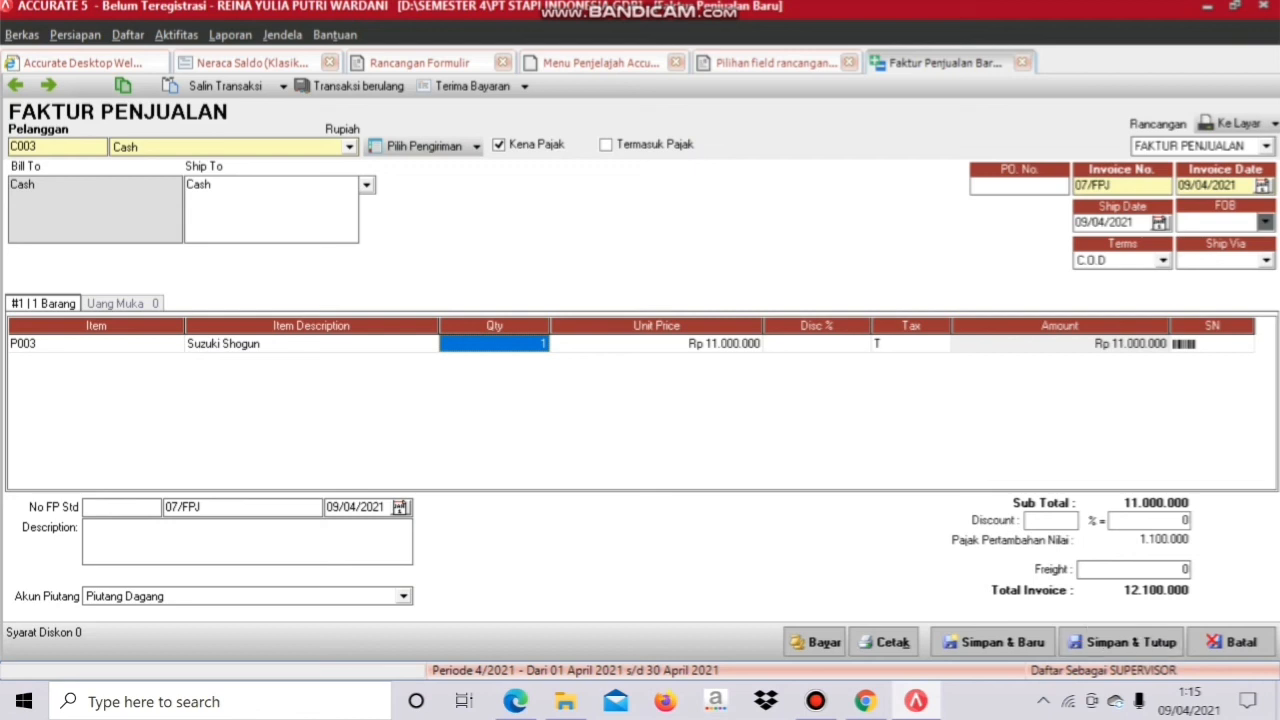
pyautogui.click(1232, 123)
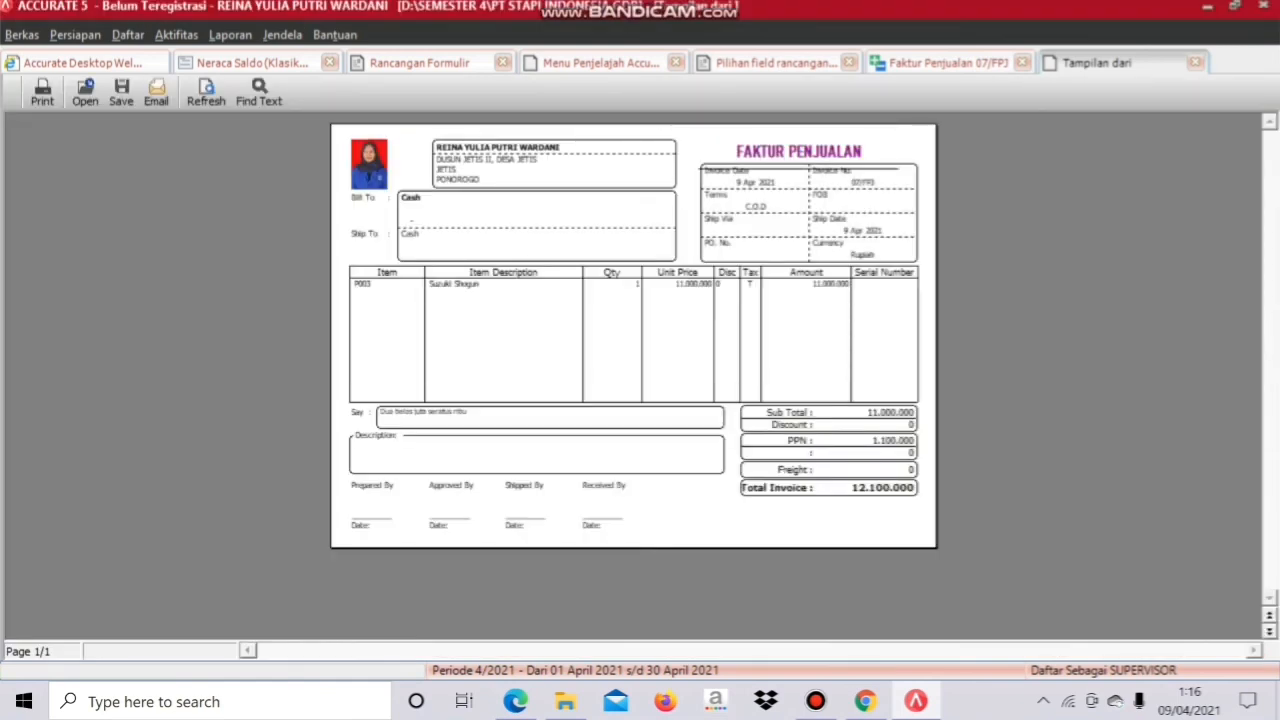
pyautogui.hotkey('ctrl', 'd')
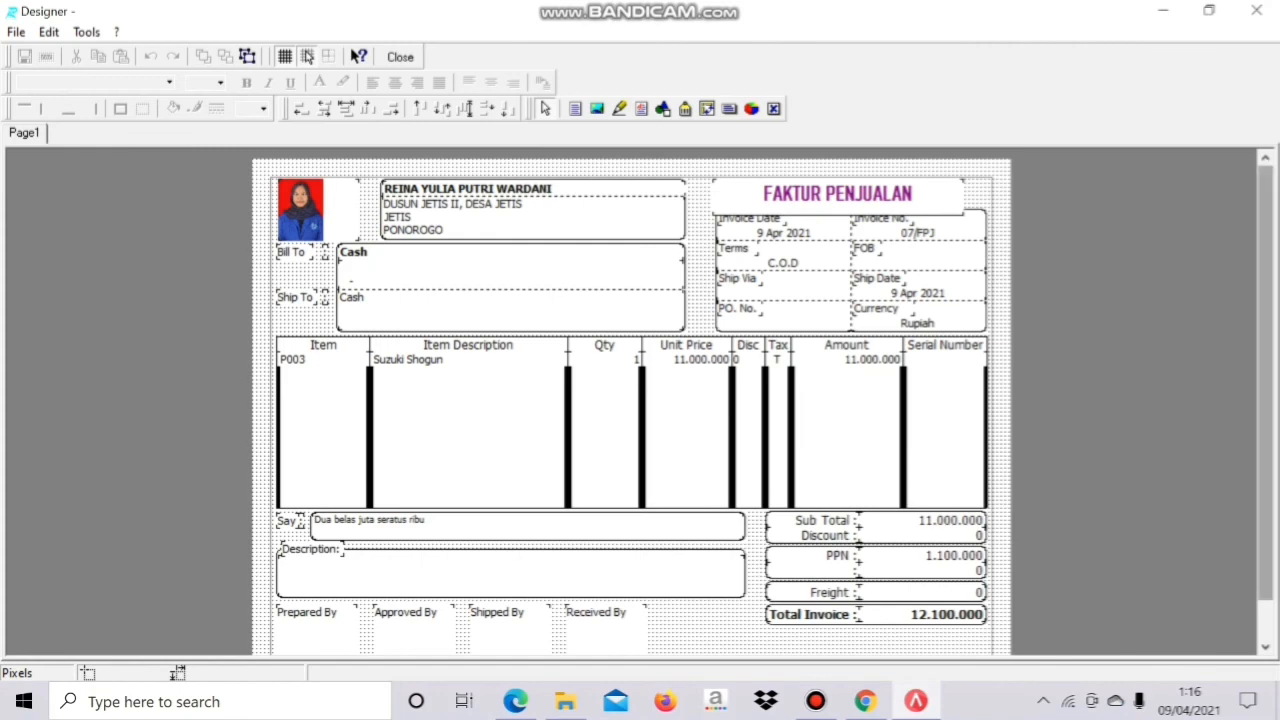